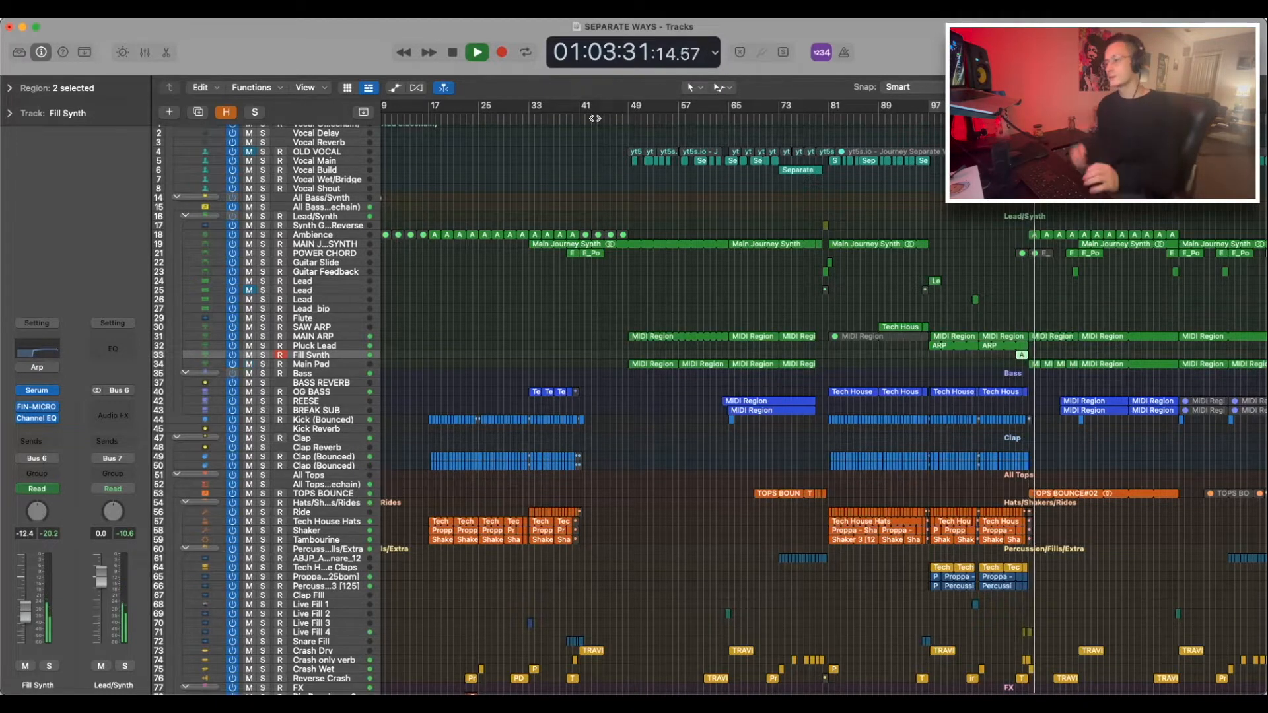
- Stop playback and look over the arrangement's tracks and sections on both sides of the playhead
key("space")
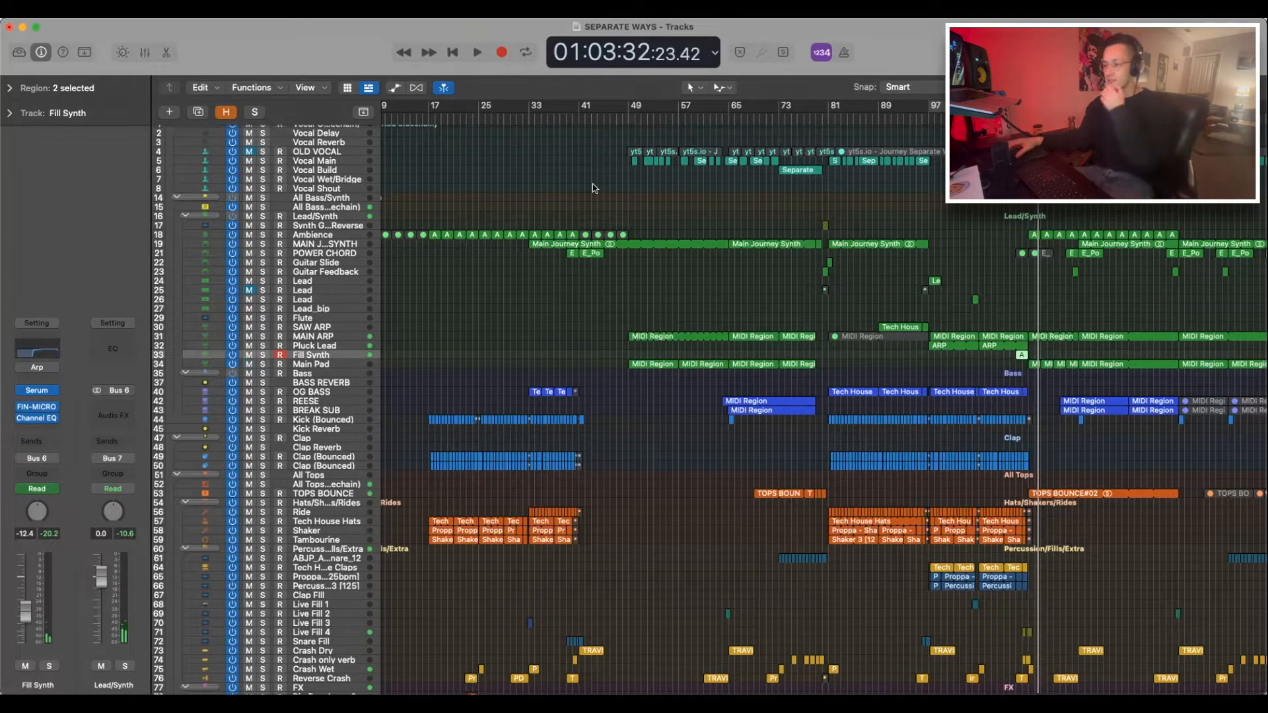
scroll(592, 184, "down", 1)
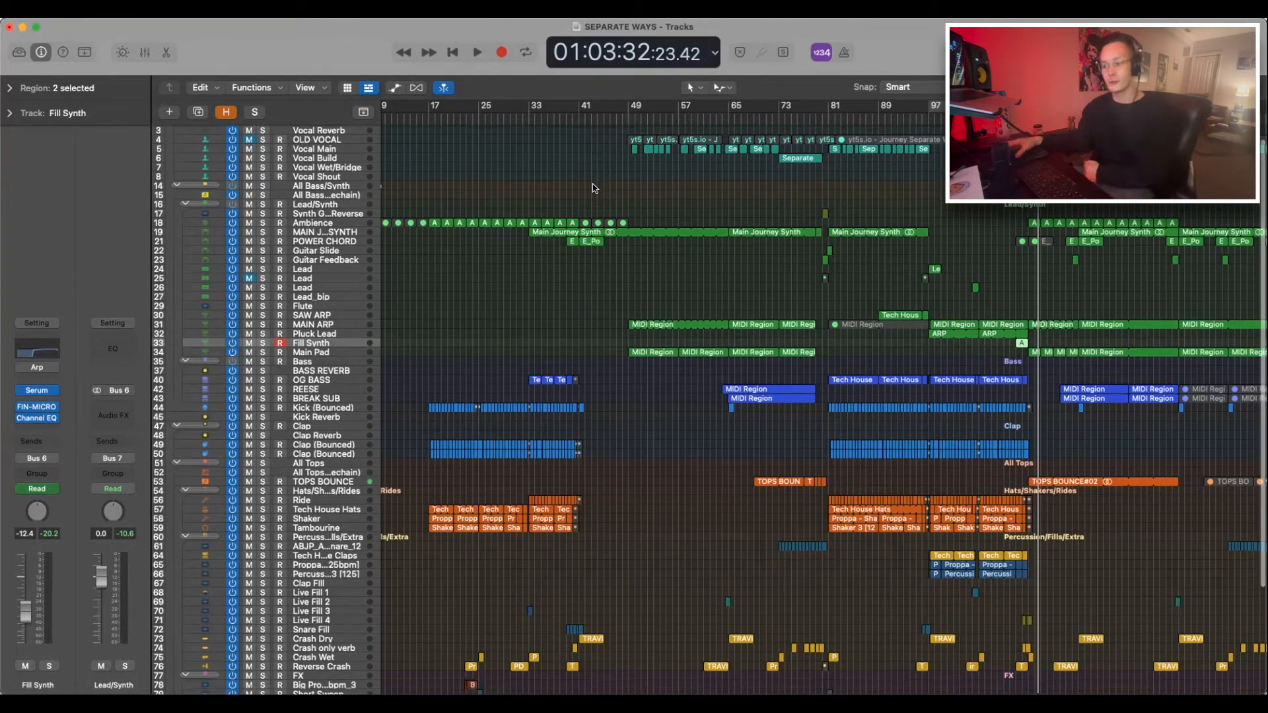
scroll(1201, 309, "right", 2)
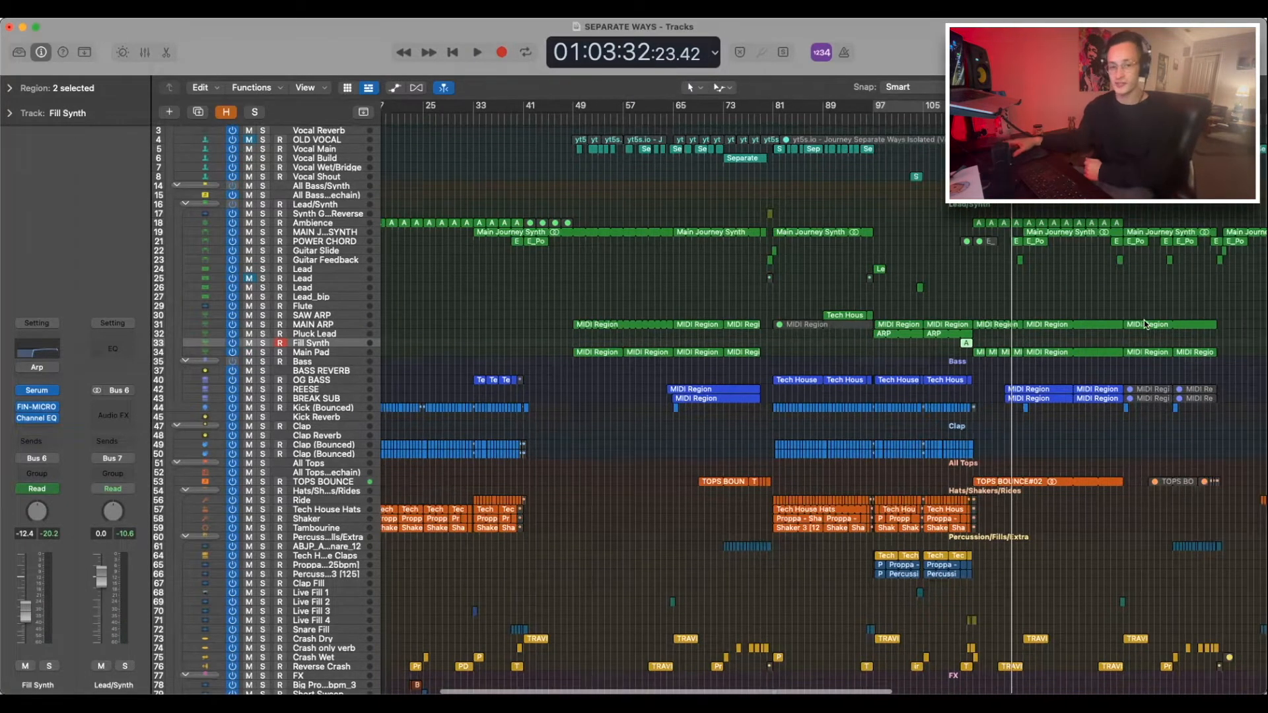
scroll(1001, 292, "right", 5)
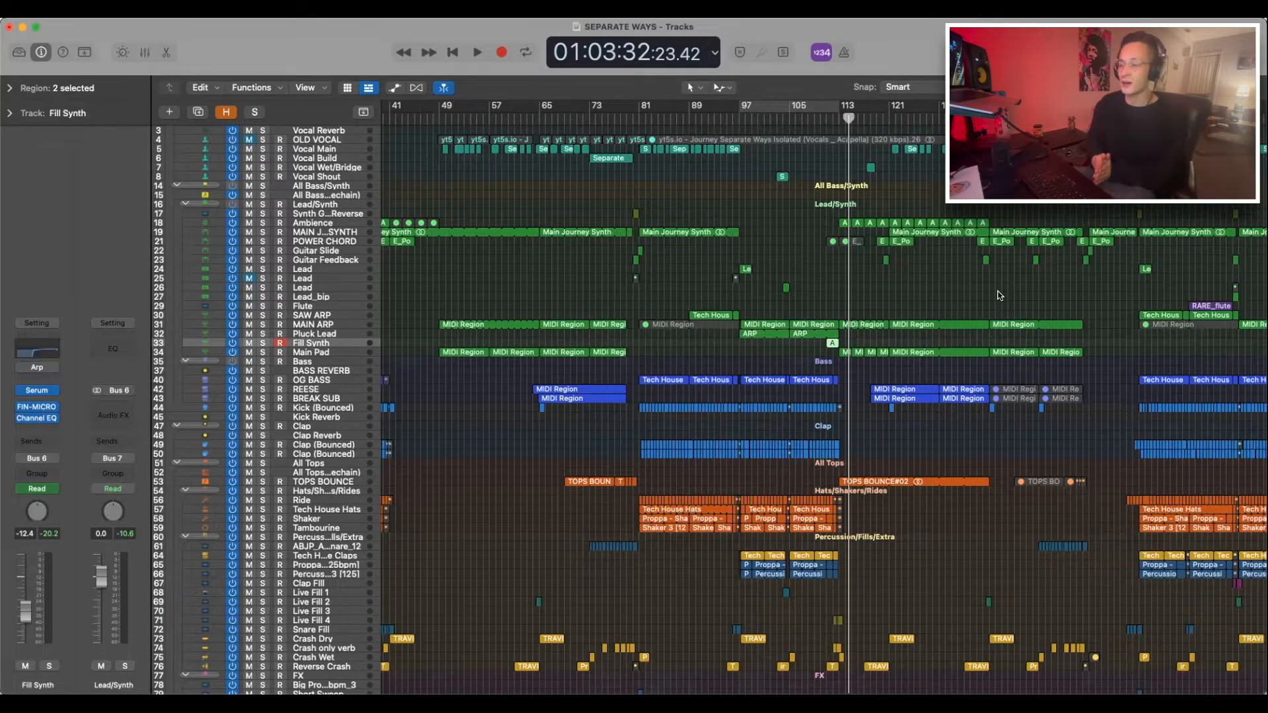
scroll(1023, 330, "left", 5)
scroll(1048, 370, "left", 2)
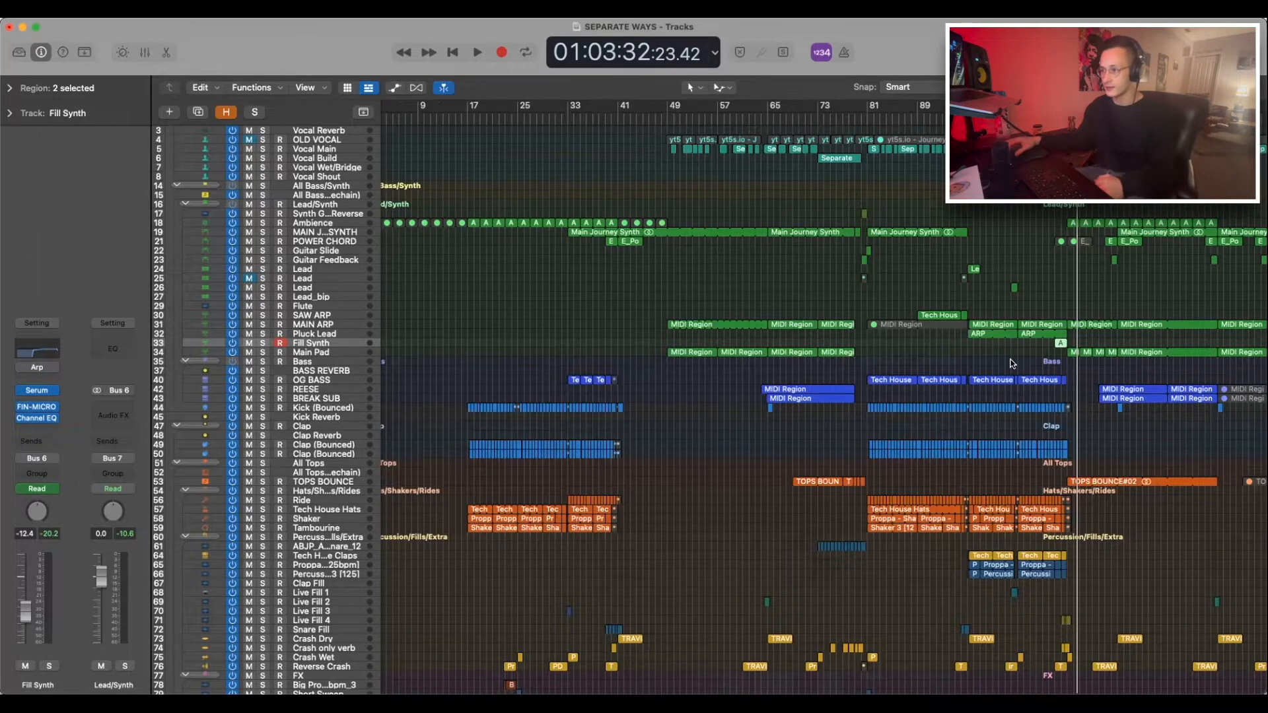
scroll(1030, 366, "up", 3)
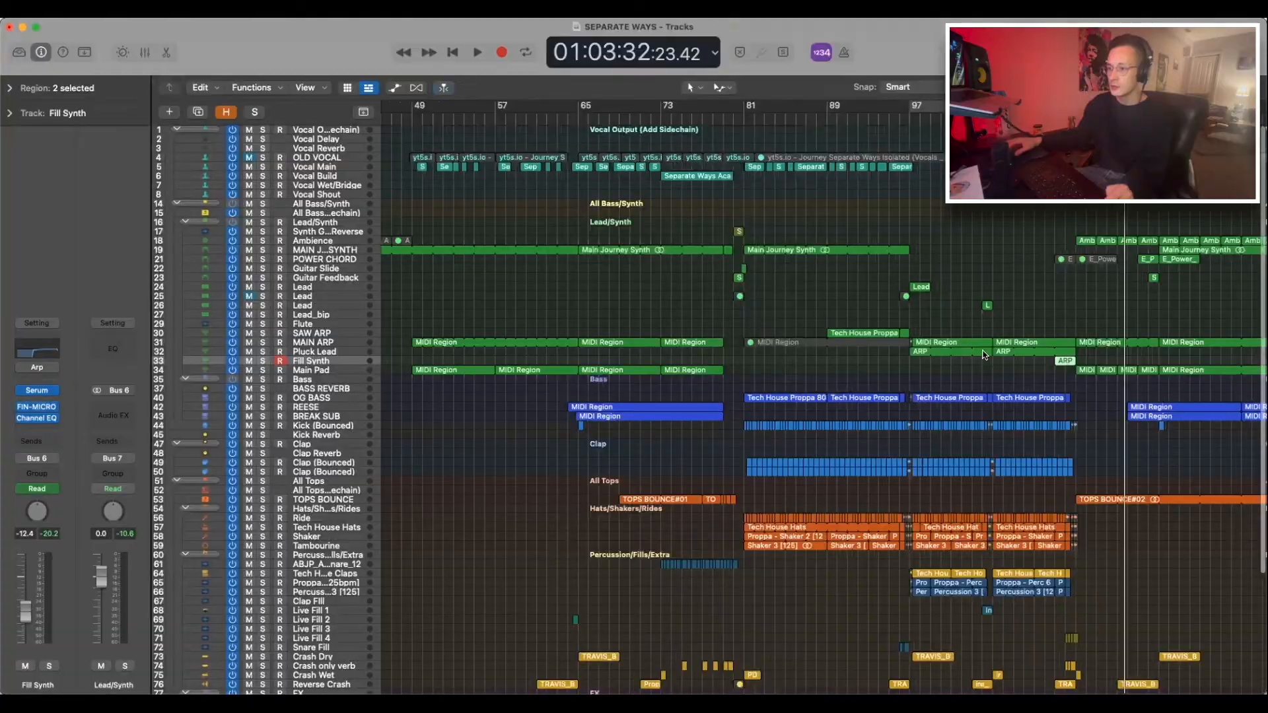
- Find the MAIN JOURNEY SYNTH track in the Lead/Synth group and solo it
left_click(984, 352, "ctrl+alt")
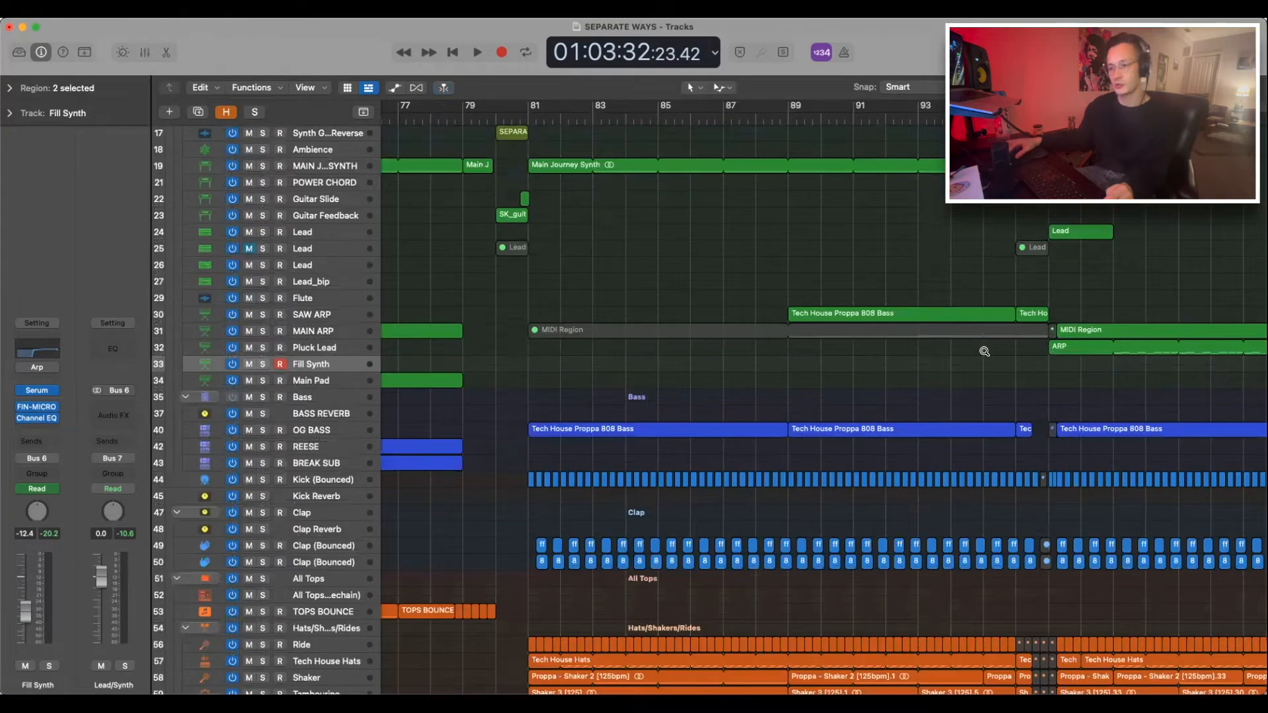
left_click(984, 351, "ctrl+alt")
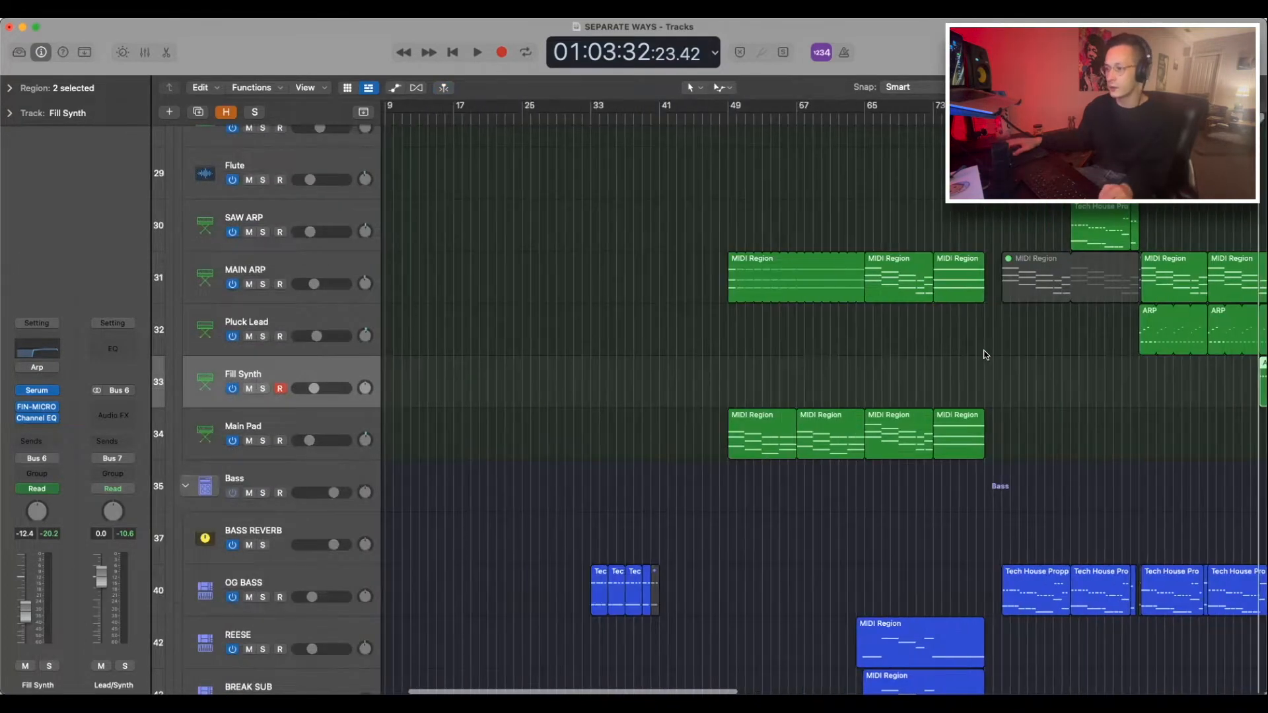
scroll(915, 321, "up", 10)
scroll(918, 317, "down", 6)
scroll(921, 314, "up", 7)
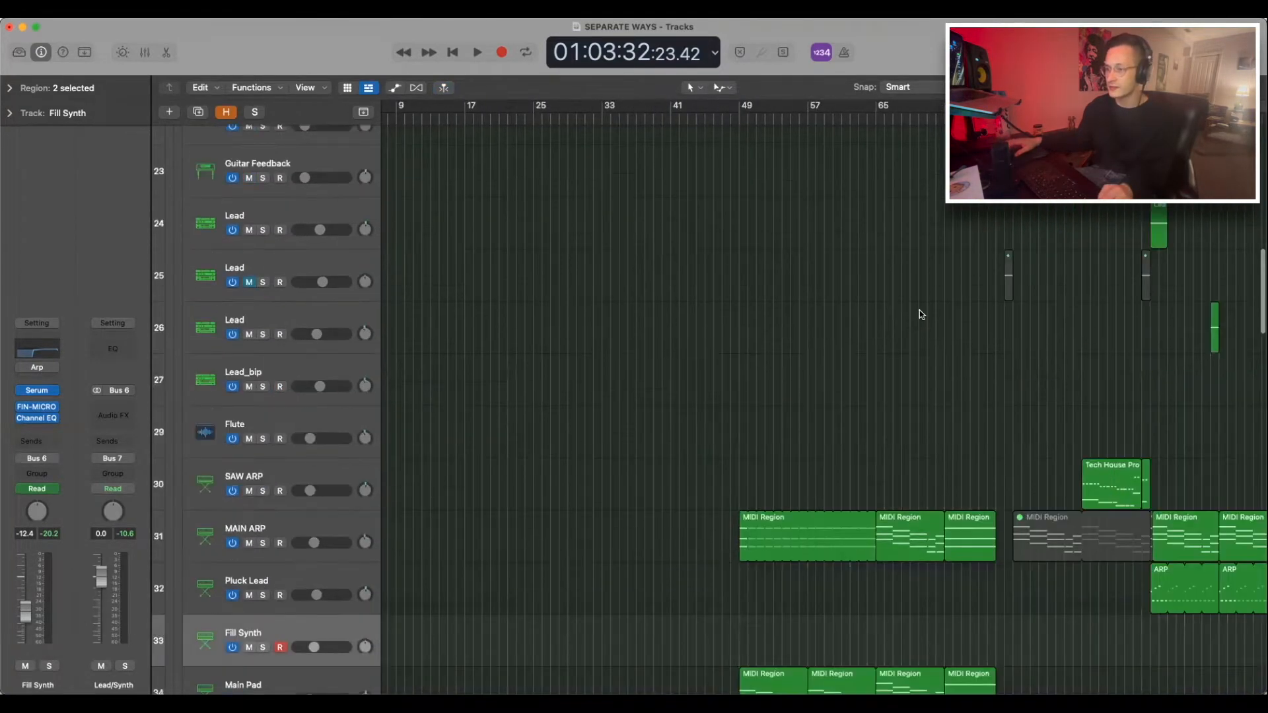
scroll(337, 428, "up", 2)
left_click(337, 428)
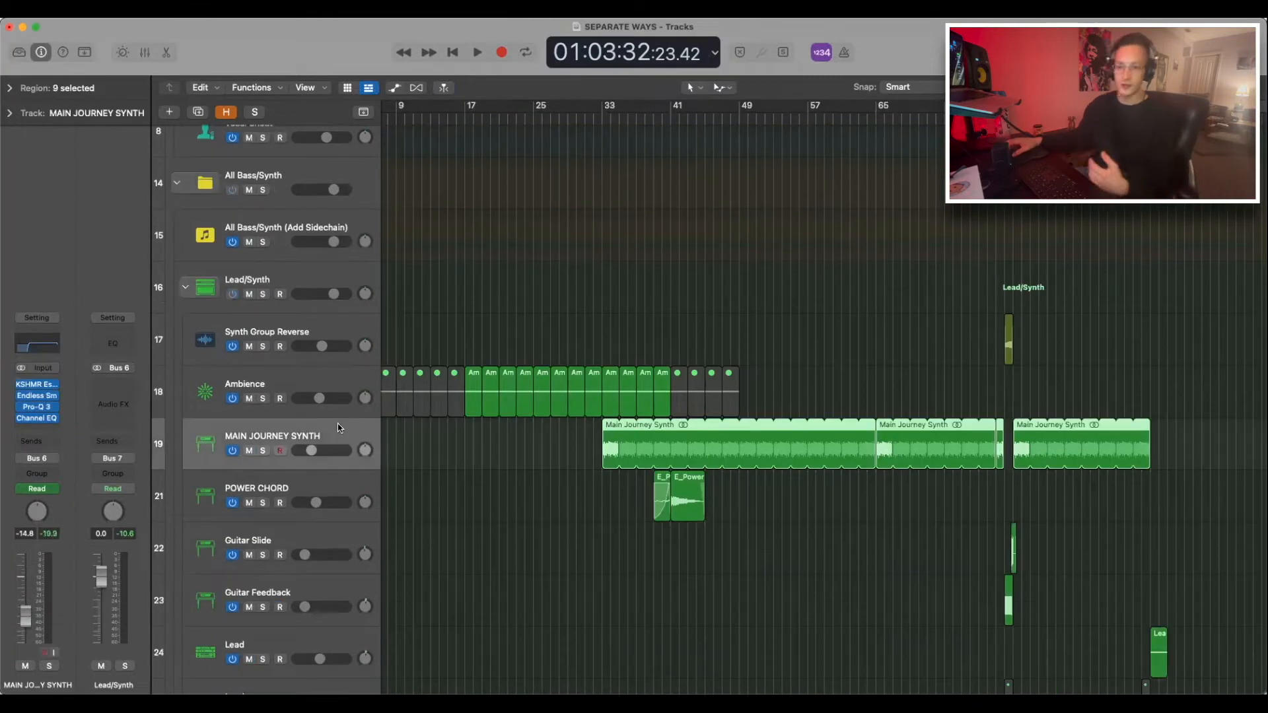
left_click(263, 451)
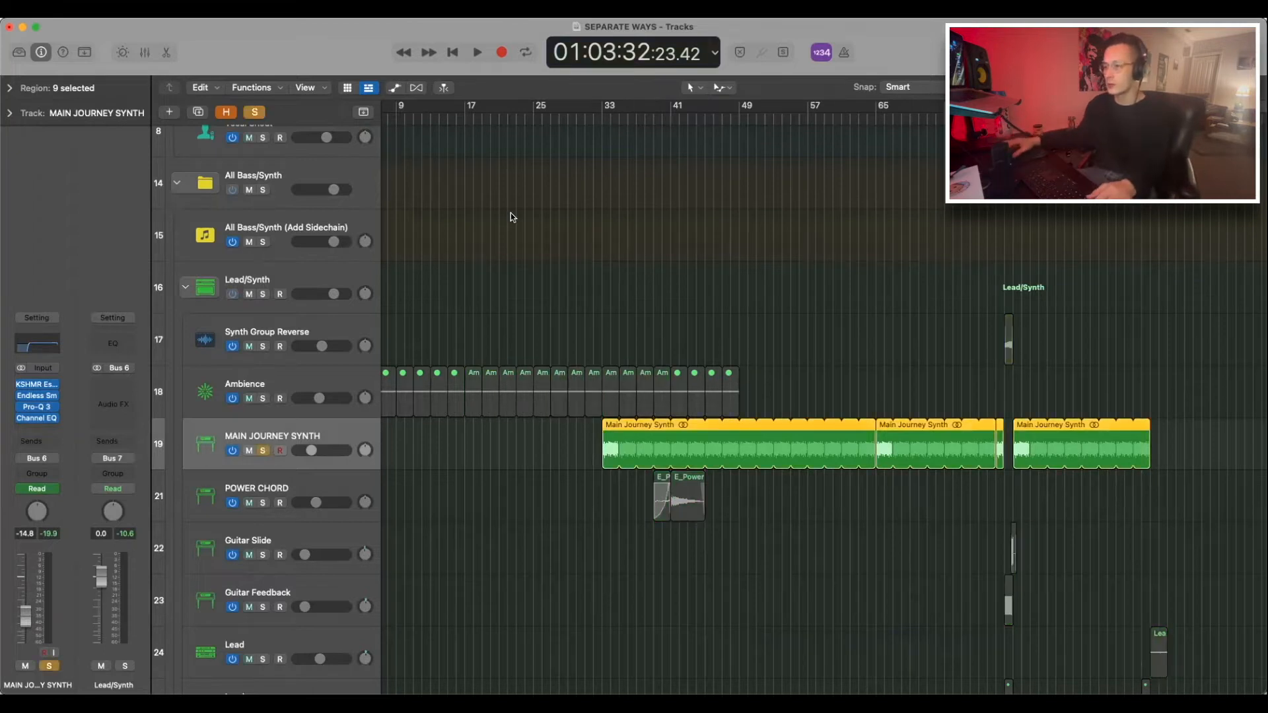
- Play the soloed MAIN JOURNEY SYNTH track from bar 53
left_click(807, 117)
left_click(781, 117)
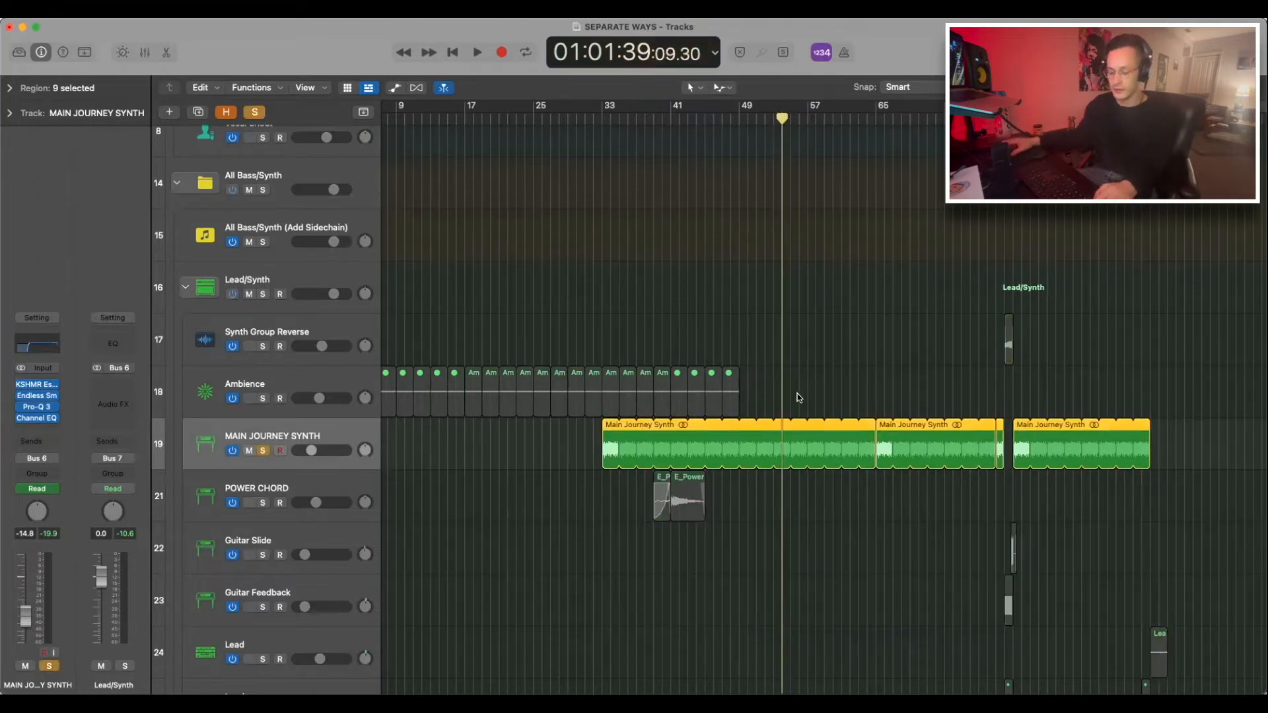
key("e")
key("space")
key("z")
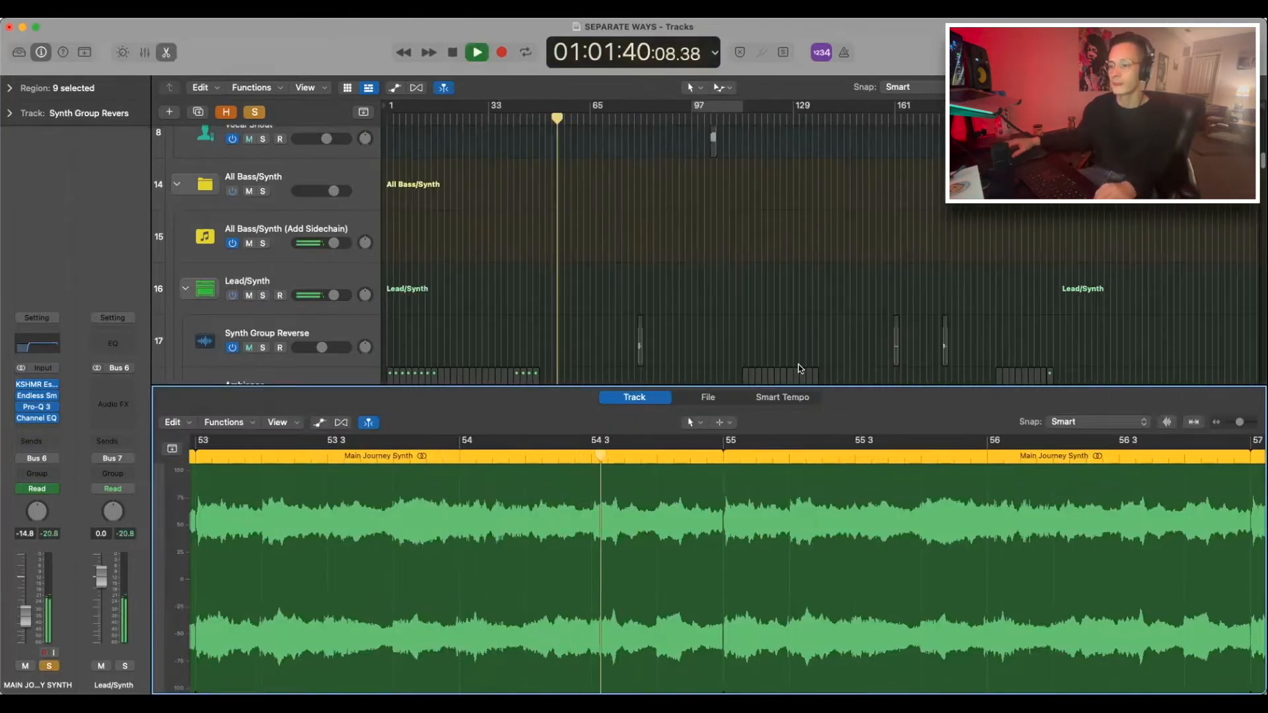
key("super+Right")
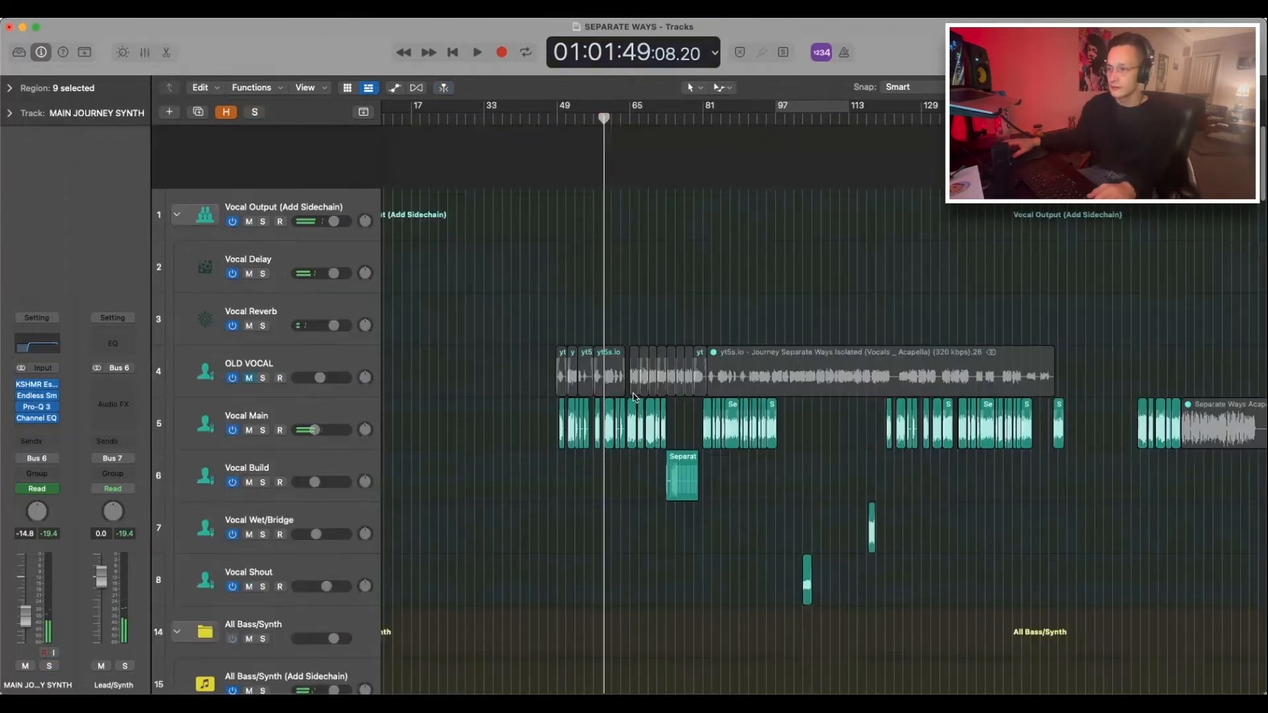
- Solo the OLD VOCAL track in the vocal group
scroll(633, 397, "down", 5)
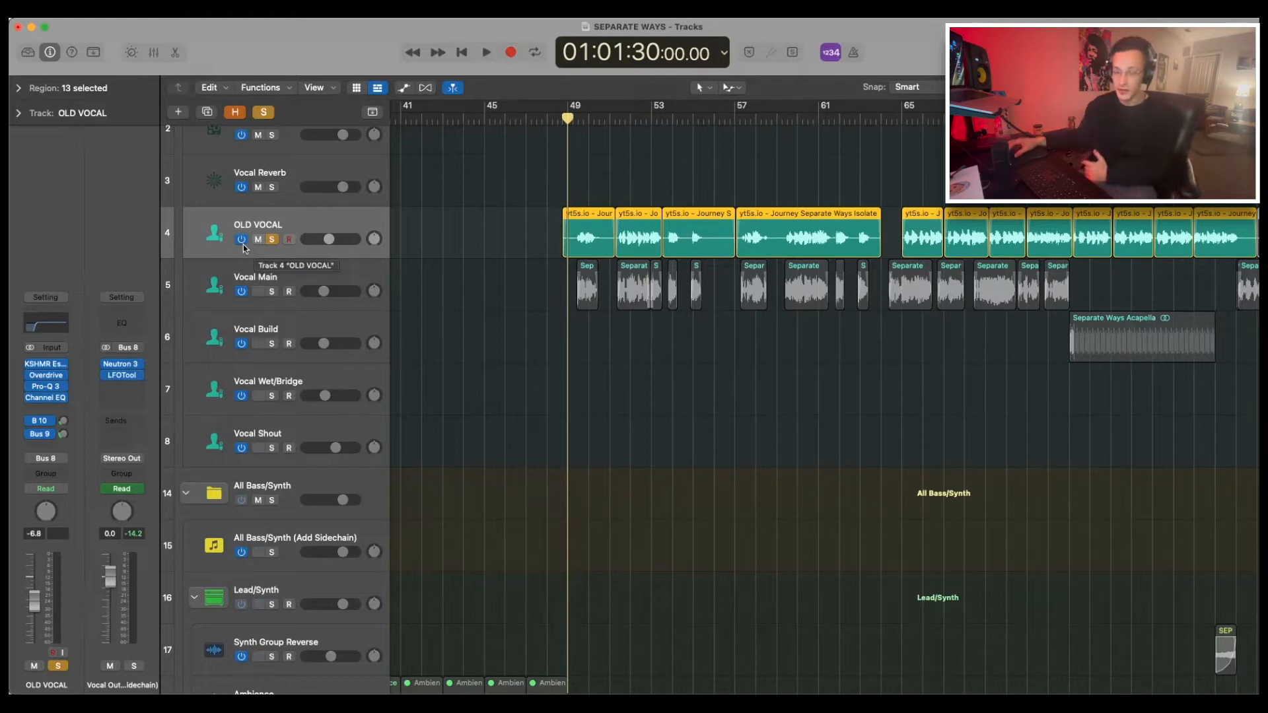
key("ctrl+s")
key("ctrl+m")
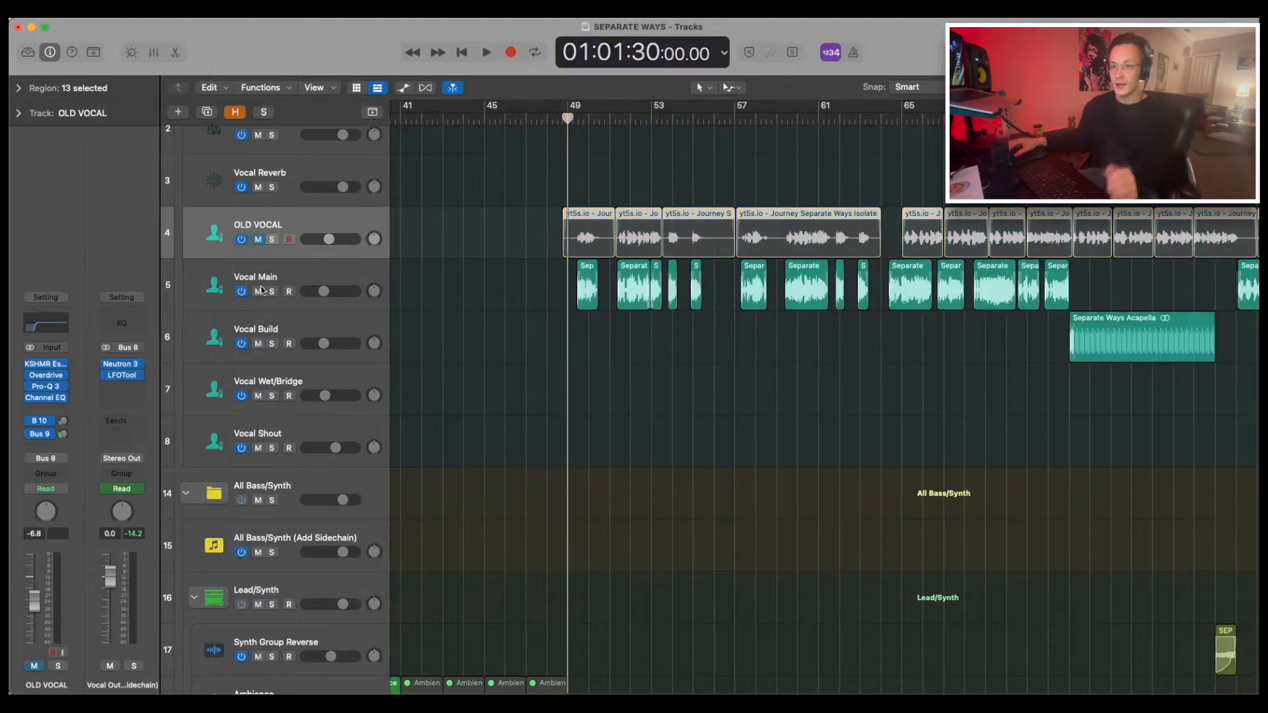
left_click(276, 239)
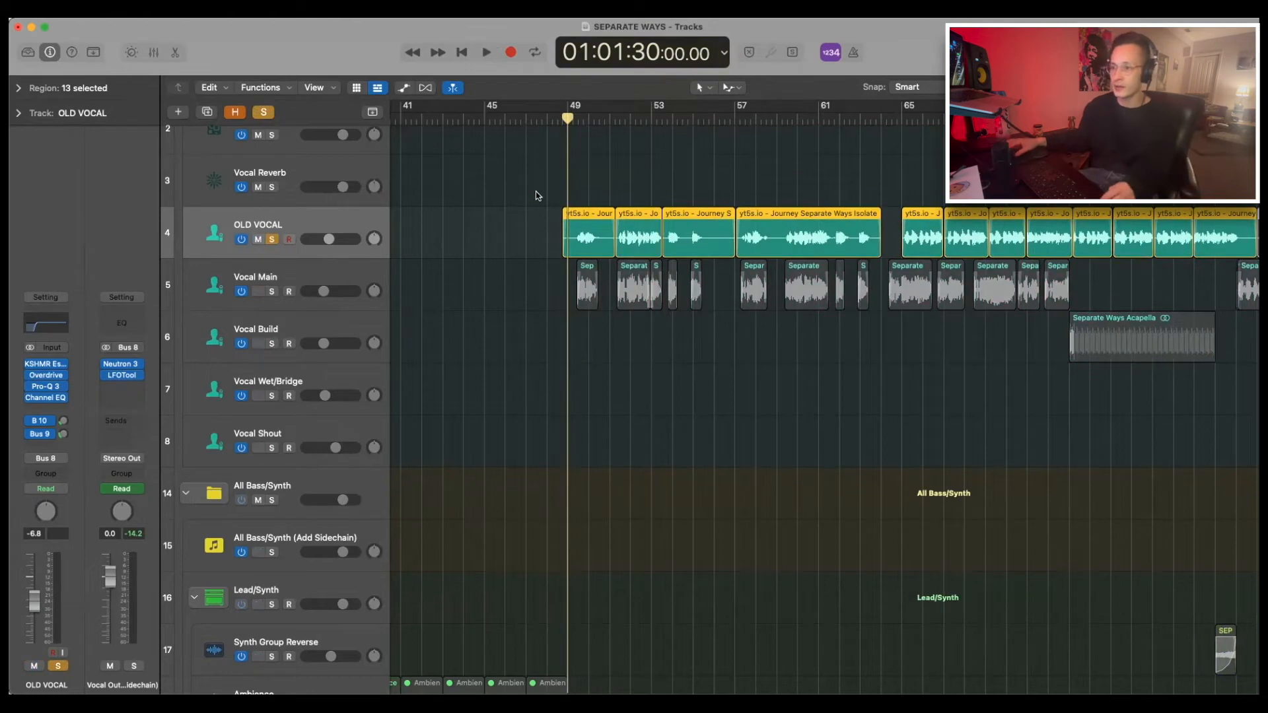
- Listen to the soloed OLD VOCAL track from bar 49 to about bar 53, pausing partway through
key("super+Right")
key("super+Right")
key("super+Right")
key("space")
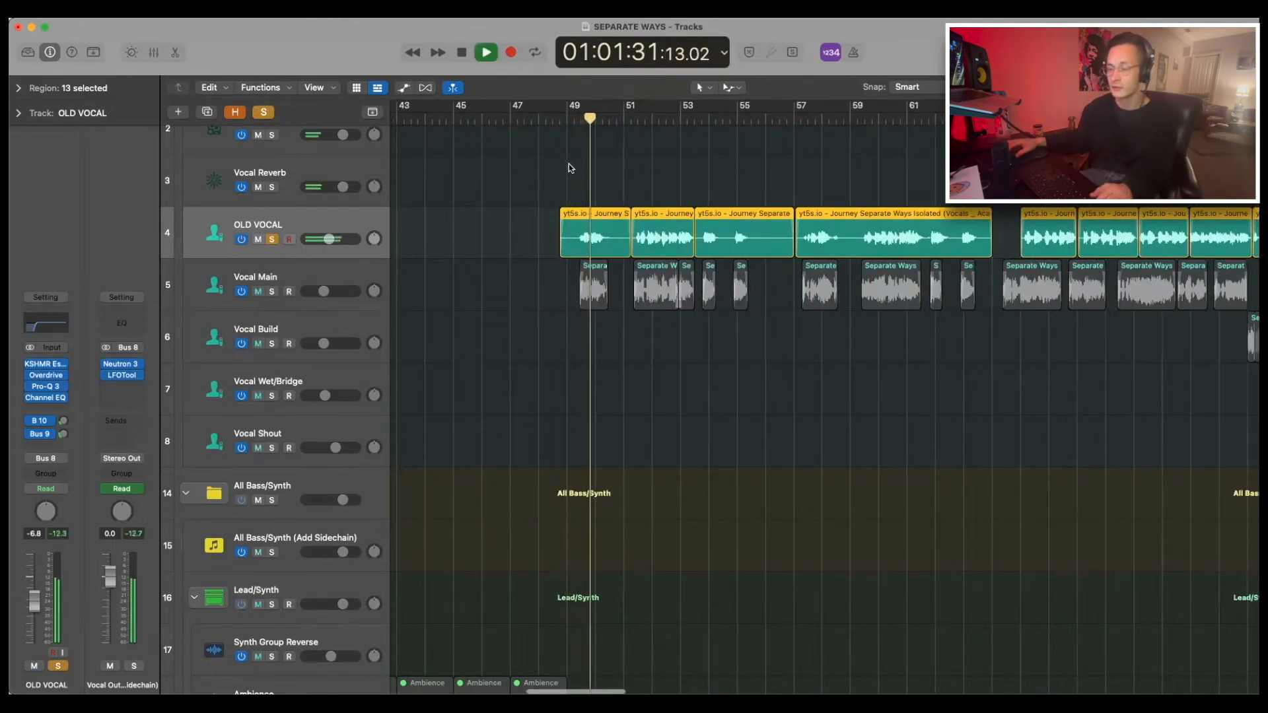
key("space")
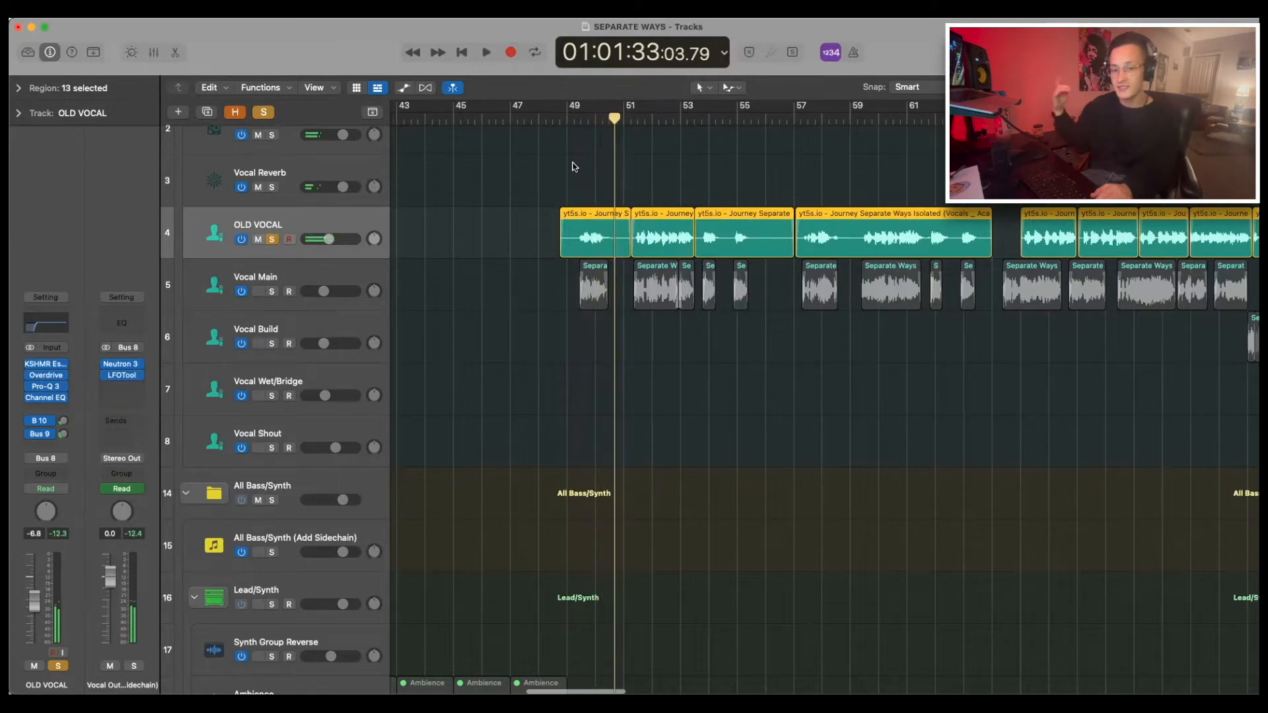
key("space")
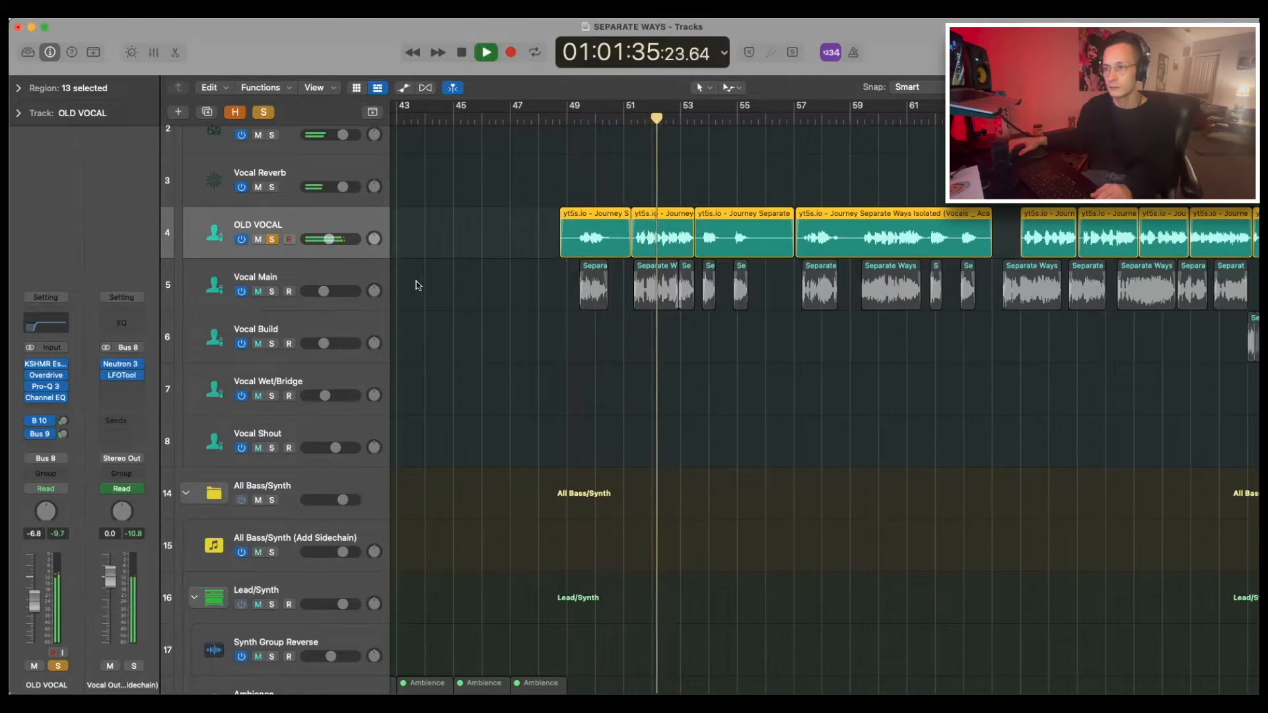
key("space")
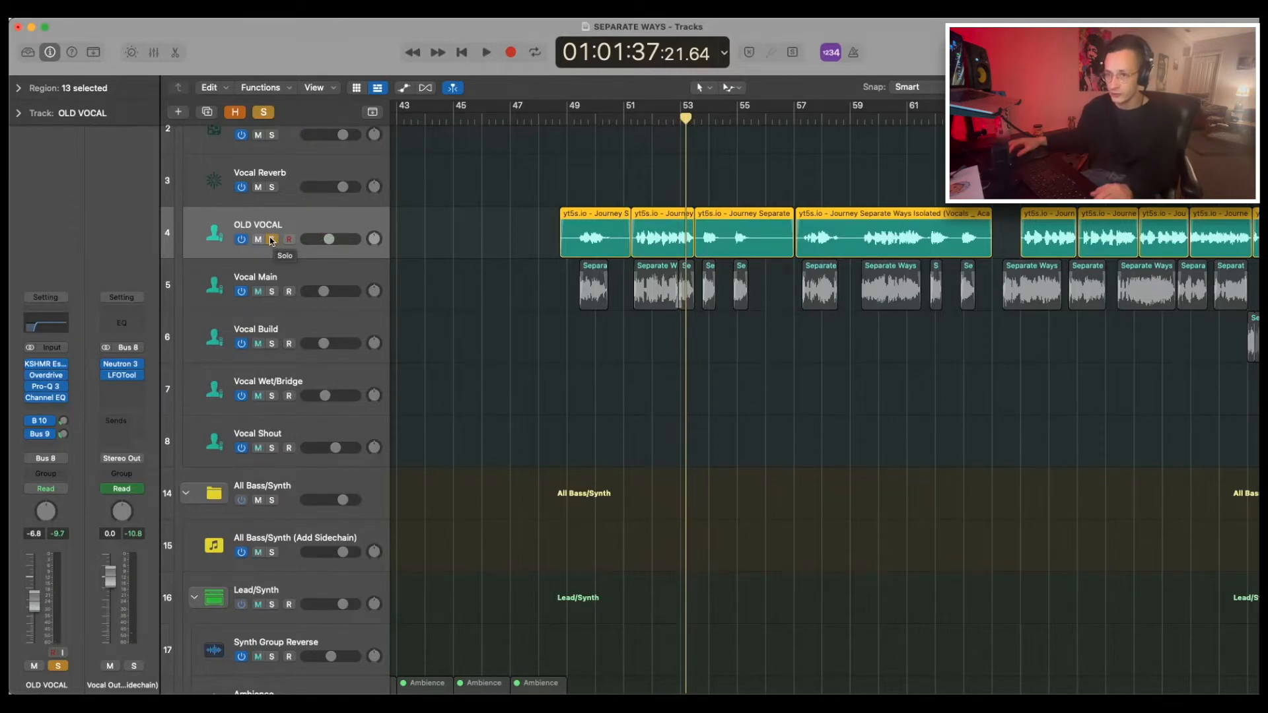
- Take OLD VOCAL out of solo, leave it muted, and select the Vocal Main track
left_click(271, 239)
left_click(257, 239)
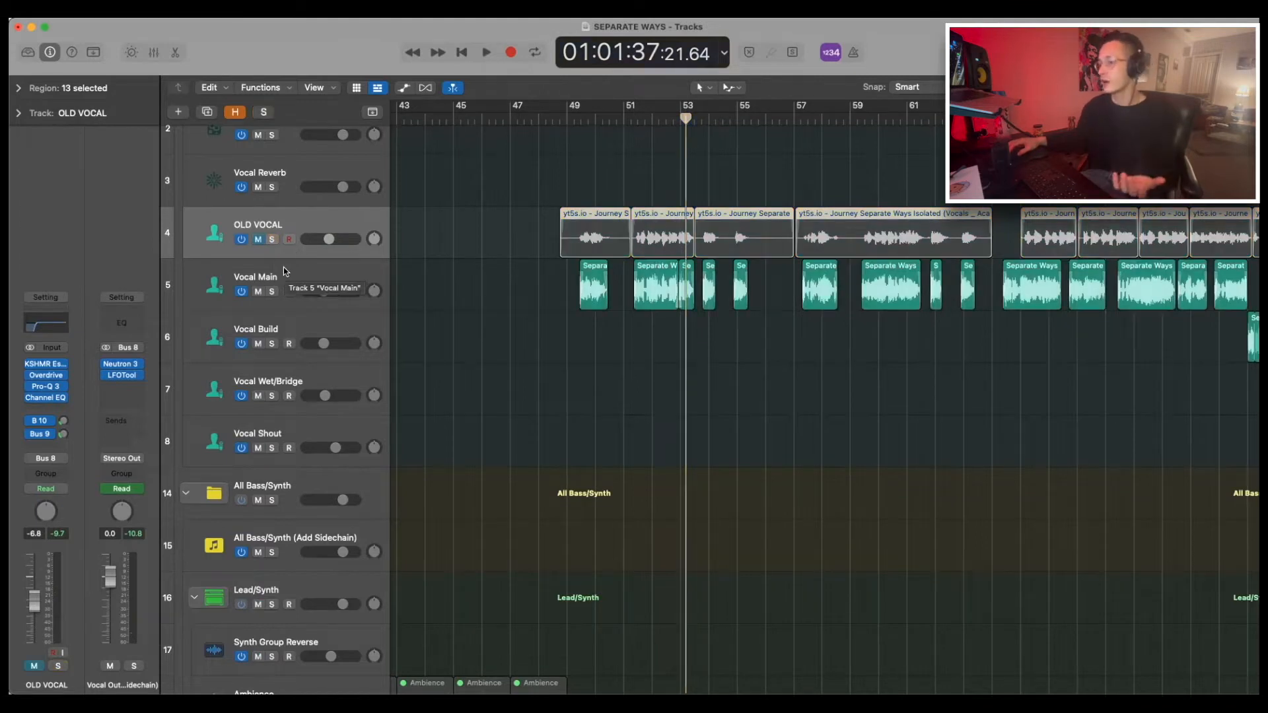
left_click(283, 267)
scroll(283, 269, "up", 1)
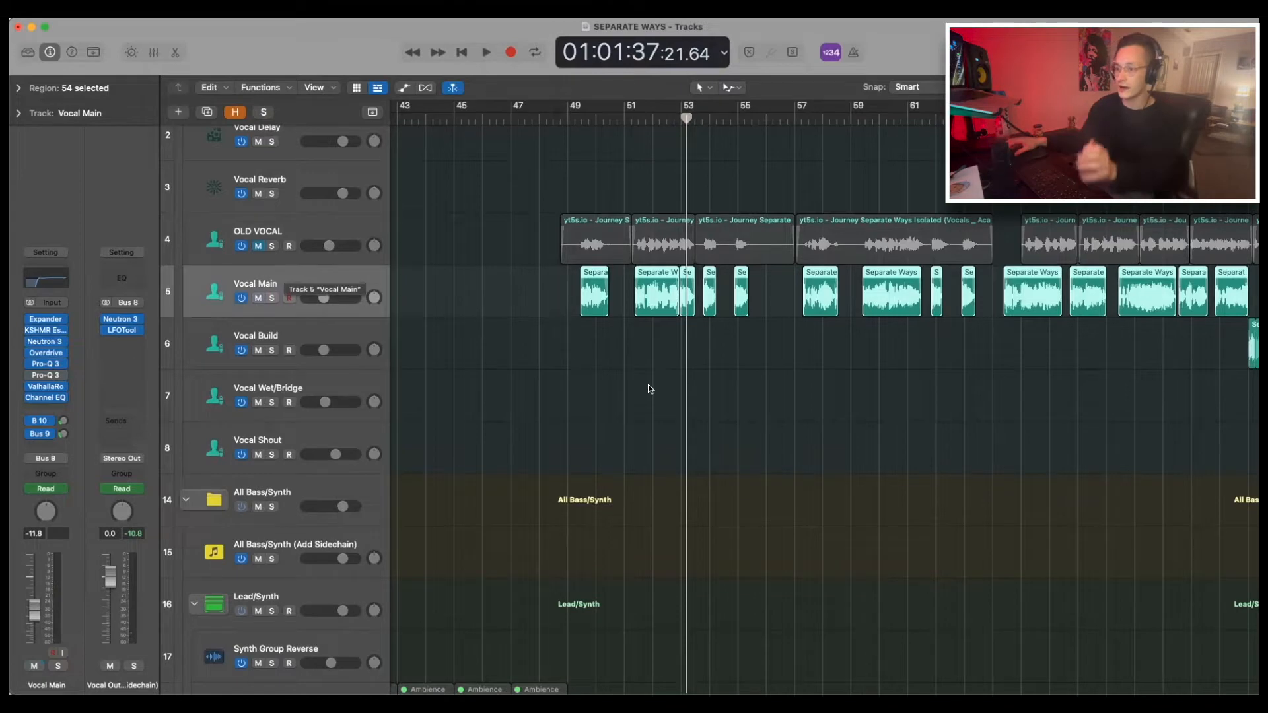
- Solo the Vocal Main track and play its opening phrases from just after bar 49
scroll(648, 384, "down", 3)
scroll(597, 374, "down", 5)
scroll(602, 298, "down", 3)
left_click(597, 371)
scroll(597, 372, "up", 10)
left_click(282, 334)
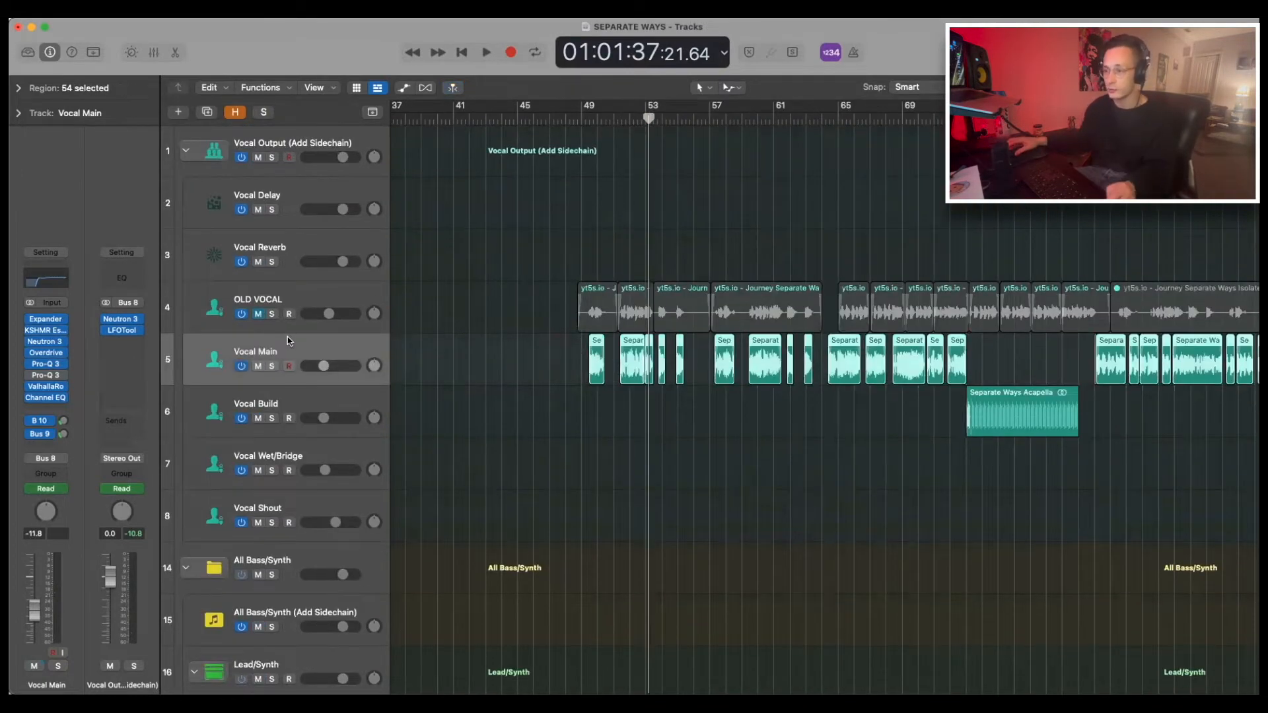
scroll(765, 249, "up", 3)
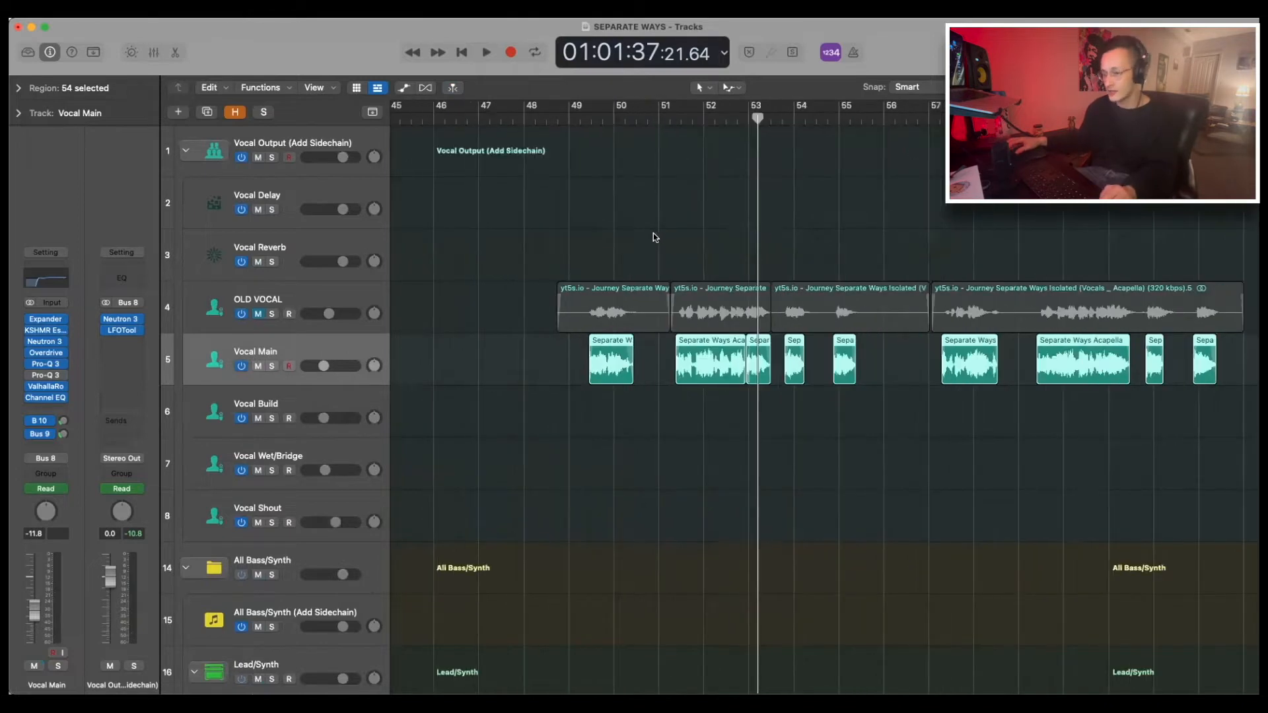
scroll(660, 211, "up", 3)
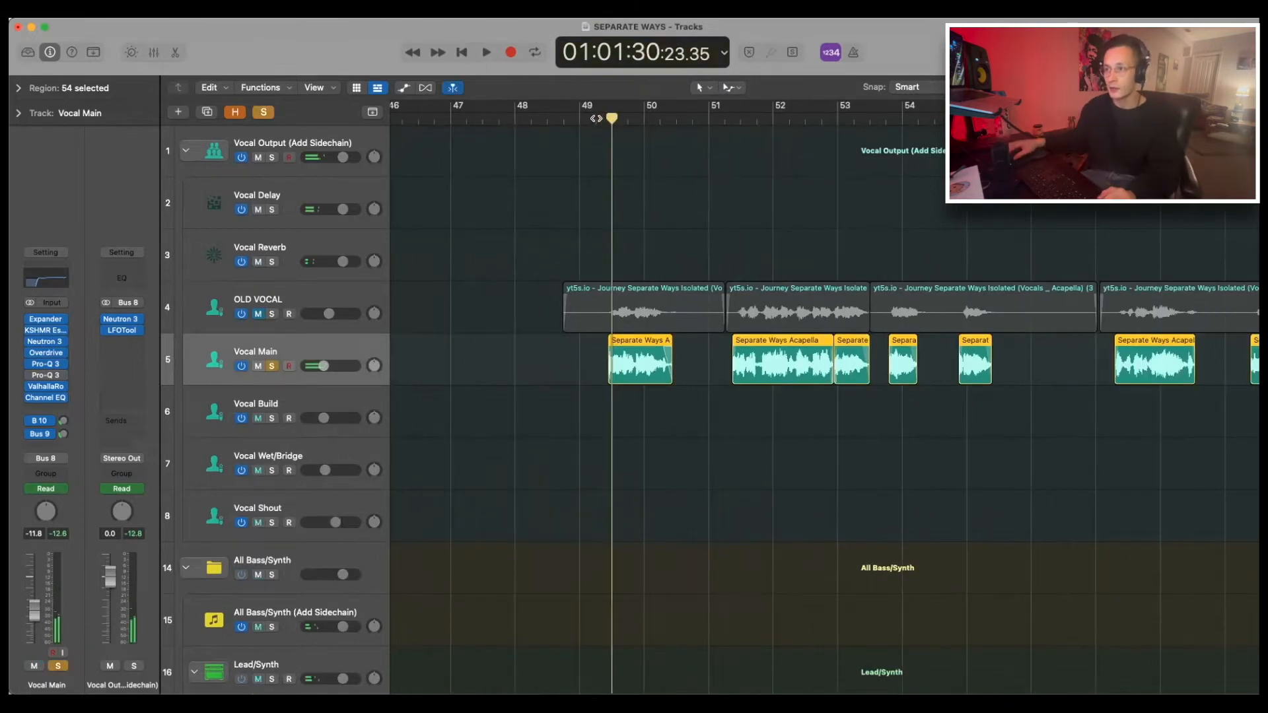
left_click(596, 115)
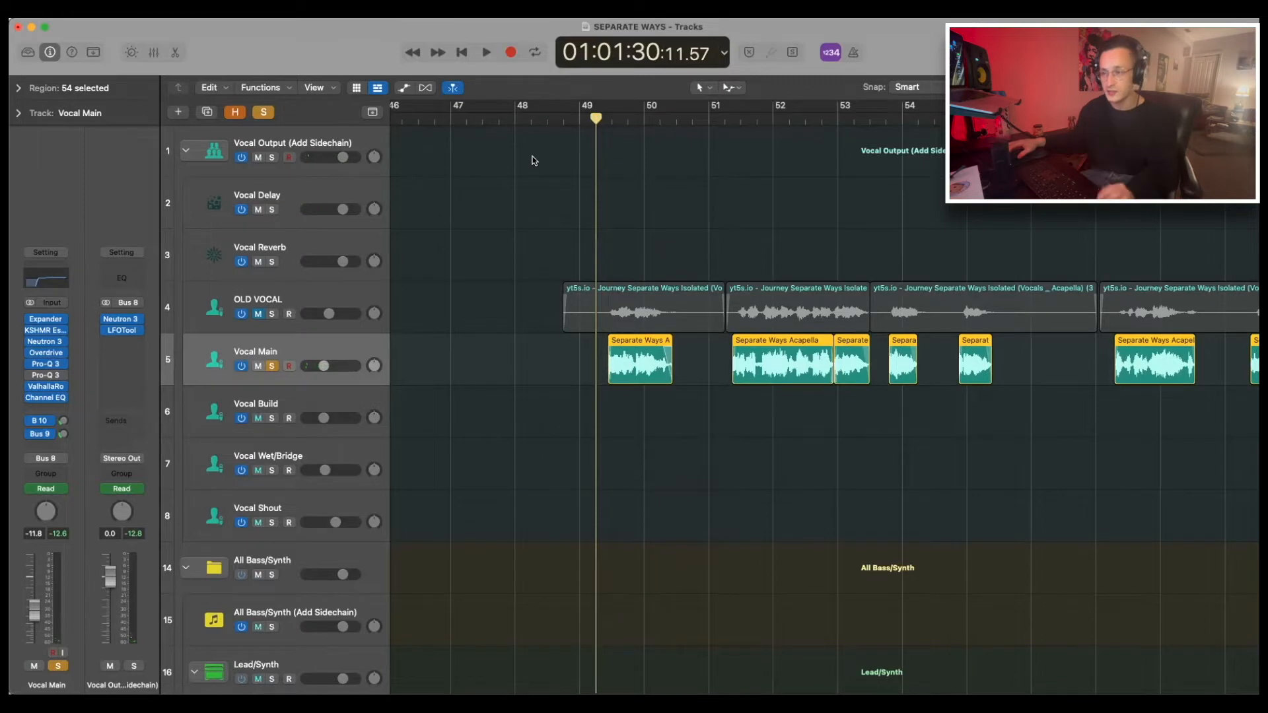
key("space")
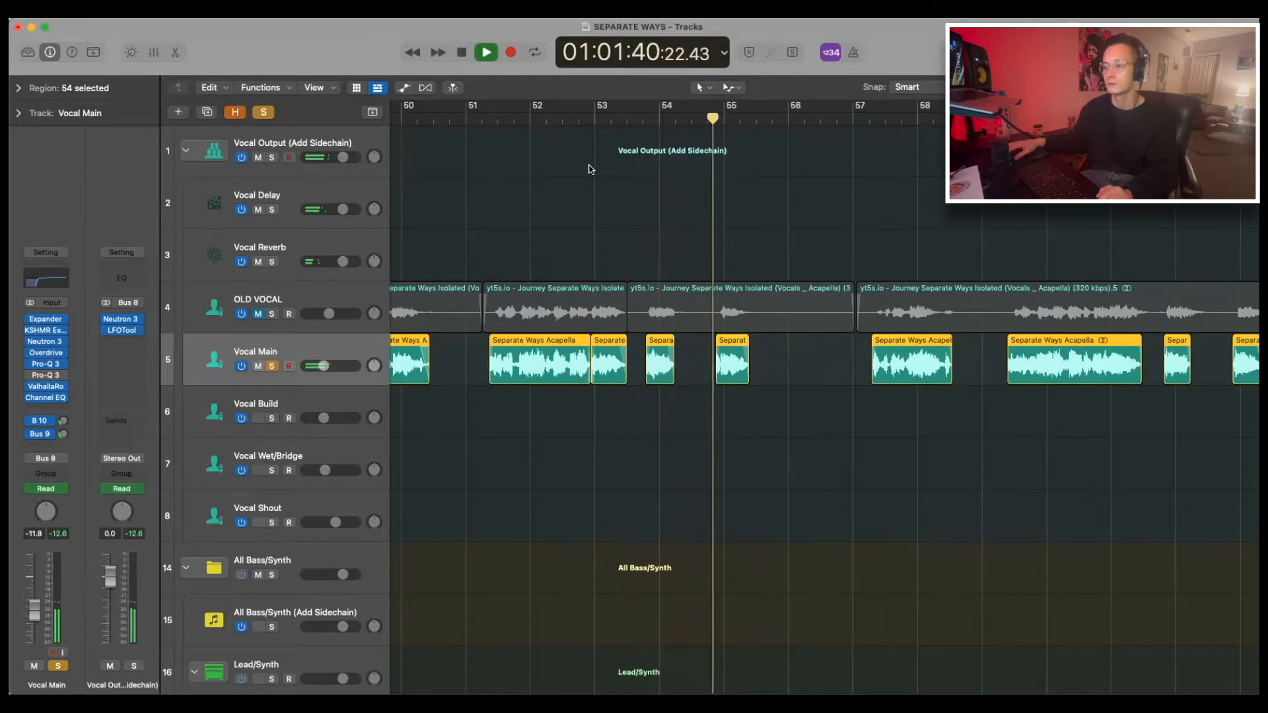
key("space")
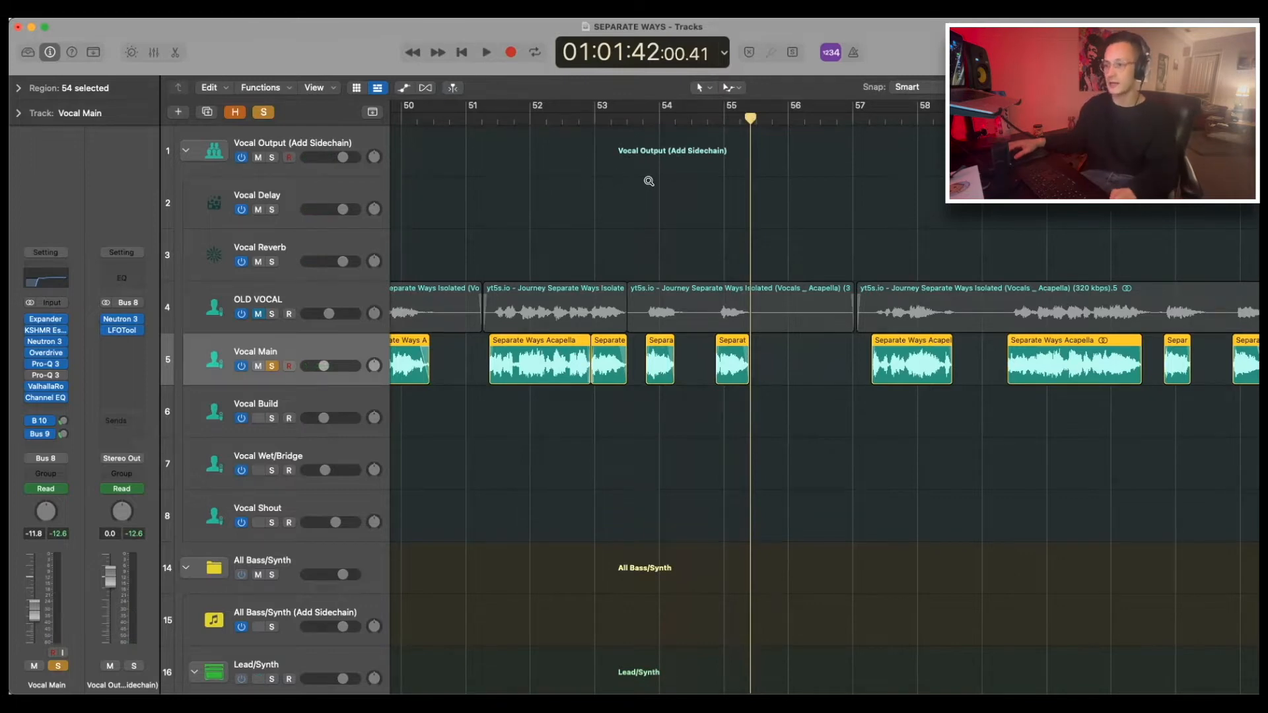
- Turn off the solo on Vocal Main and place the playhead at the start of its first clip, just after bar 49
scroll(648, 181, "down", 2)
scroll(650, 183, "left", 5)
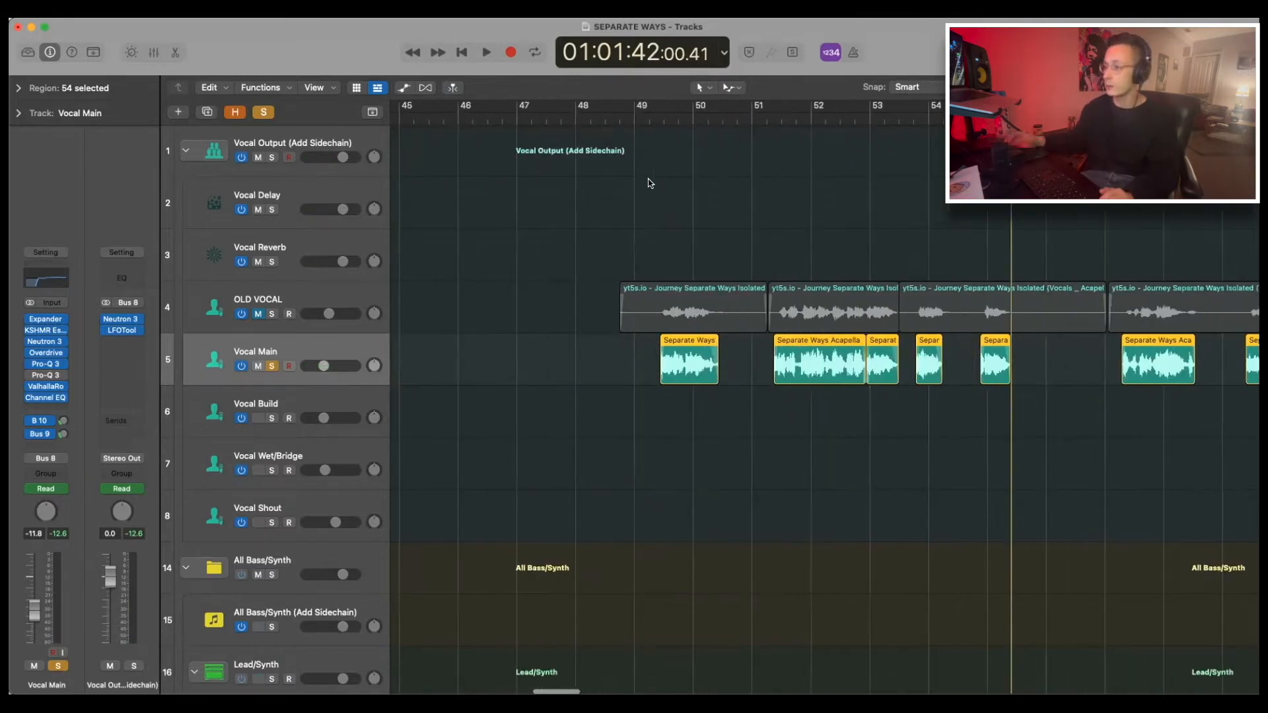
key("s")
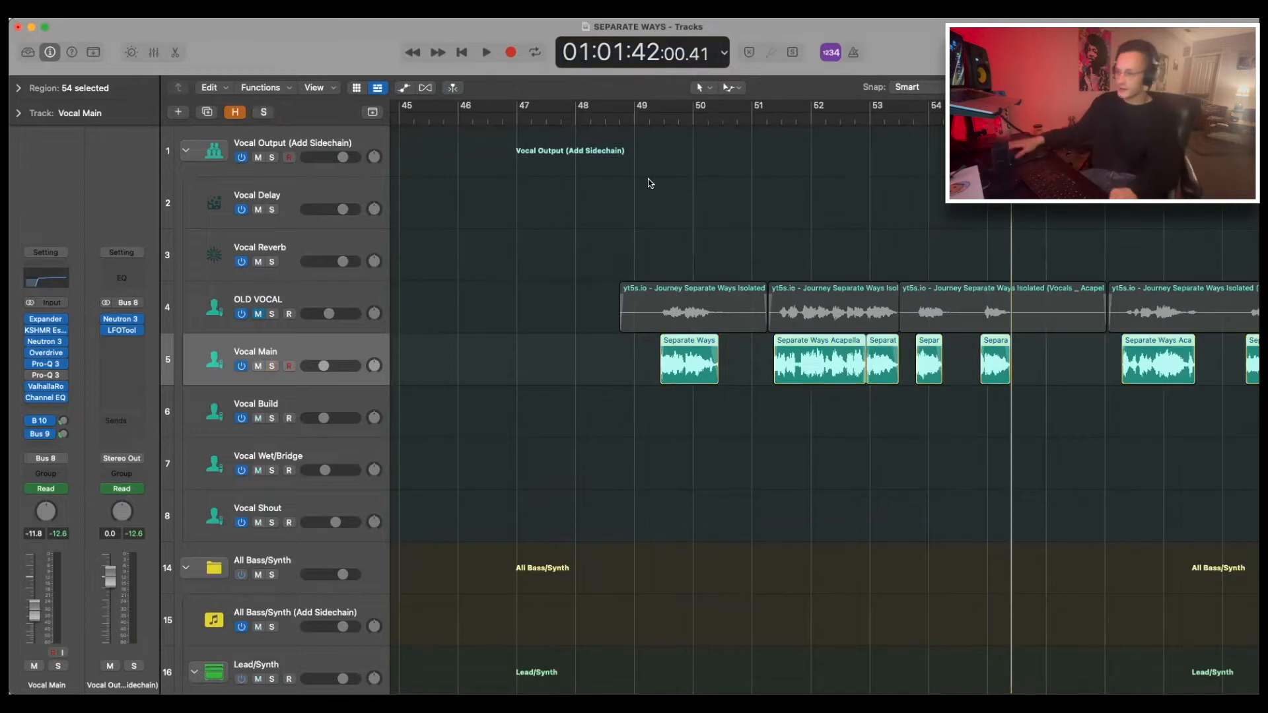
scroll(653, 193, "down", 2)
mouse_move(595, 119)
left_mouse_down()
mouse_move(629, 121)
mouse_move(613, 133)
left_mouse_up()
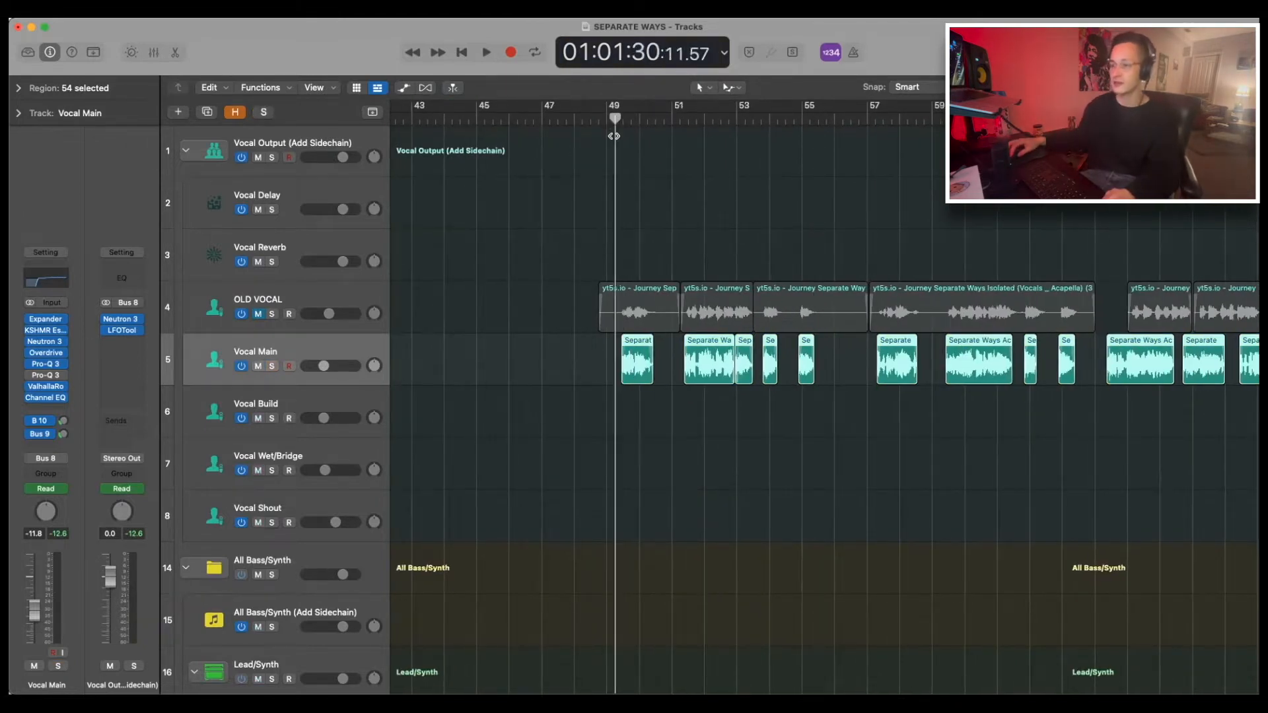
scroll(619, 140, "down", 1)
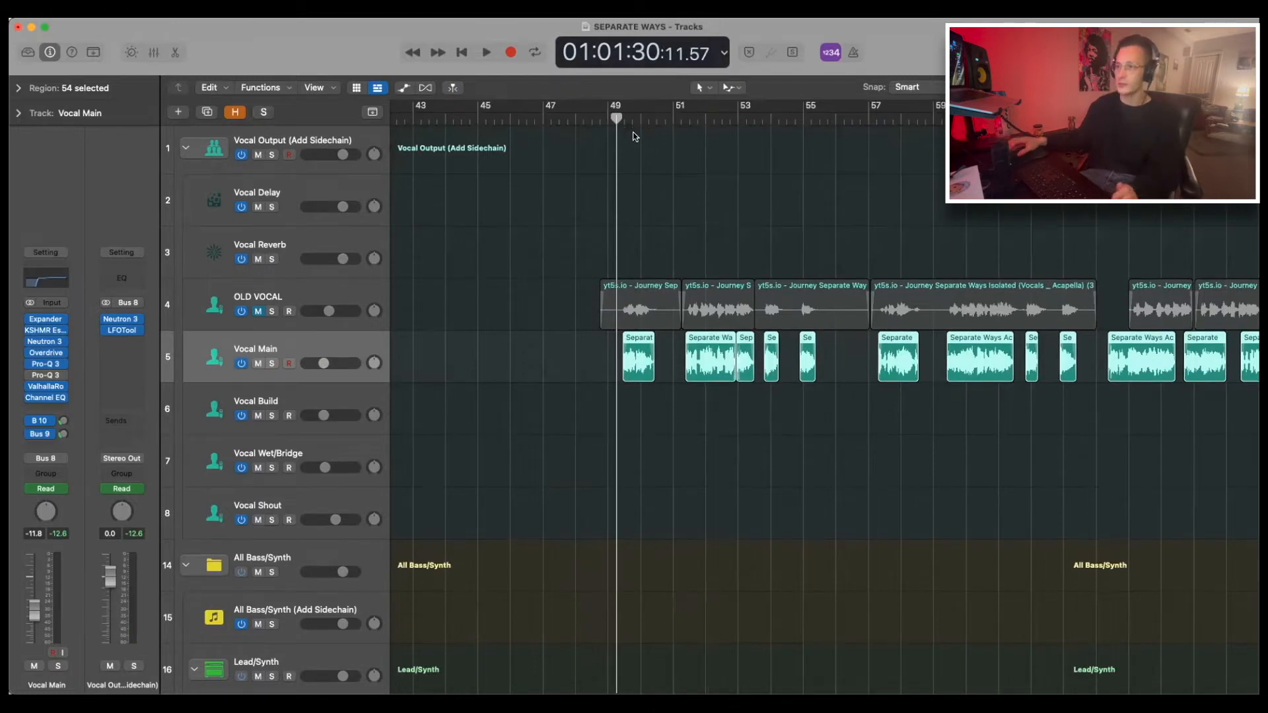
left_click_drag(622, 117, 623, 117)
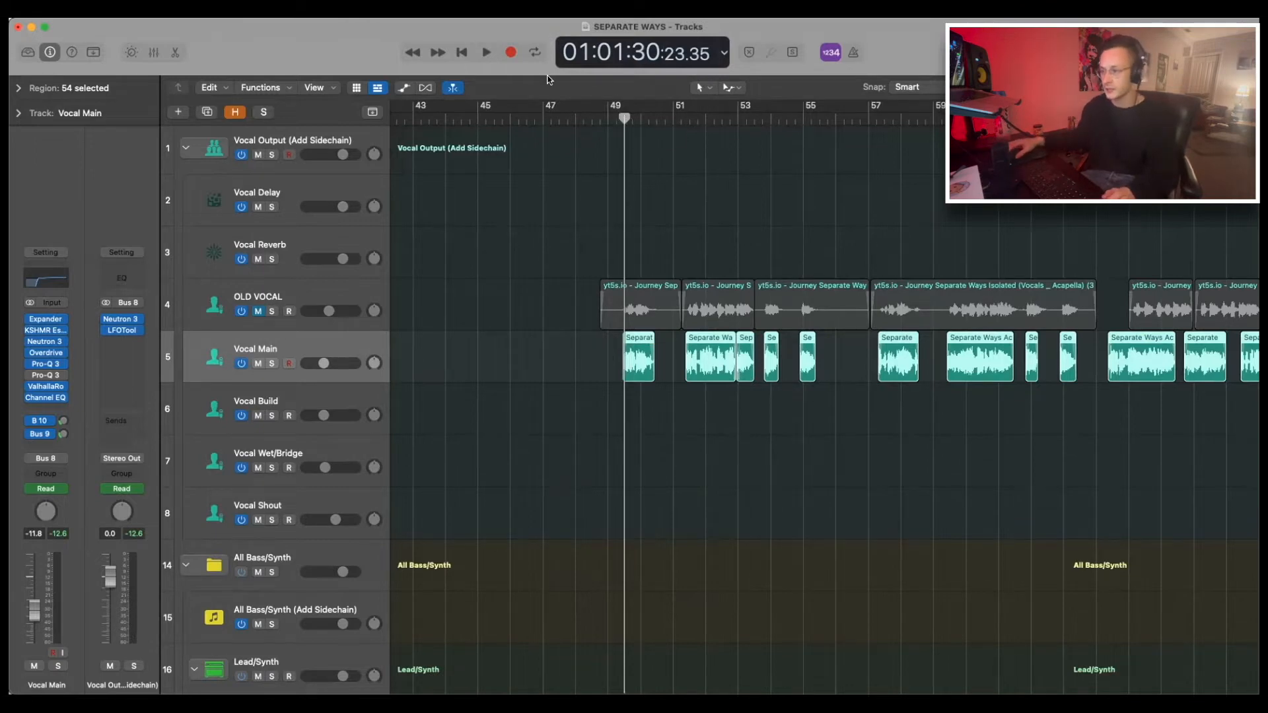
scroll(625, 200, "down", 3)
scroll(625, 199, "up", 5)
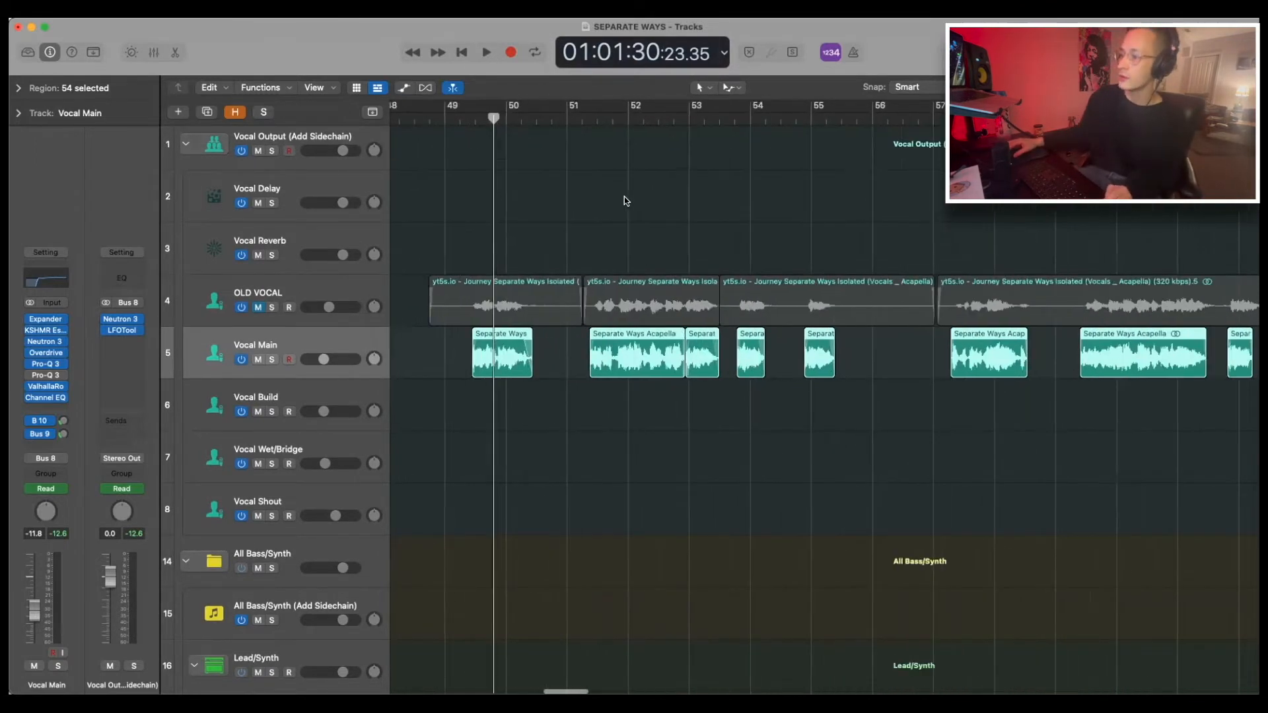
- Solo the Vocal Main and Vocal Build tracks and play the transition from just before bar 72 to past bar 74
scroll(625, 201, "down", 5)
scroll(611, 201, "up", 2)
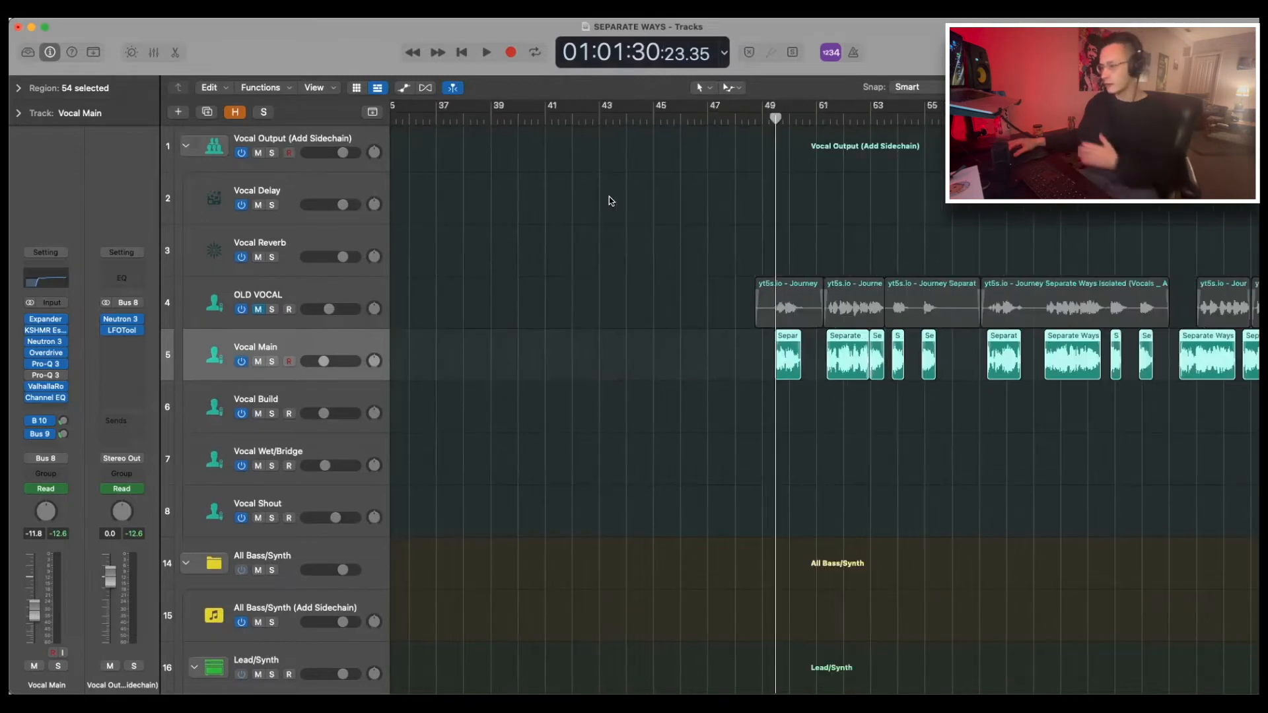
scroll(611, 201, "right", 10)
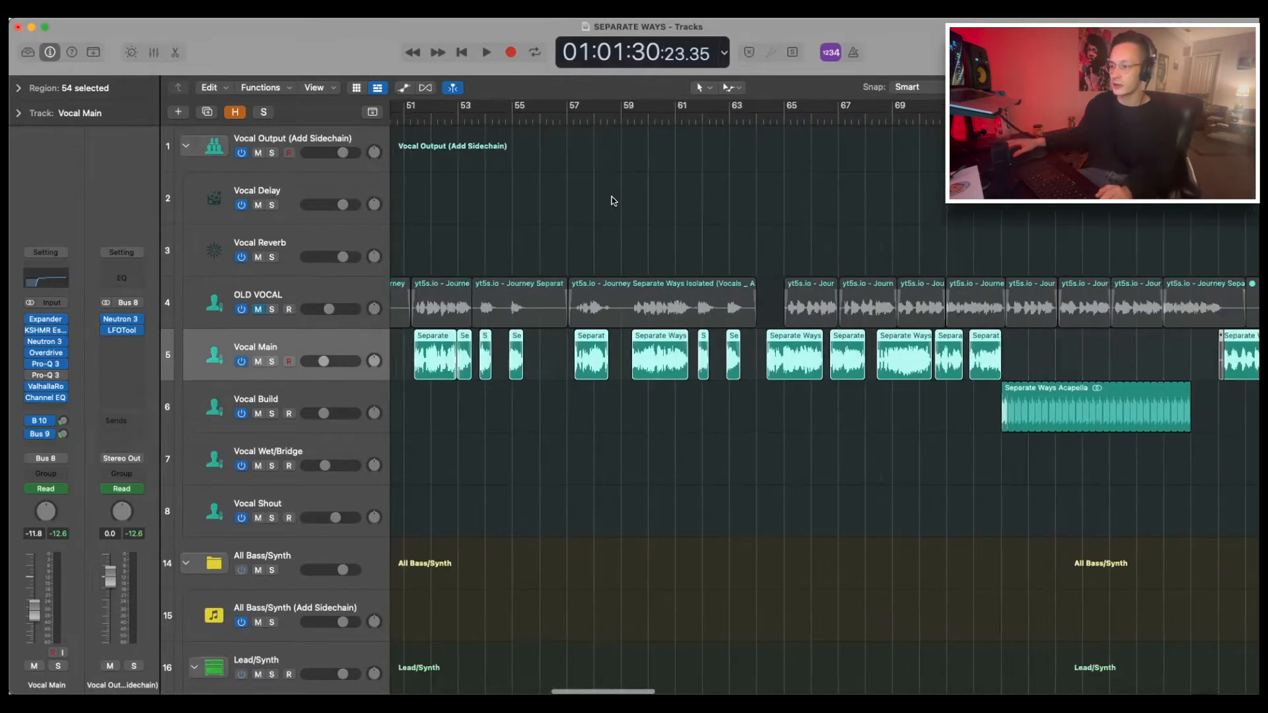
scroll(613, 201, "right", 8)
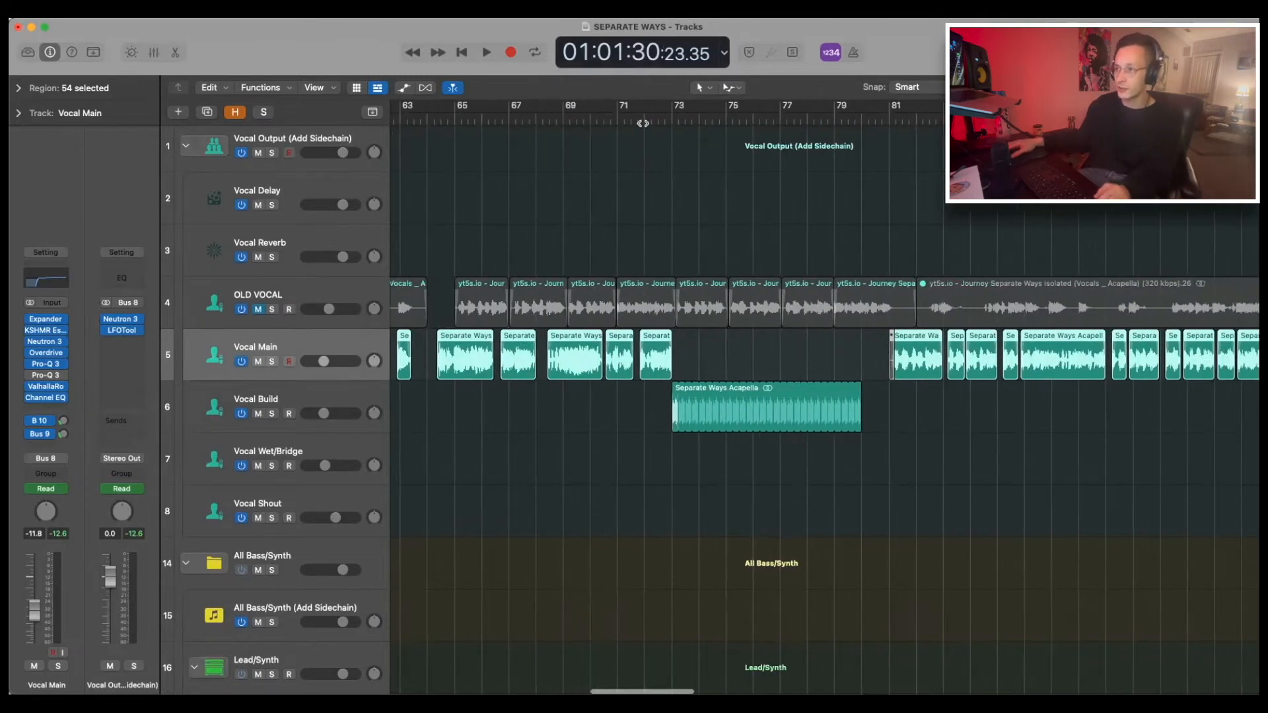
left_click(670, 119)
left_click(271, 361)
left_click(646, 118)
left_click(272, 409)
key("space")
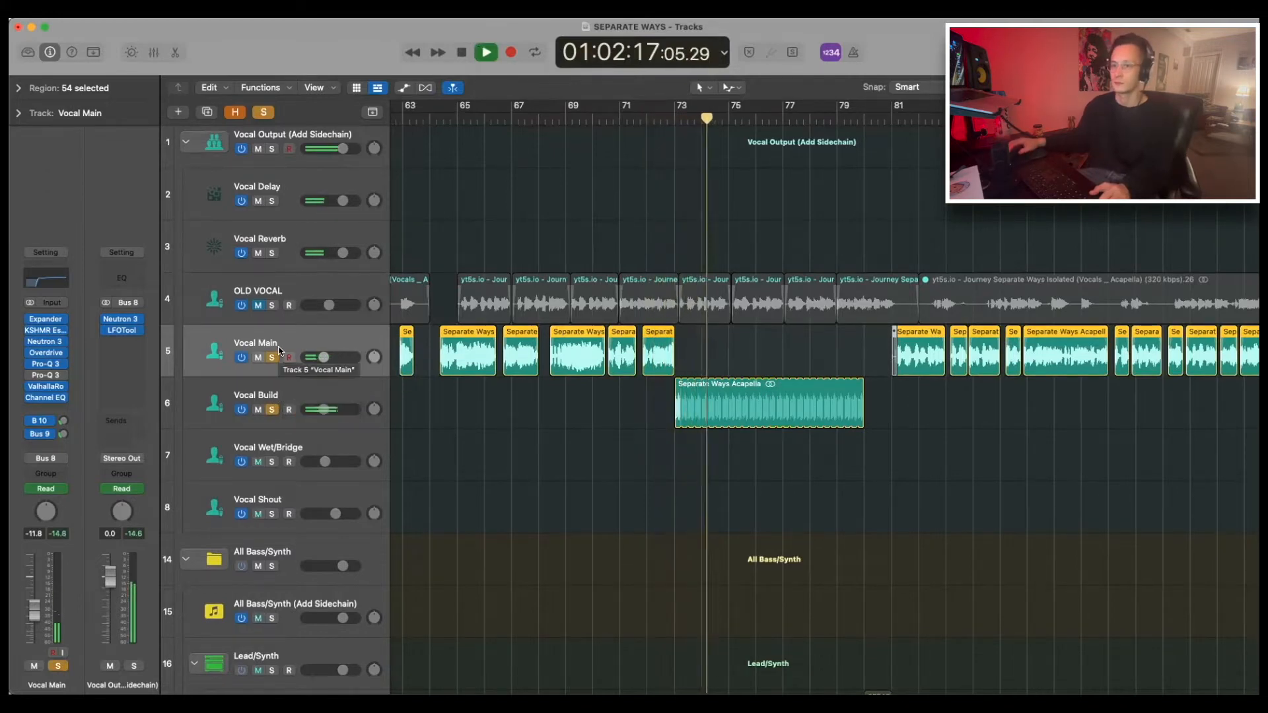
key("space")
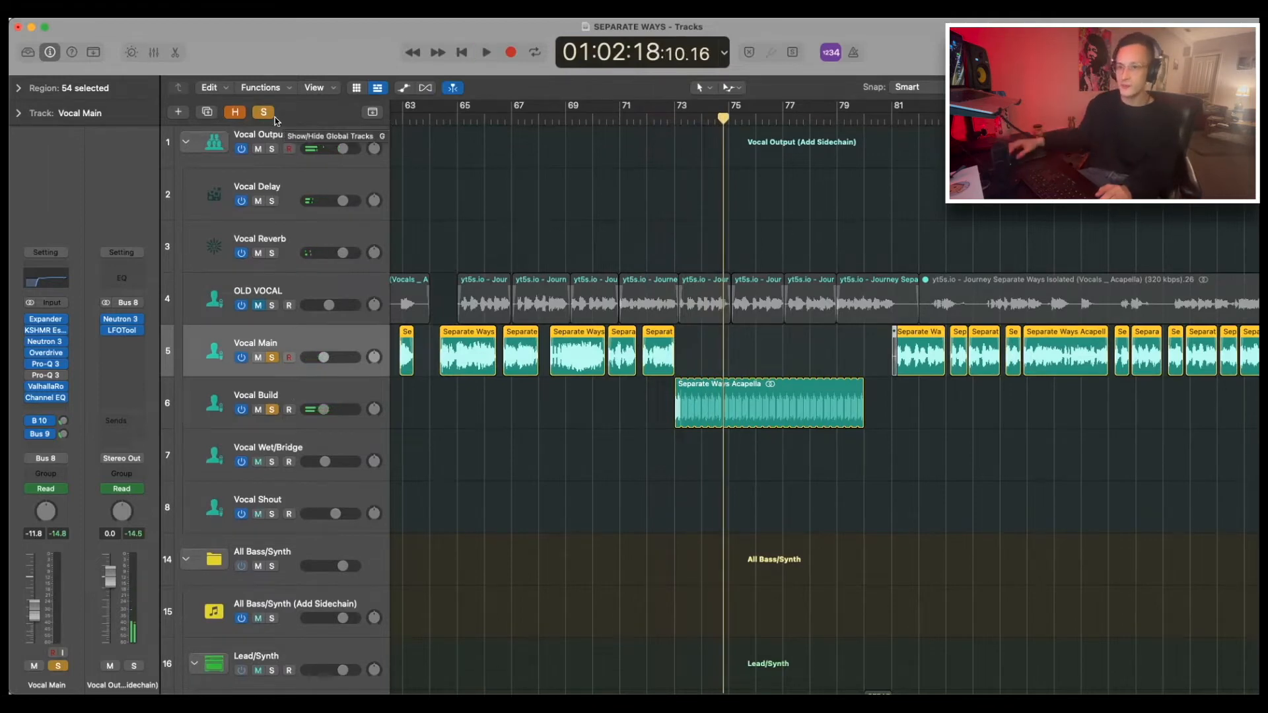
- Clear all solos and play the full mix from just before bar 72 to about bar 75
left_click(264, 112)
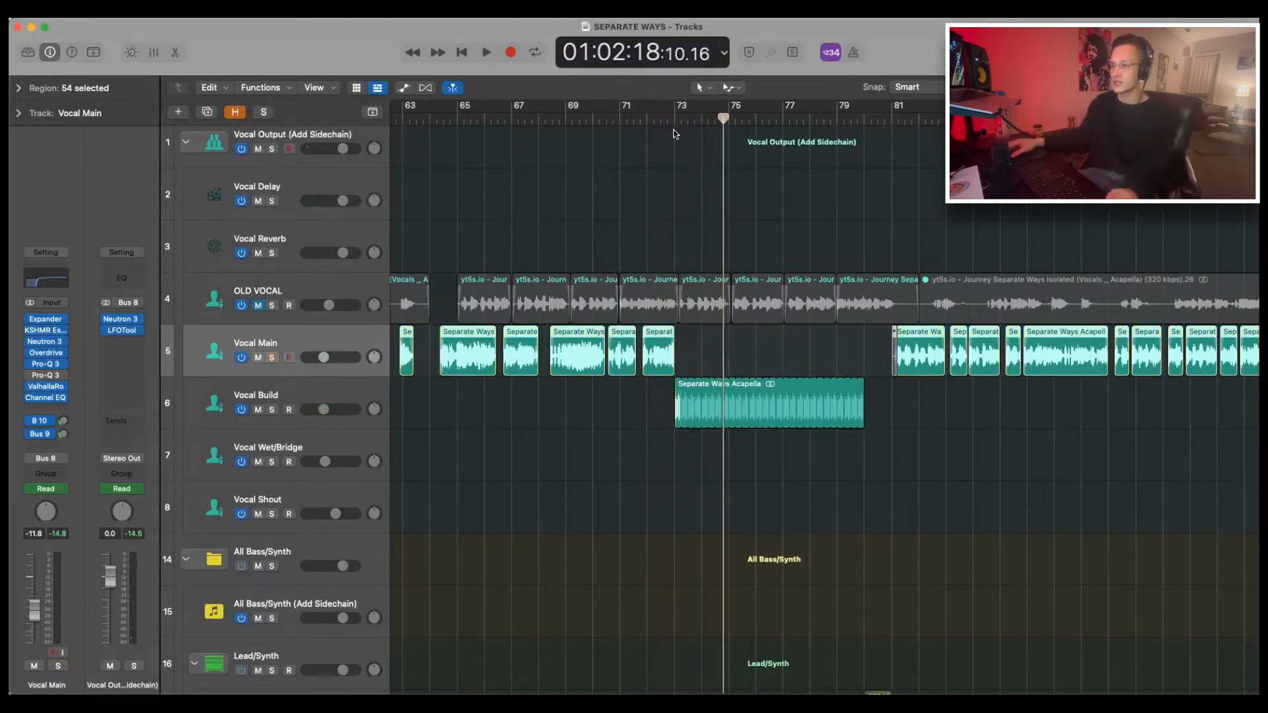
left_click(649, 118)
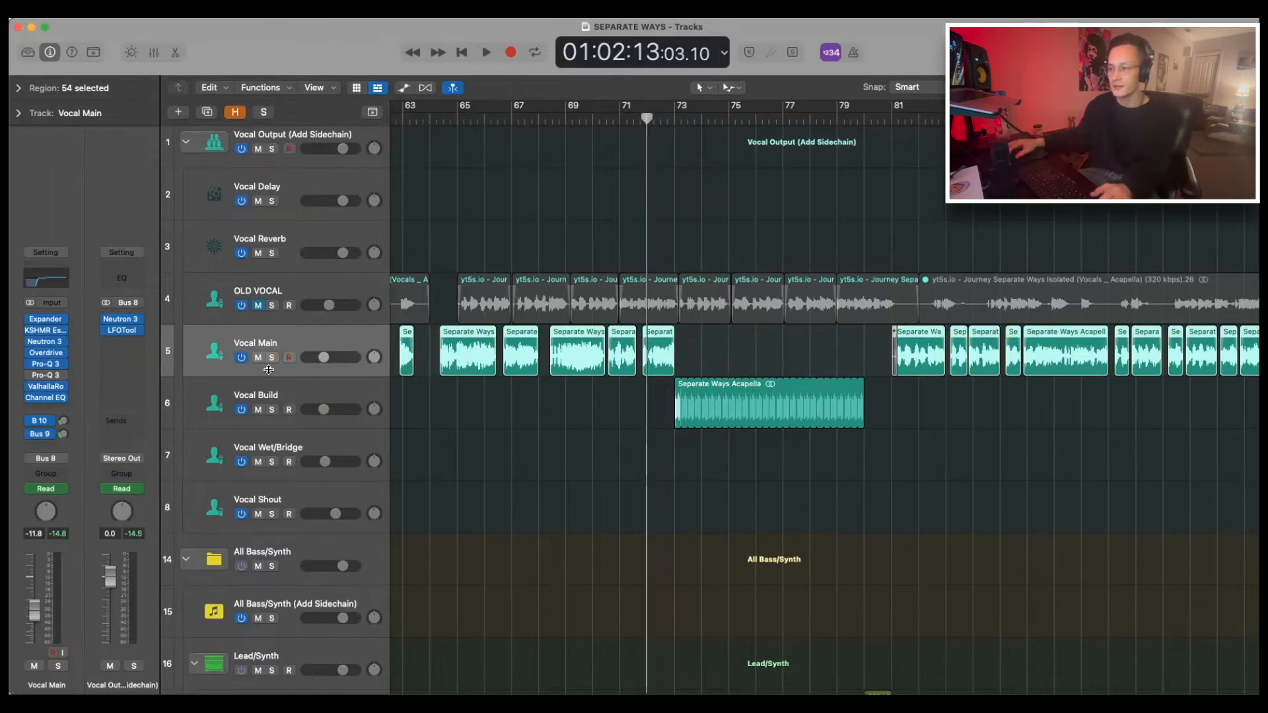
key("space")
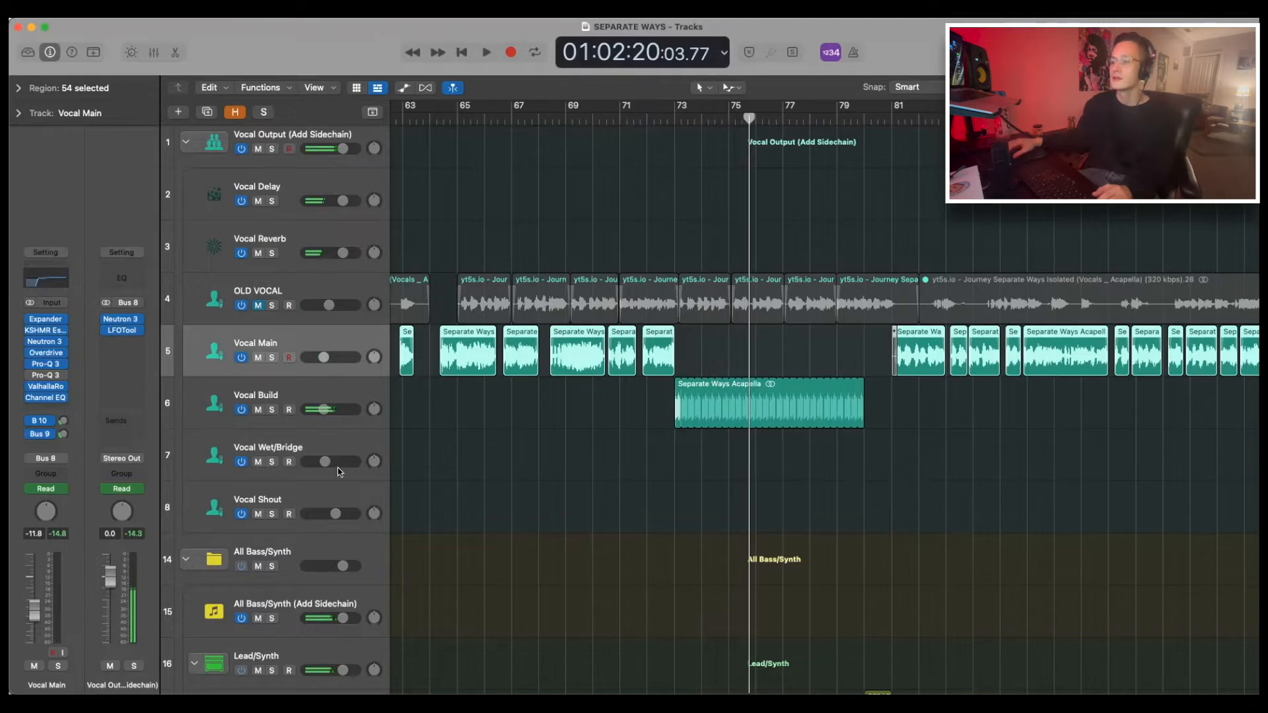
- Solo the Vocal Wet/Bridge track and play its clip between bars 117 and 119
scroll(747, 455, "down", 5)
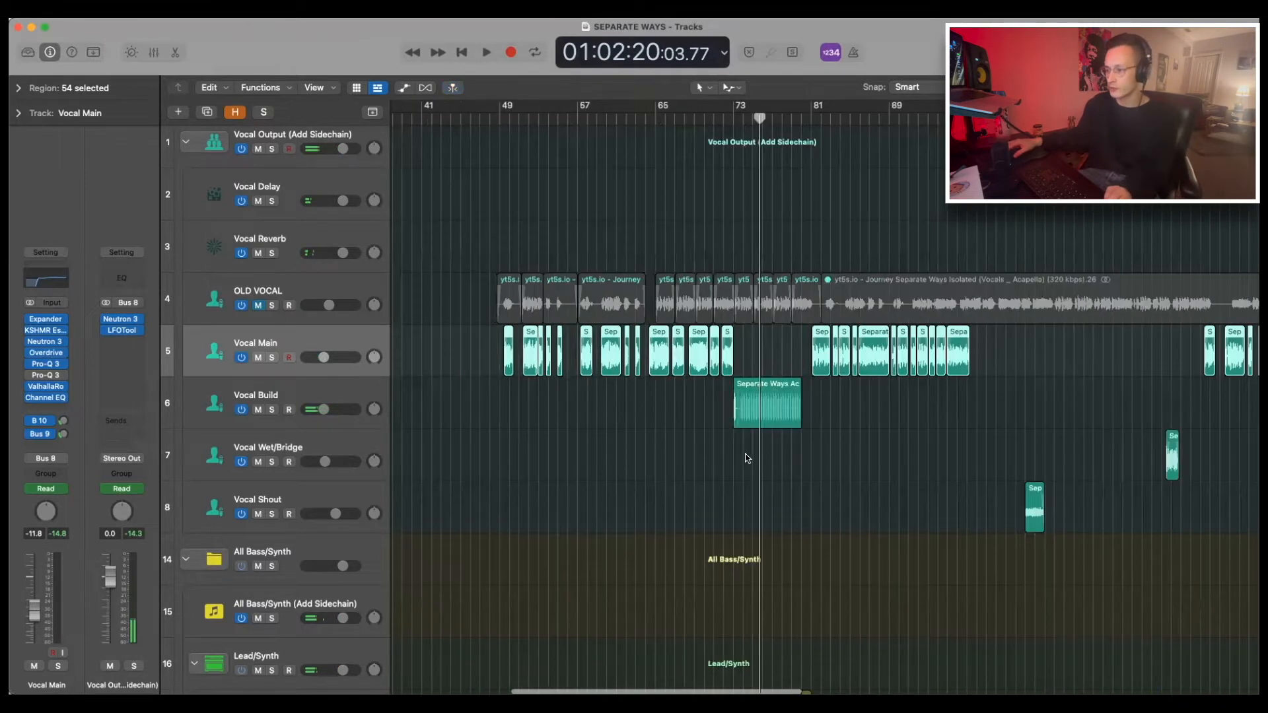
scroll(747, 458, "right", 10)
left_click(299, 444)
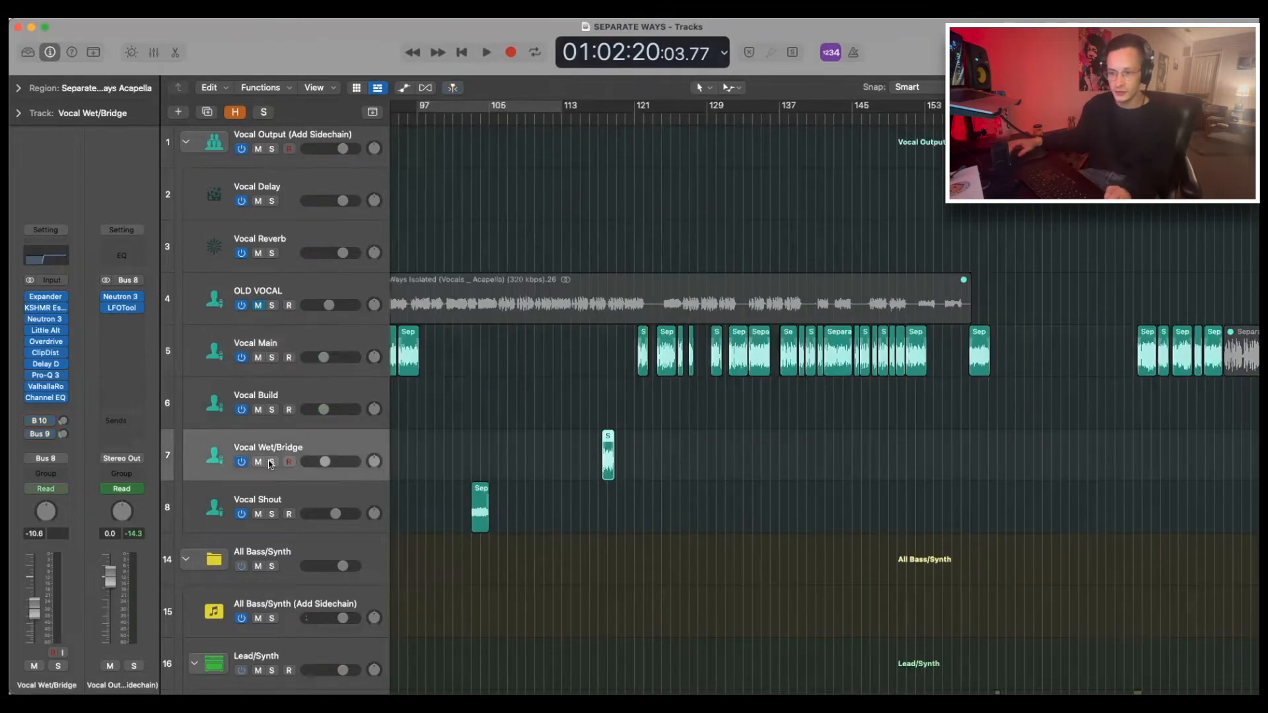
key("s")
scroll(648, 509, "up", 6)
left_click(605, 119)
key("space")
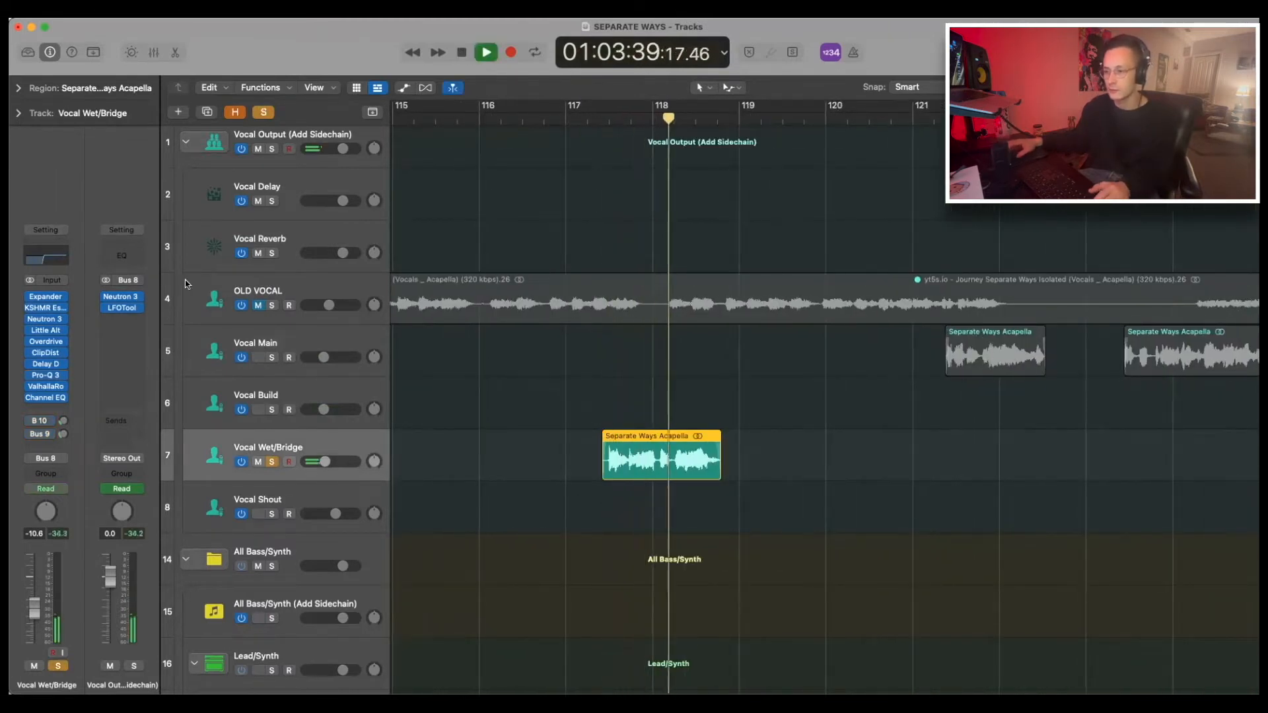
key("space")
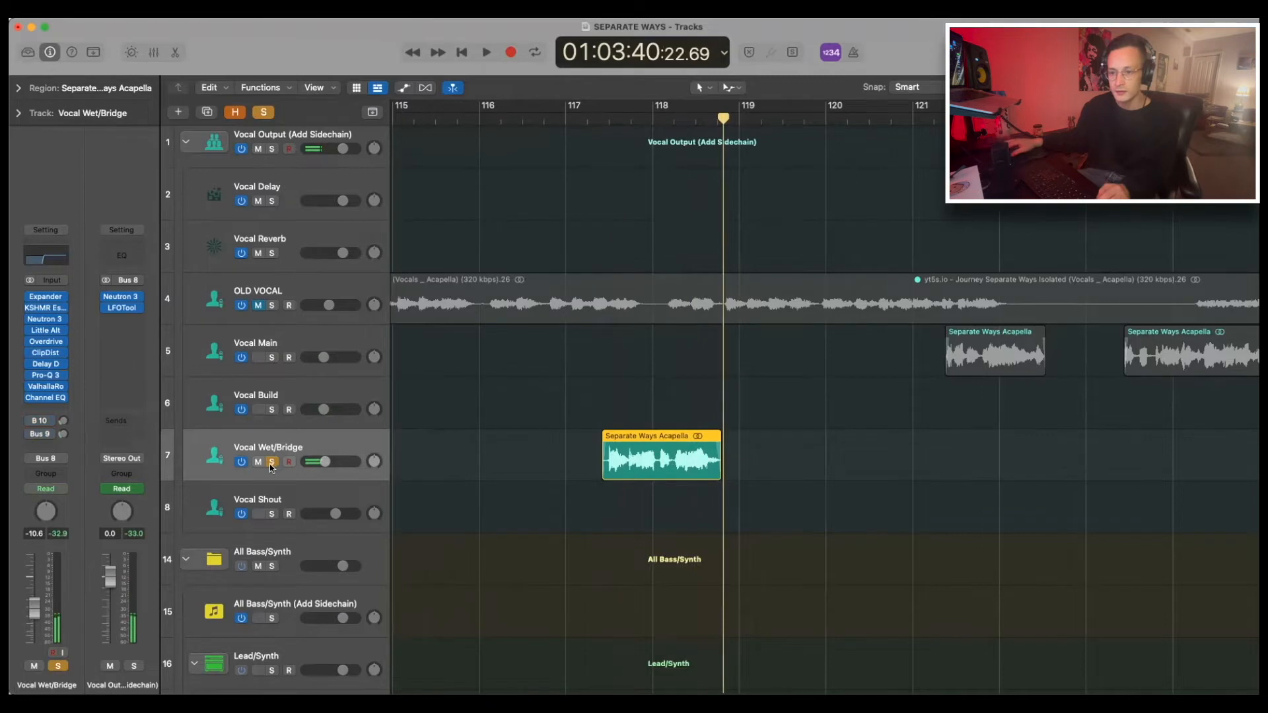
- Switch the solo from Vocal Wet/Bridge to Vocal Shout and play the shout clip around bar 103
left_click(271, 464)
scroll(665, 501, "down", 6)
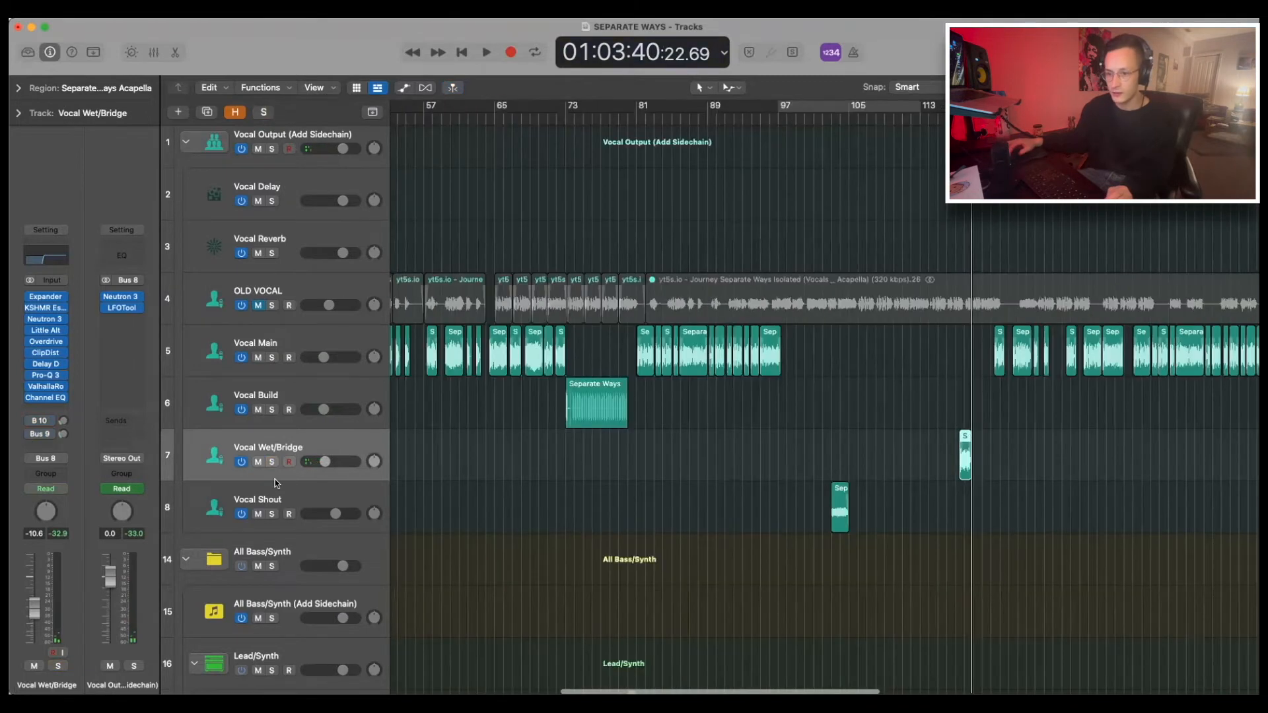
left_click(272, 514)
left_click(830, 111)
key("space")
scroll(792, 225, "up", 3)
scroll(742, 252, "right", 5)
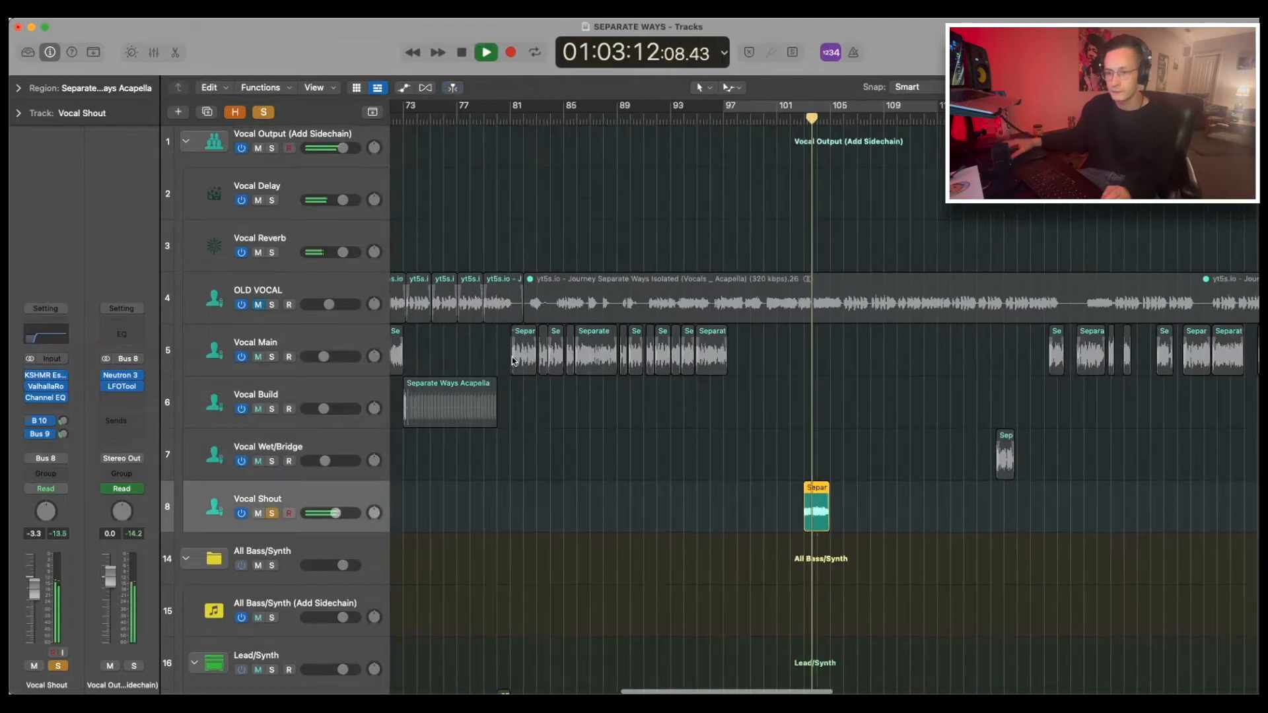
key("space")
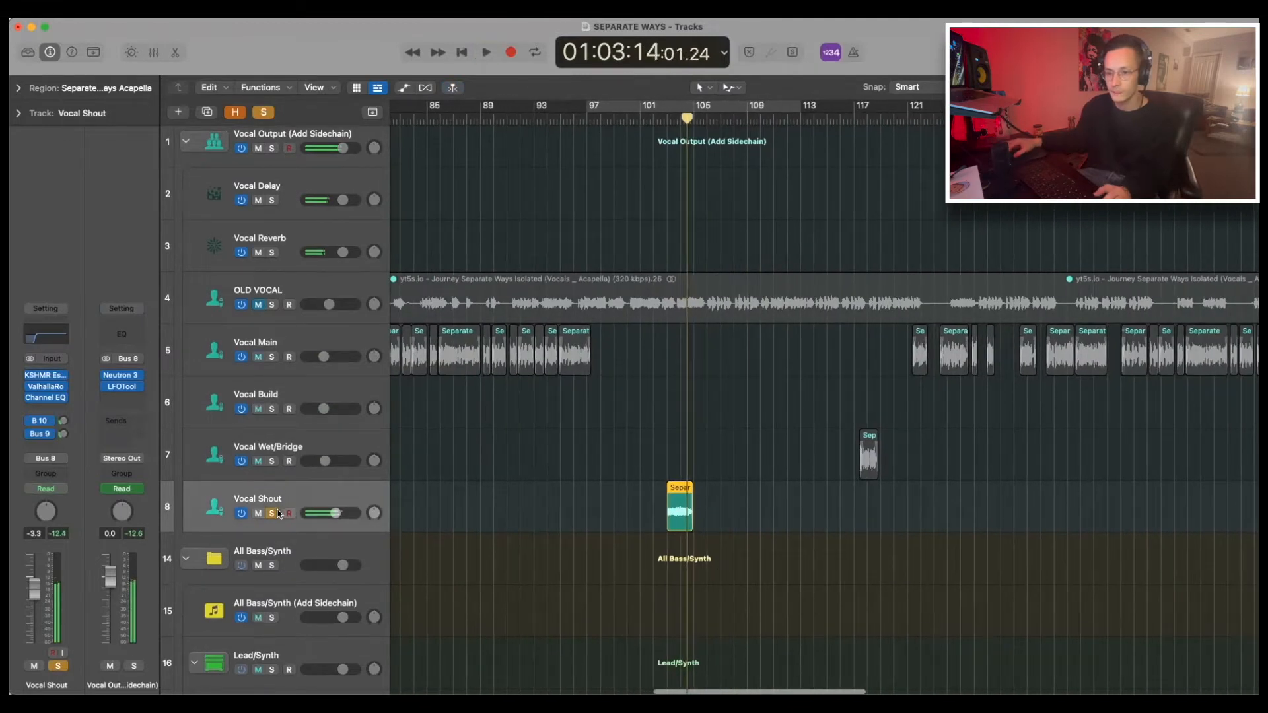
- Take Vocal Shout out of solo and place the playhead at bar 81, where the Main Journey Synth clip starts
key("s")
scroll(496, 509, "left", 2)
scroll(436, 558, "down", 10)
scroll(436, 558, "left", 5)
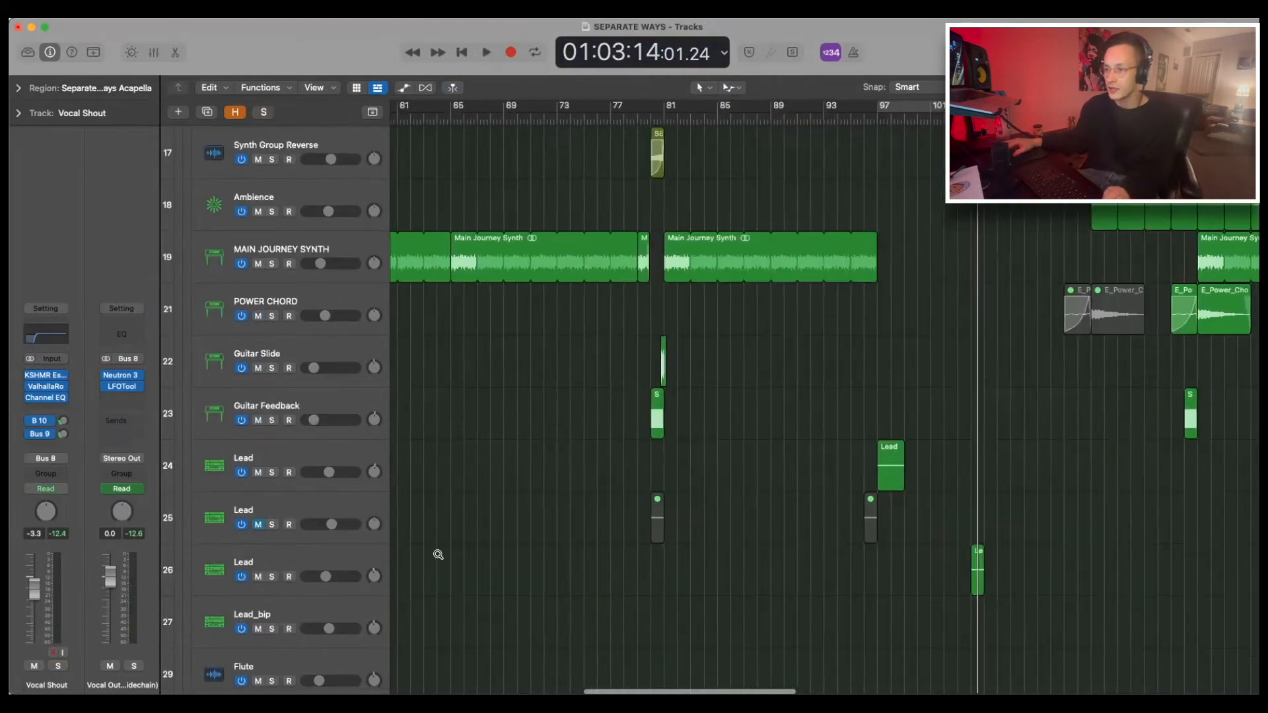
scroll(435, 558, "down", 3)
scroll(381, 398, "right", 3)
left_click_drag(695, 117, 688, 117)
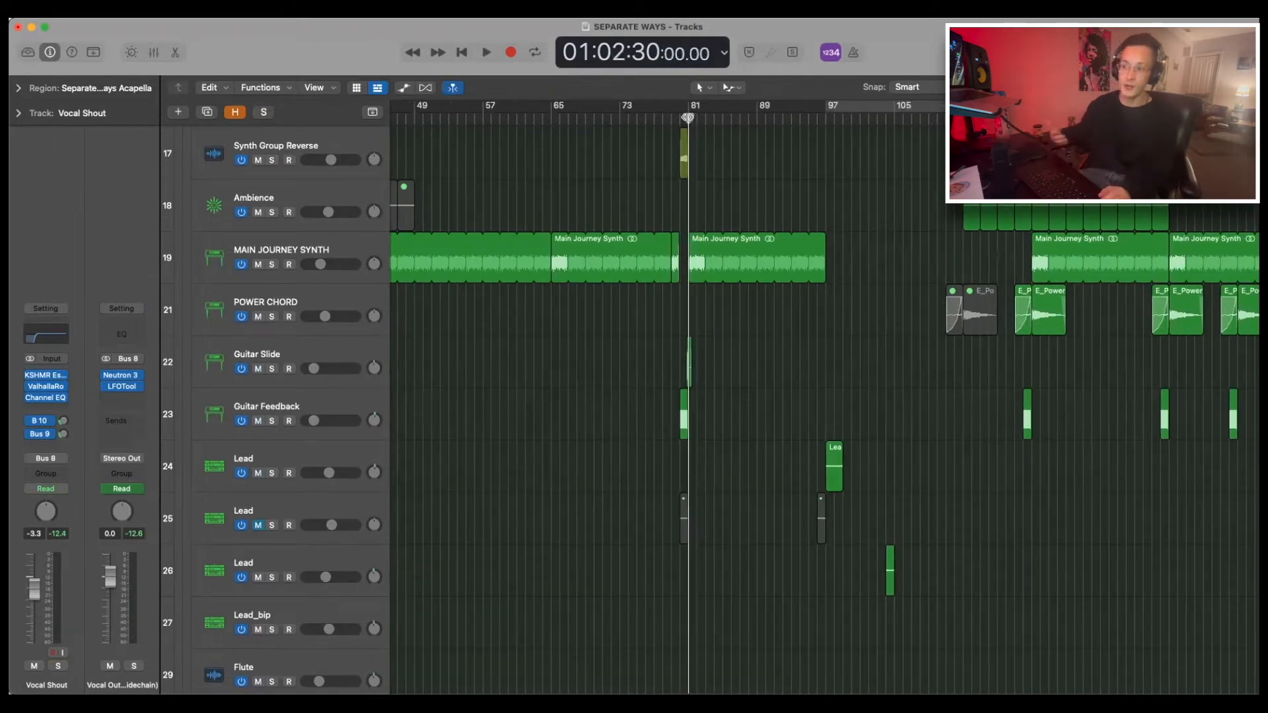
- Find the REESE track in the Bass group and solo it
scroll(734, 368, "down", 3)
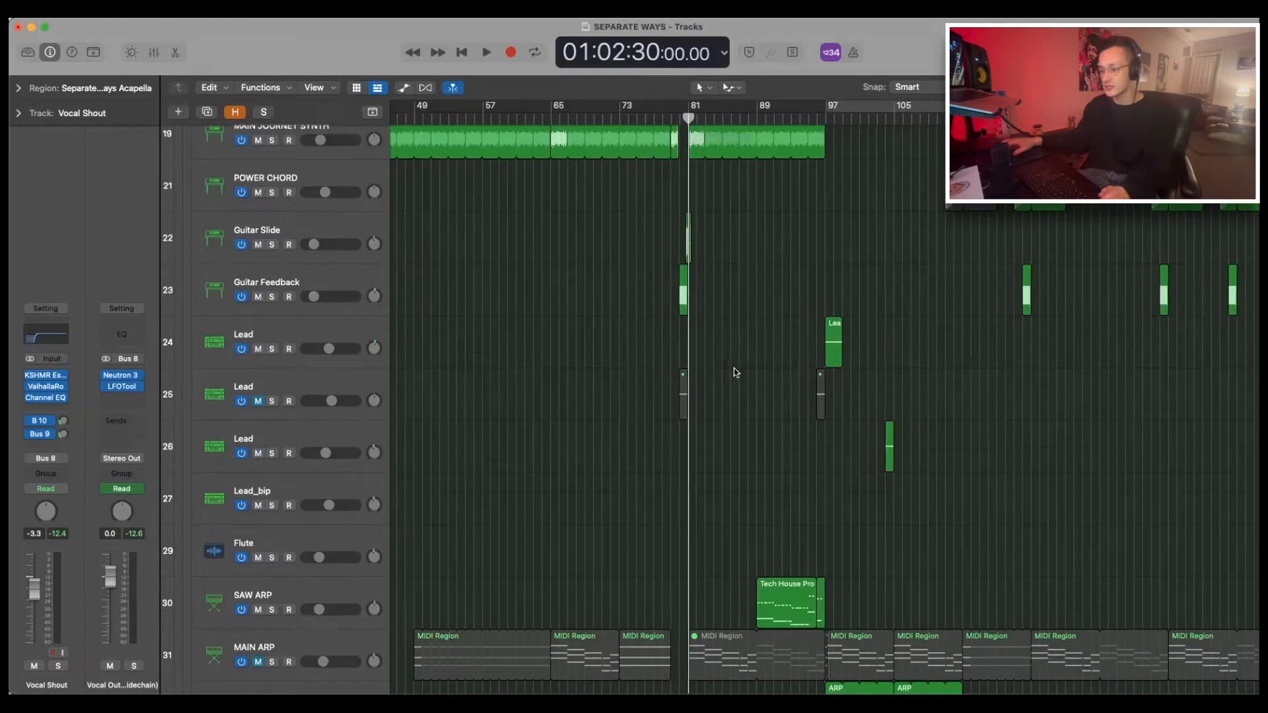
scroll(710, 374, "down", 8)
scroll(707, 374, "down", 7)
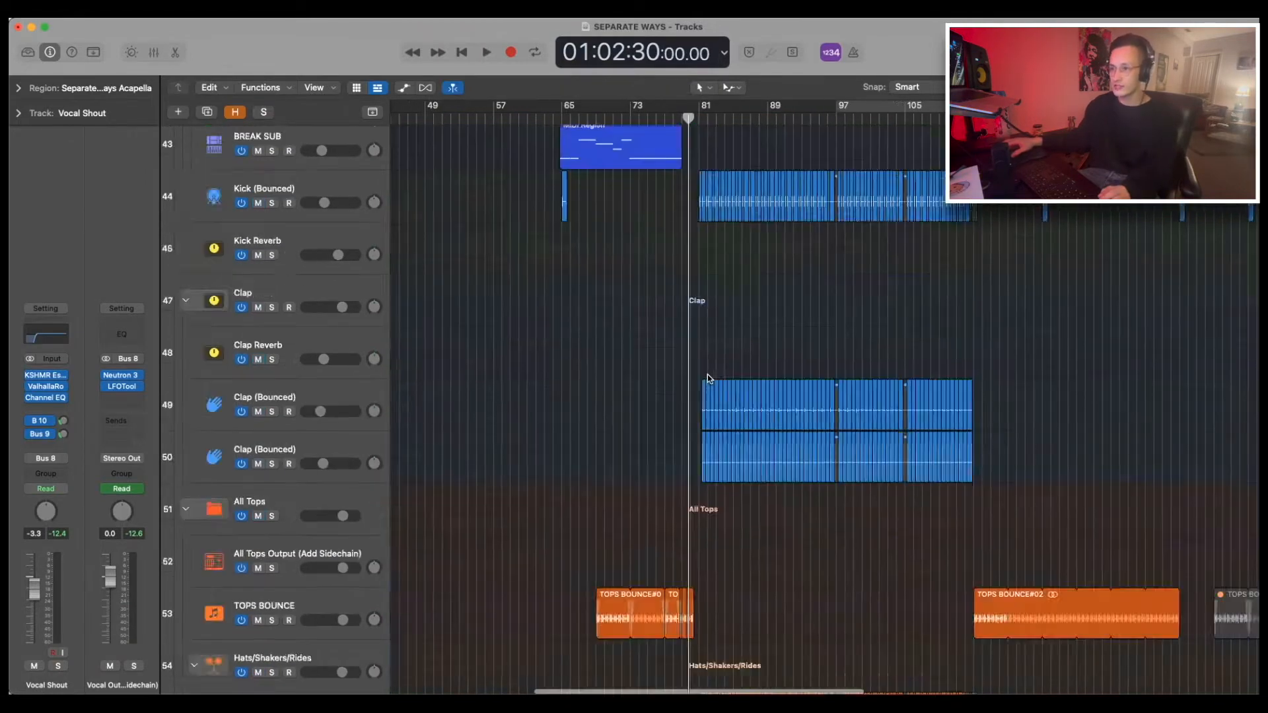
scroll(707, 374, "up", 4)
scroll(708, 375, "left", 3)
scroll(278, 432, "up", 3)
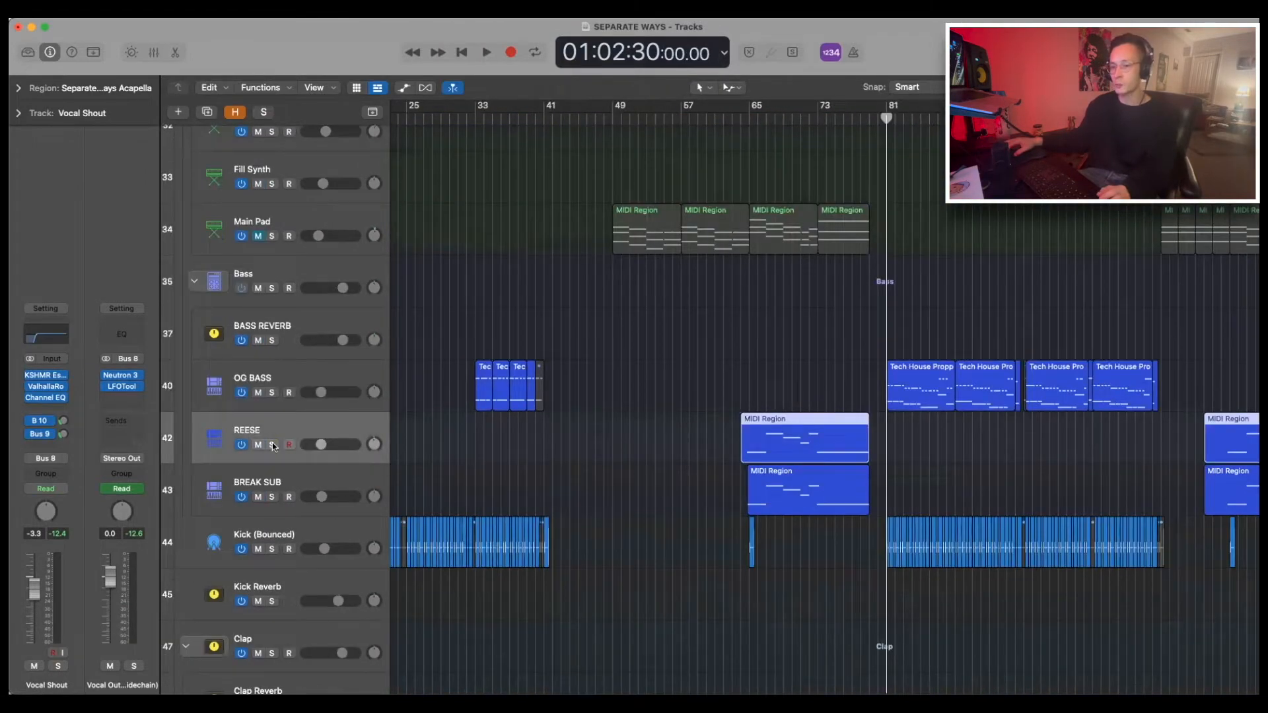
left_click(272, 445)
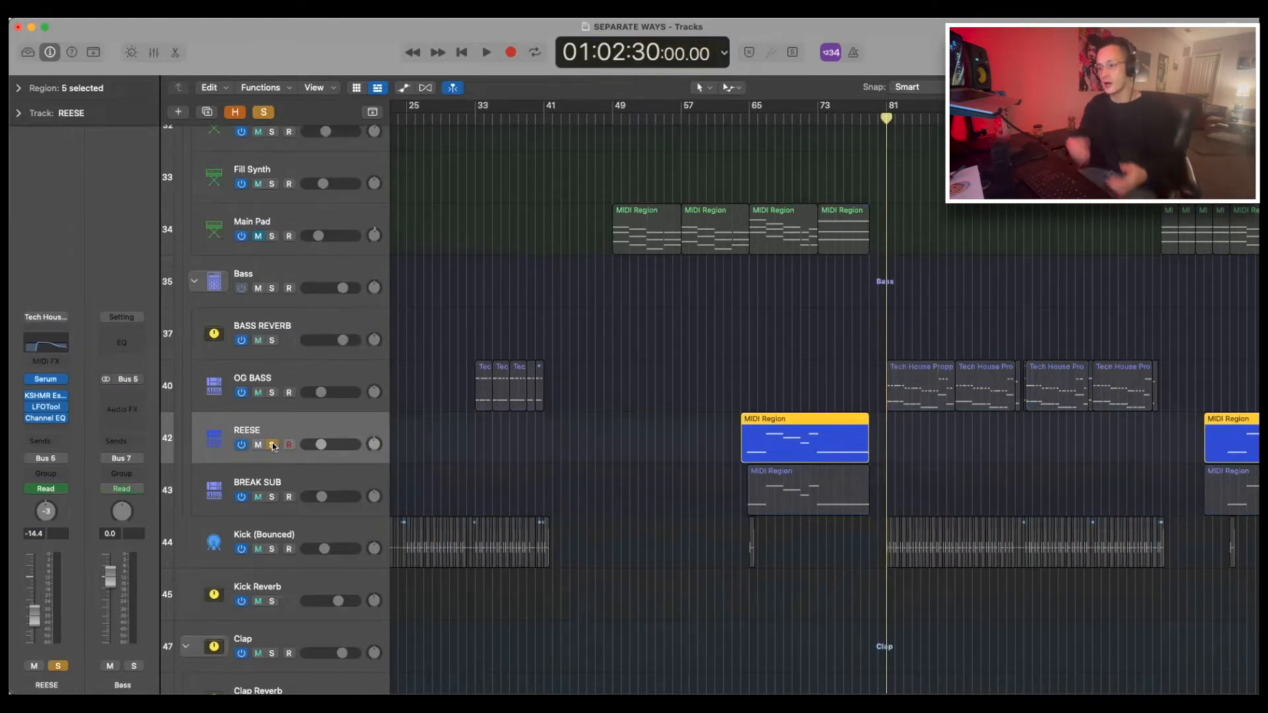
- Play the soloed REESE track from bar 65 to about bar 70
scroll(772, 502, "up", 3)
scroll(628, 484, "right", 3)
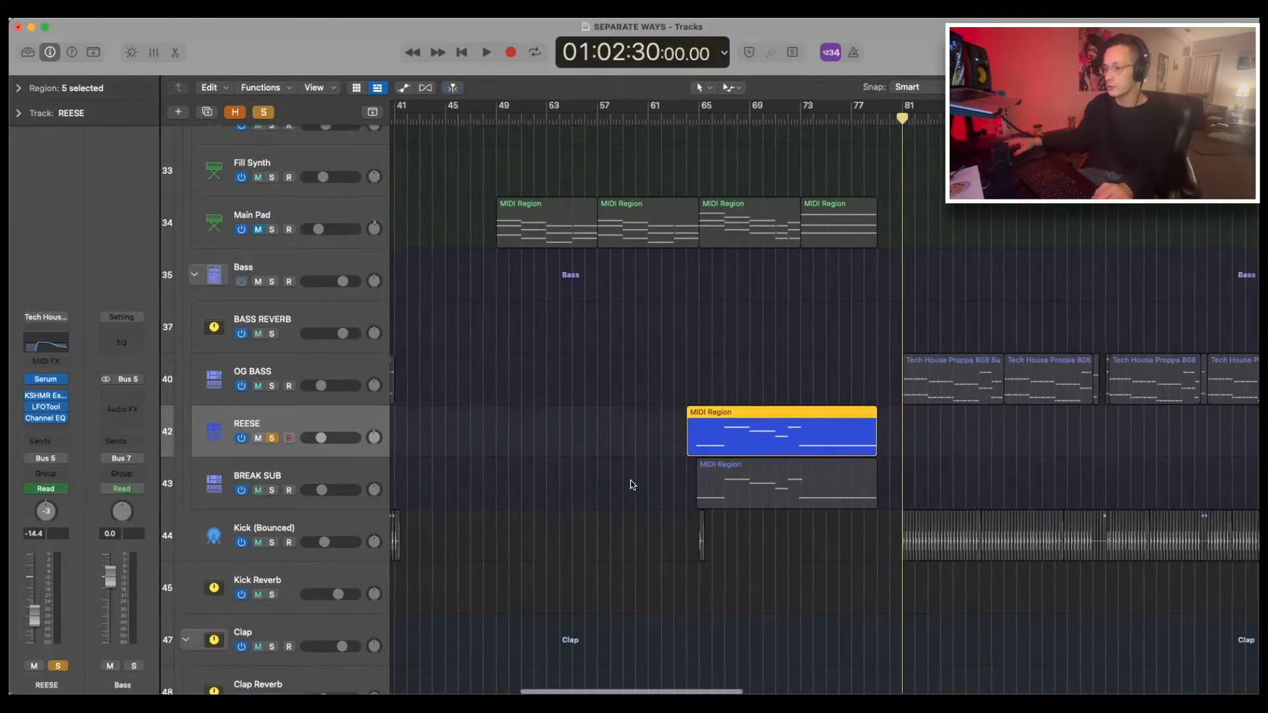
left_click(573, 117)
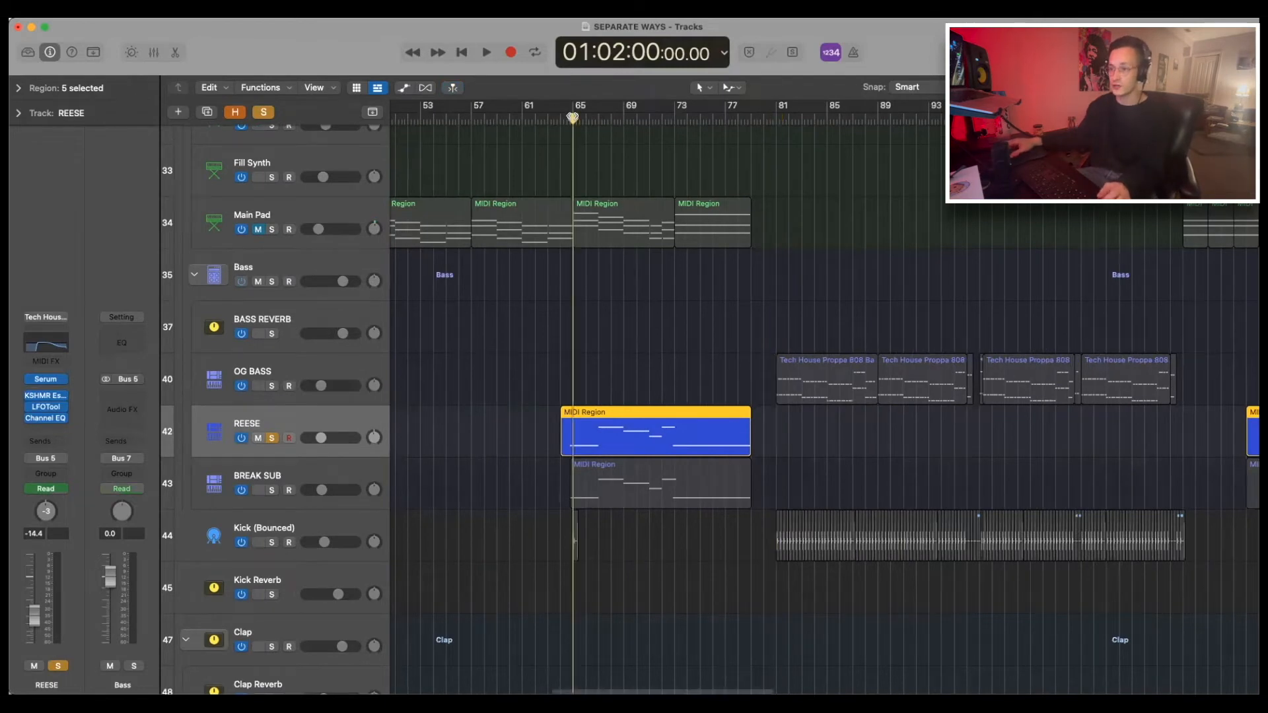
scroll(604, 272, "up", 4)
key("space")
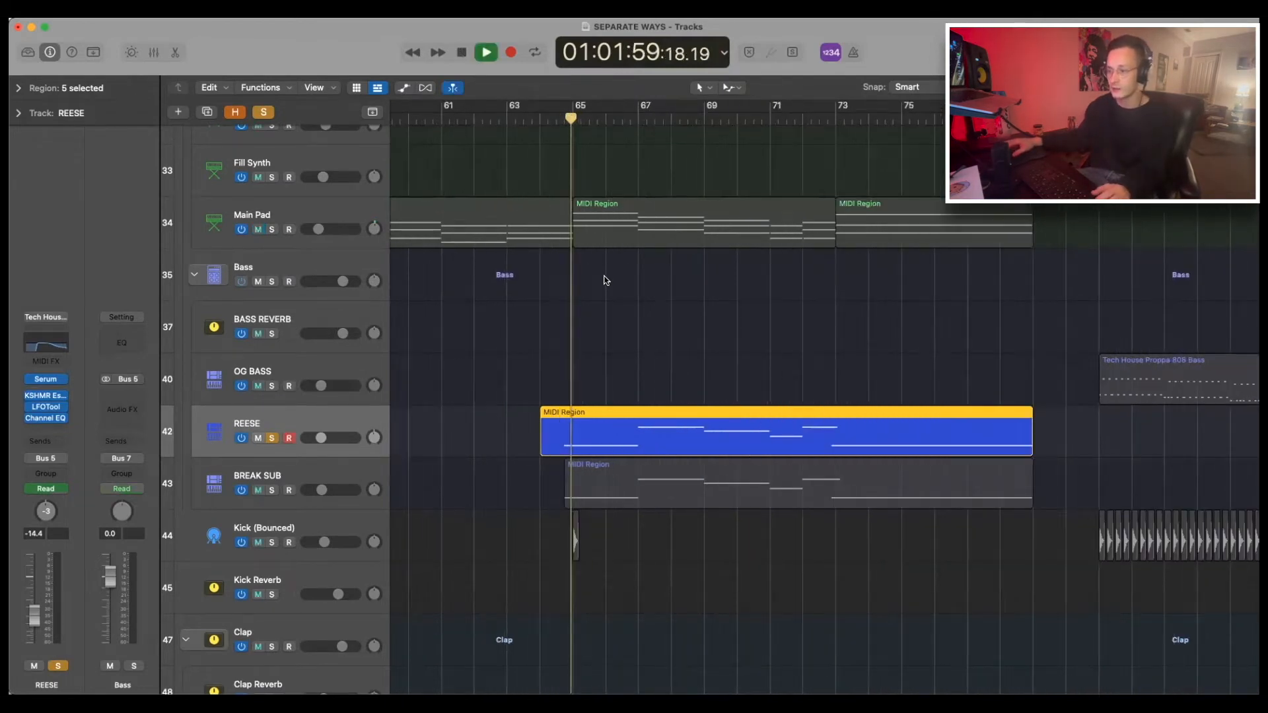
scroll(601, 277, "down", 3)
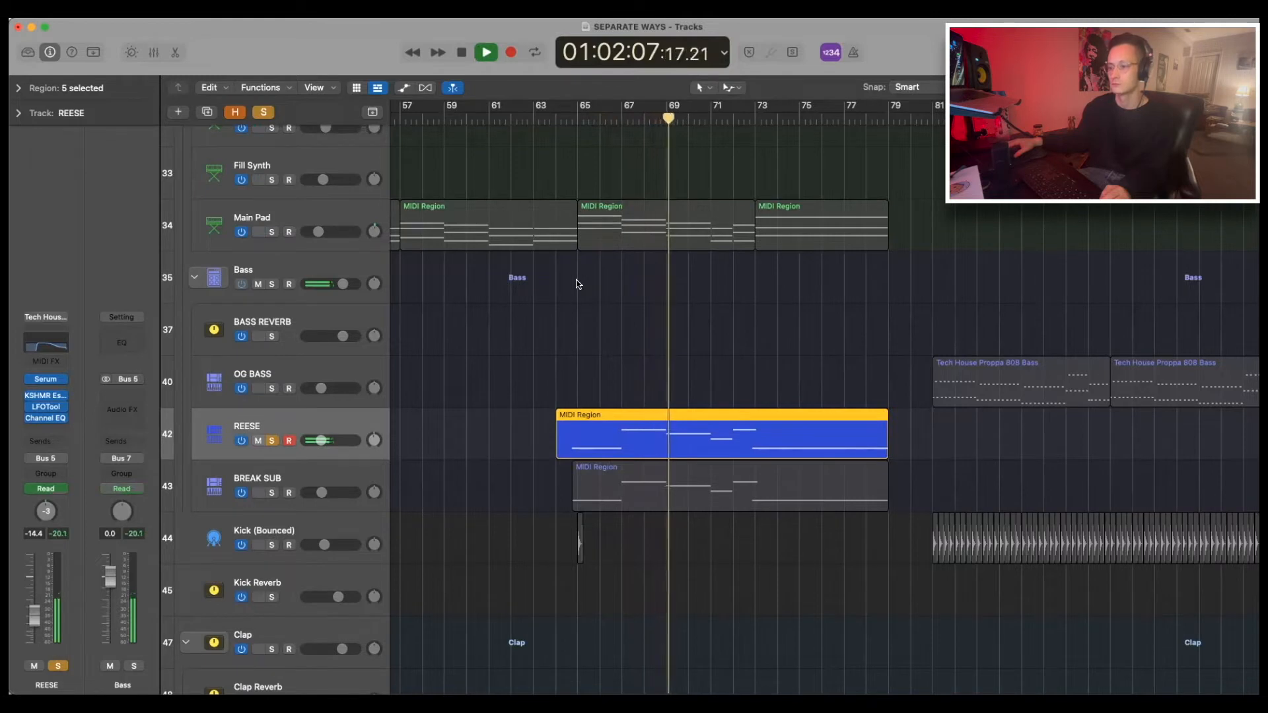
key("space")
- Solo BREAK SUB instead of REESE and play from bar 65, adding REESE to the solo during playback
key("Down")
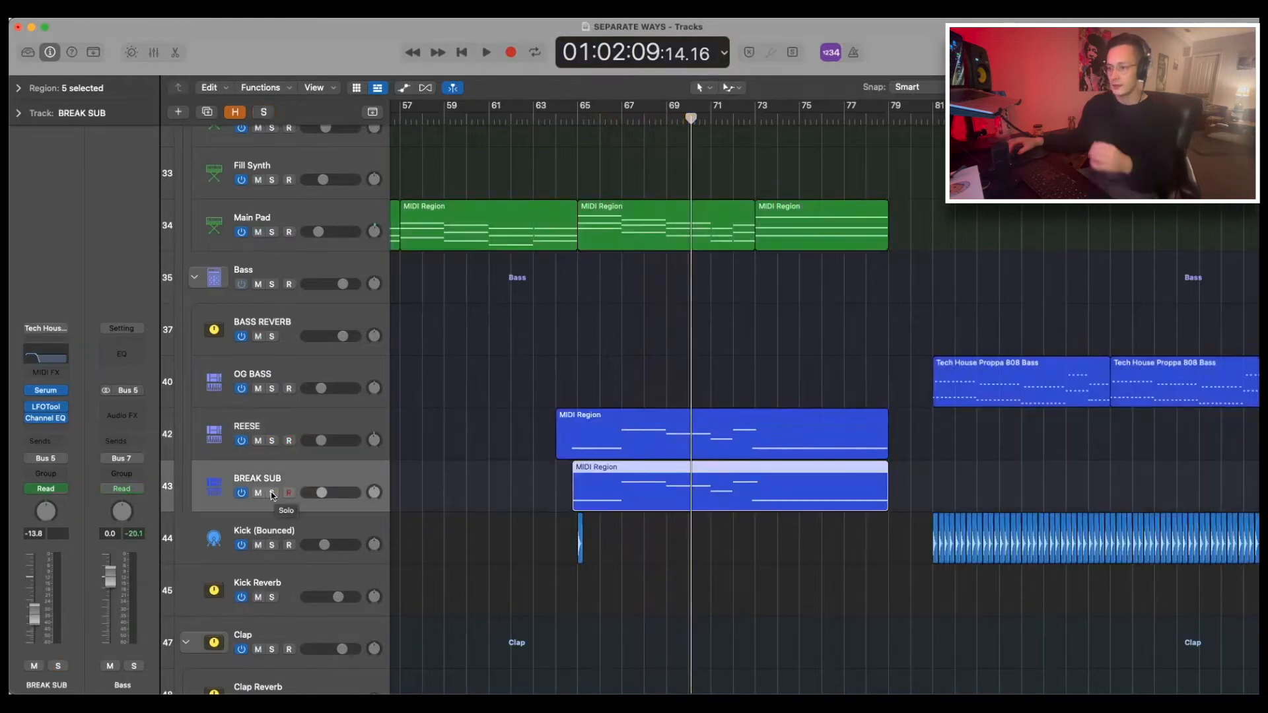
left_click(575, 118)
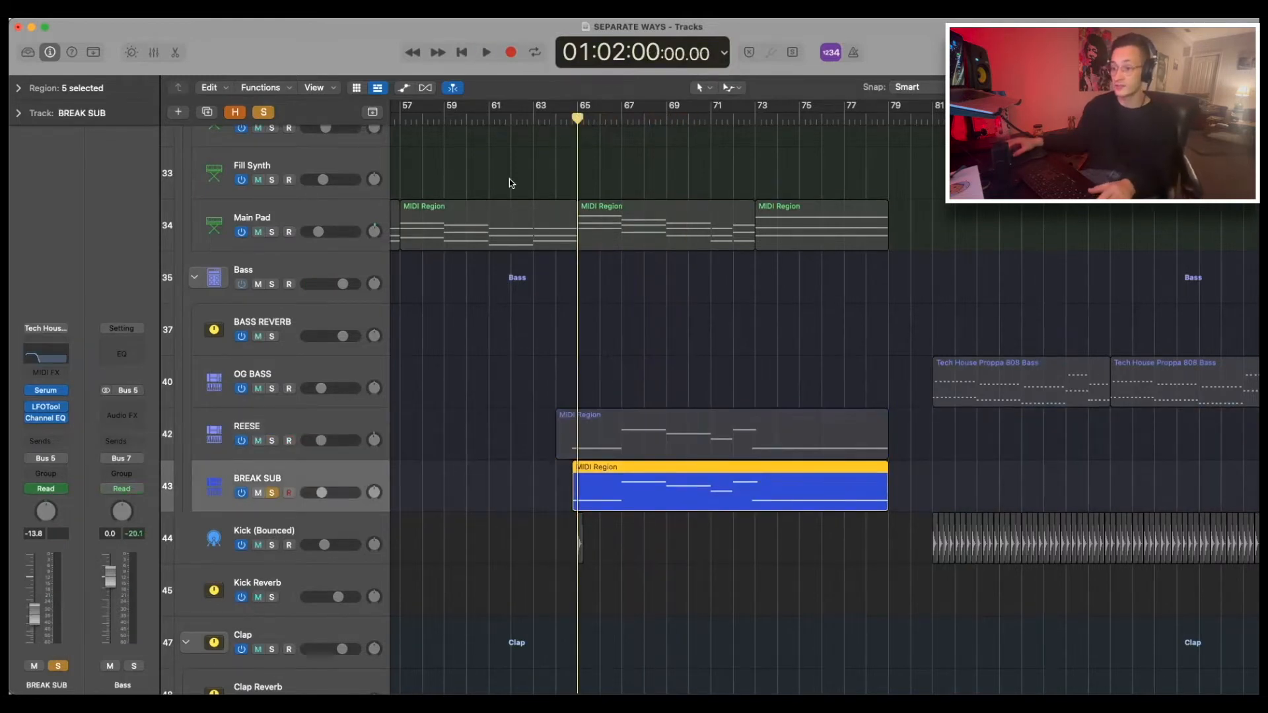
key("space")
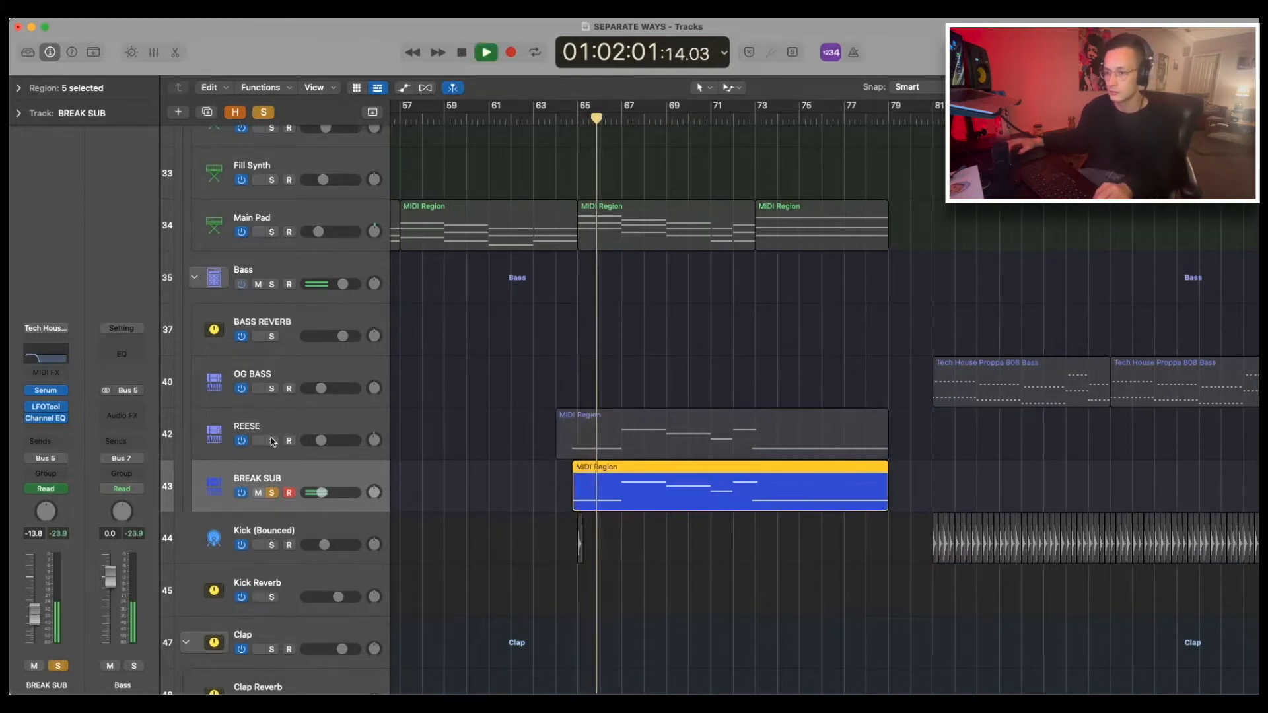
left_click(271, 437)
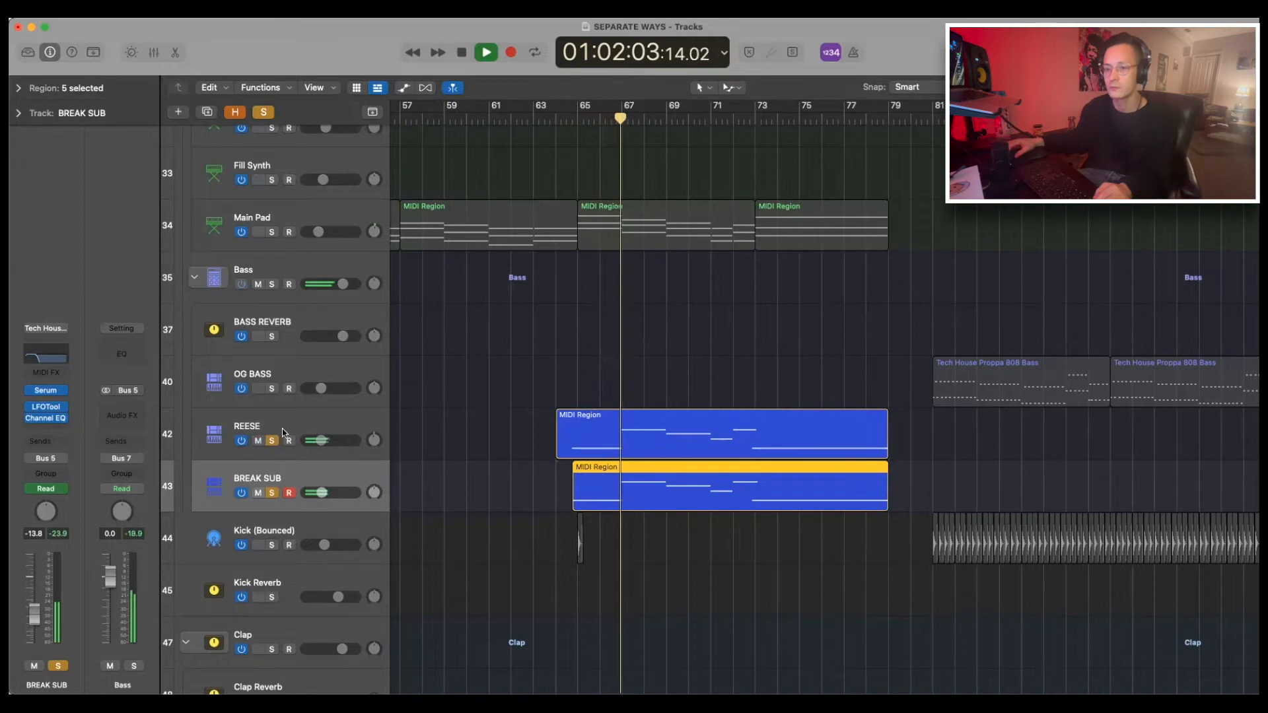
key("super+Left")
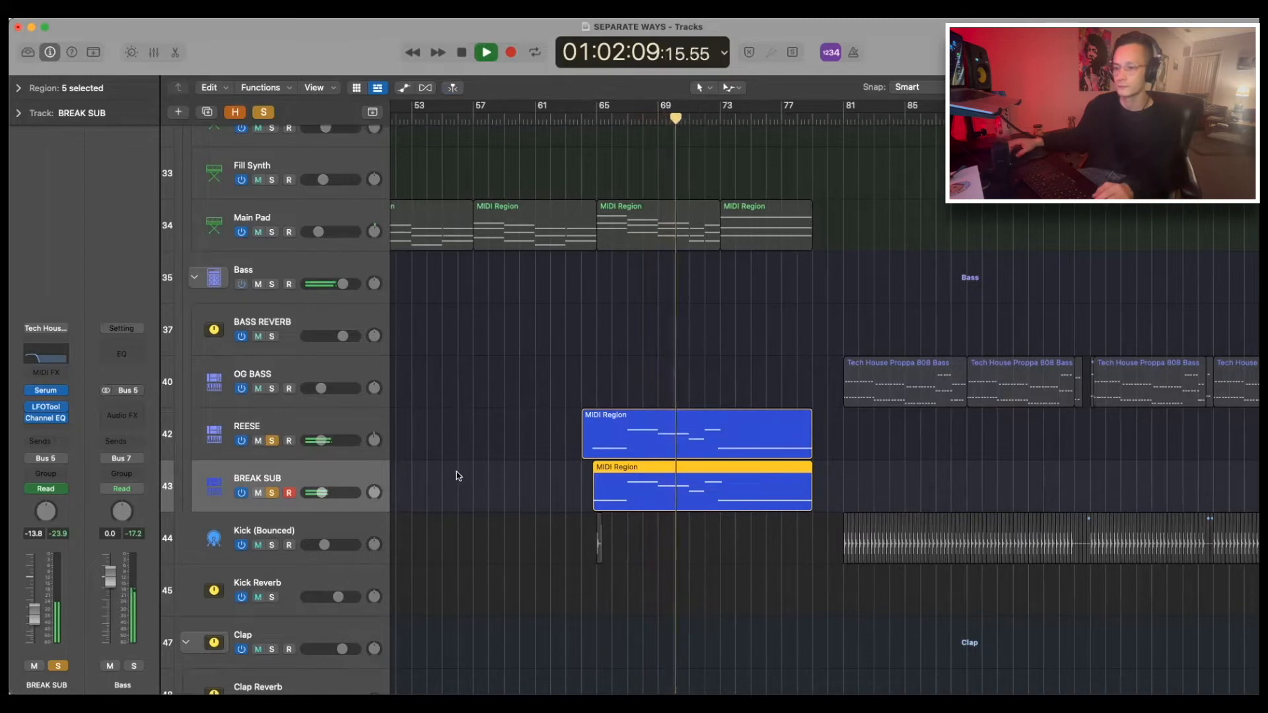
key("space")
- Clear the solos on REESE and BREAK SUB, and solo the Main Pad track instead
left_click(273, 442)
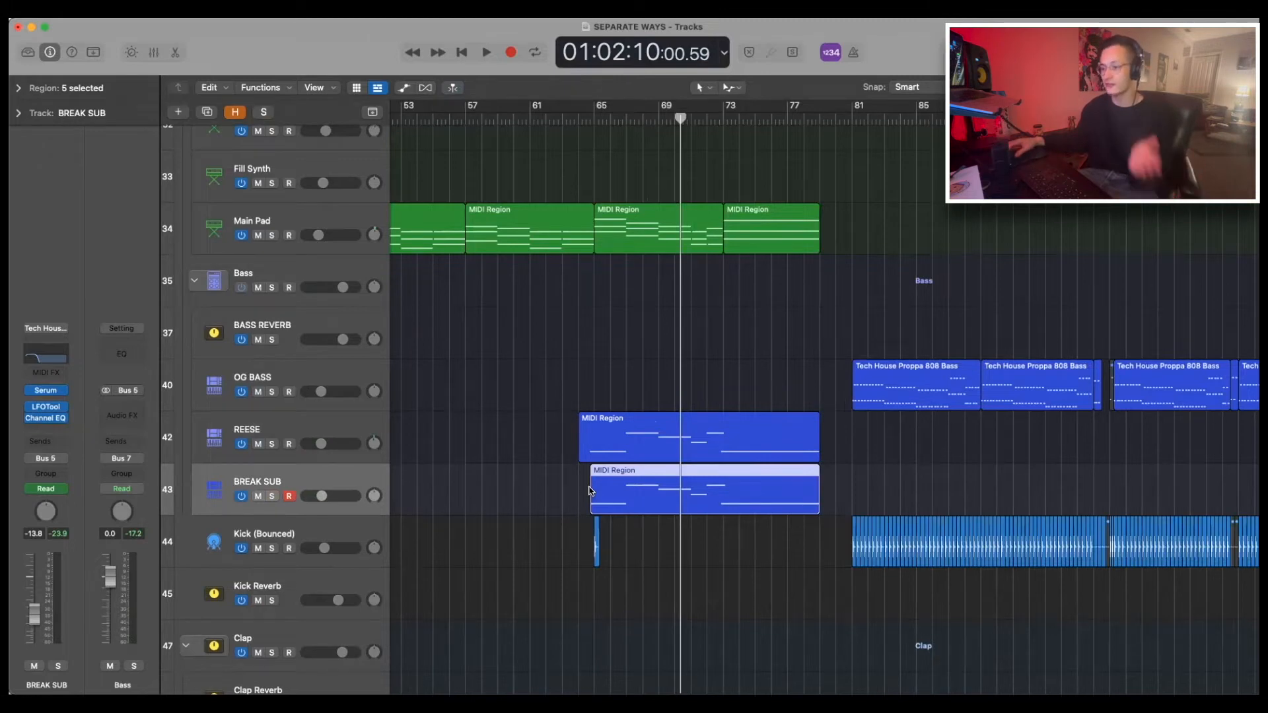
scroll(594, 297, "up", 3)
left_click(656, 327)
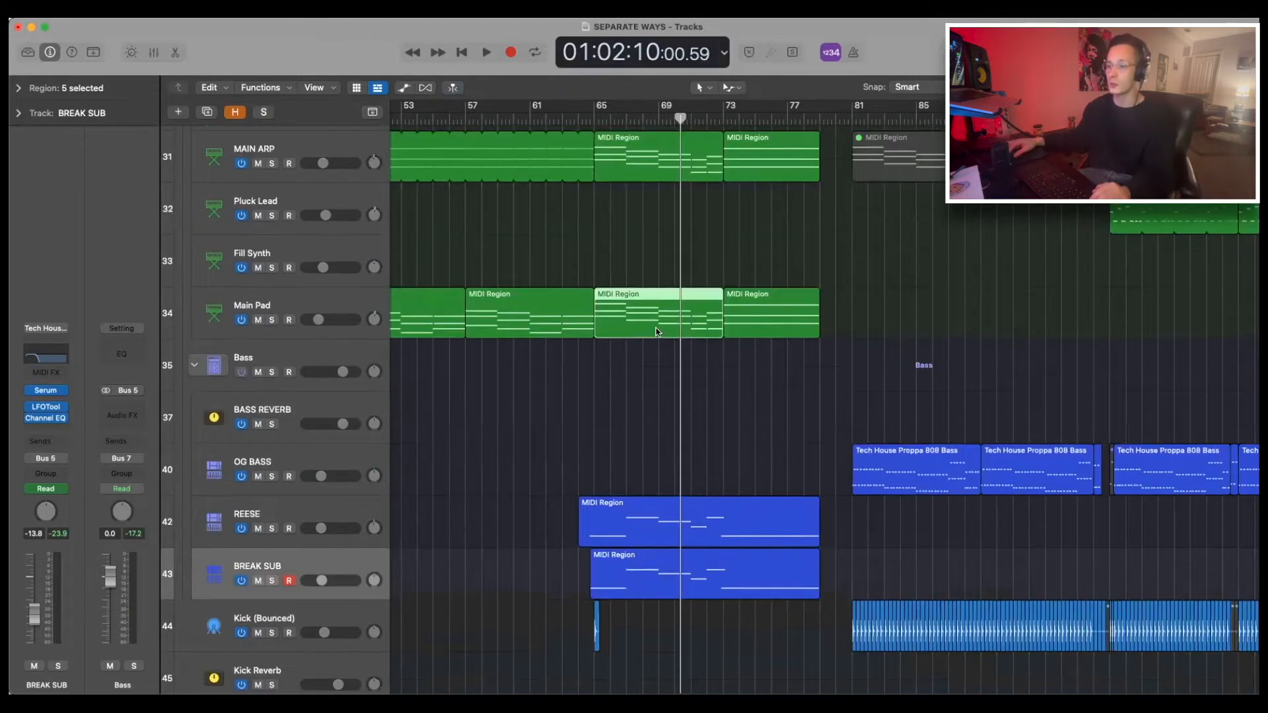
scroll(656, 327, "left", 2)
left_click(295, 314)
key("s")
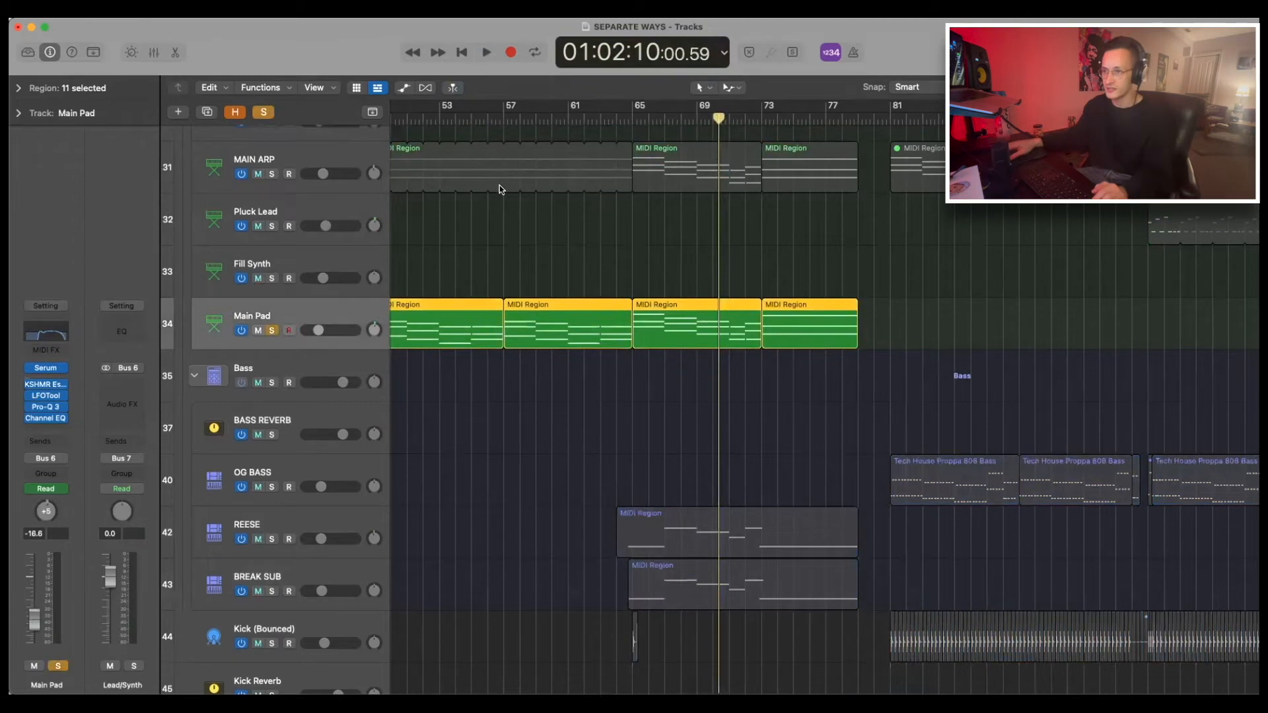
- Play the soloed Main Pad from about bar 57 to bar 69, adding REESE and BREAK SUB to the solo during playback
left_click(506, 127)
key("space")
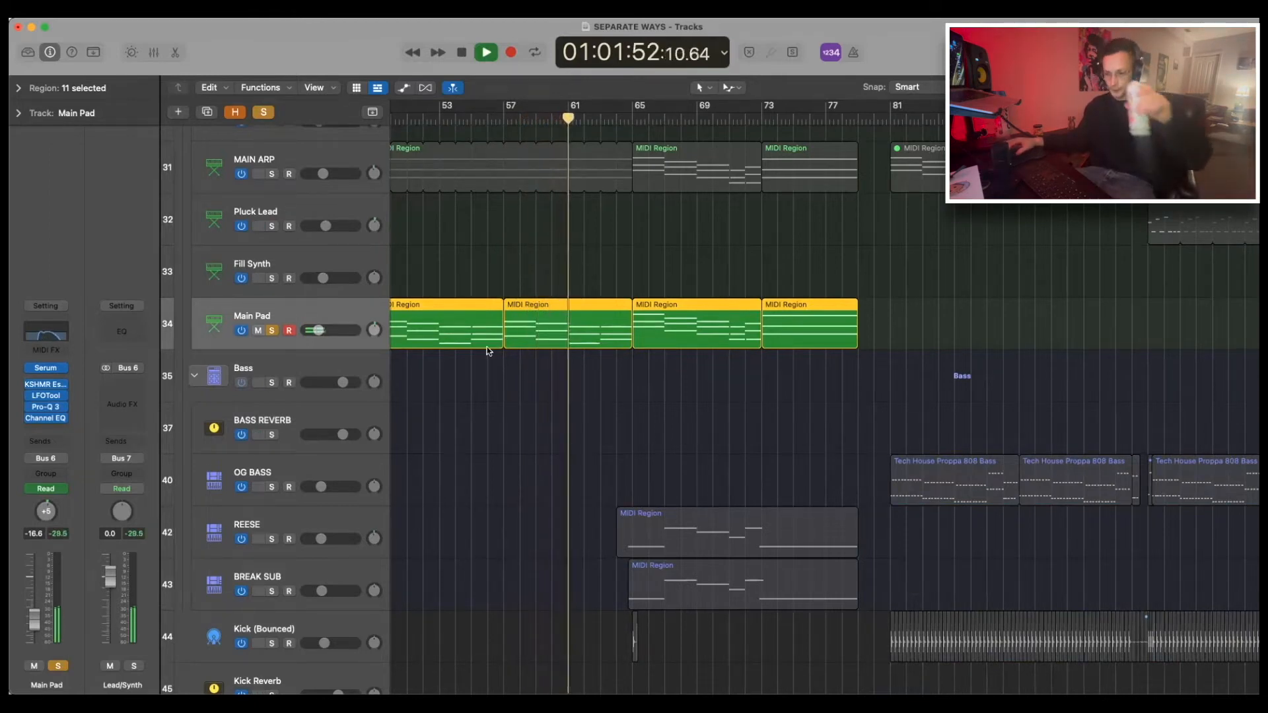
left_click(270, 541)
left_click(271, 591)
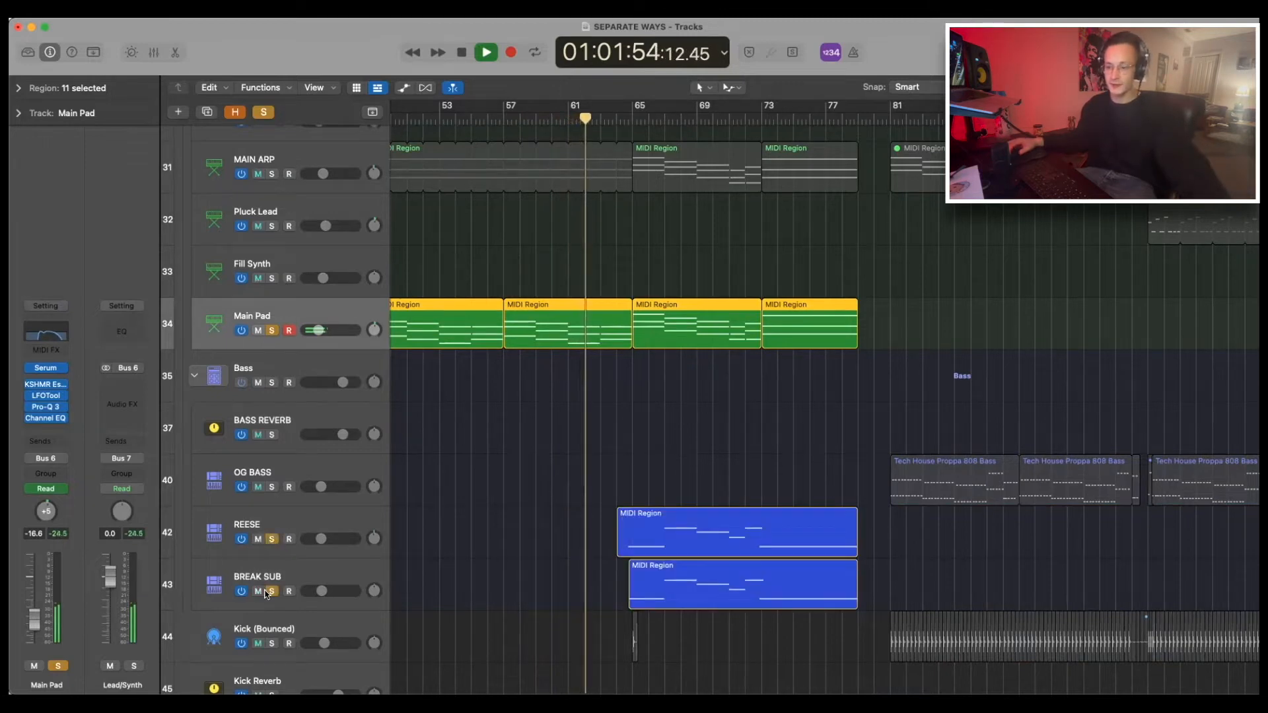
scroll(320, 498, "down", 1)
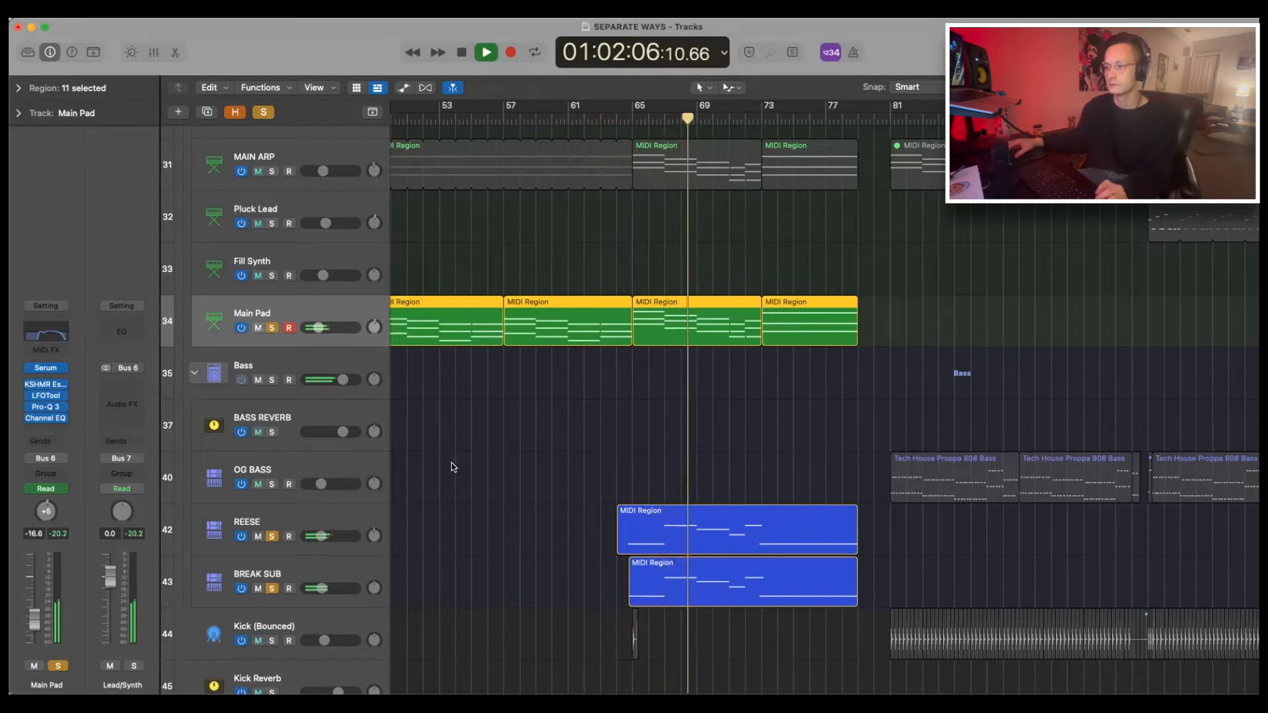
key("space")
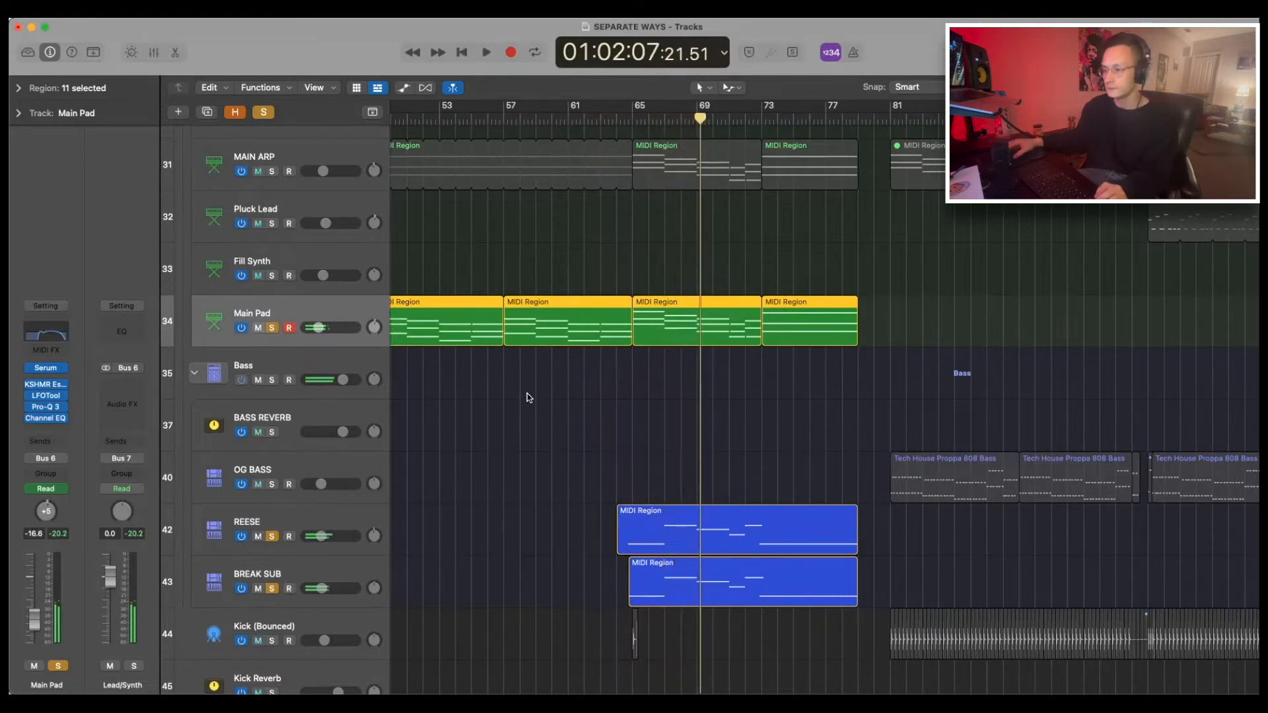
- Clear the solos on Main Pad, REESE and BREAK SUB, and solo the MAIN ARP track instead
scroll(529, 397, "up", 4)
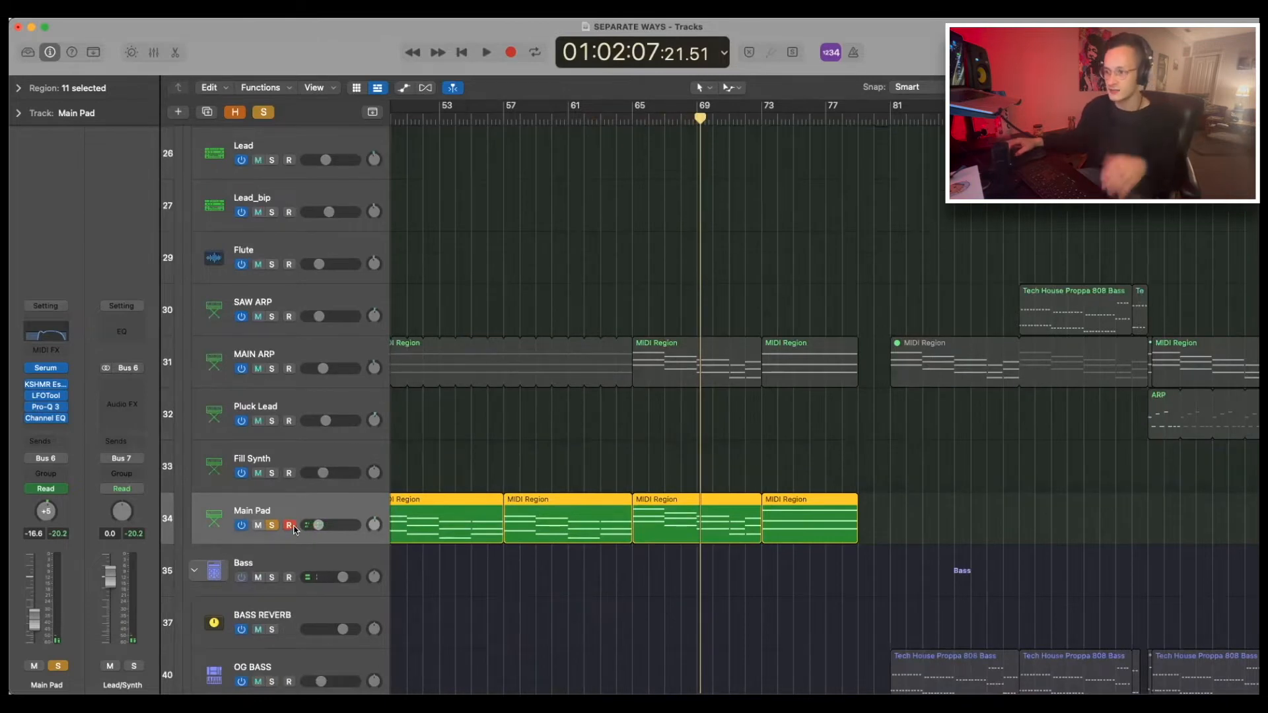
left_click(271, 526)
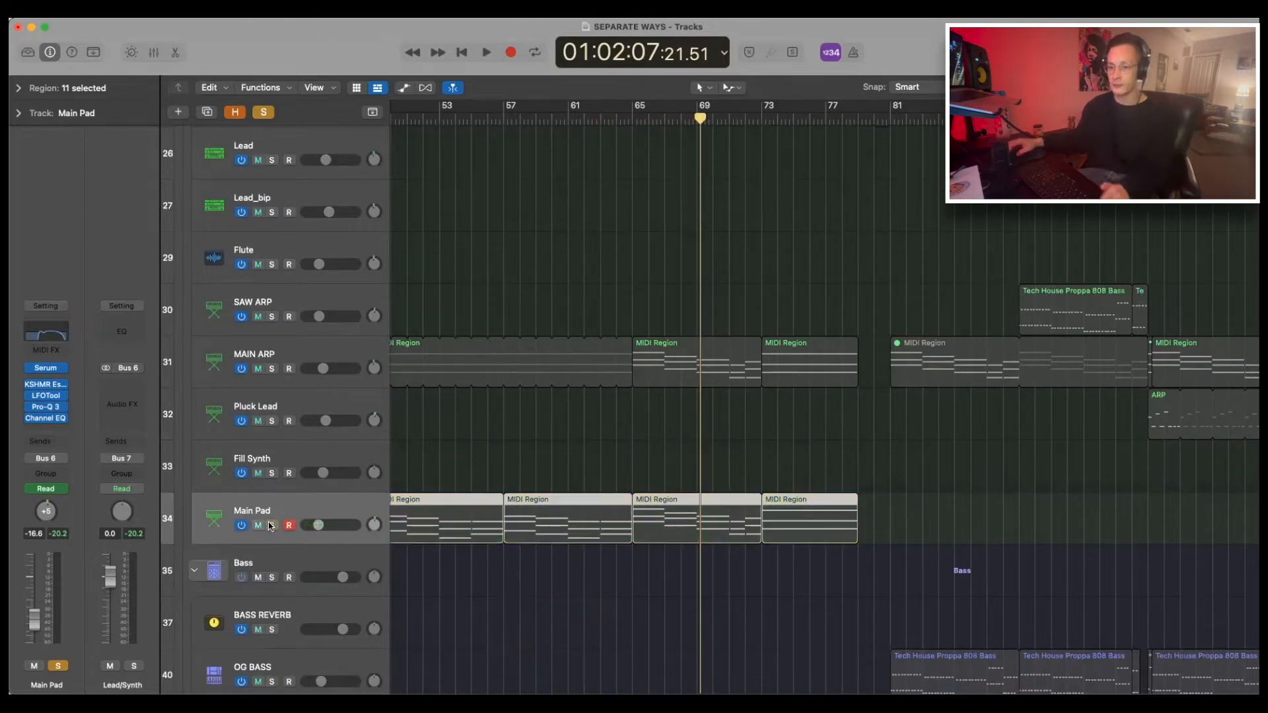
left_click(296, 360)
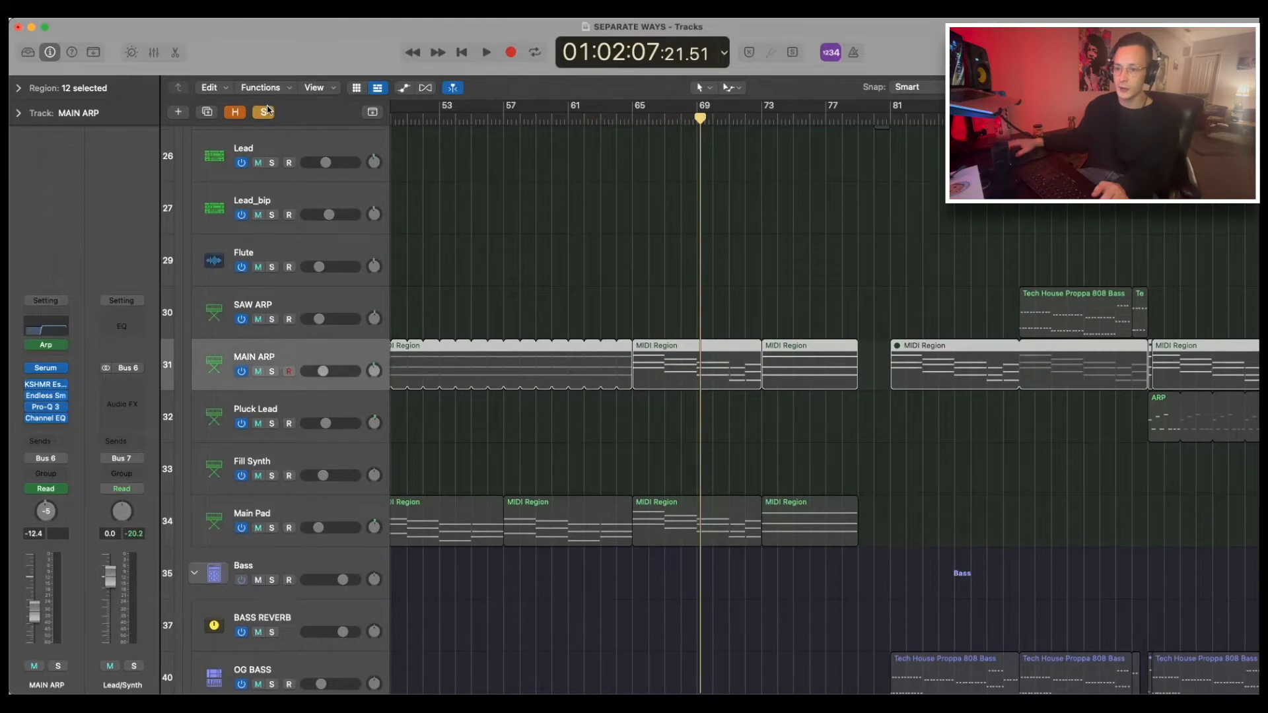
left_click(266, 110)
left_click(271, 371)
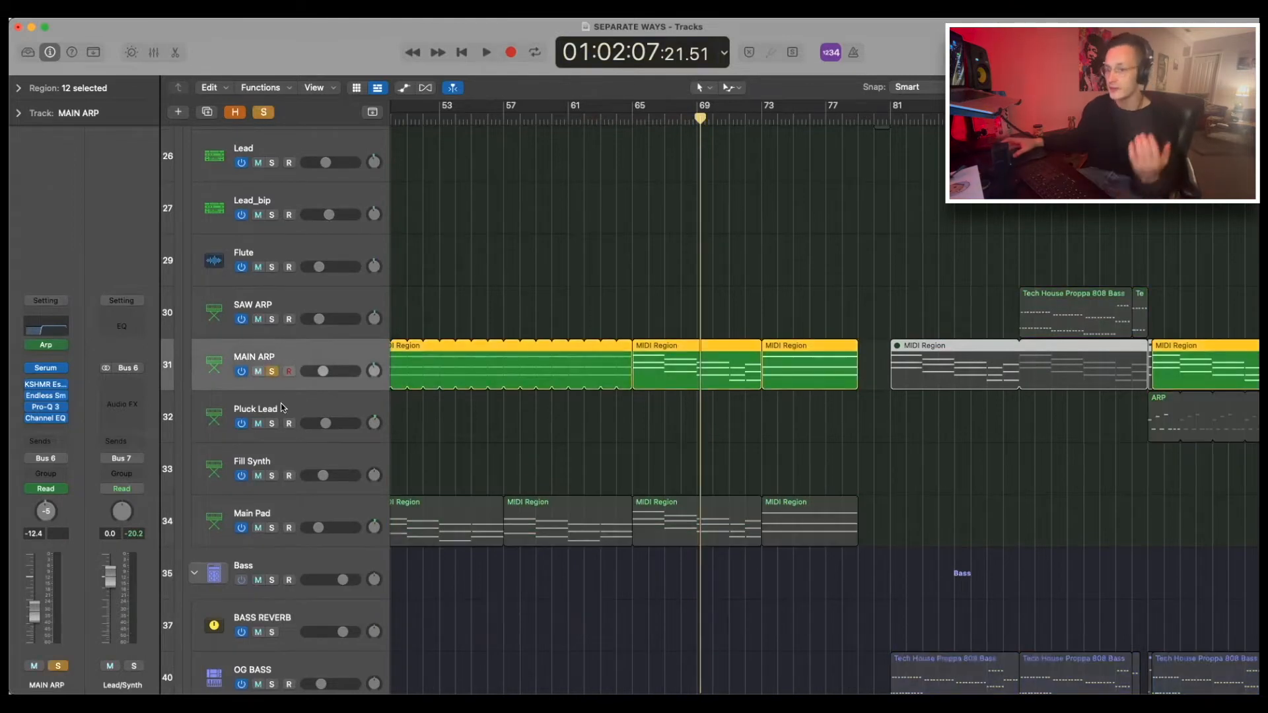
- Open MAIN ARP's Serum and look through the ALL TECH HOUSE presets in the Proppa Patreon ALL folder without loading one
left_click(45, 369)
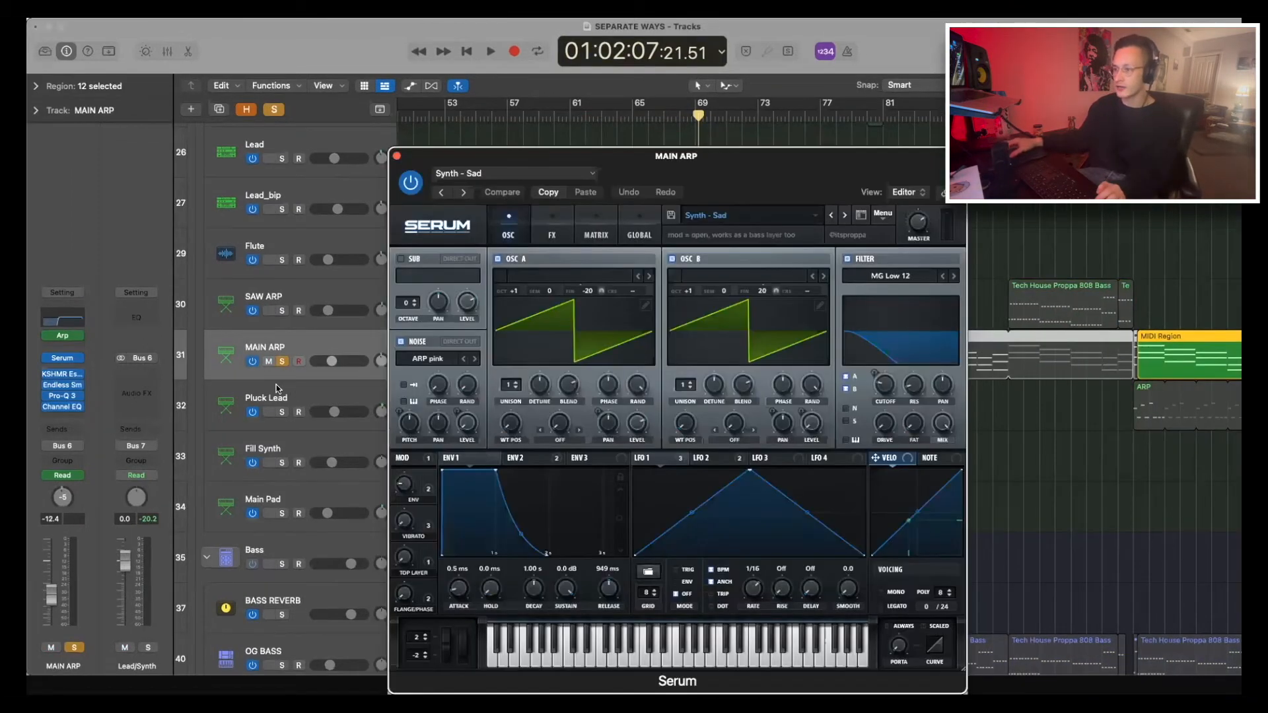
left_click(786, 216)
mouse_move(779, 277)
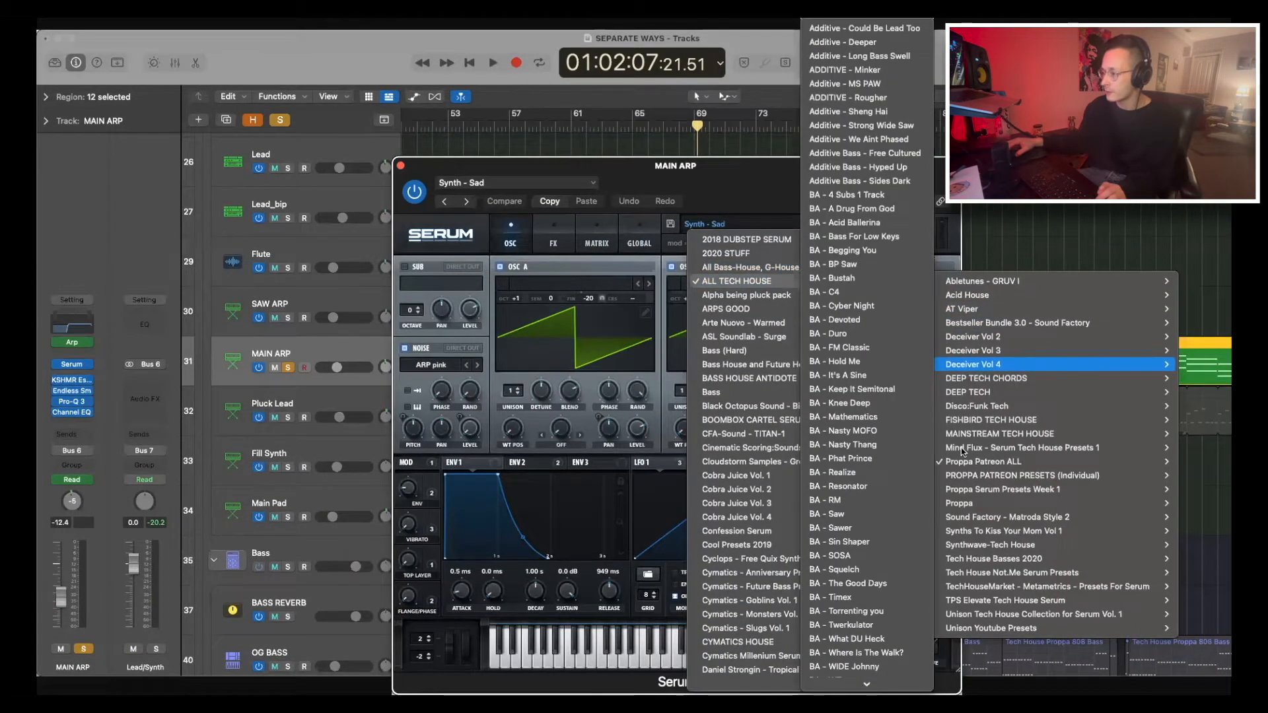
mouse_move(954, 464)
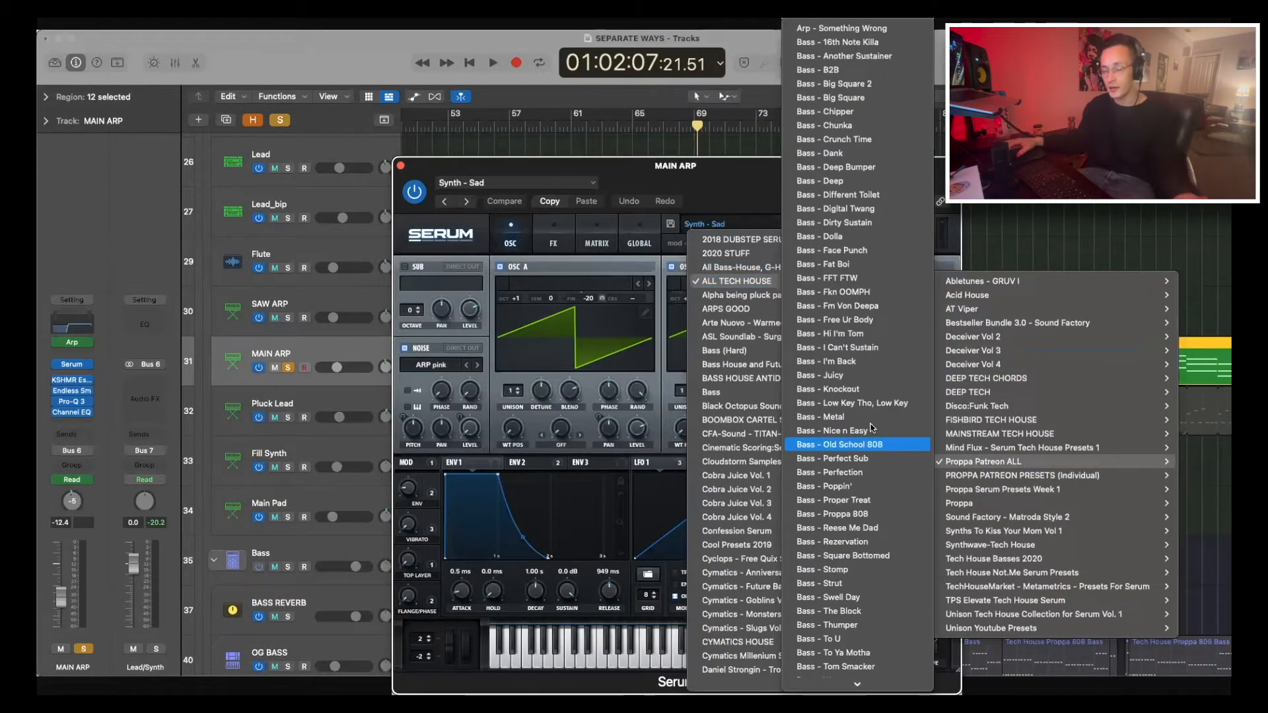
scroll(859, 419, "down", 10)
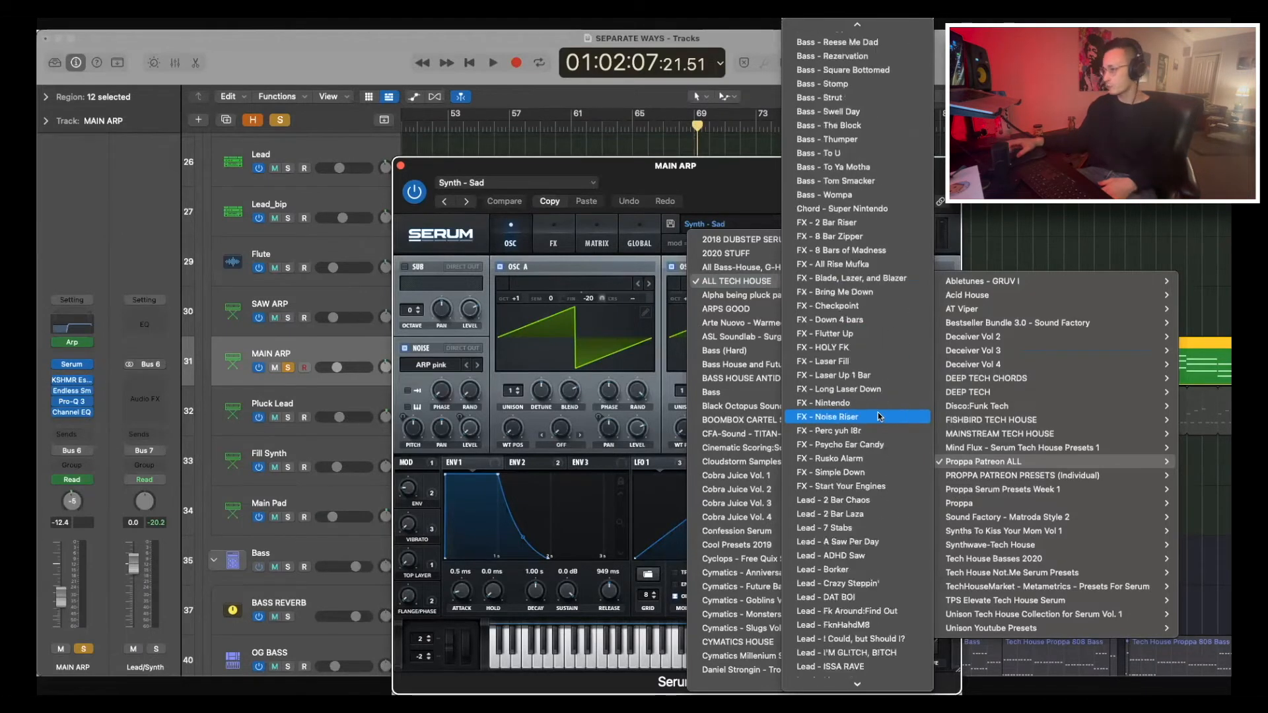
scroll(880, 416, "up", 10)
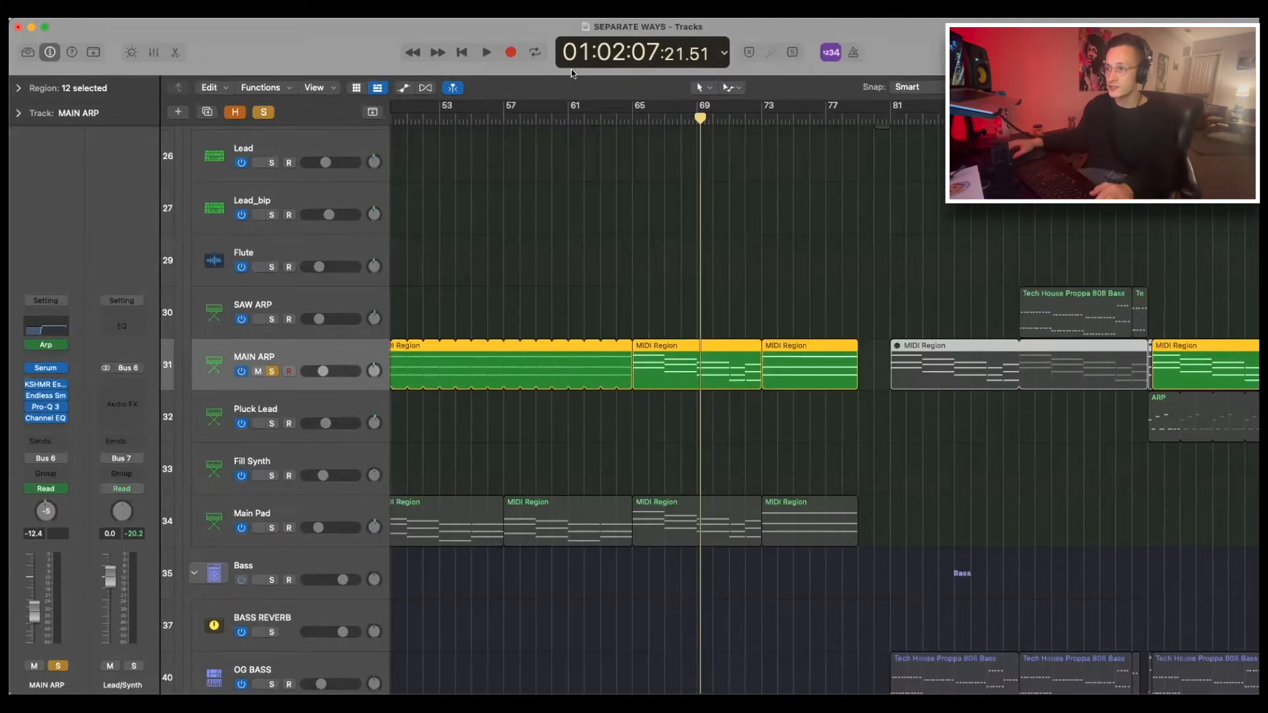
- Play the soloed MAIN ARP from bar 65 to about bar 74, viewing its Serum synth during playback
left_click(629, 121)
key("space")
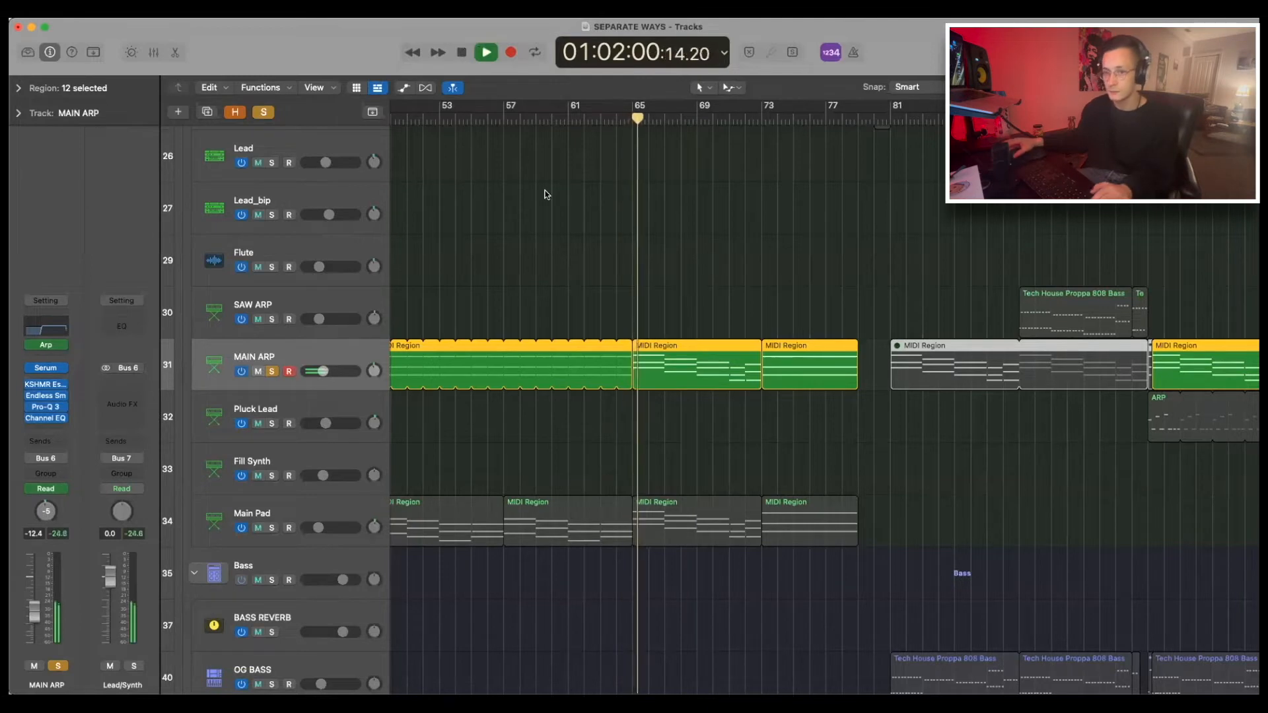
left_click(48, 363)
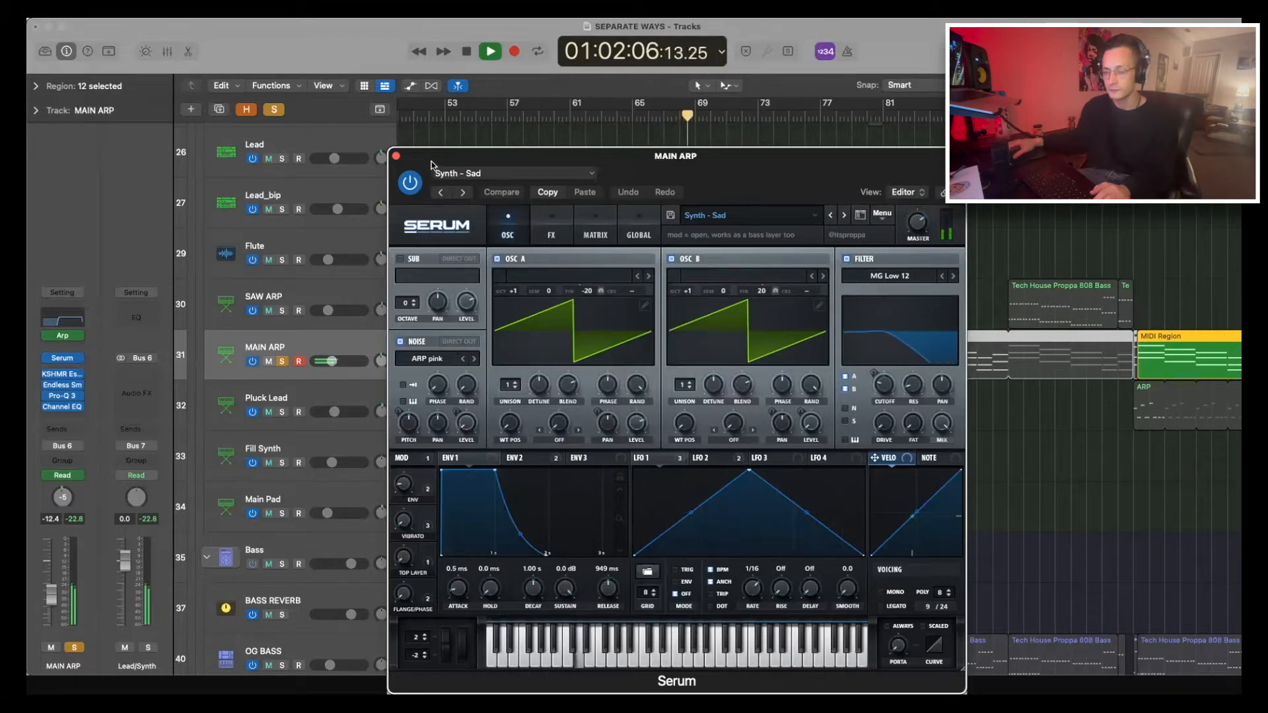
left_click_drag(430, 163, 480, 155)
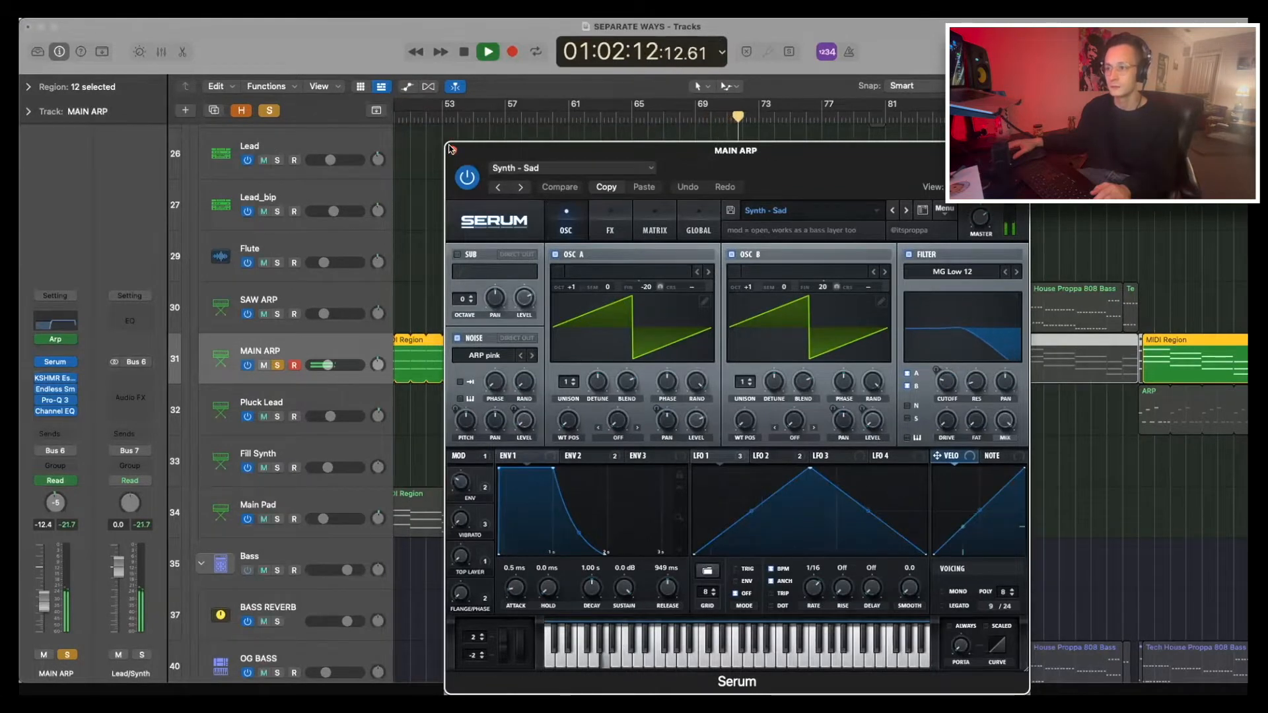
left_click(449, 149)
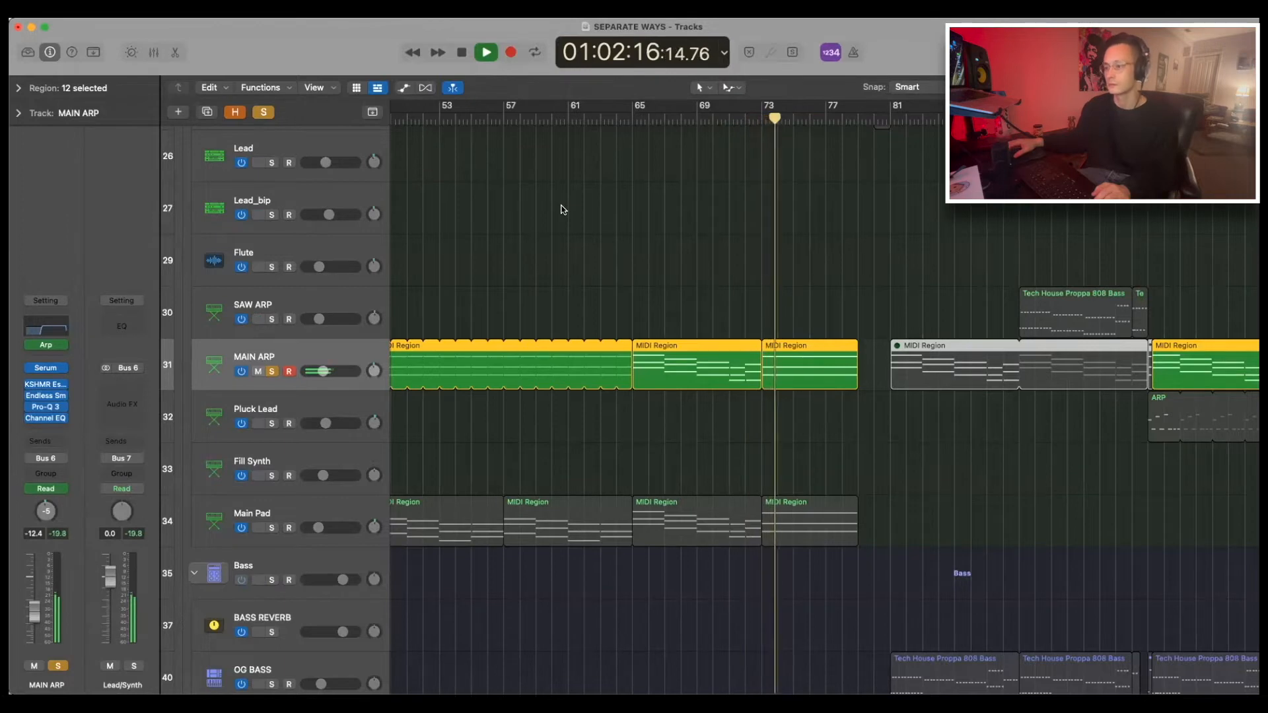
key("space")
- Solo the MAIN ARP, Main Pad, REESE and BREAK SUB tracks together
key("s")
key("super+Left")
scroll(462, 351, "down", 3)
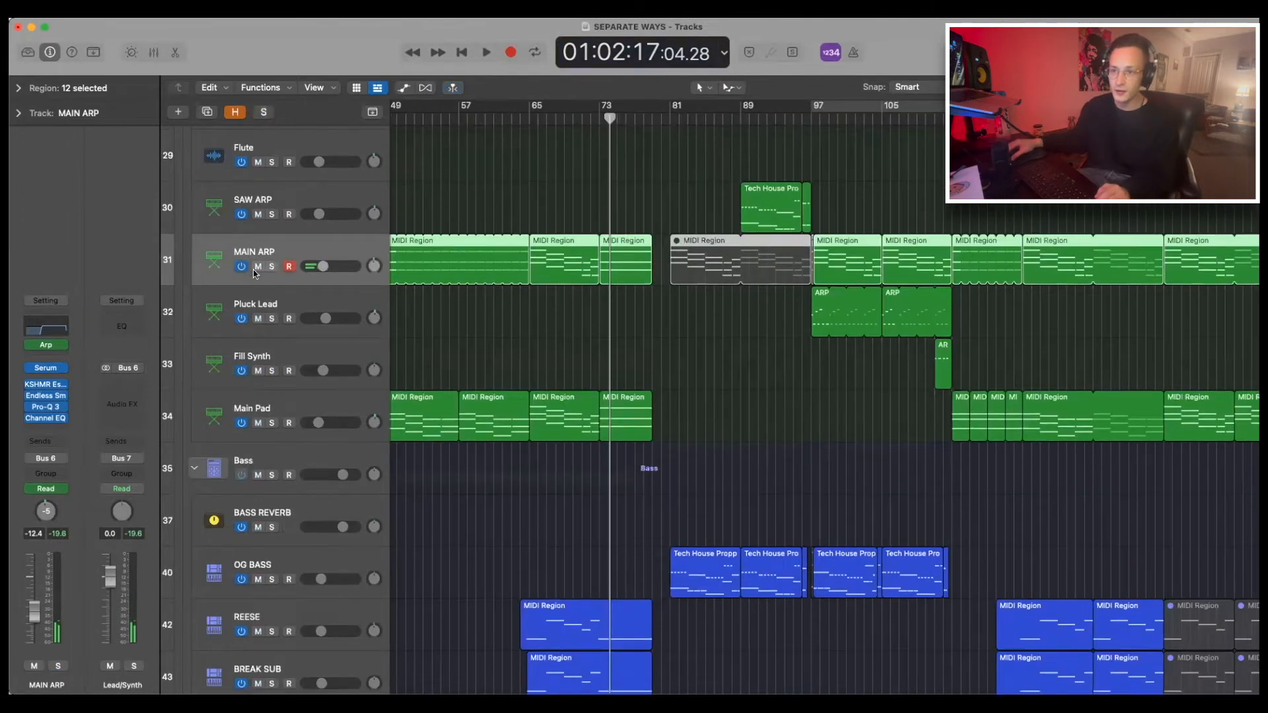
left_click(271, 267)
left_click(270, 423)
scroll(524, 452, "down", 4)
left_click(271, 496)
scroll(271, 496, "left", 1)
left_click(272, 548)
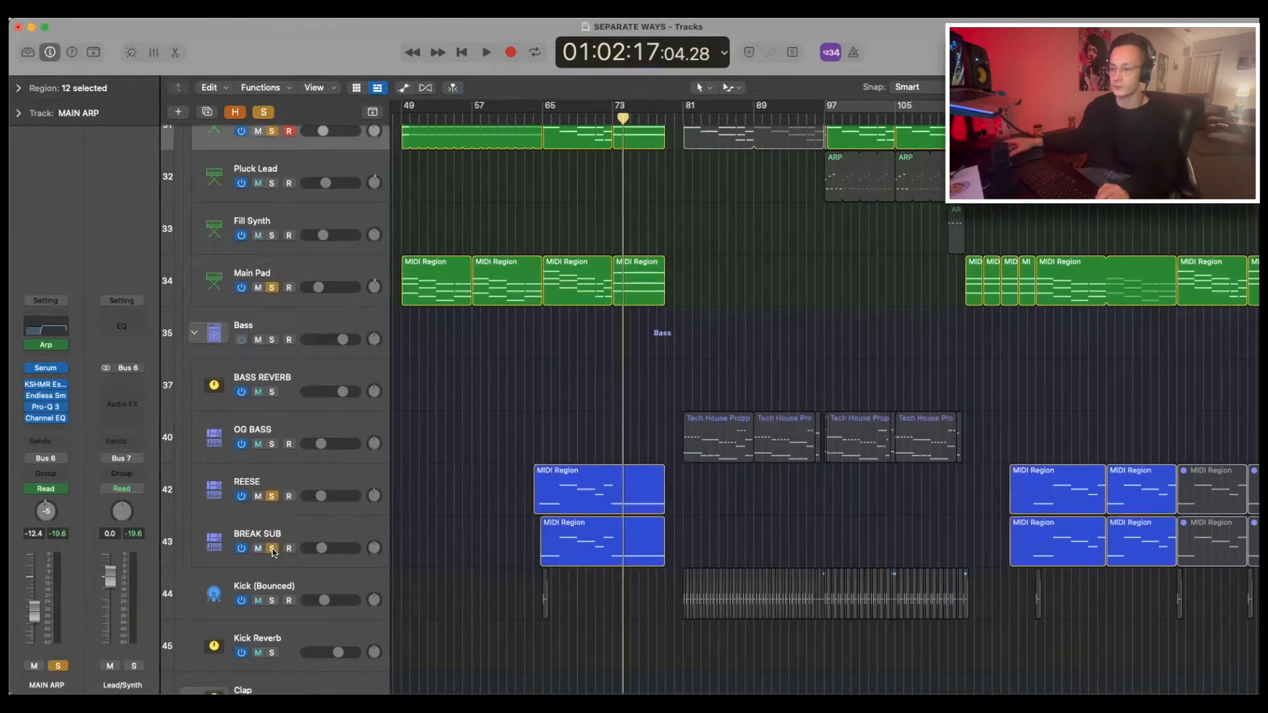
- Play the four soloed break layers from about bar 73 to bar 77
left_click(611, 114)
key("space")
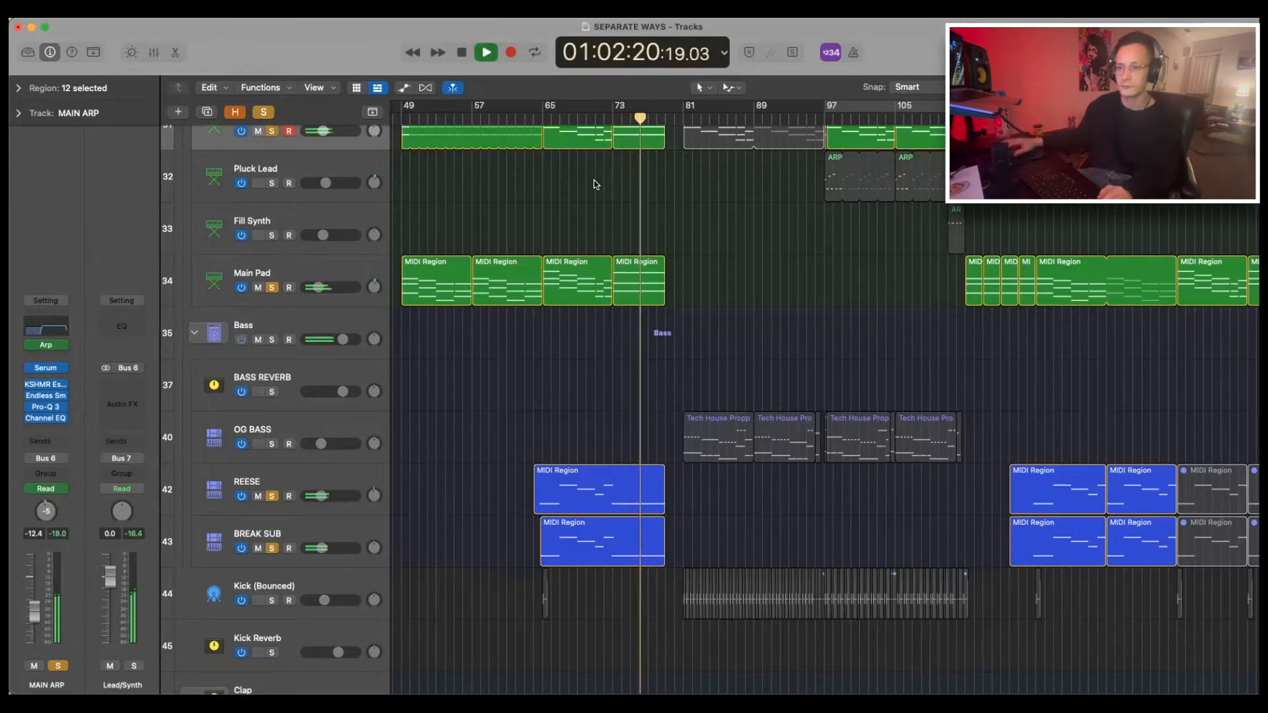
scroll(582, 198, "up", 3)
key("space")
- Clear all solos and solo the POWER CHORD track in the Lead/Synth group
left_click(264, 112)
scroll(545, 261, "up", 10)
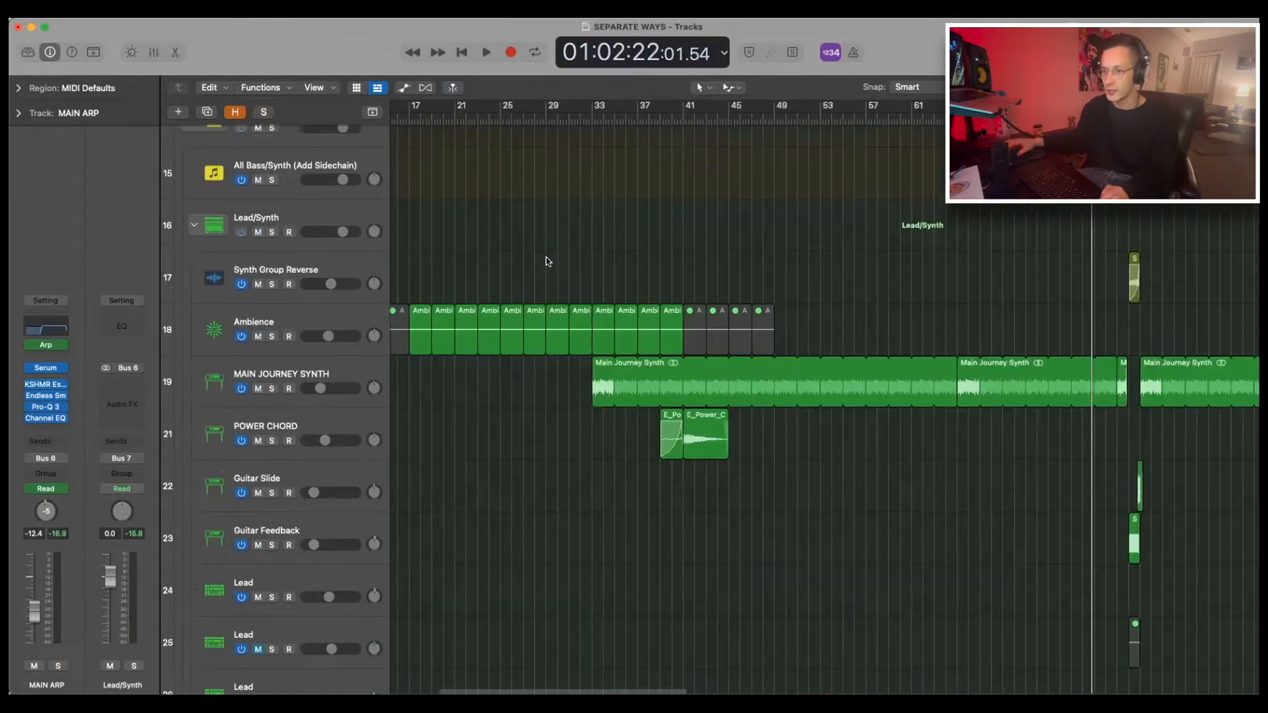
scroll(239, 399, "down", 1)
left_click(239, 399)
key("s")
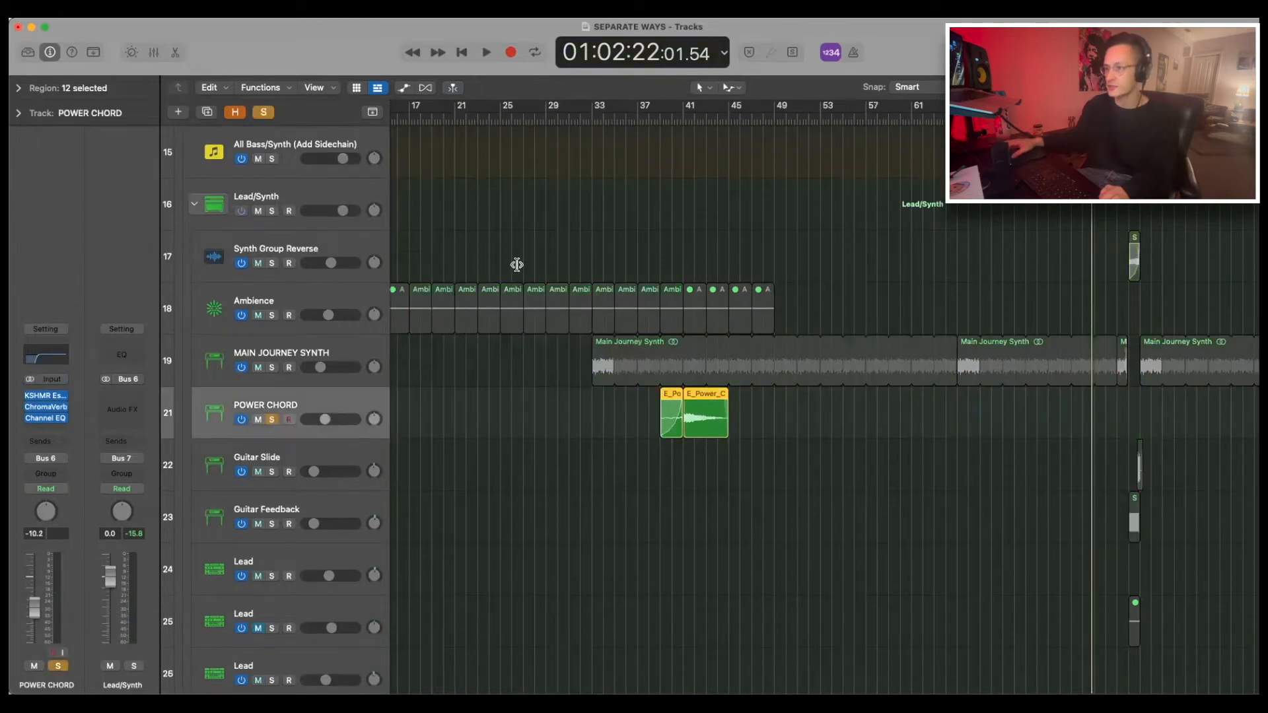
- Play the soloed POWER CHORD track from about bar 40 to bar 43
left_click(652, 118)
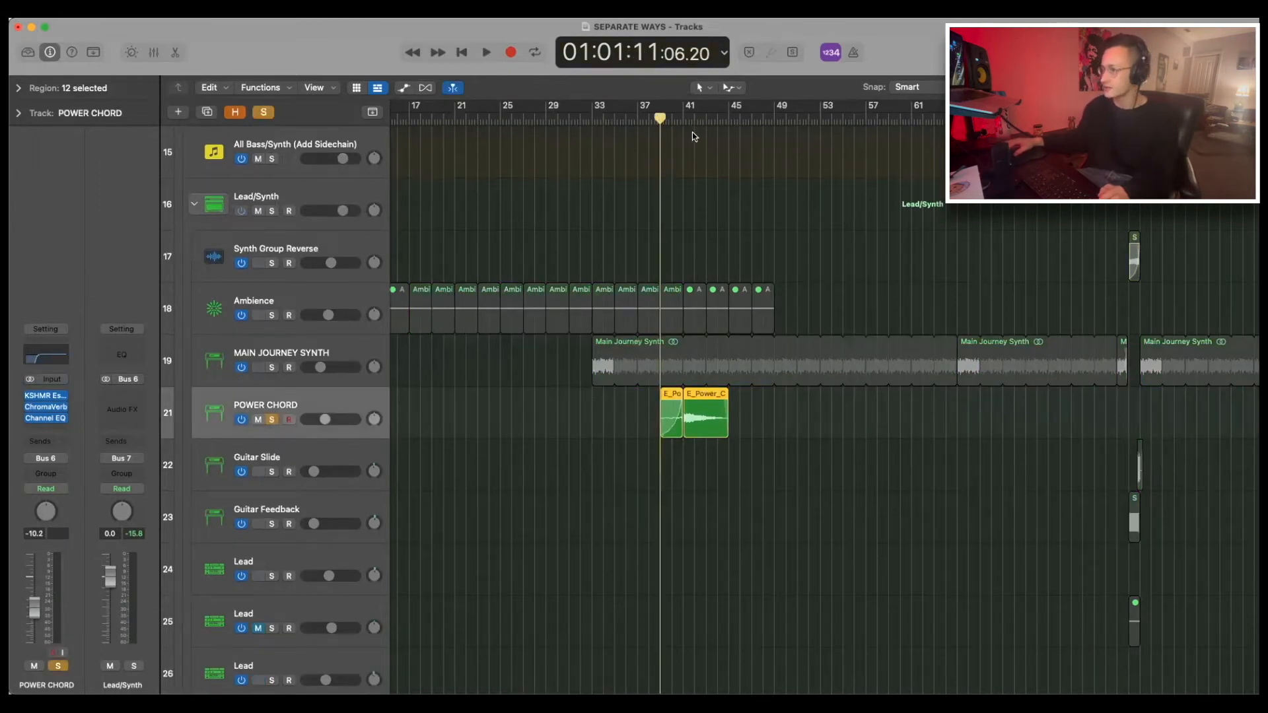
left_click_drag(662, 118, 670, 119)
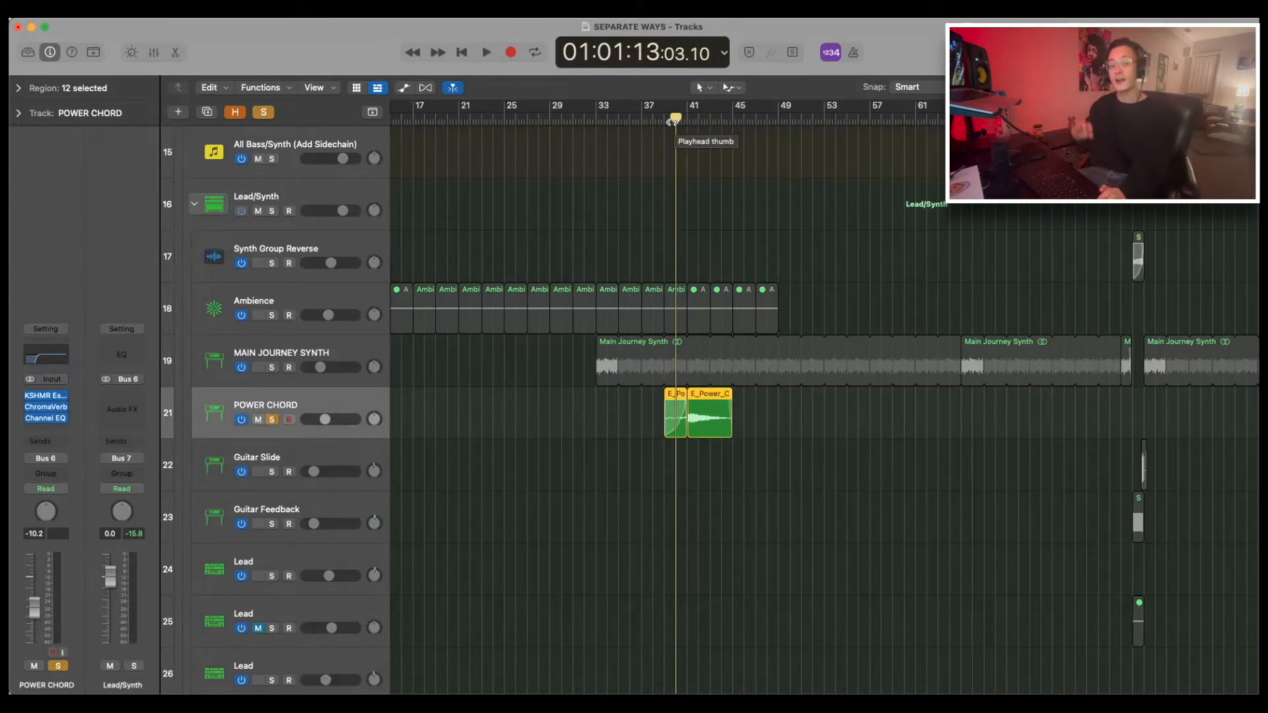
key("space")
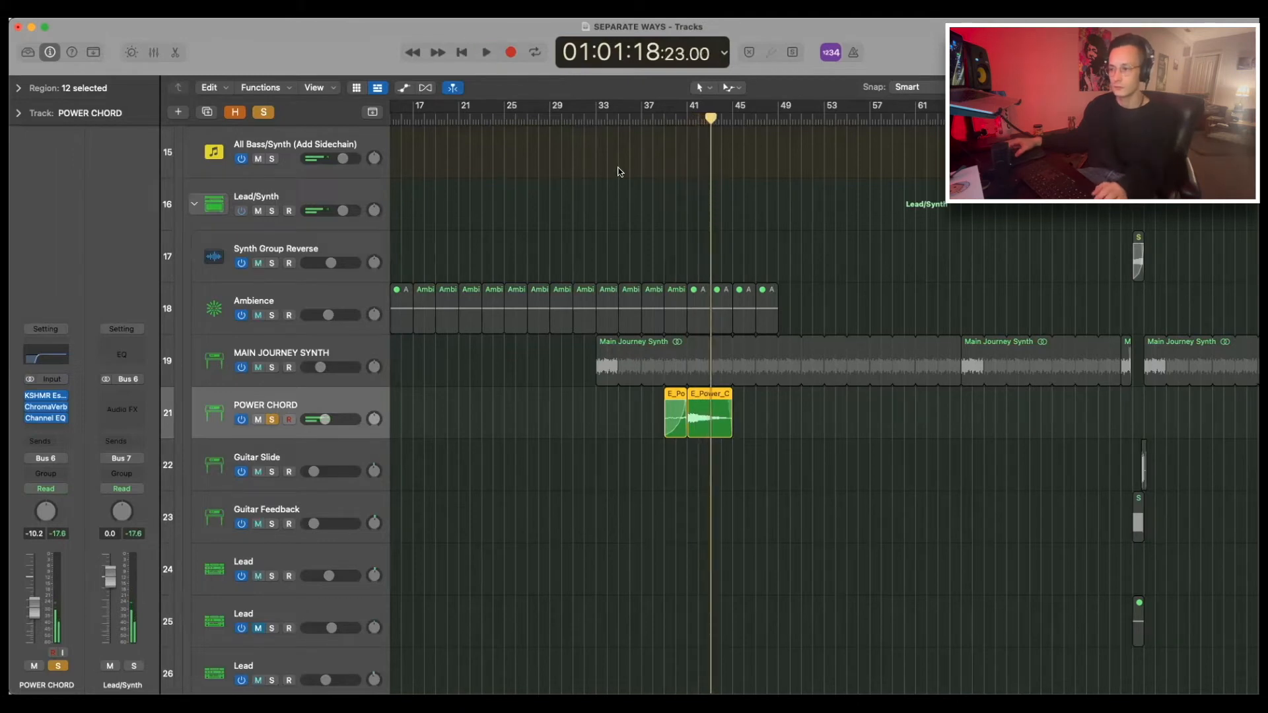
- Add the Kick (Bounced), Crash Dry and Stomp tracks to the POWER CHORD solo
scroll(872, 473, "down", 15)
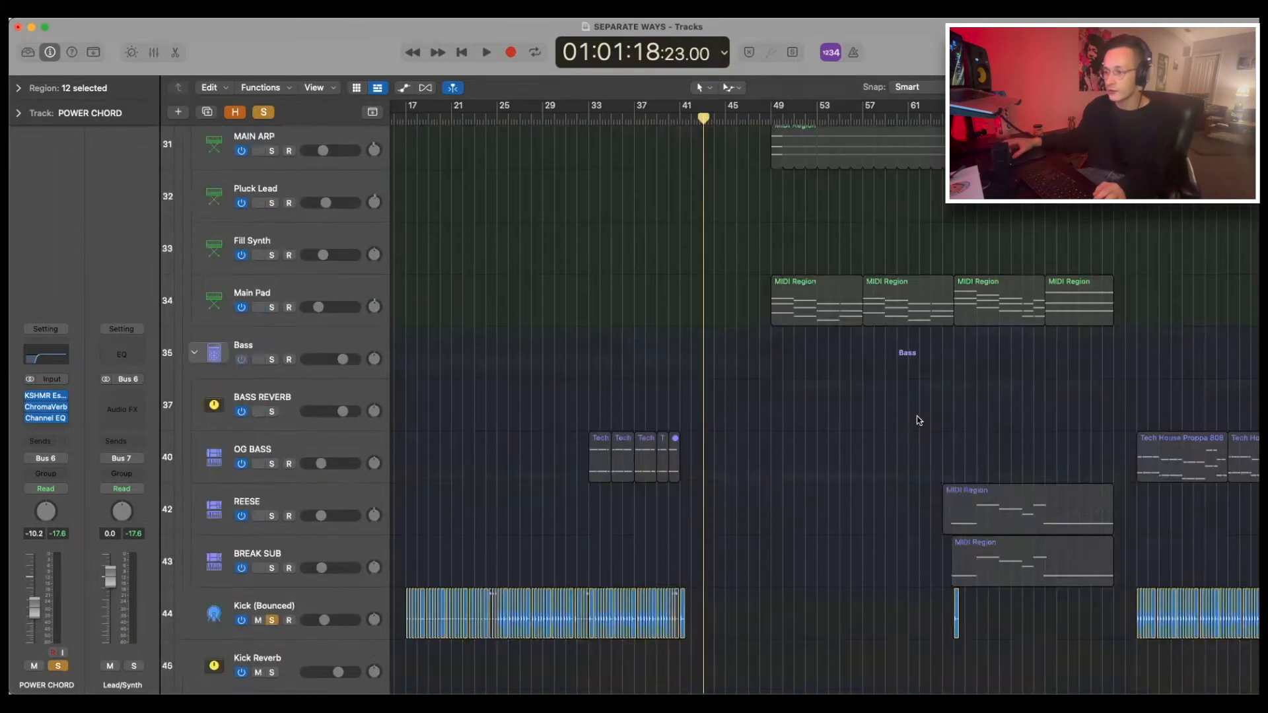
scroll(915, 420, "down", 20)
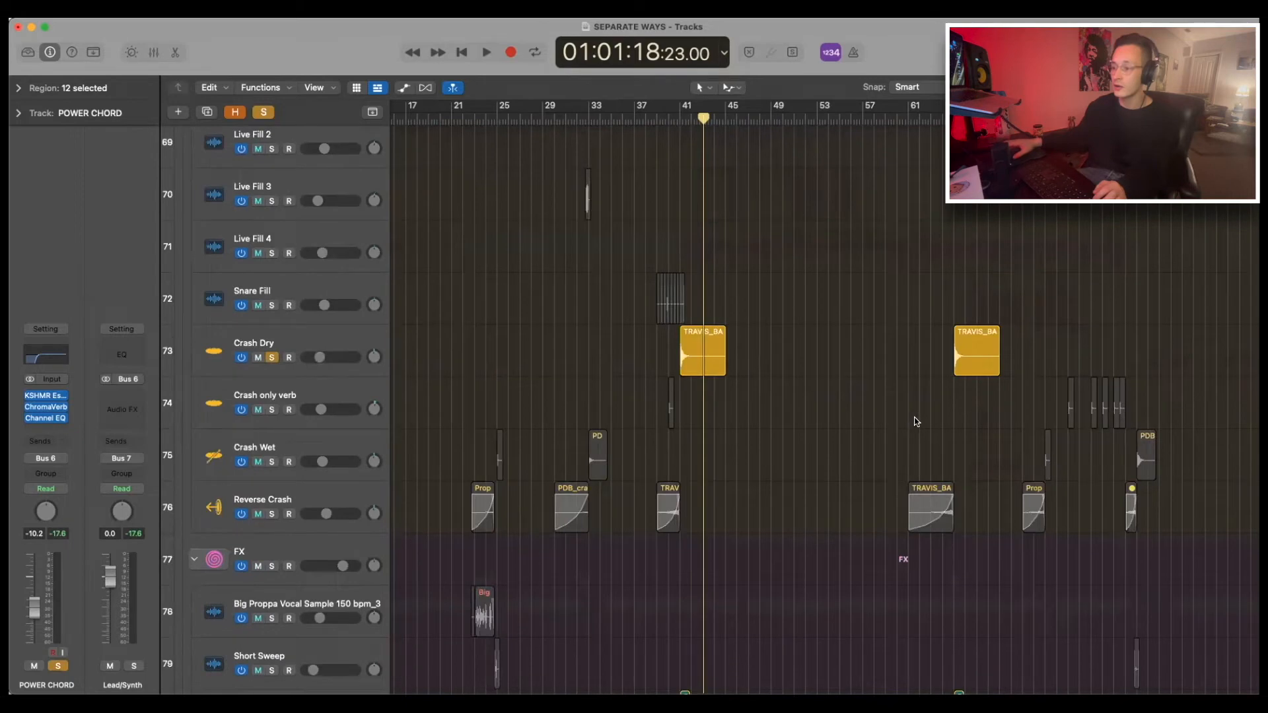
scroll(918, 425, "down", 6)
- Play the power chord impact with its kick, crash and stomp layers from about bar 40 to bar 43
left_click(667, 119)
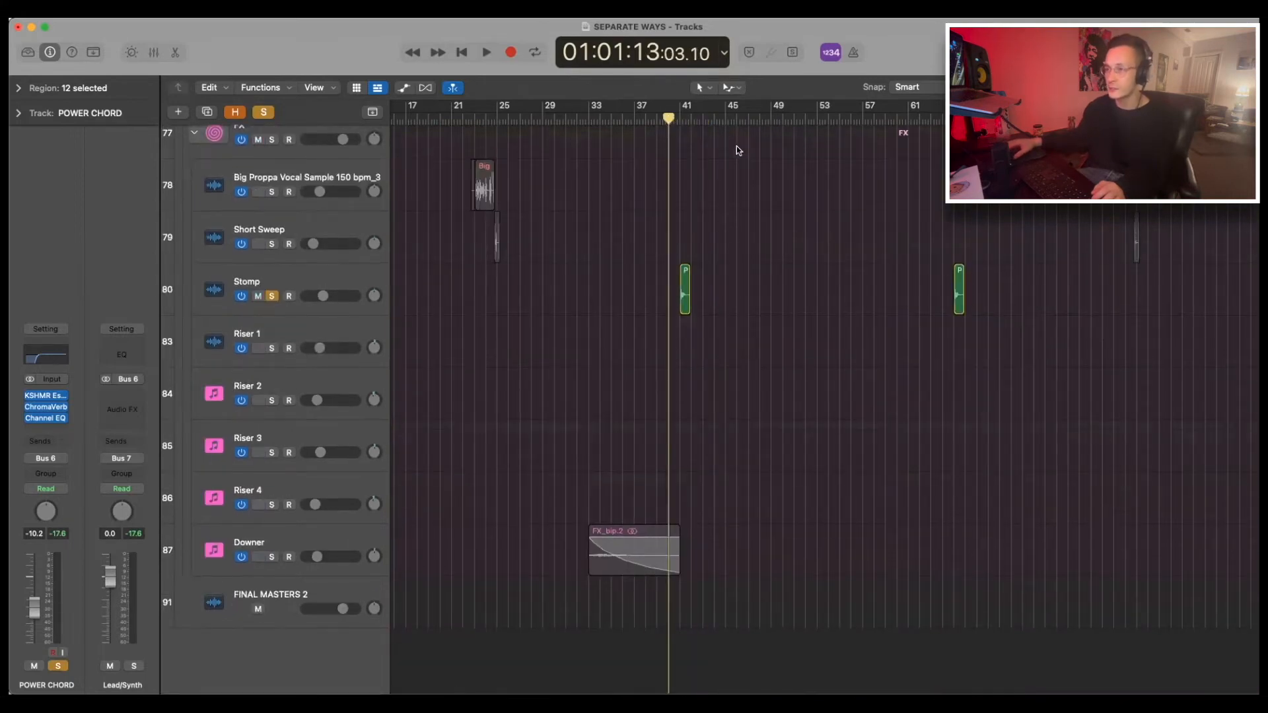
key("space")
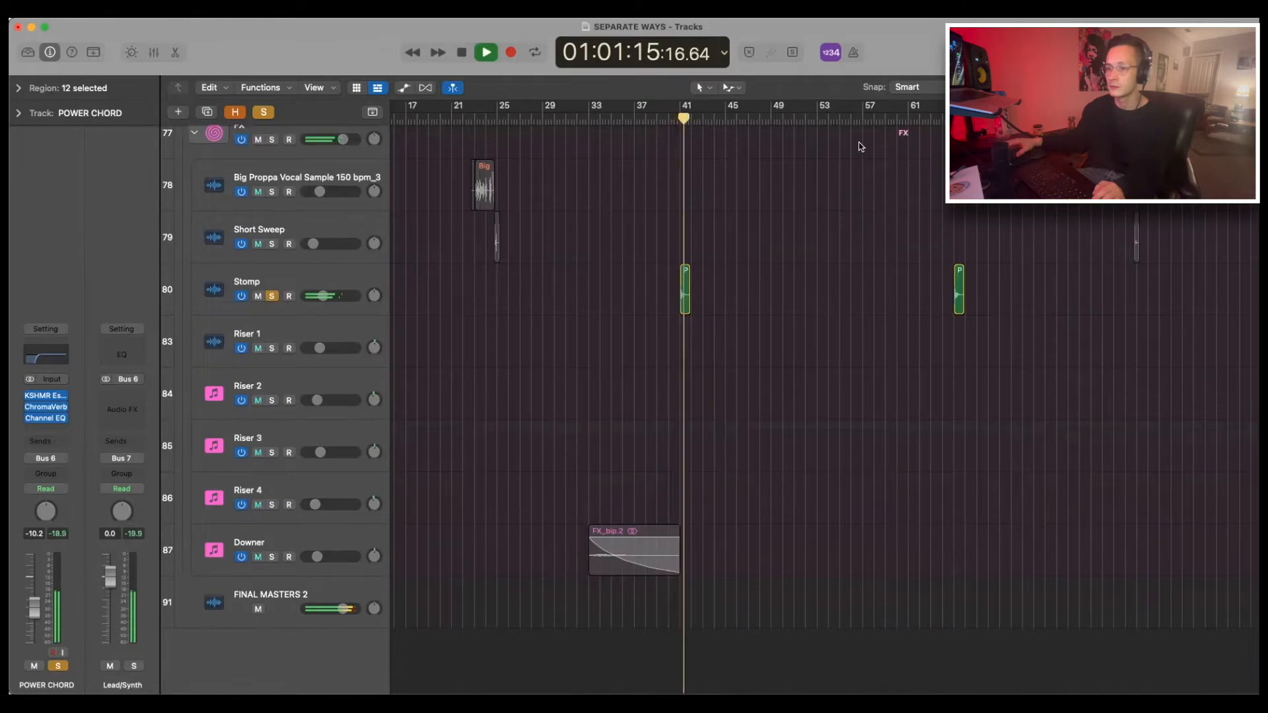
scroll(653, 191, "up", 10)
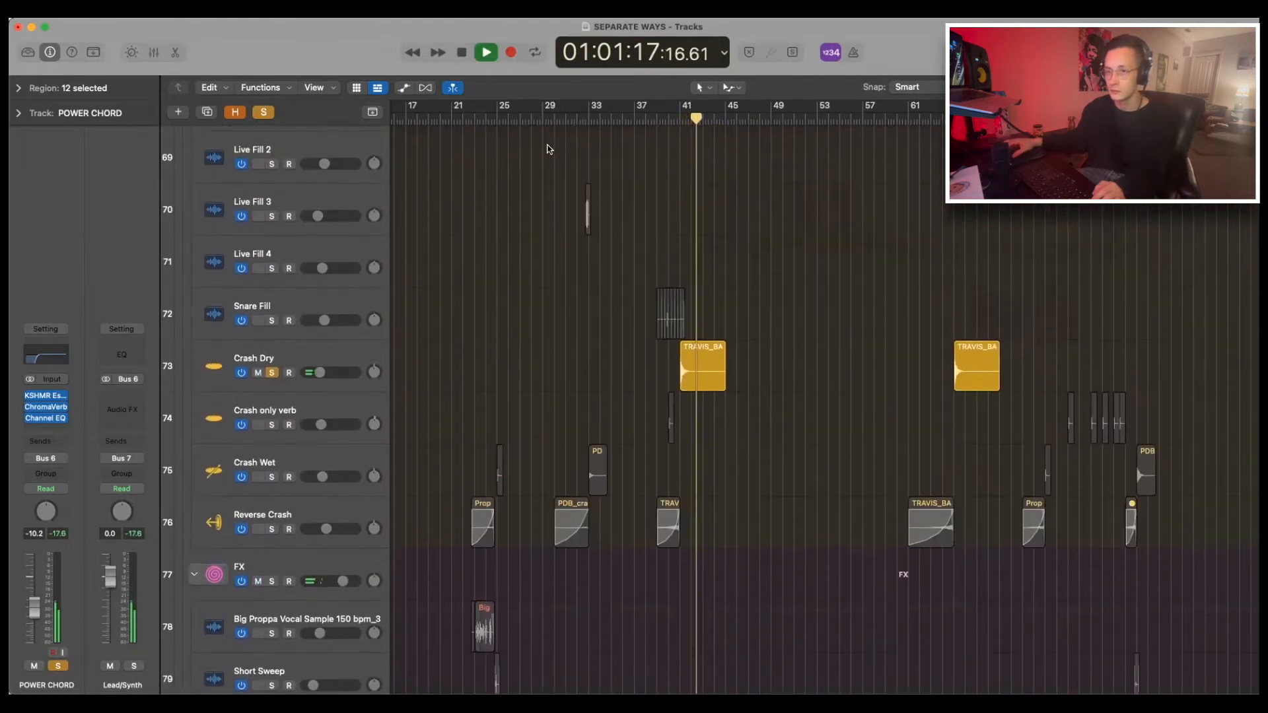
key("space")
- Clear all solos and bring the tops and percussion tracks of the break around bars 69 to 79 into view
scroll(707, 235, "up", 10)
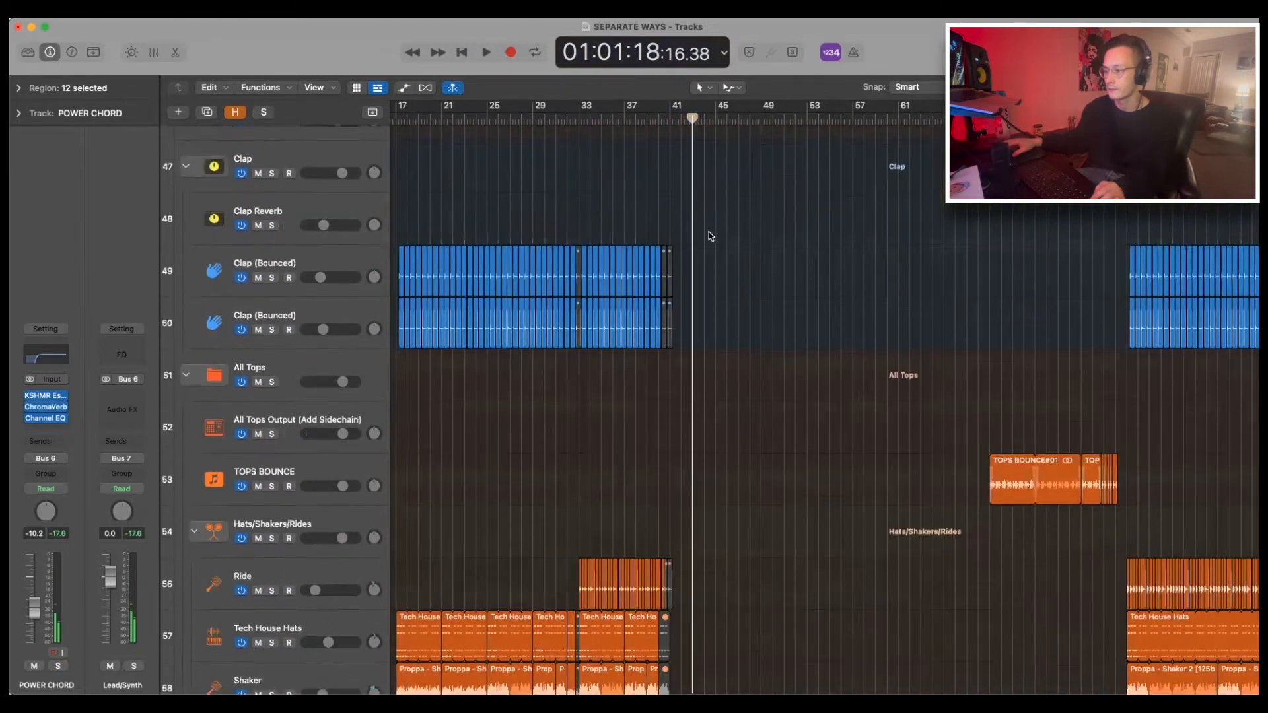
scroll(554, 411, "down", 5)
scroll(553, 411, "down", 2)
scroll(752, 346, "right", 5)
scroll(752, 347, "up", 4)
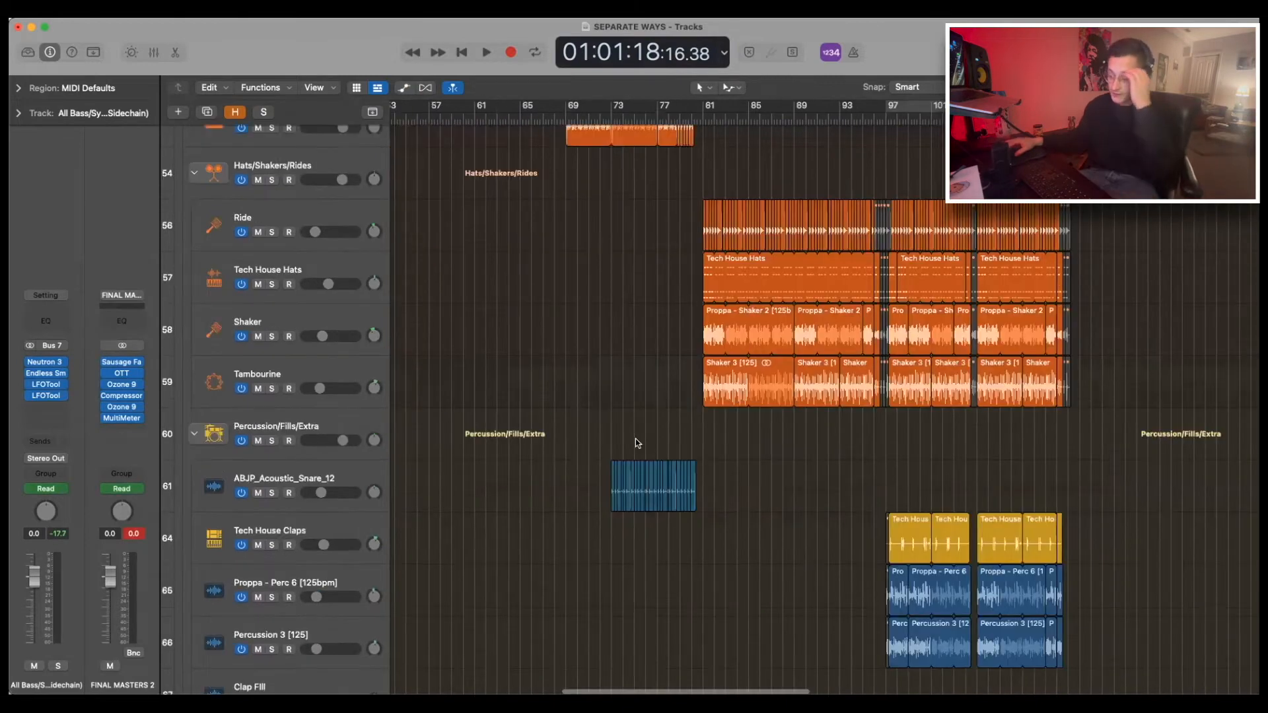
- Select the TOPS BOUNCE regions before bar 81, and the first Ride, Tech House Hats and Shaker regions from bar 81 instead
scroll(635, 438, "up", 10)
left_click_drag(588, 373, 697, 509)
scroll(698, 509, "down", 5)
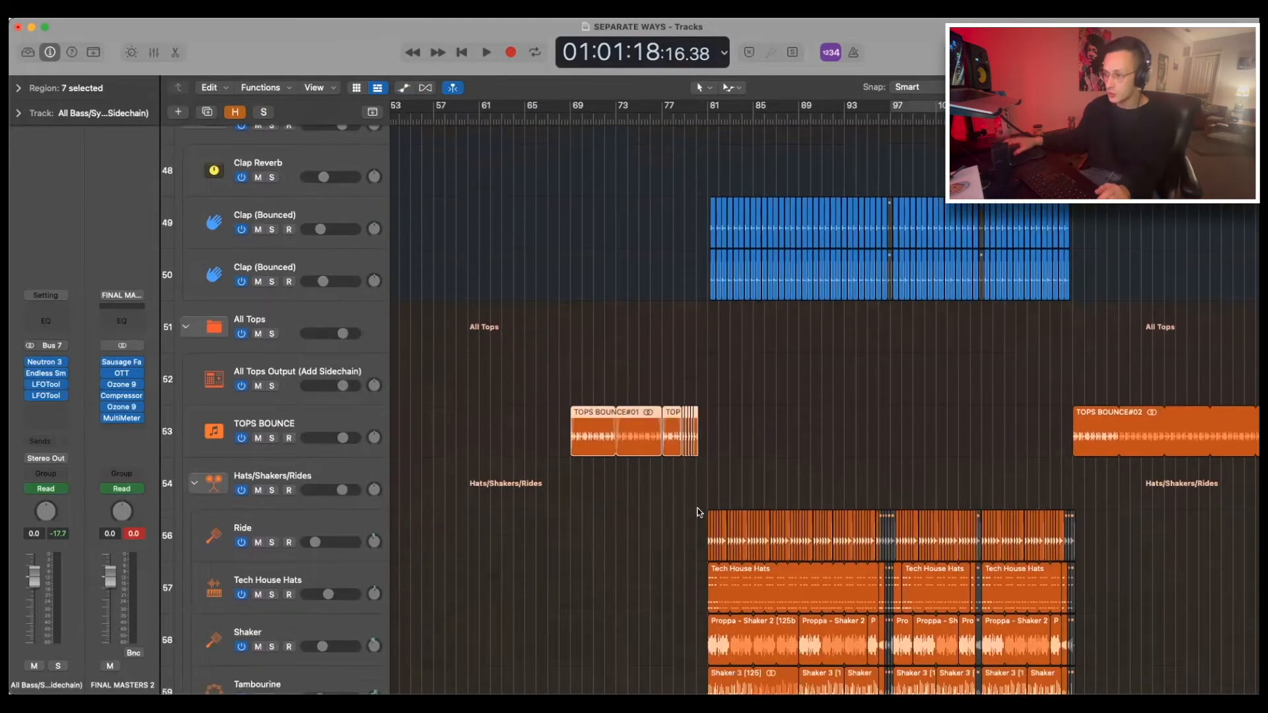
left_click_drag(583, 373, 708, 396)
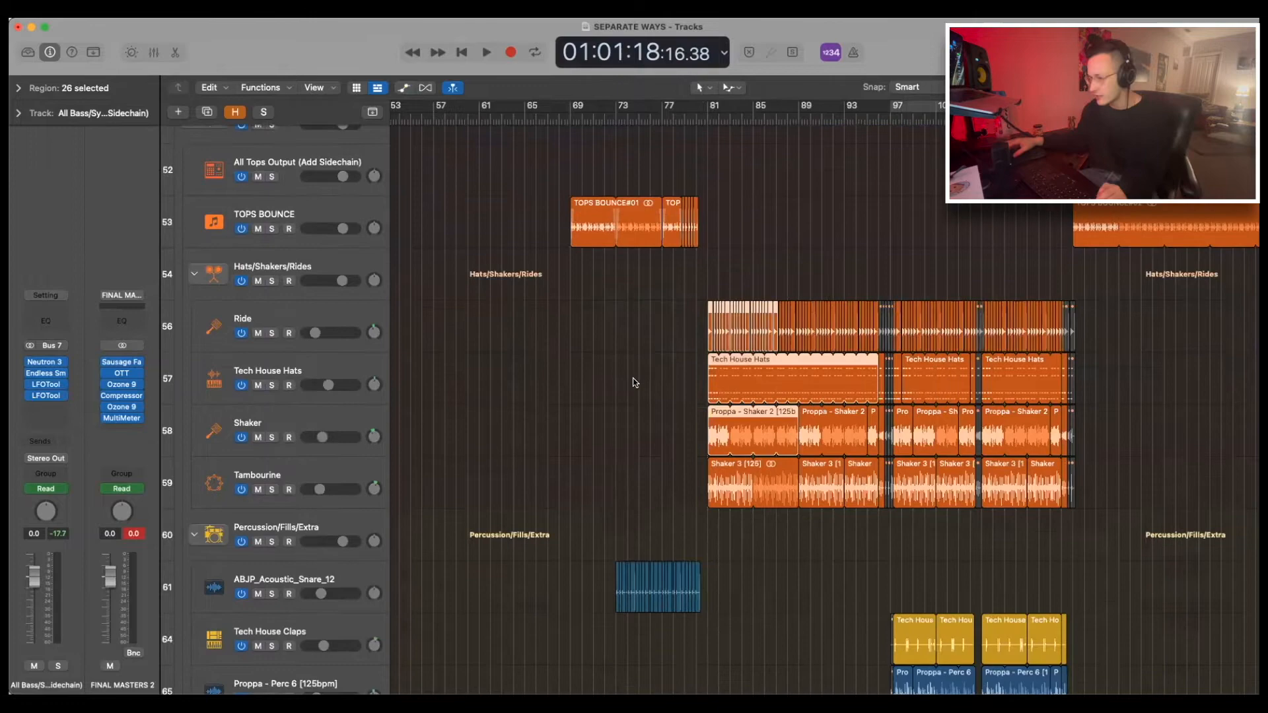
scroll(636, 382, "down", 8)
scroll(638, 385, "up", 4)
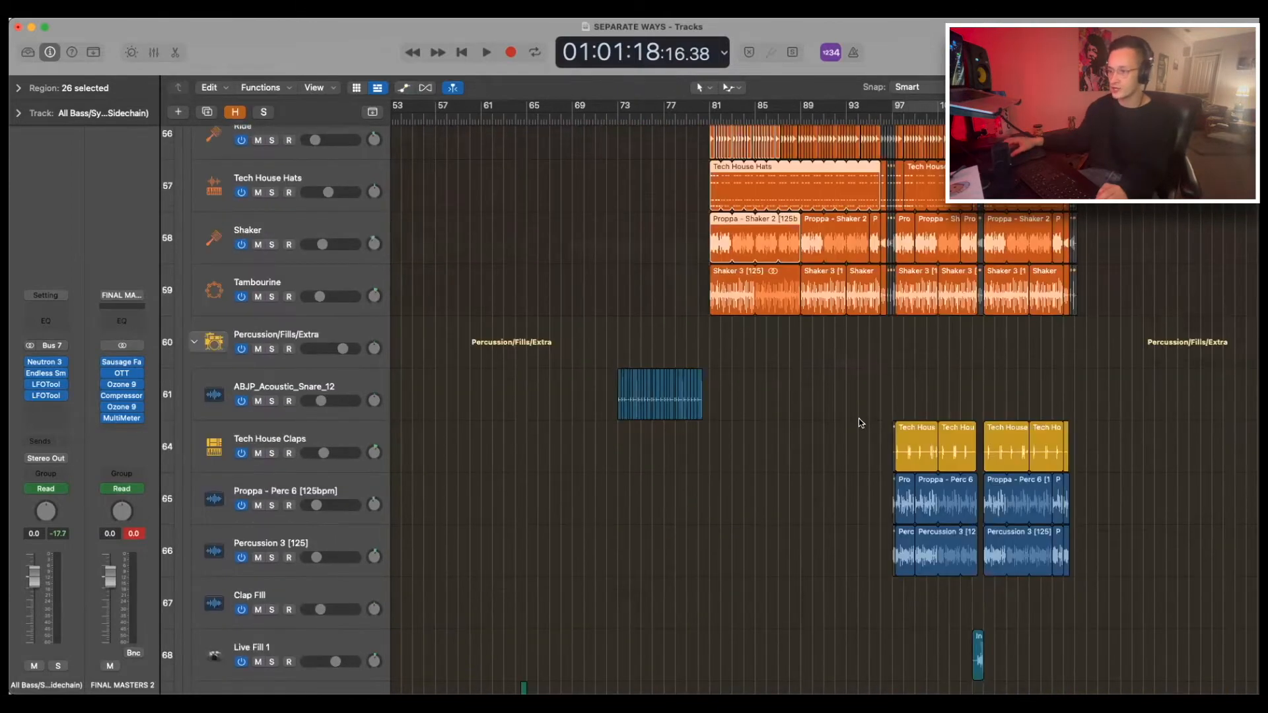
- Select the TOPS BOUNCE regions before bar 81 and solo the TOPS BOUNCE track
scroll(852, 423, "up", 7)
scroll(548, 411, "up", 1)
left_click_drag(549, 410, 730, 504)
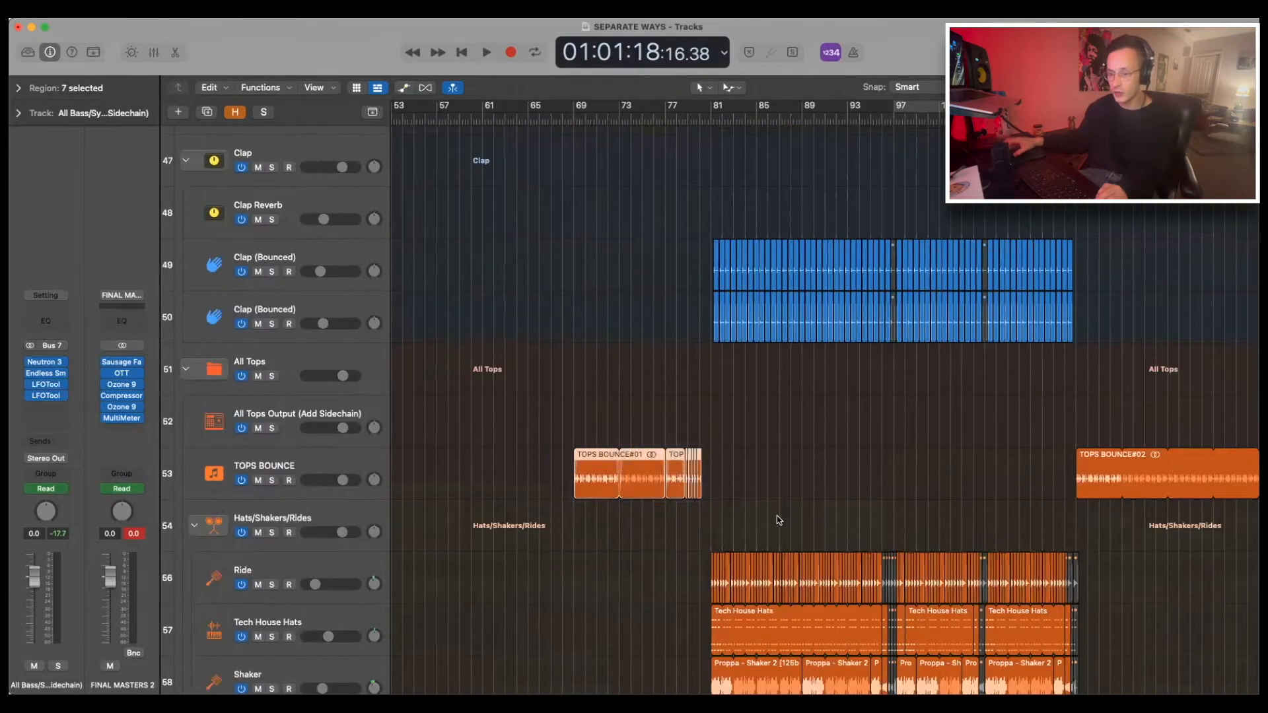
left_click(350, 477)
key("s")
key("s")
key("s")
- Play the soloed TOPS BOUNCE regions from about bar 71 to bar 75
left_click(638, 117)
key("space")
scroll(621, 198, "right", 5)
left_click(464, 118)
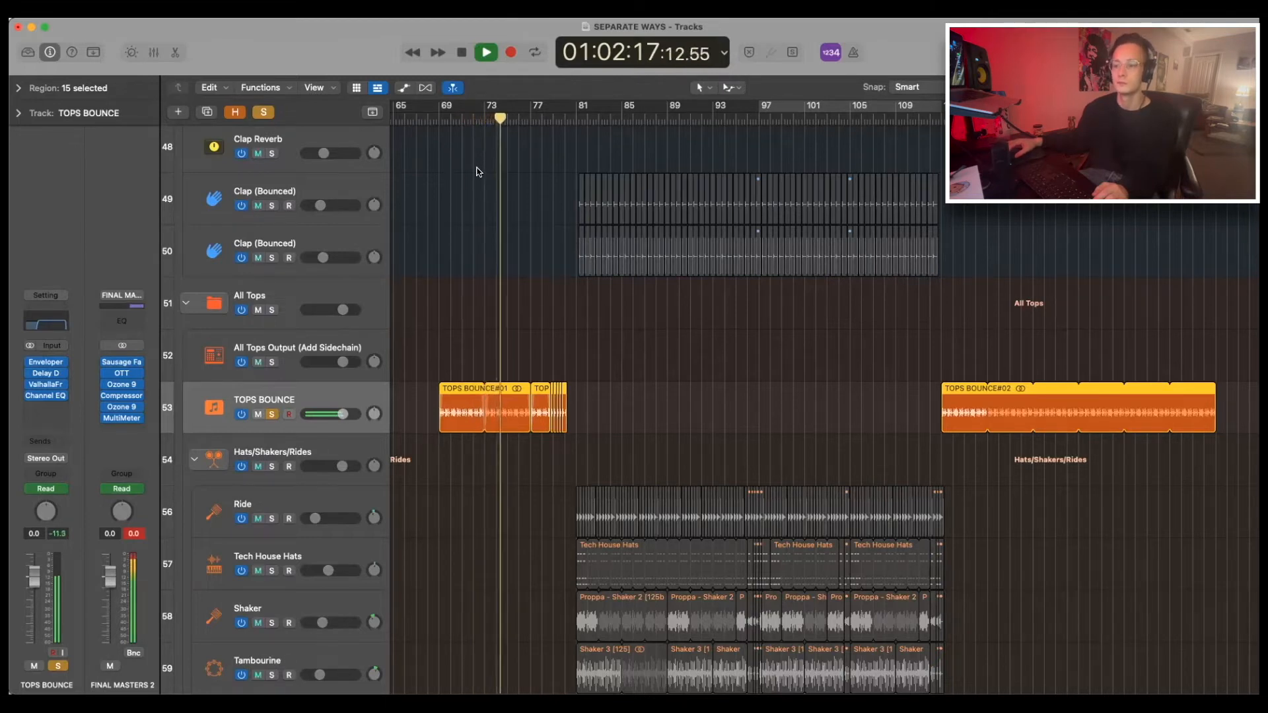
key("space")
- Audition the ABJP_Acoustic_Snare_12 build on its own from bar 73 to about bar 78
scroll(502, 310, "down", 5)
left_click(527, 444)
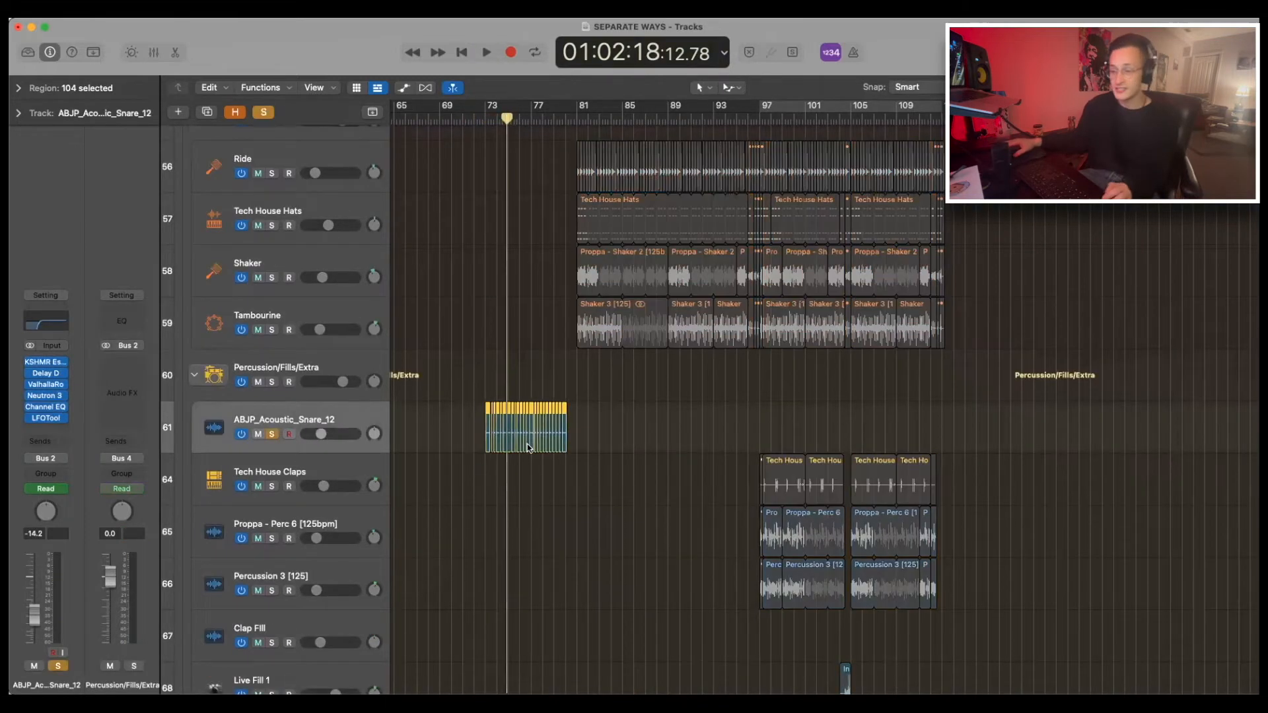
left_click(486, 119)
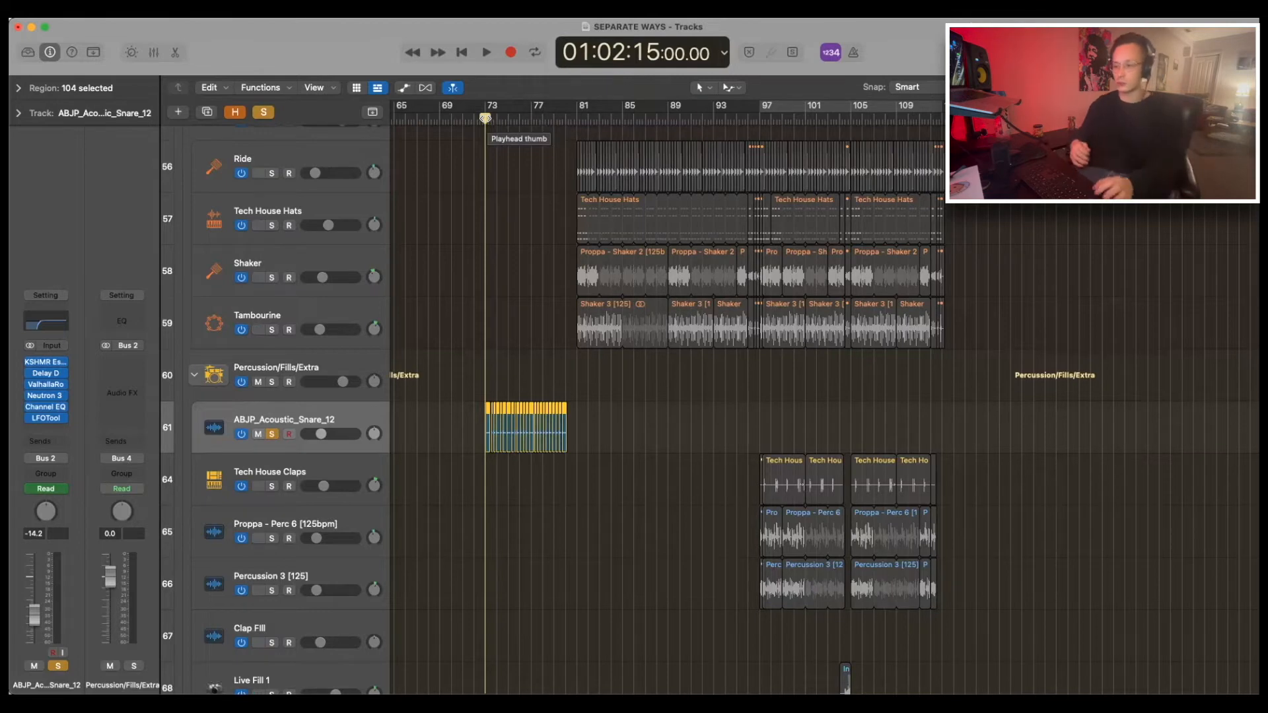
key("space")
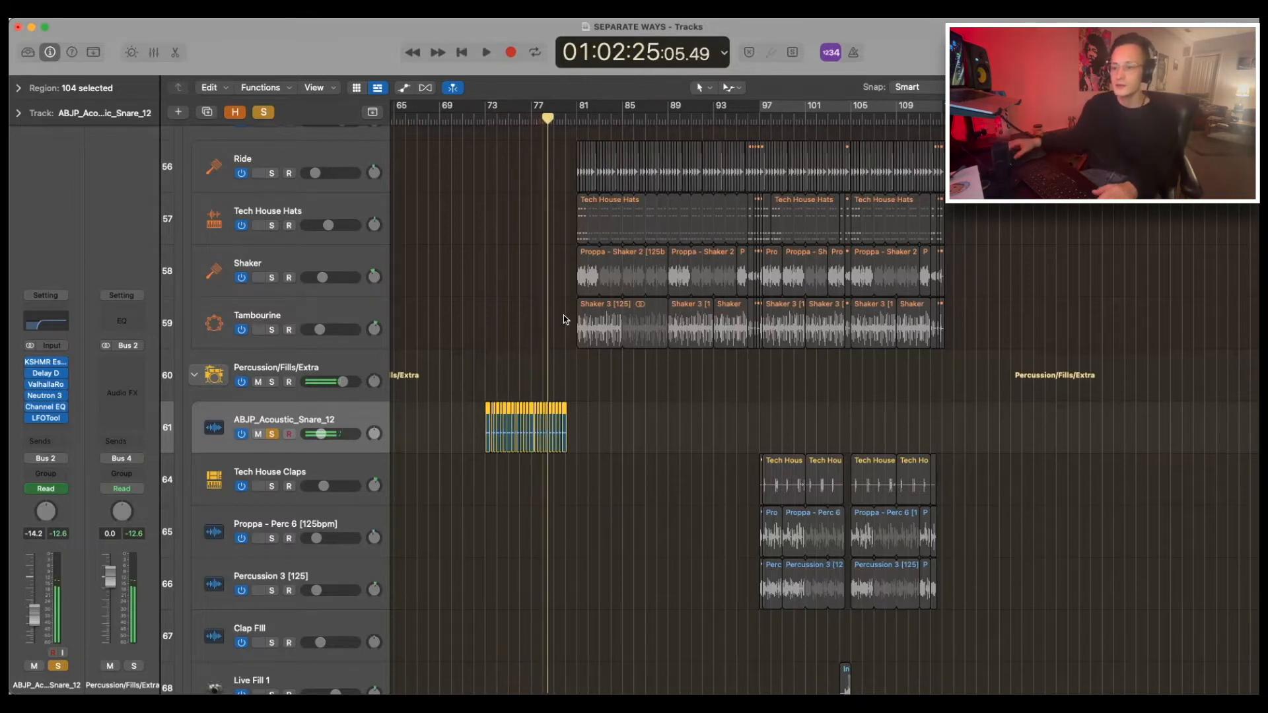
- Clear the ABJP_Acoustic_Snare_12 solo and play the full build from about bar 75 to bar 79
scroll(562, 317, "up", 10)
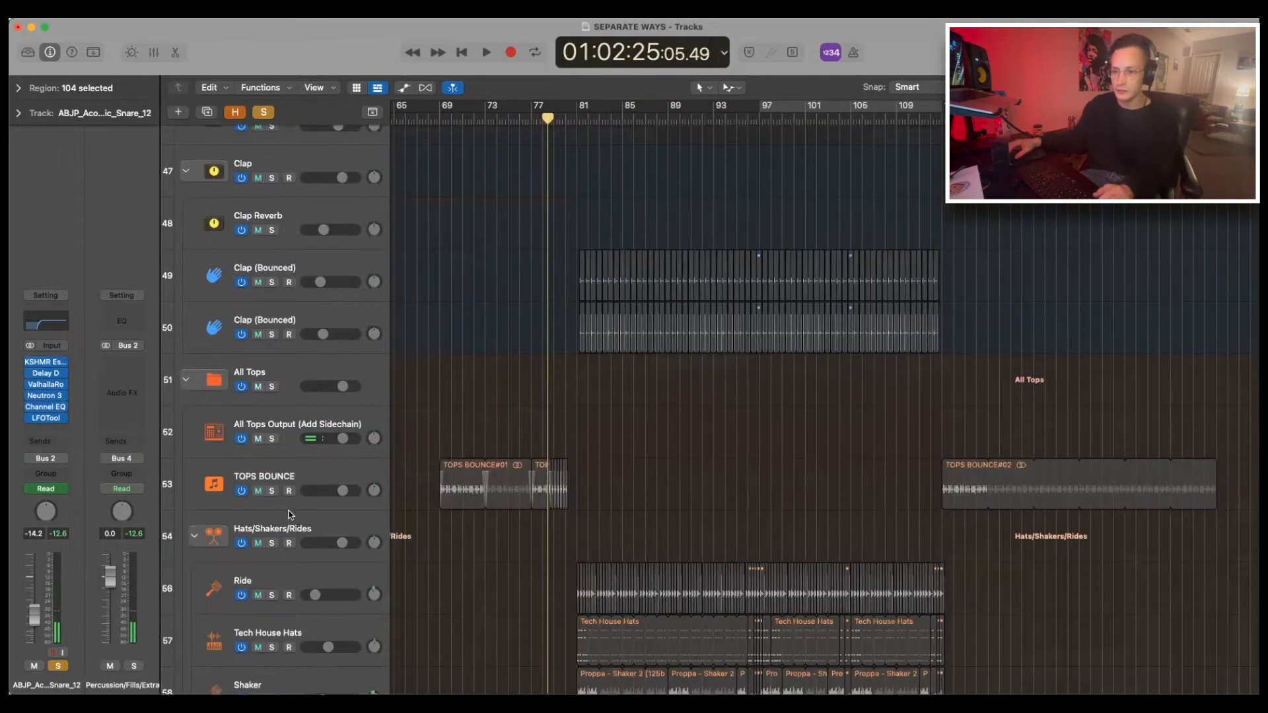
left_click(272, 491)
left_click(276, 493)
scroll(422, 565, "down", 7)
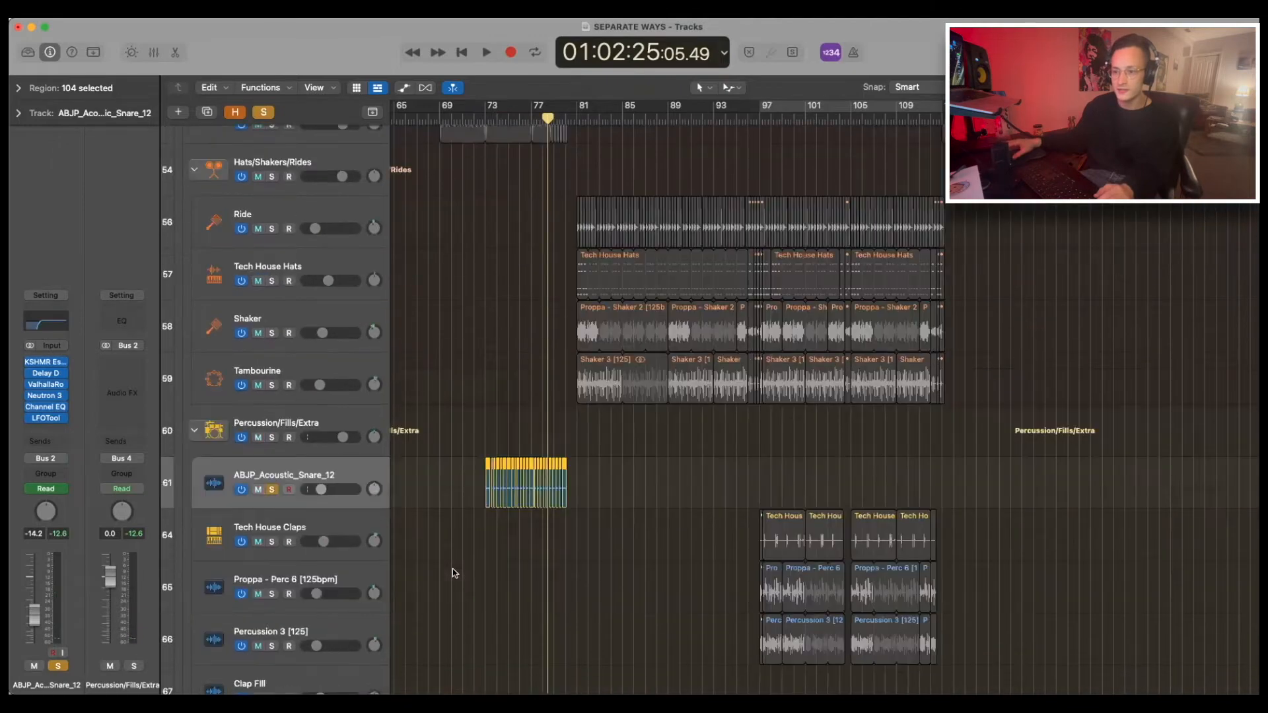
scroll(269, 437, "down", 1)
left_click(269, 436)
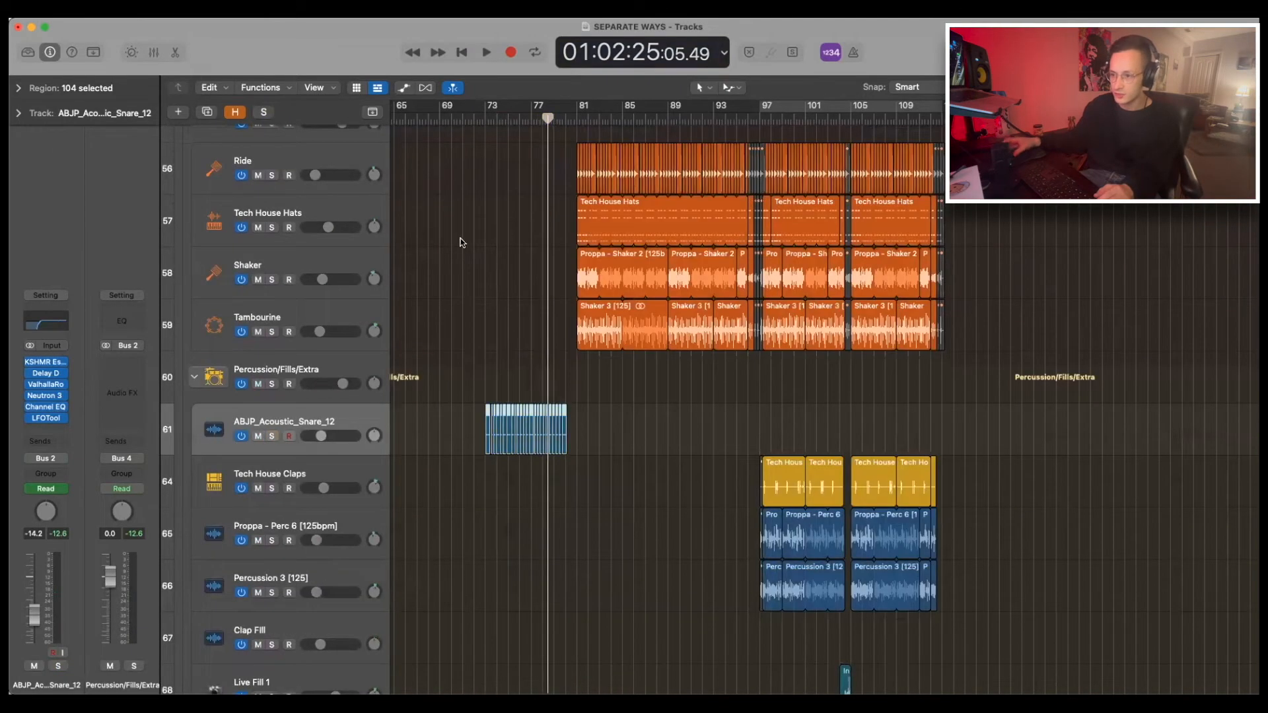
left_click(510, 117)
key("space")
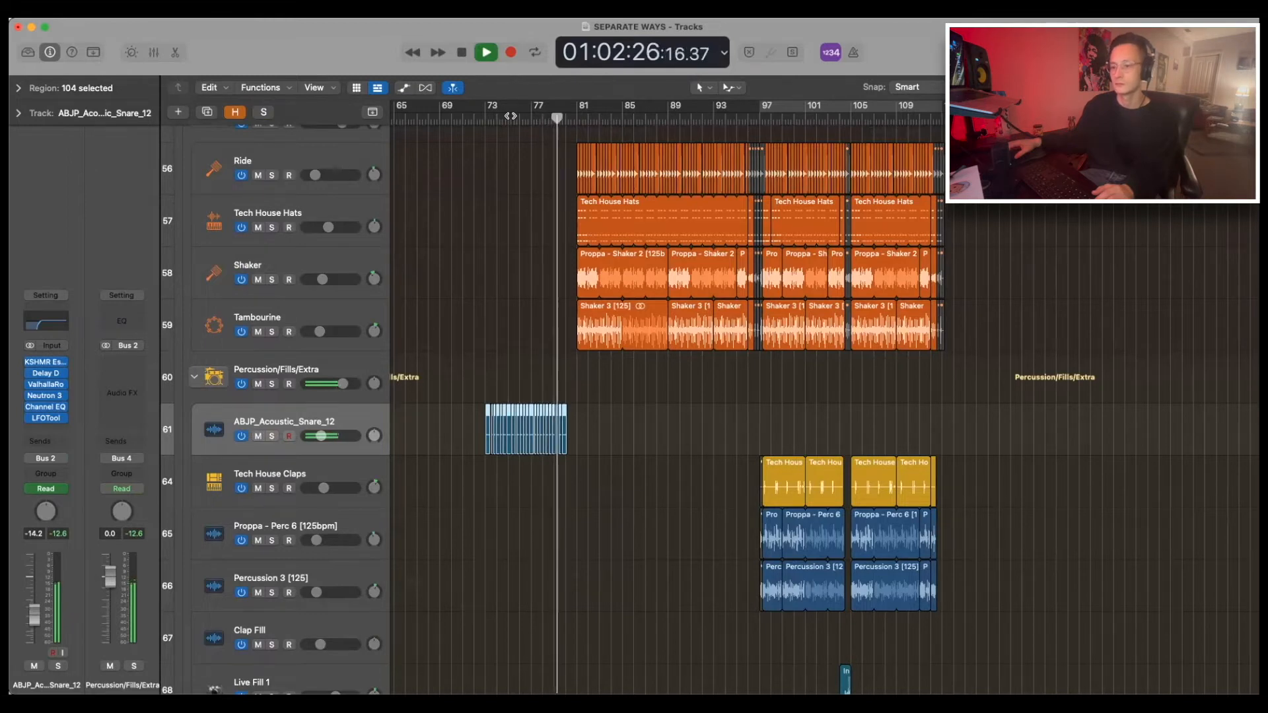
key("space")
- Place the playhead at bar 80 and solo the Synth Group Reverse track
left_click(590, 135, "ctrl+alt")
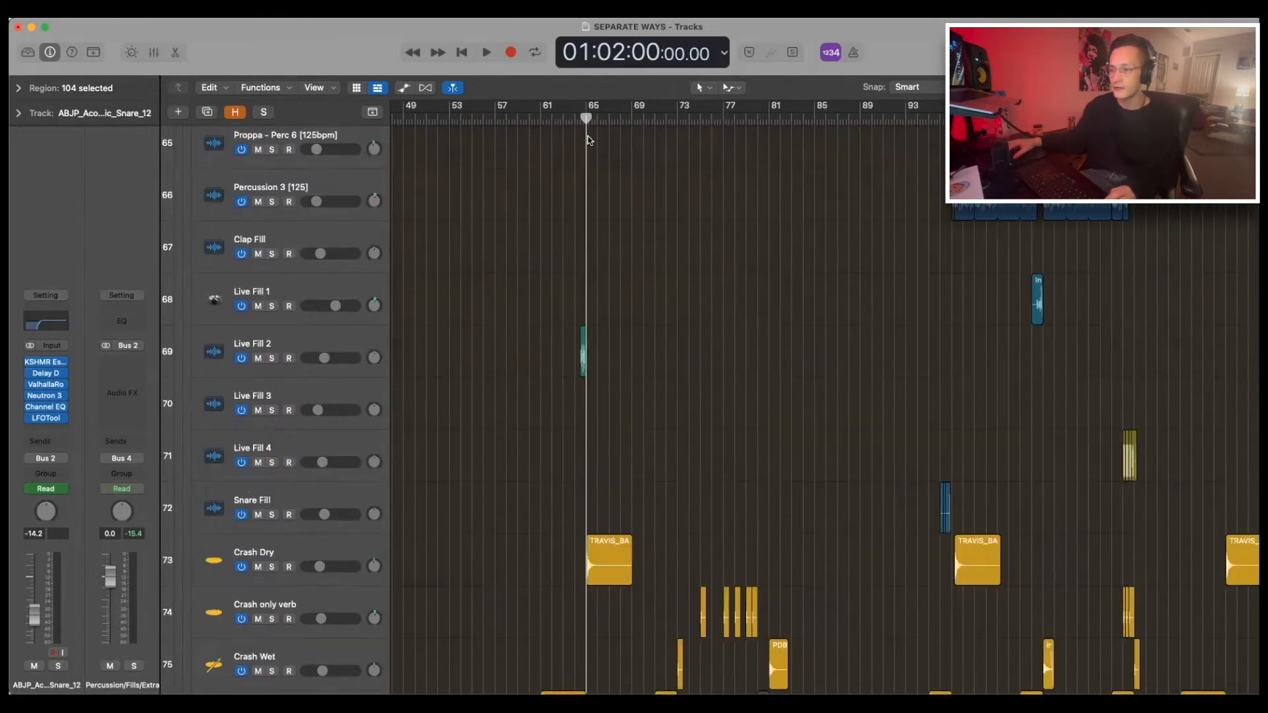
left_click(590, 136, "ctrl+alt")
left_click(616, 118)
key("space")
left_click(624, 347)
key("s")
key("space")
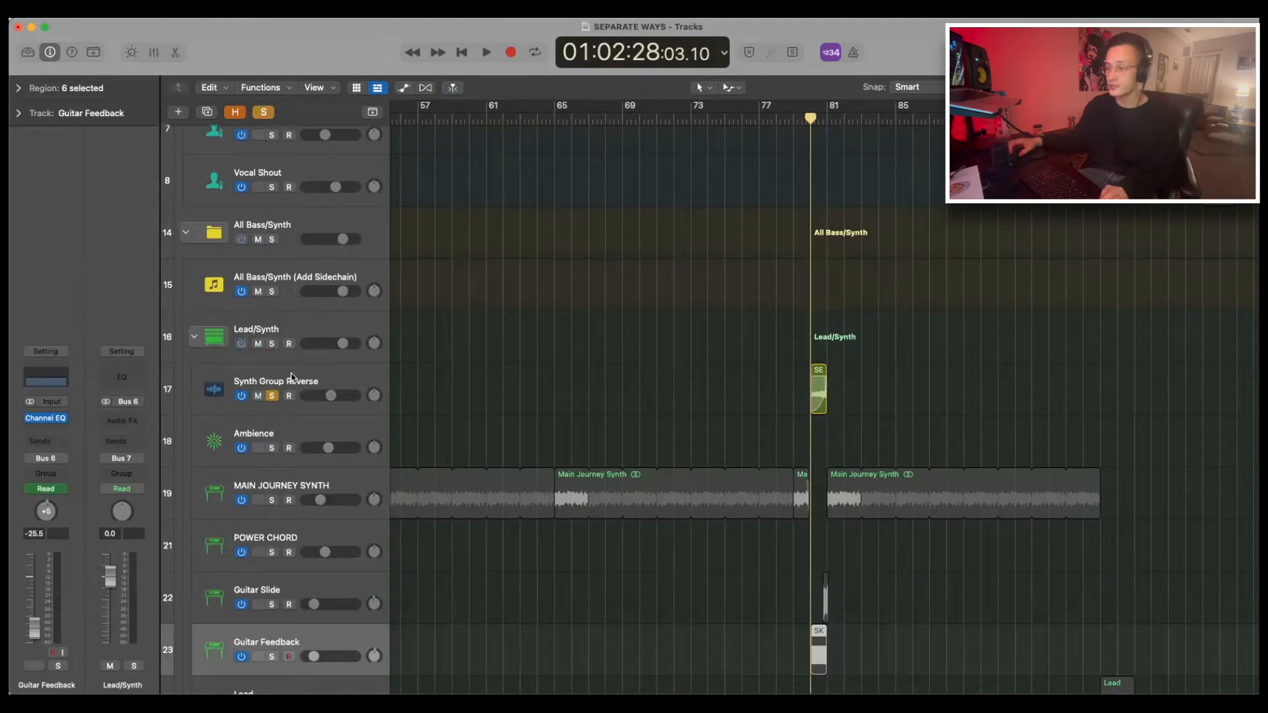
- Select the Synth Group Reverse track and play its region from bar 80 to bar 81
left_click(291, 377)
scroll(962, 359, "up", 5)
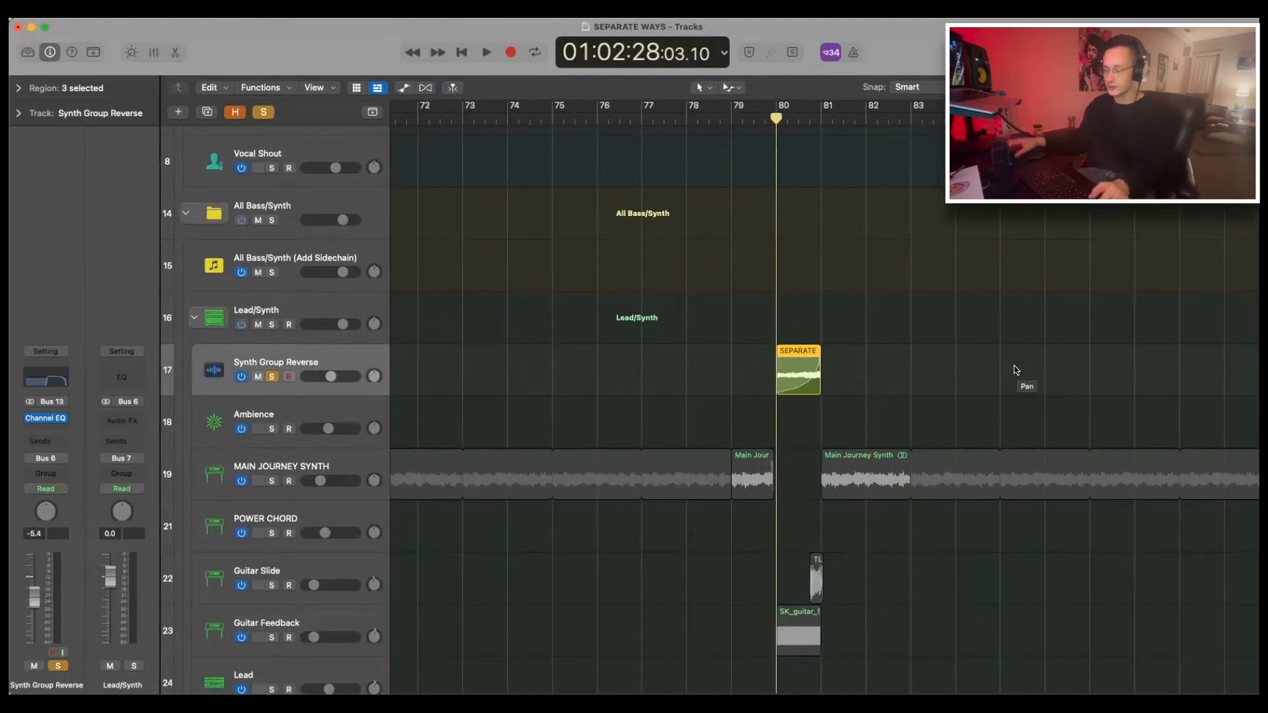
key("space")
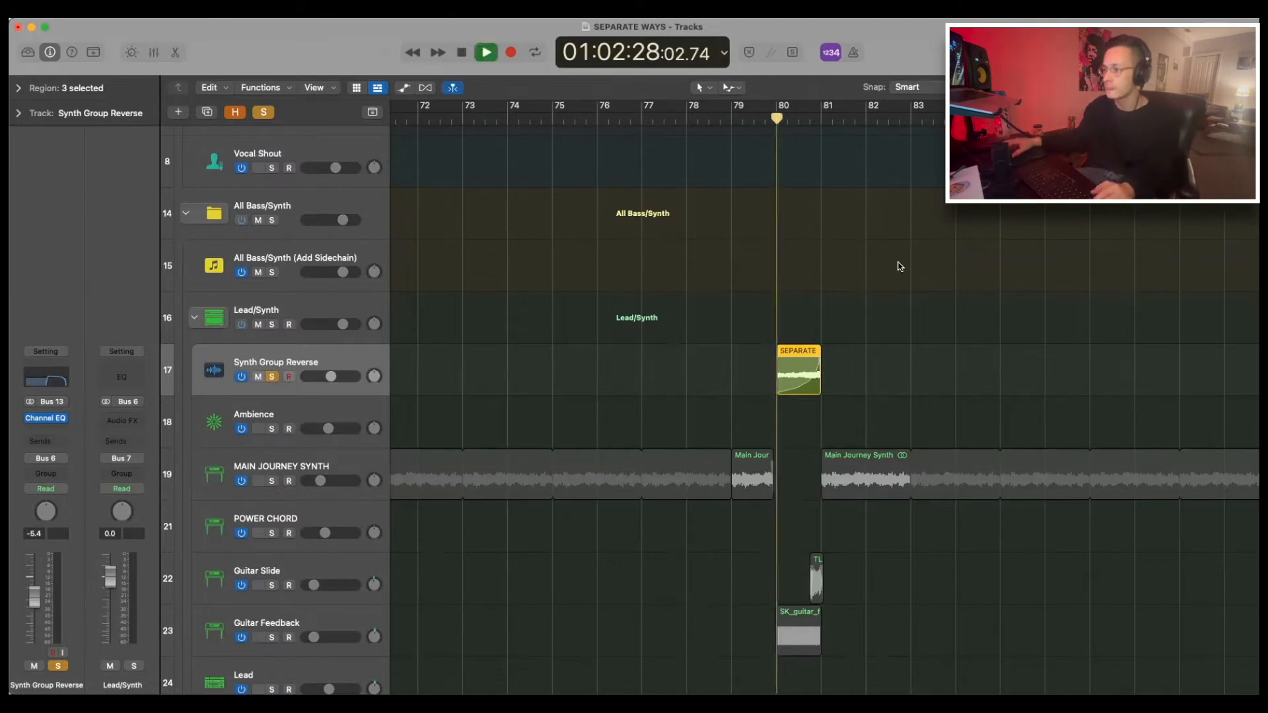
key("space")
- Audition the Guitar Slide region just before bar 81 in solo, and clear its solo again
scroll(277, 449, "down", 3)
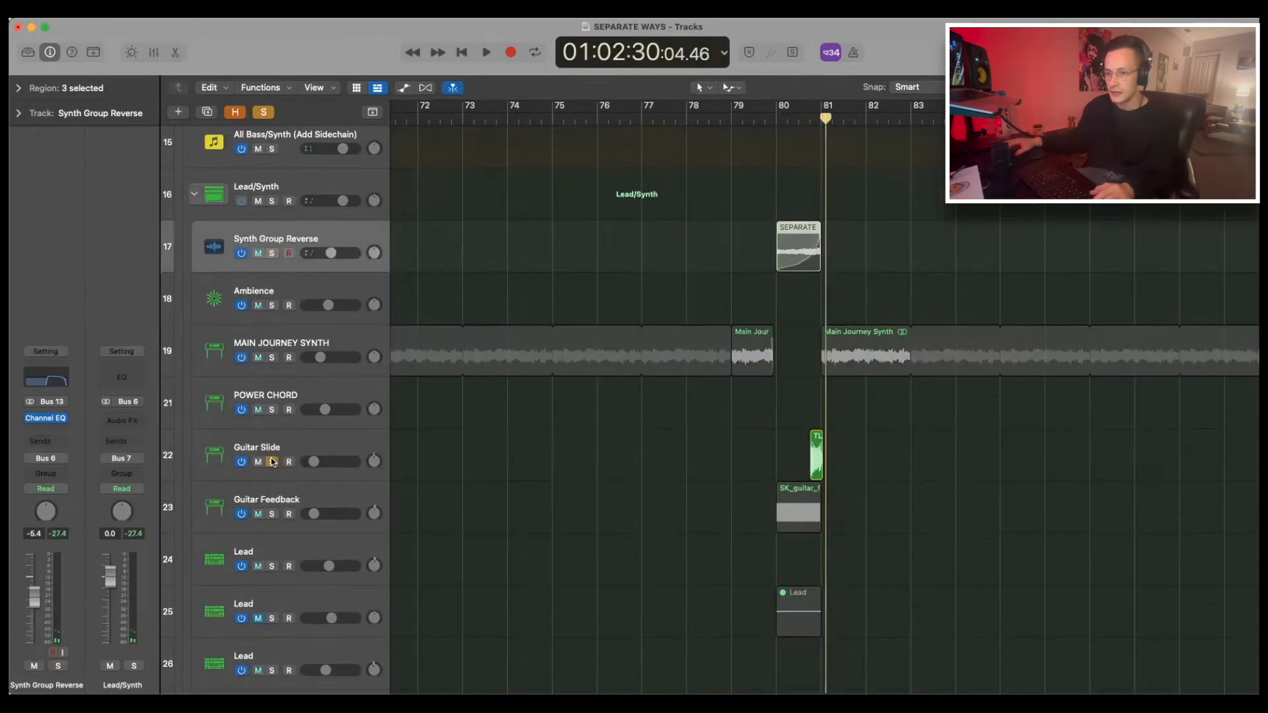
left_click(269, 453)
left_click(806, 113)
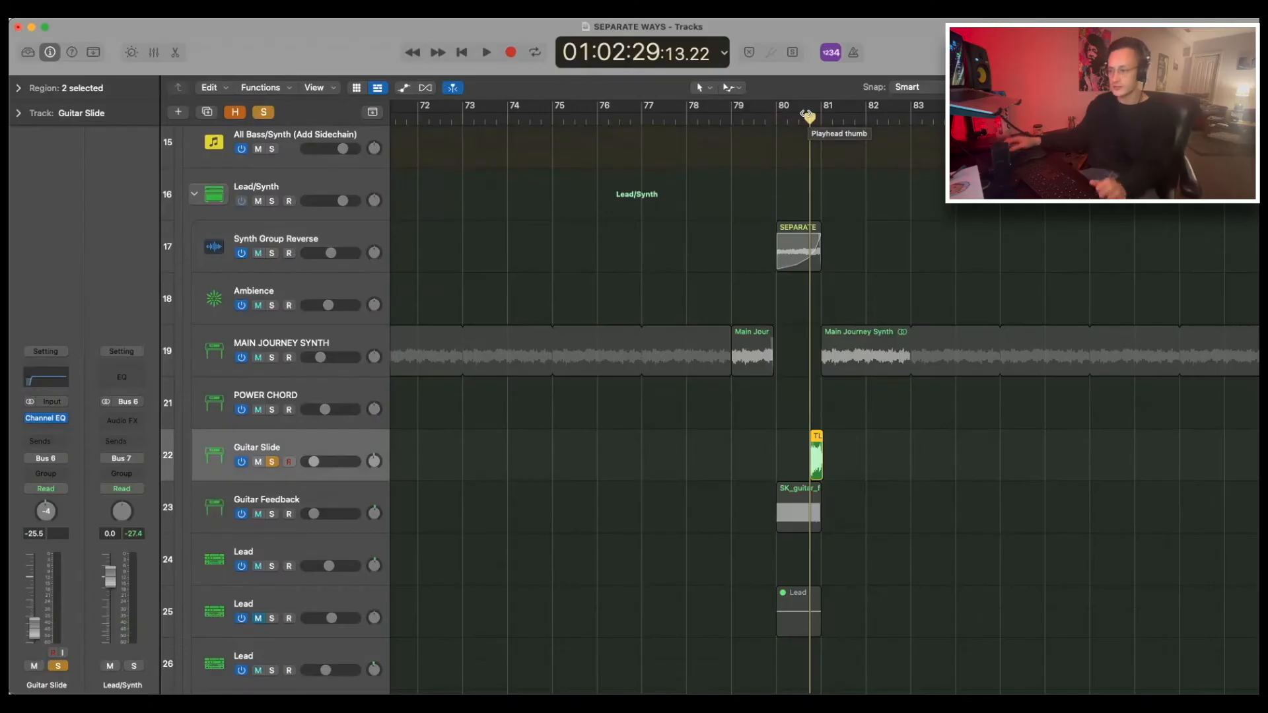
key("space")
key("space")
key("s")
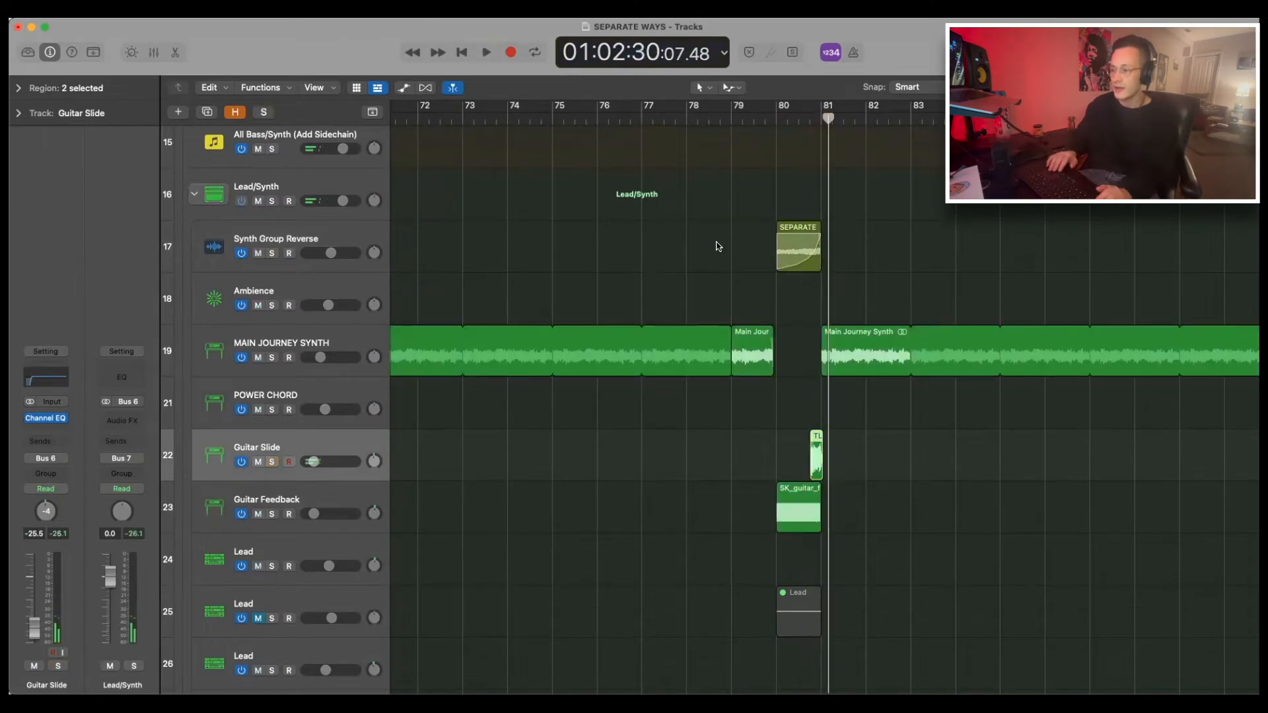
- Solo the Guitar Feedback track and play its region from bar 80 to bar 81
key("Down")
key("s")
left_click(775, 118)
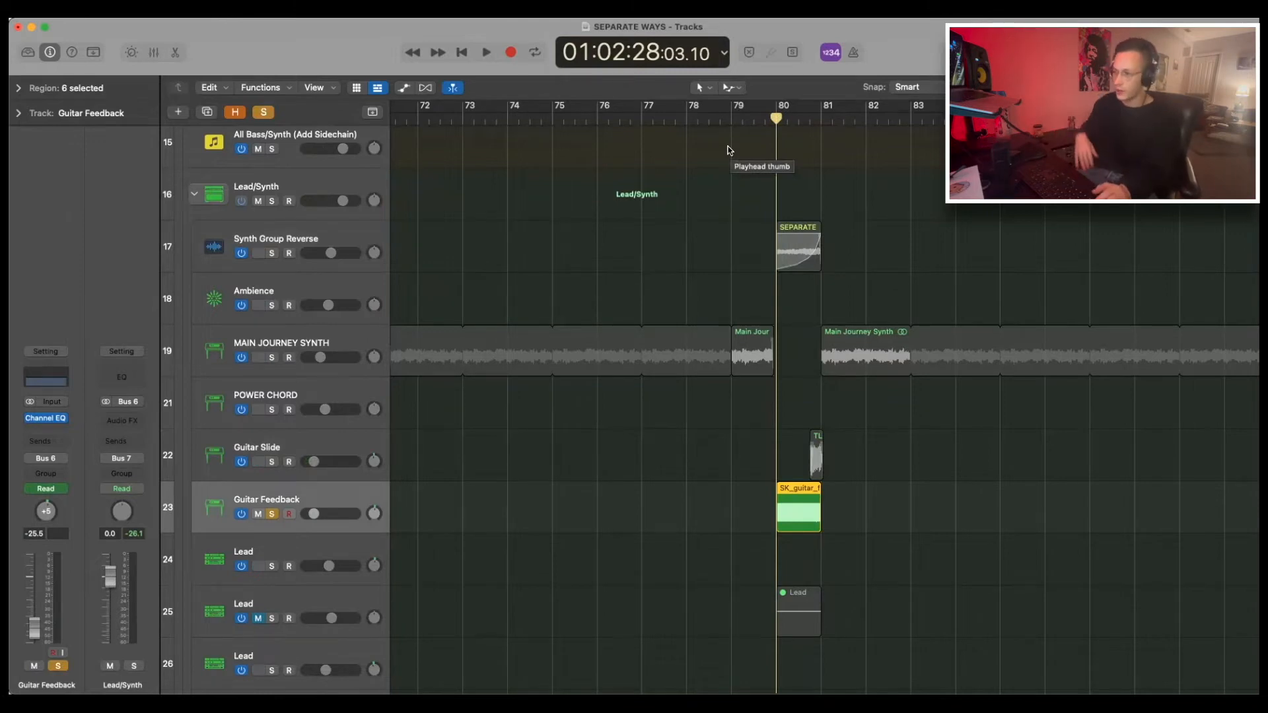
key("space")
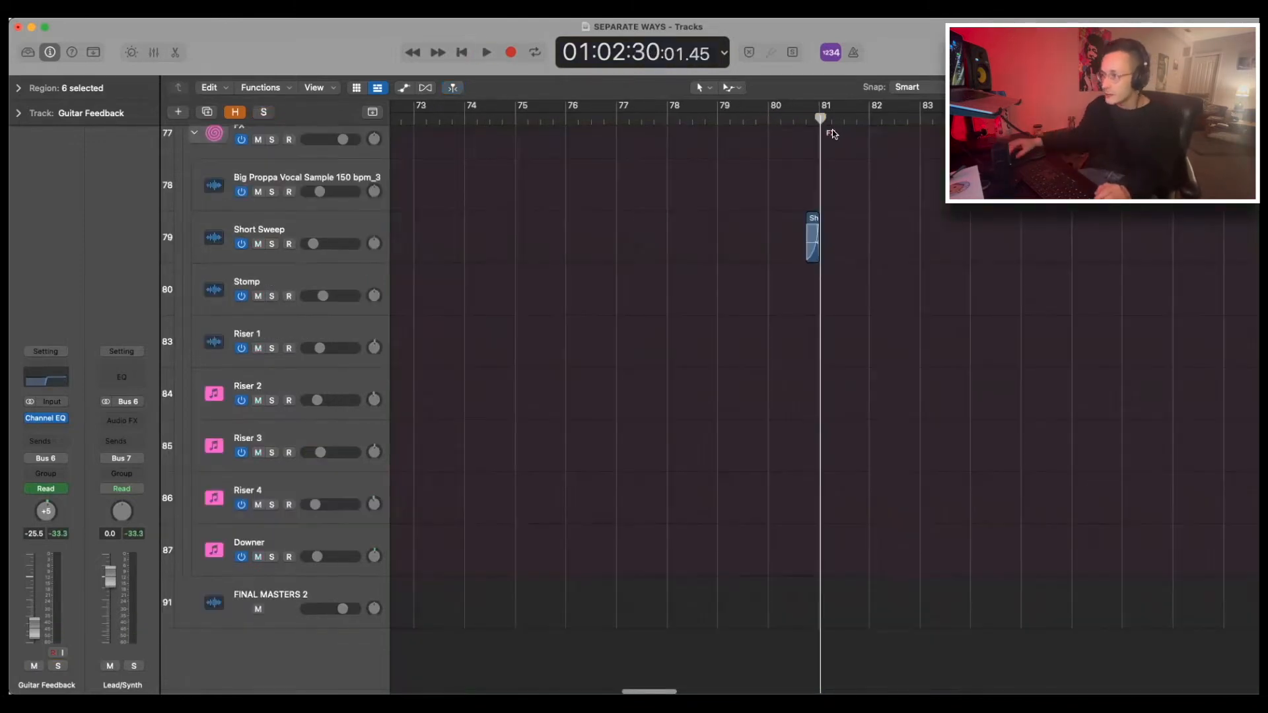
- Audition the Short Sweep effect just before bar 81 in solo, and remove its solo
left_click(809, 118)
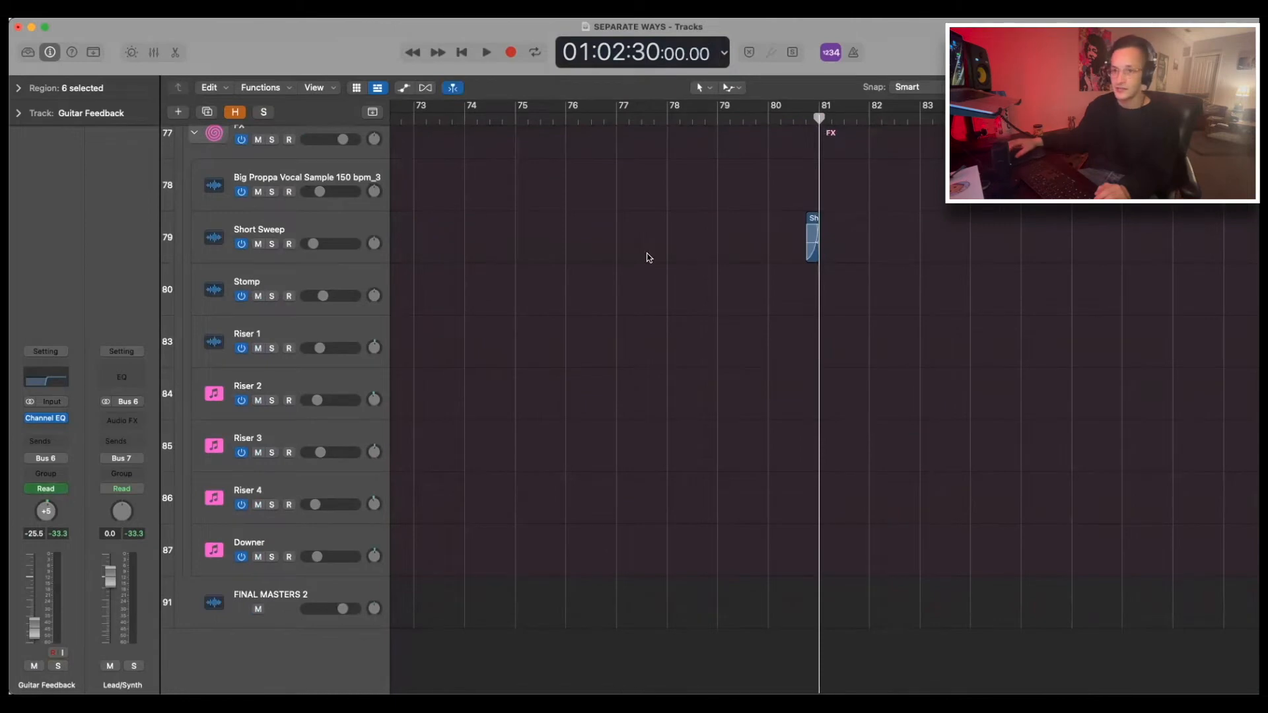
left_click(277, 231)
key("s")
key("space")
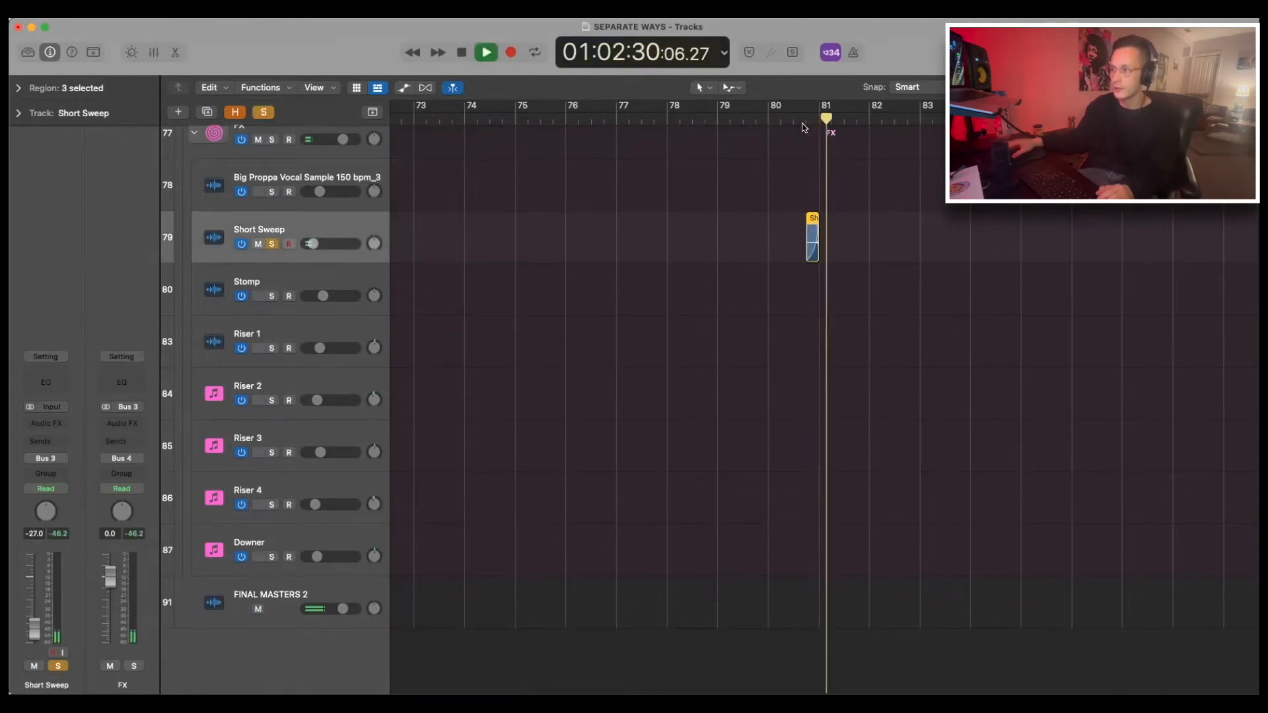
key("space")
key("s")
- Play the full mix through the transition from about bar 80 to bar 83
left_click(765, 116)
key("space")
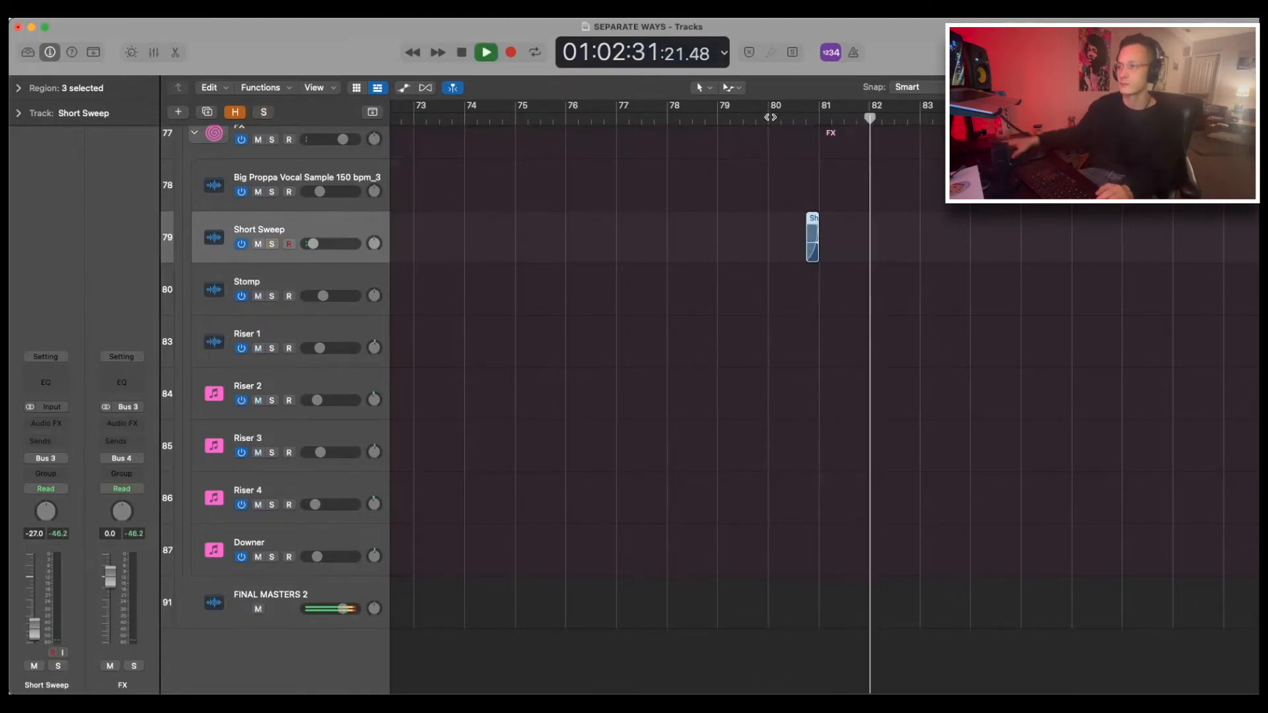
scroll(944, 397, "up", 20)
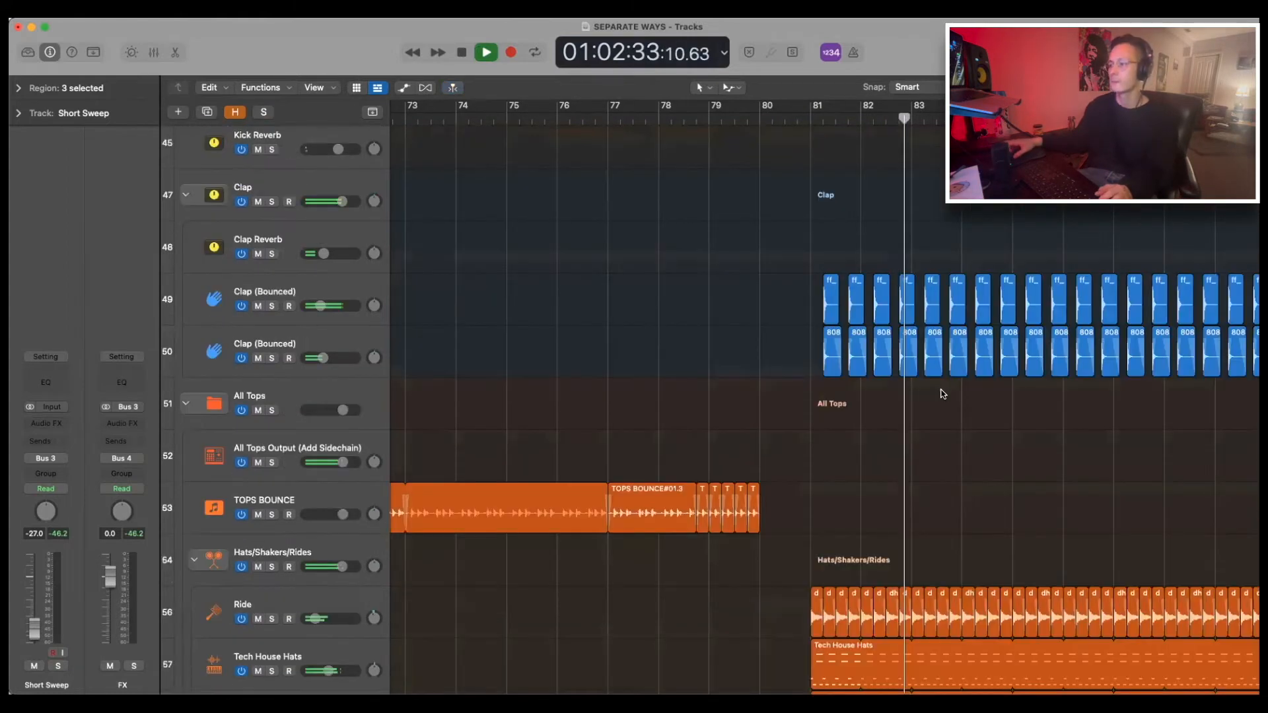
key("space")
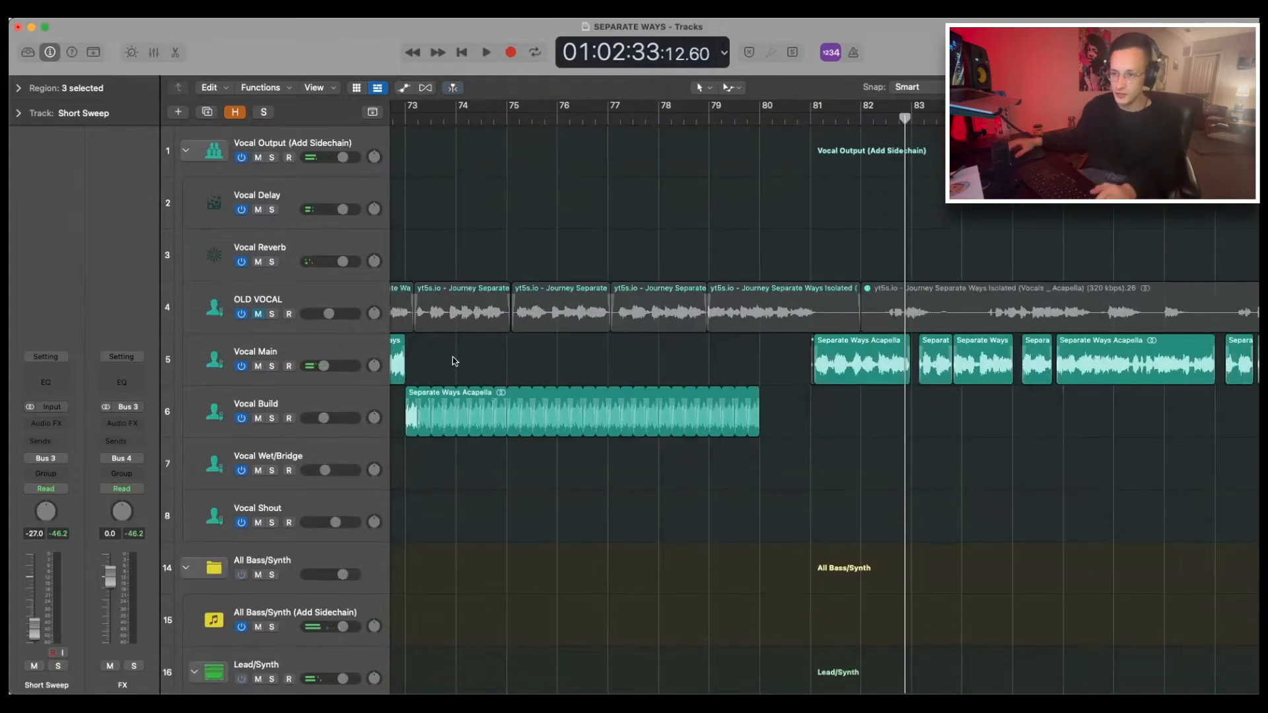
- Examine how the Vocal Main regions are arranged before and after the Vocal Build section, from about bar 69 to bar 97
left_click(311, 342)
scroll(621, 389, "right", 5)
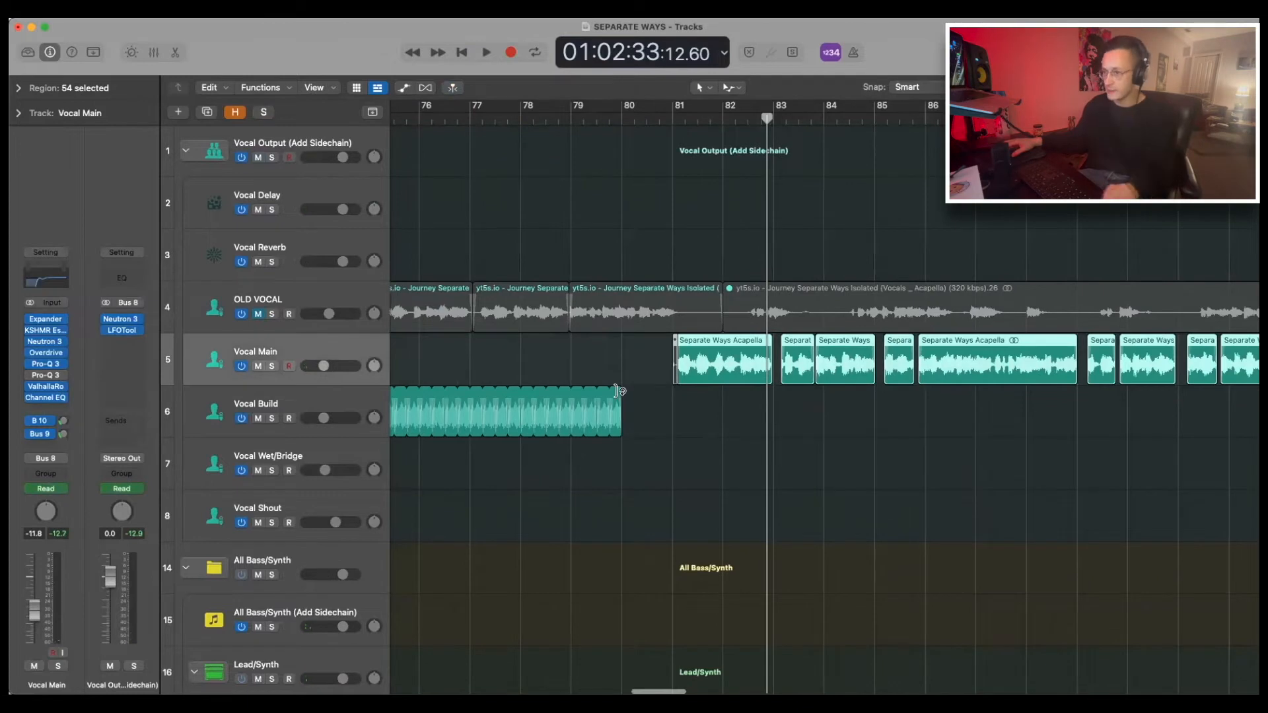
key("super+Left")
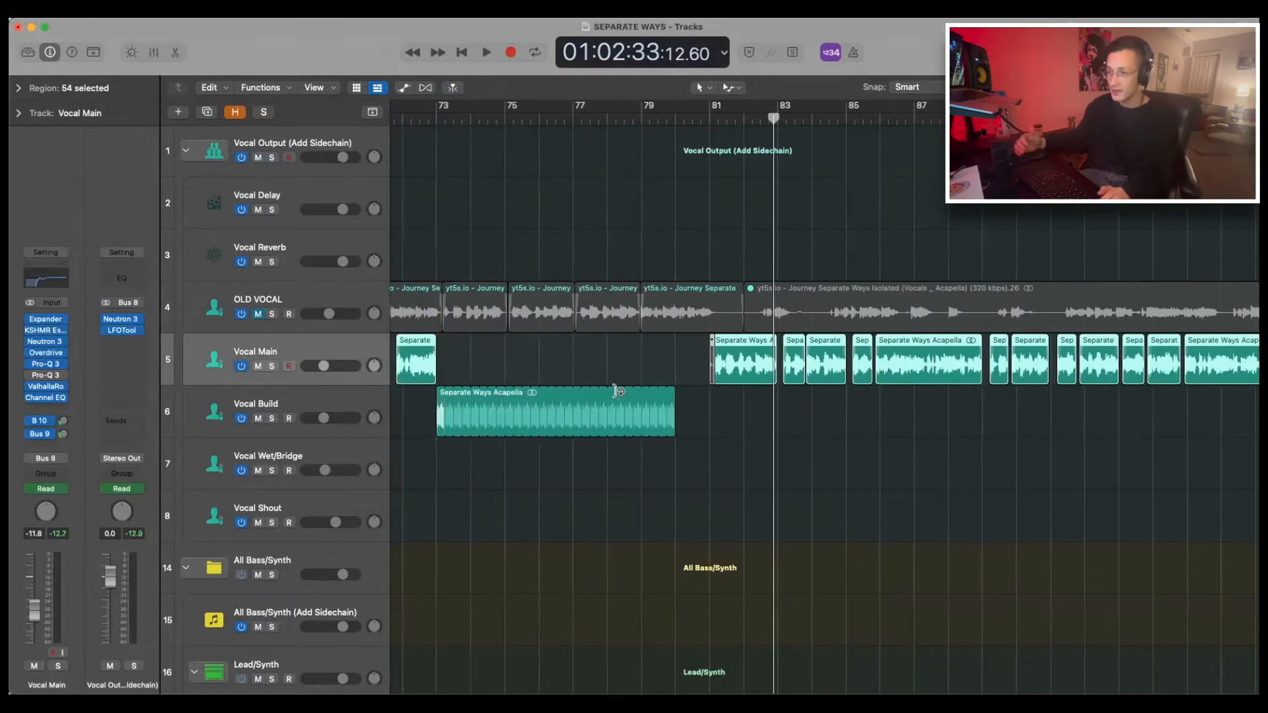
left_click(603, 360)
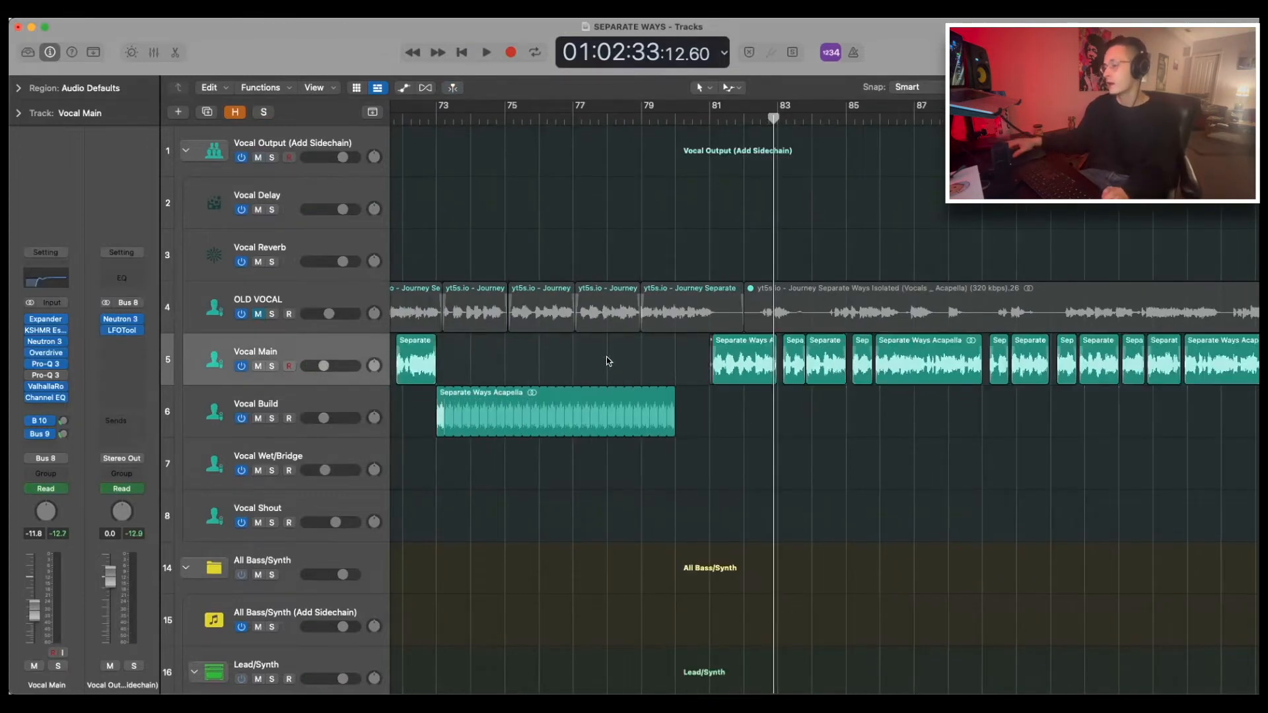
left_click_drag(518, 343, 717, 357)
scroll(595, 356, "left", 3)
scroll(558, 355, "left", 6)
left_click(802, 373)
scroll(802, 373, "right", 4)
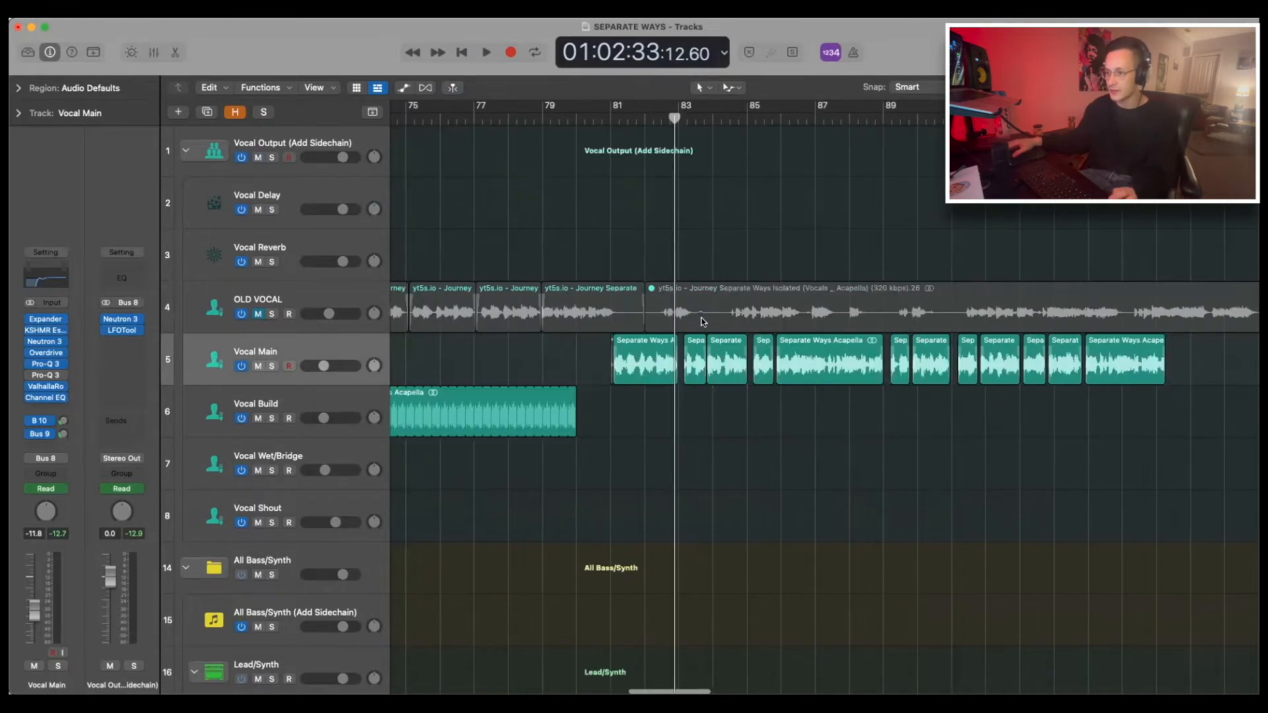
scroll(727, 323, "right", 6)
scroll(705, 327, "down", 3)
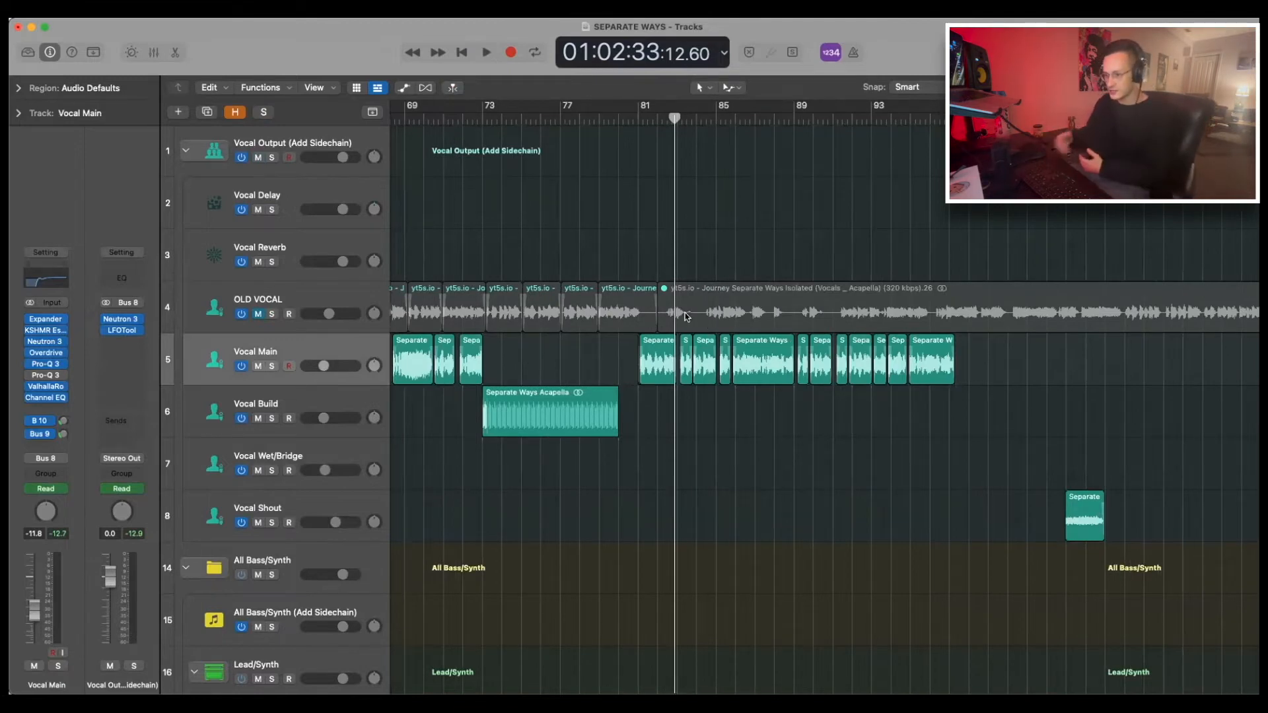
- Step the playhead back to the end of the Vocal Build region at bar 80
key("comma")
key("comma")
key("comma")
key("comma")
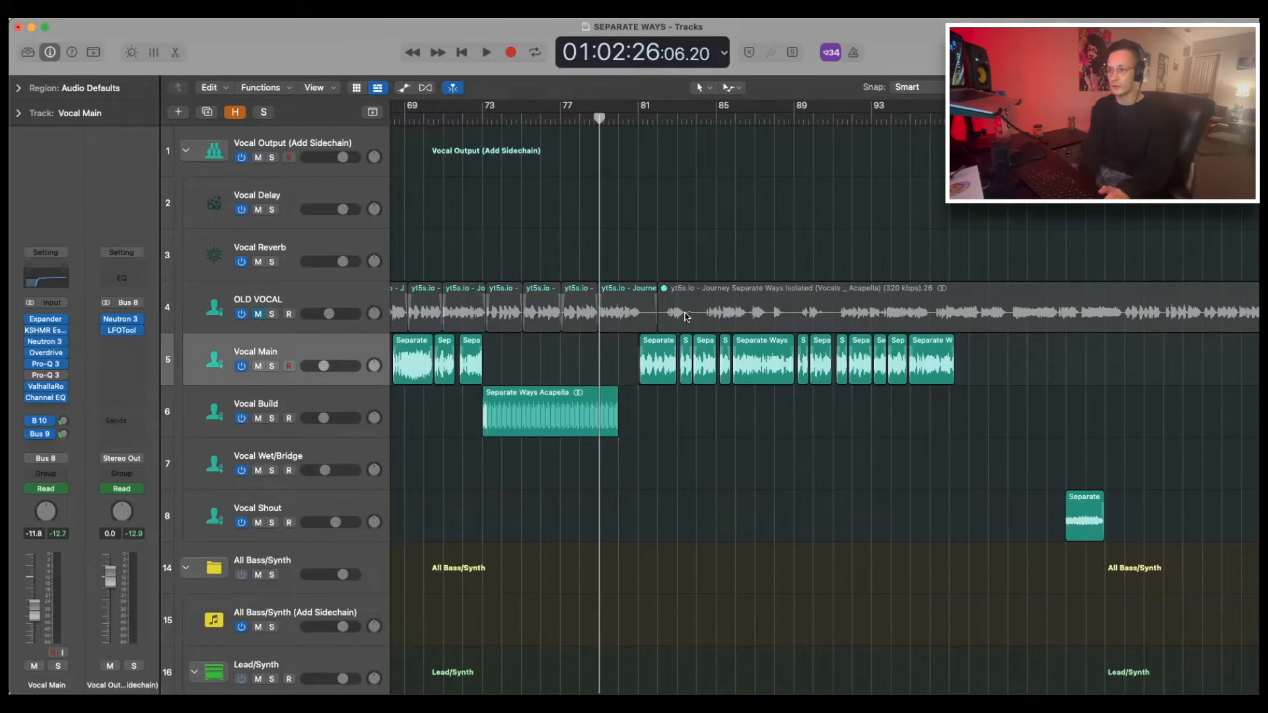
key("period")
key("period")
key("comma")
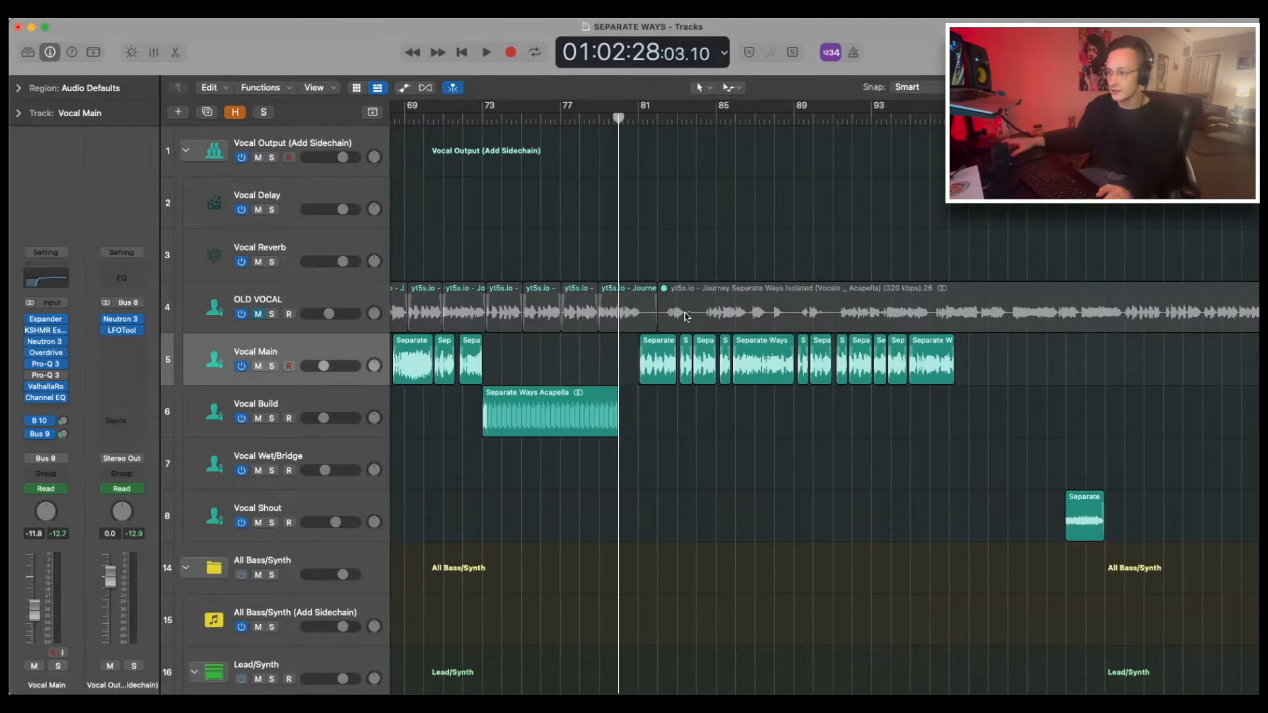
- Select the MAIN JOURNEY SYNTH track and place the playhead at bar 81
scroll(861, 394, "down", 10)
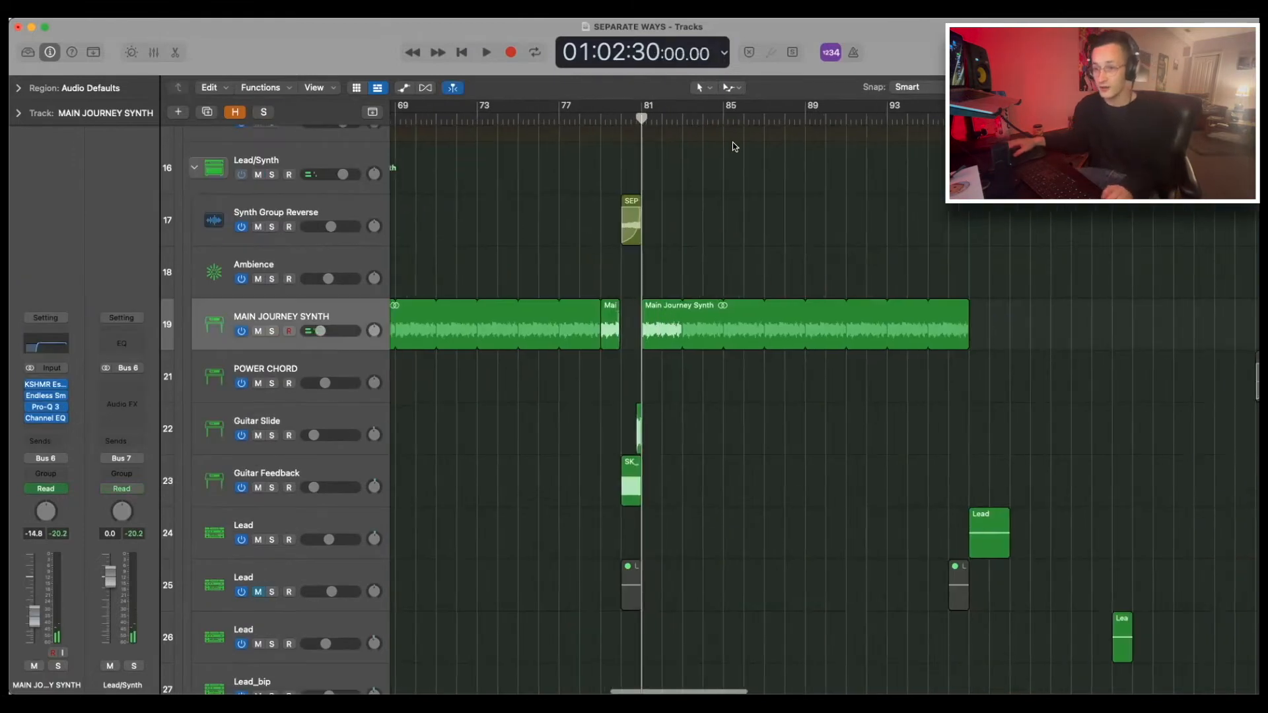
key("super+Right")
key("super+Left")
key("super+Left")
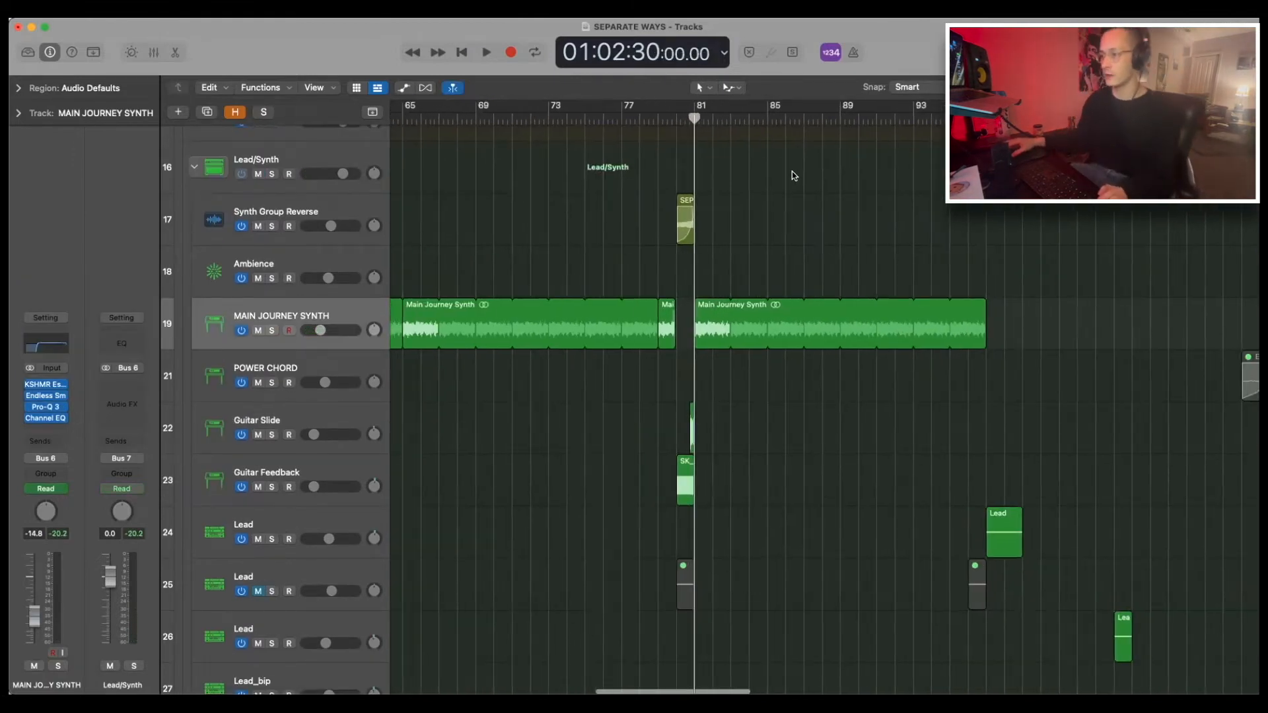
- Solo the MAIN JOURNEY SYNTH and Vocal Main tracks and play them together from bar 81 to about bar 84
scroll(791, 173, "up", 10)
scroll(793, 176, "down", 4)
key("s")
scroll(527, 259, "up", 1)
scroll(527, 259, "up", 3)
scroll(502, 250, "down", 7)
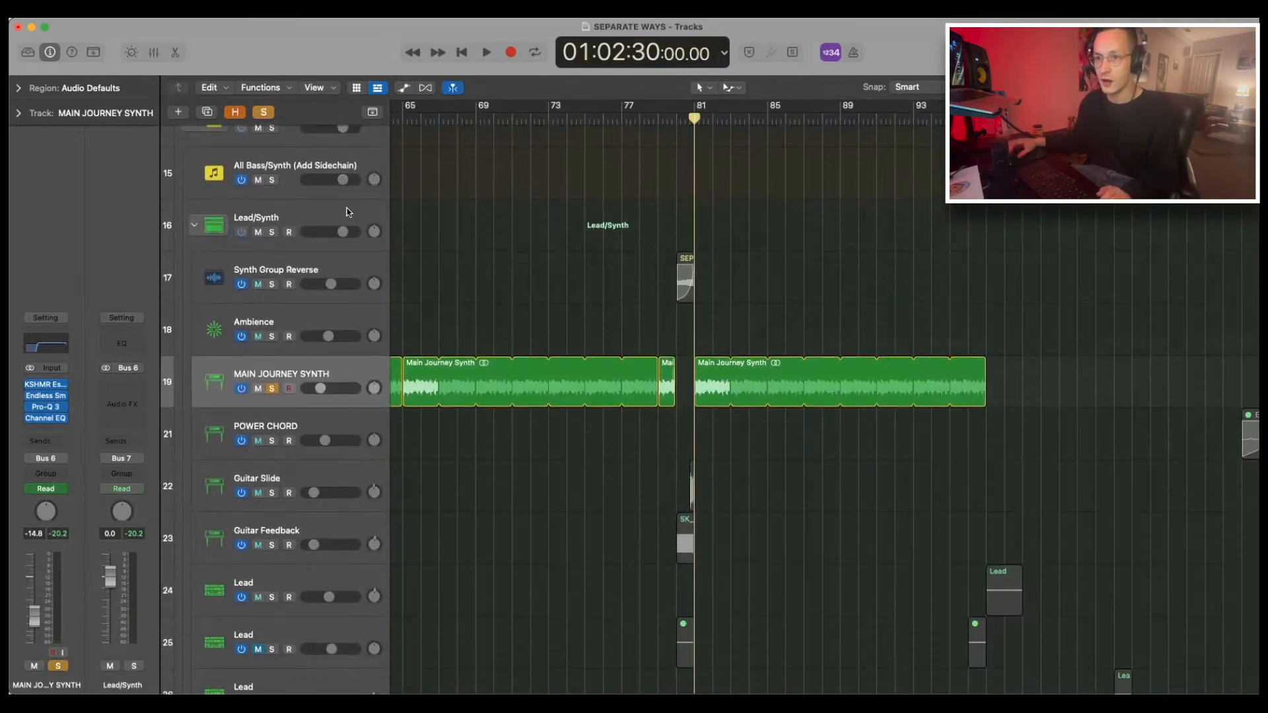
scroll(498, 249, "up", 10)
key("space")
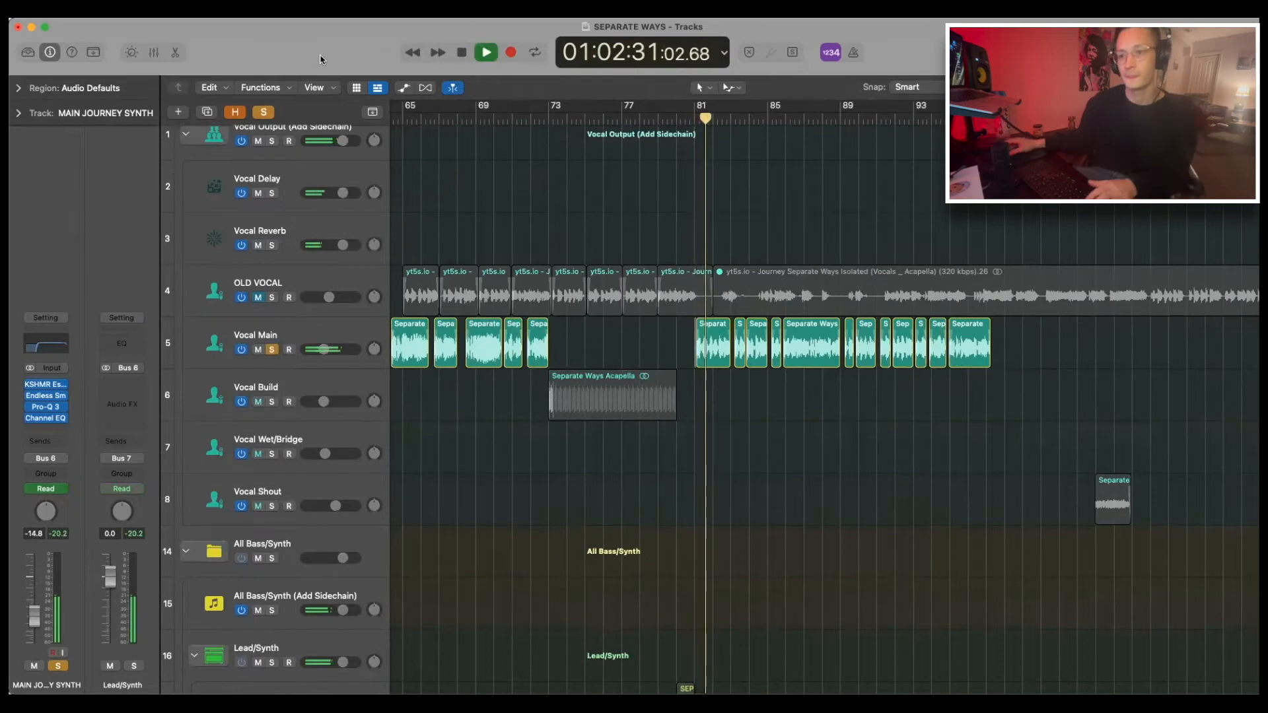
scroll(859, 129, "down", 6)
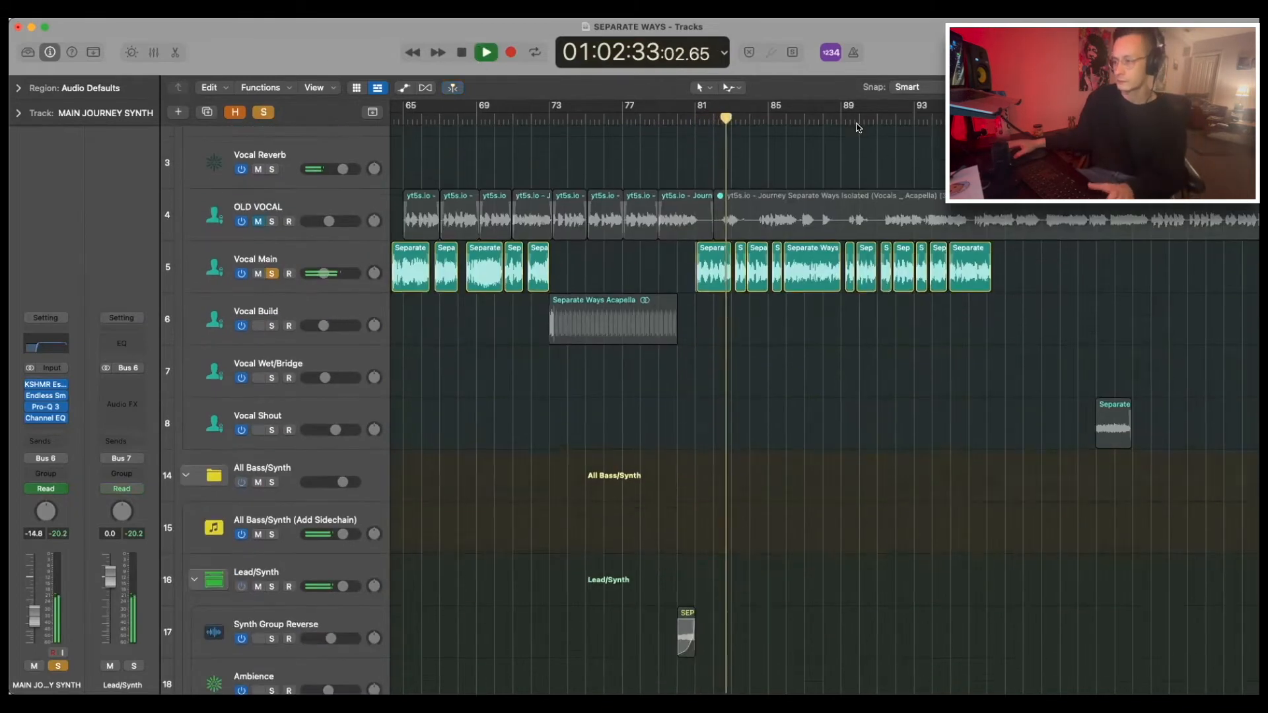
scroll(881, 147, "up", 3)
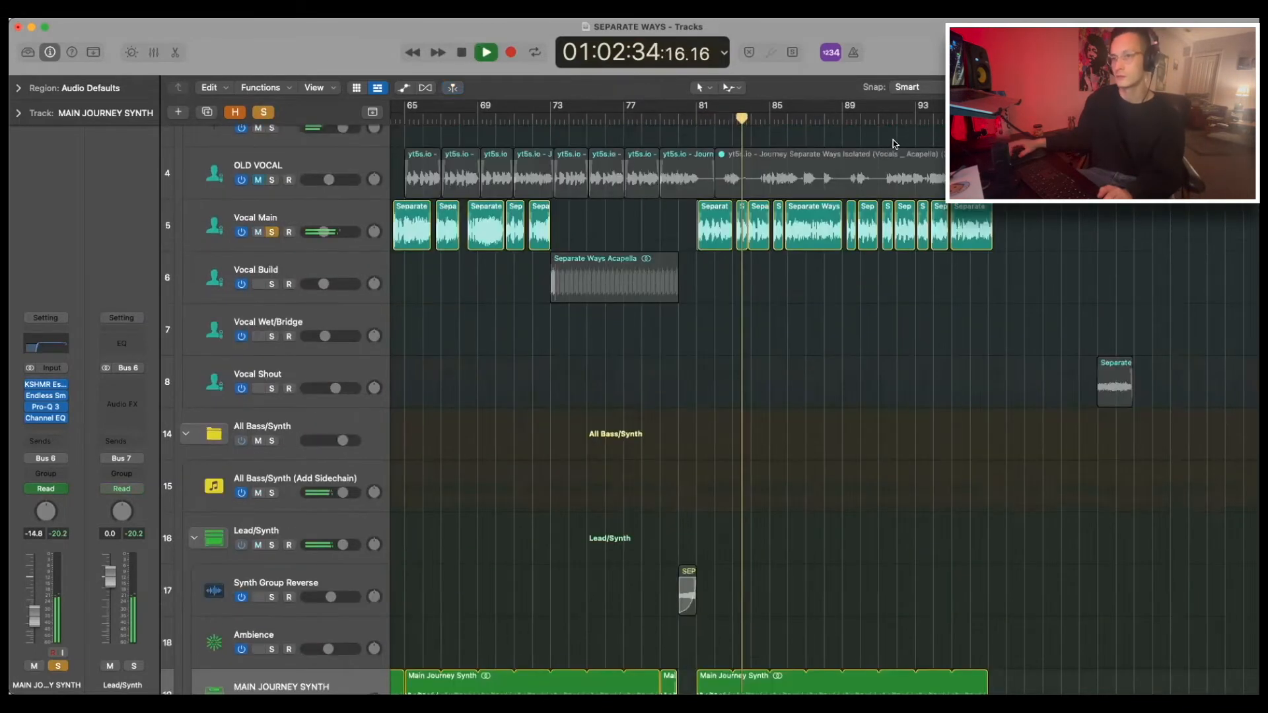
key("space")
- Solo the OG BASS track and open its Tech House Proppa 808 Bass regions in the Piano Roll
scroll(661, 343, "down", 15)
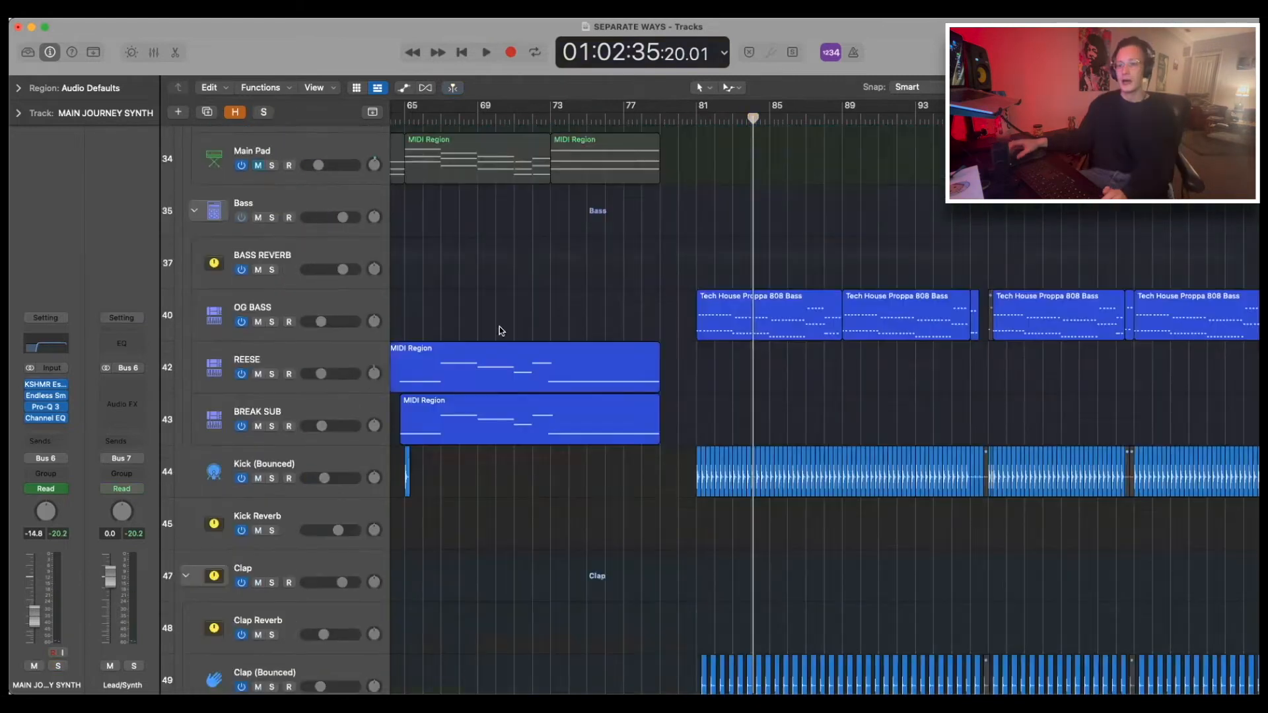
left_click(348, 312)
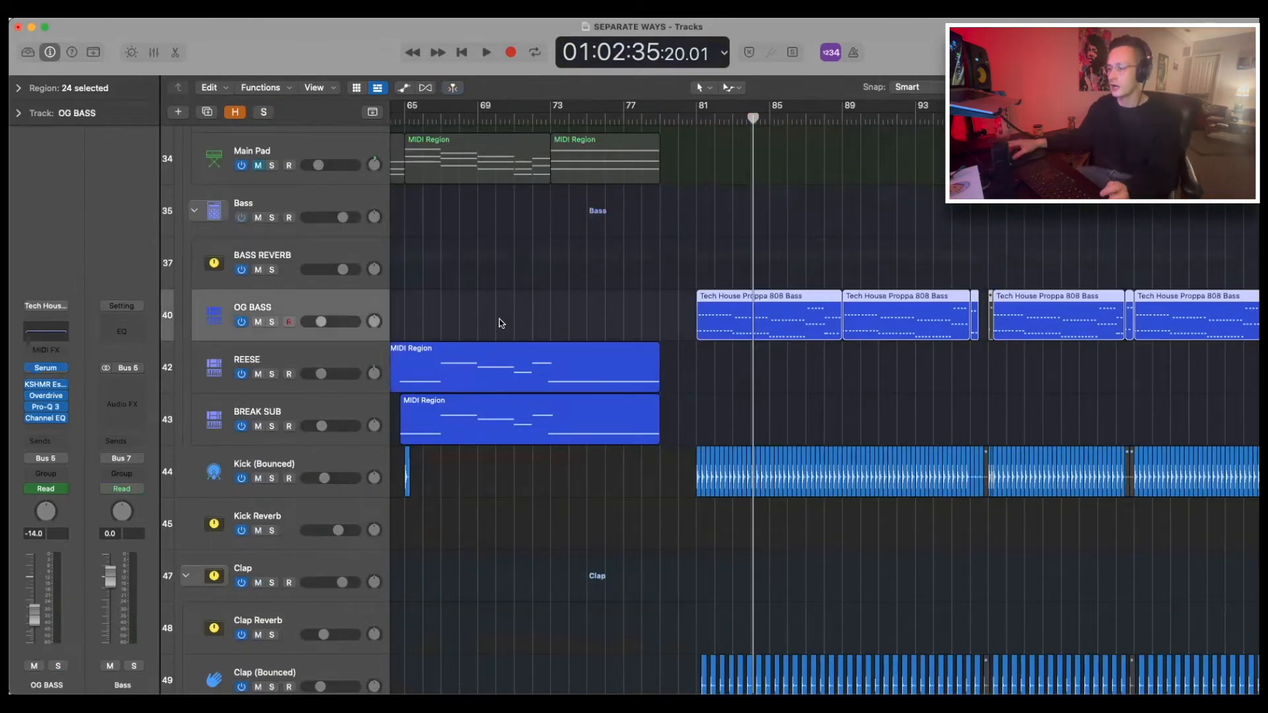
left_click(573, 280, "ctrl+alt")
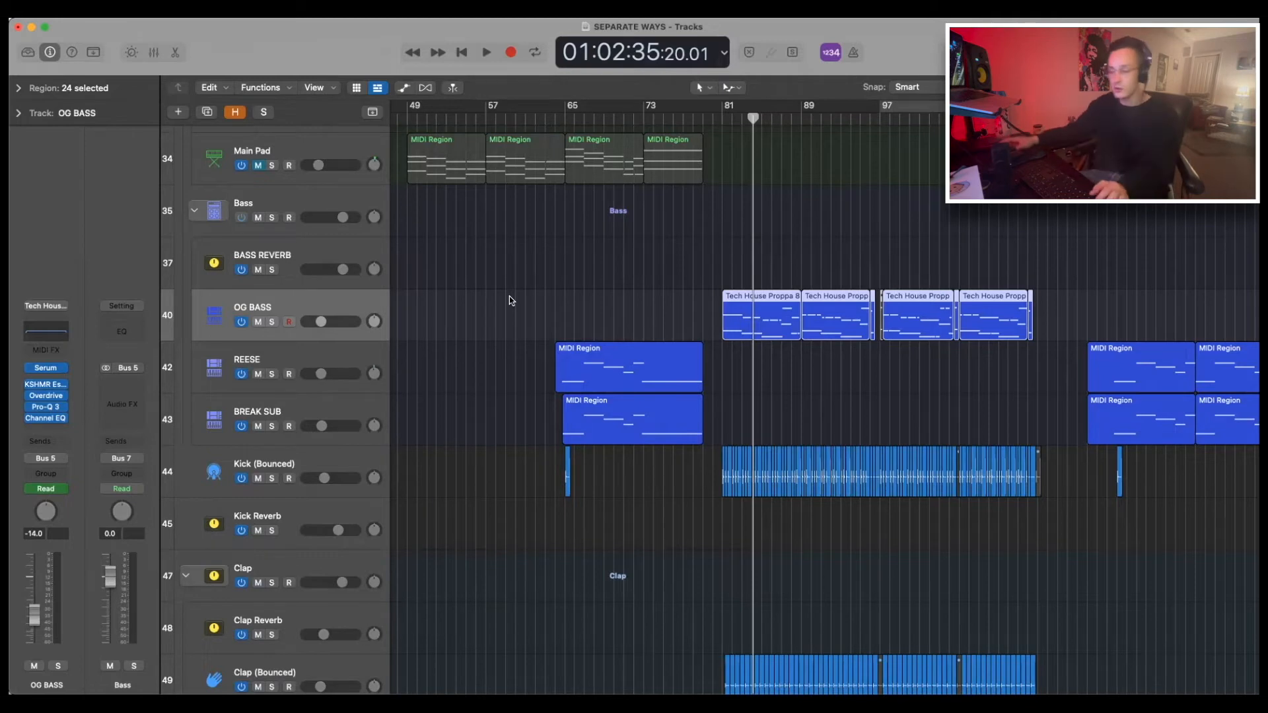
key("s")
key("e")
scroll(1000, 510, "up", 5)
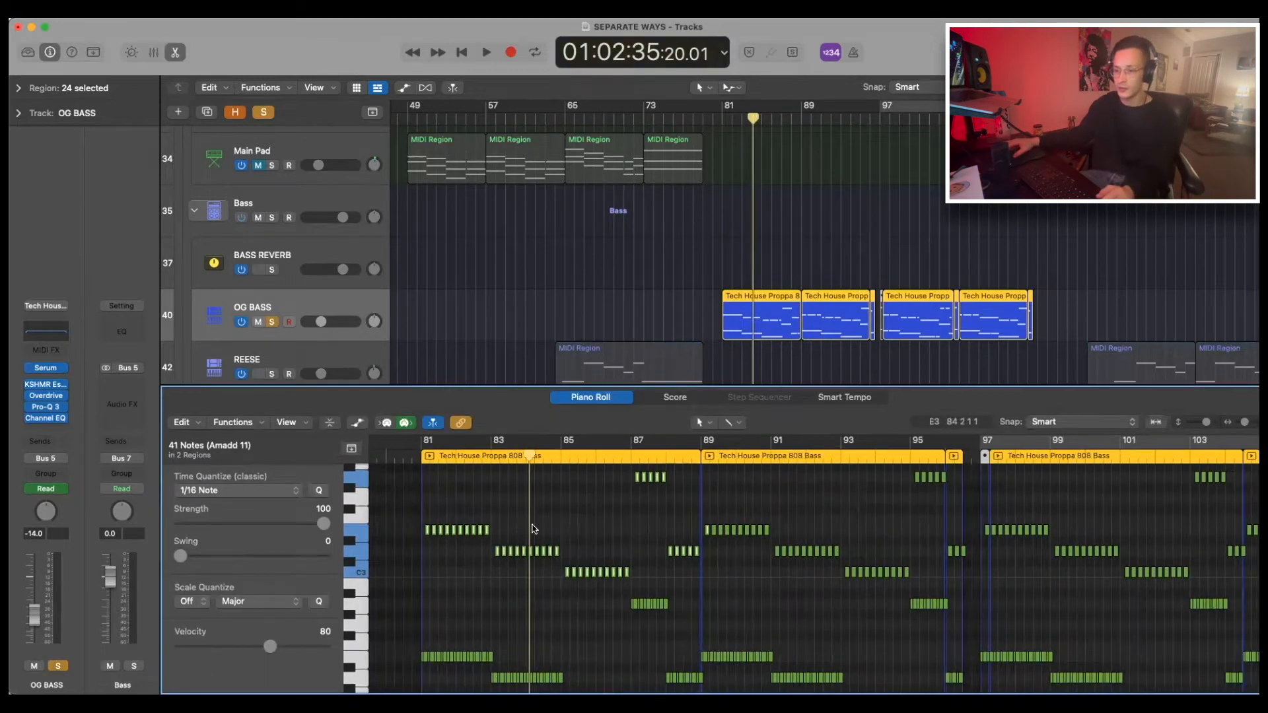
- Delete the higher-octave notes in the OG BASS region at bars 81 to 89 and play the remaining bass line
scroll(423, 530, "up", 1)
left_click_drag(389, 513, 634, 613)
left_click_drag(623, 487, 694, 588)
key("Delete")
key("space")
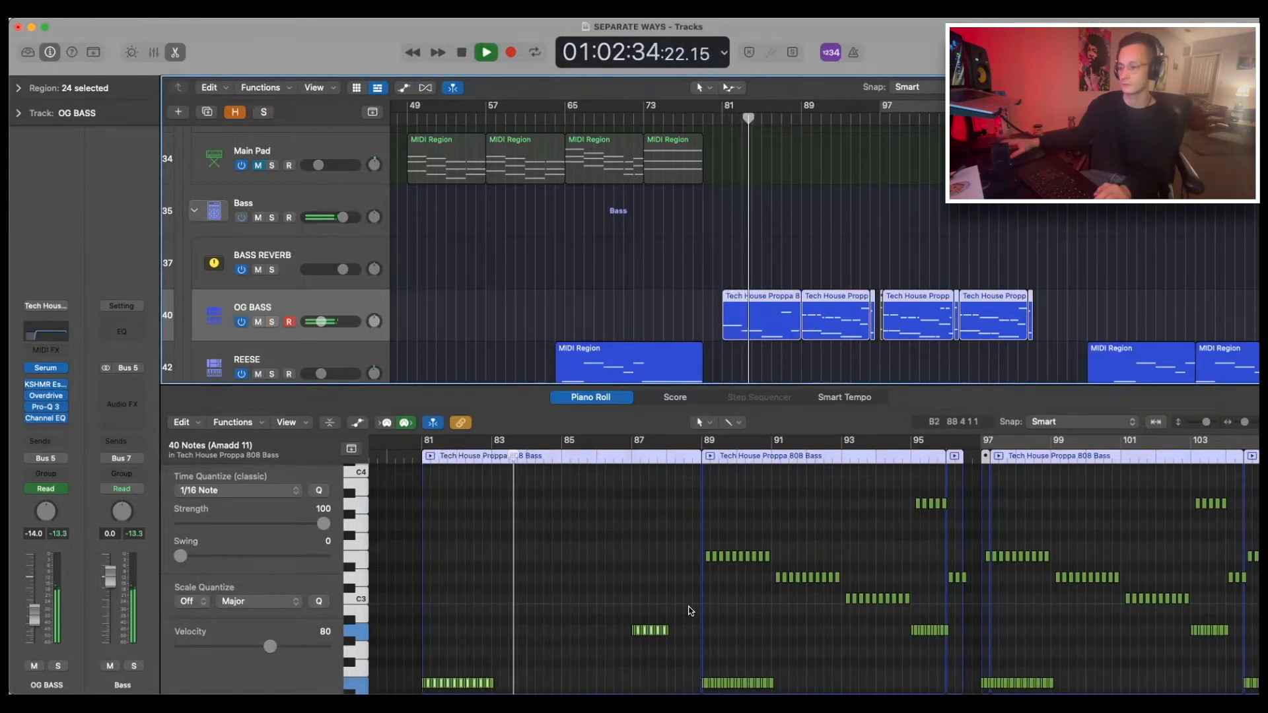
key("space")
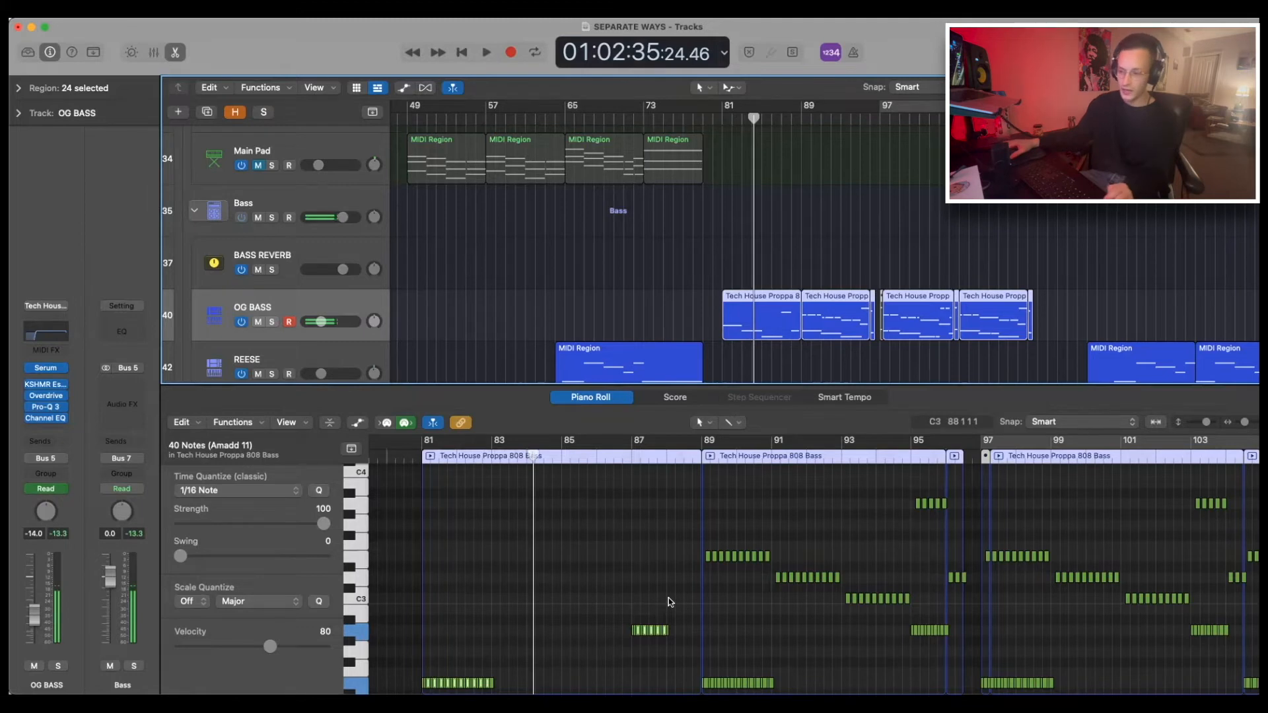
- Solo OG BASS and play its full note pattern from the start of the first region at bar 81 to about bar 85
scroll(668, 604, "up", 3)
scroll(668, 605, "down", 3)
scroll(670, 603, "up", 3)
scroll(668, 602, "left", 5)
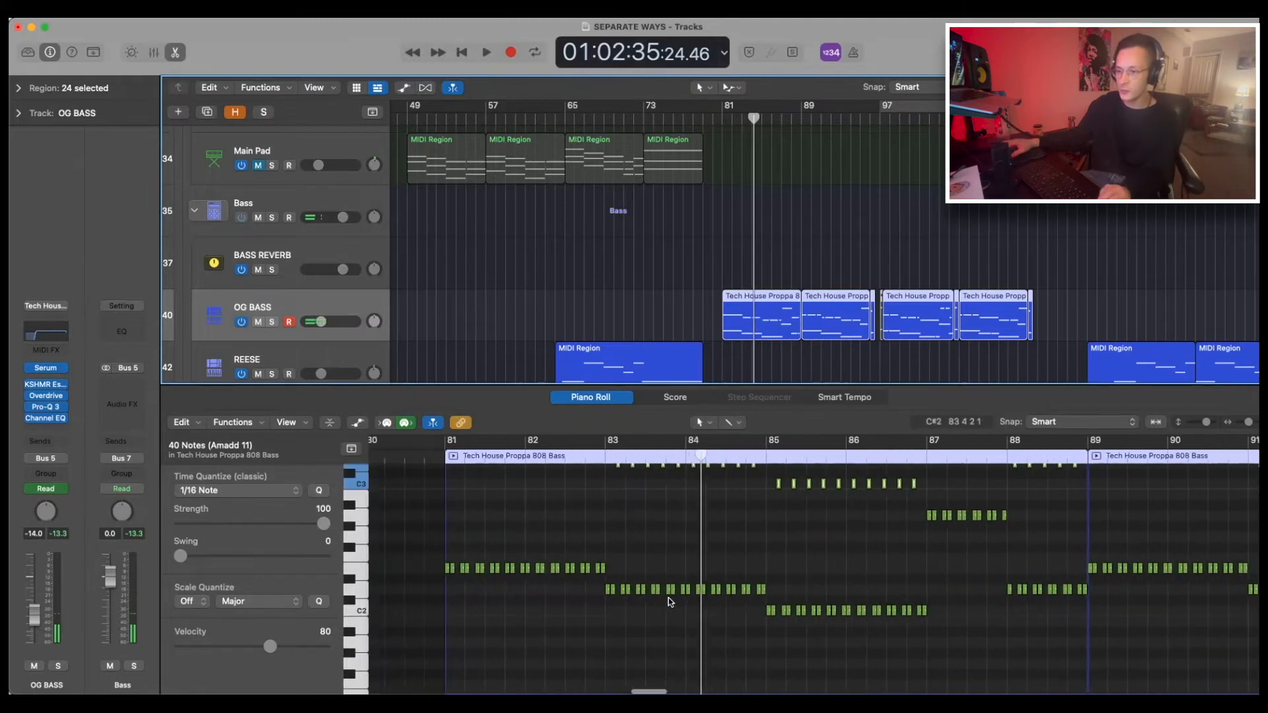
left_click(443, 456)
left_click(459, 456)
scroll(471, 467, "up", 6)
scroll(471, 467, "down", 2)
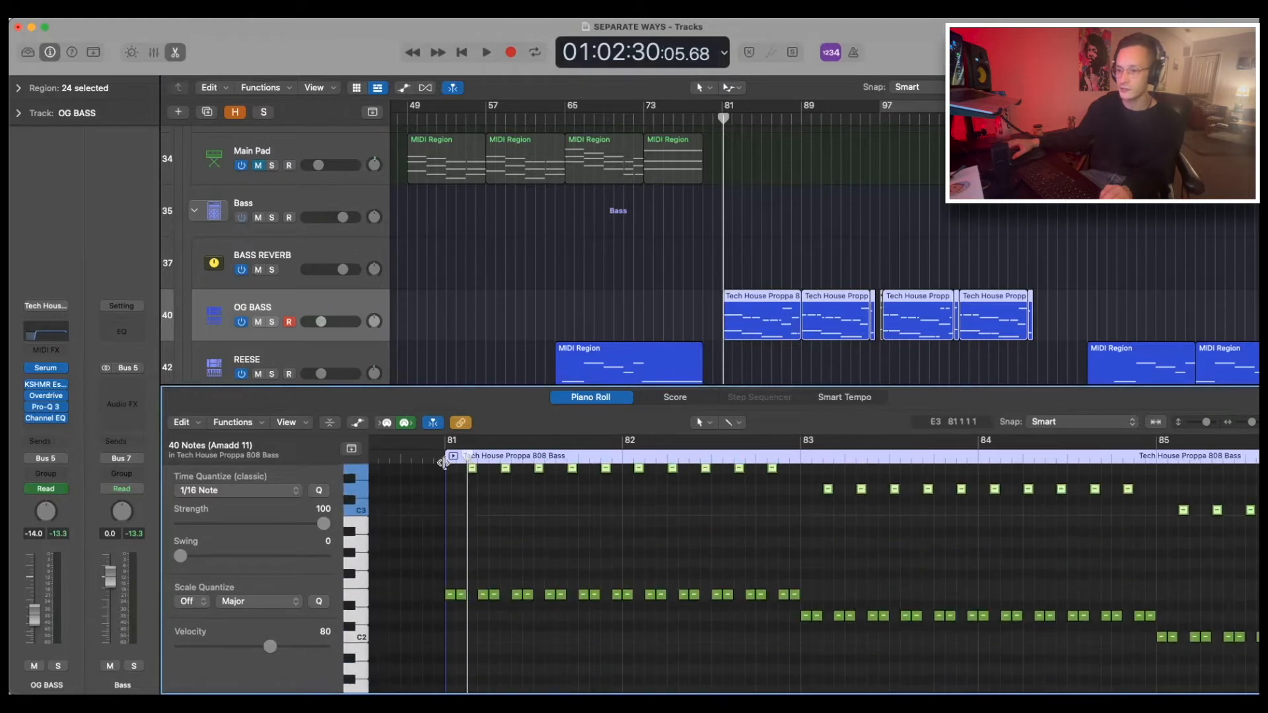
left_click(454, 461)
key("s")
key("space")
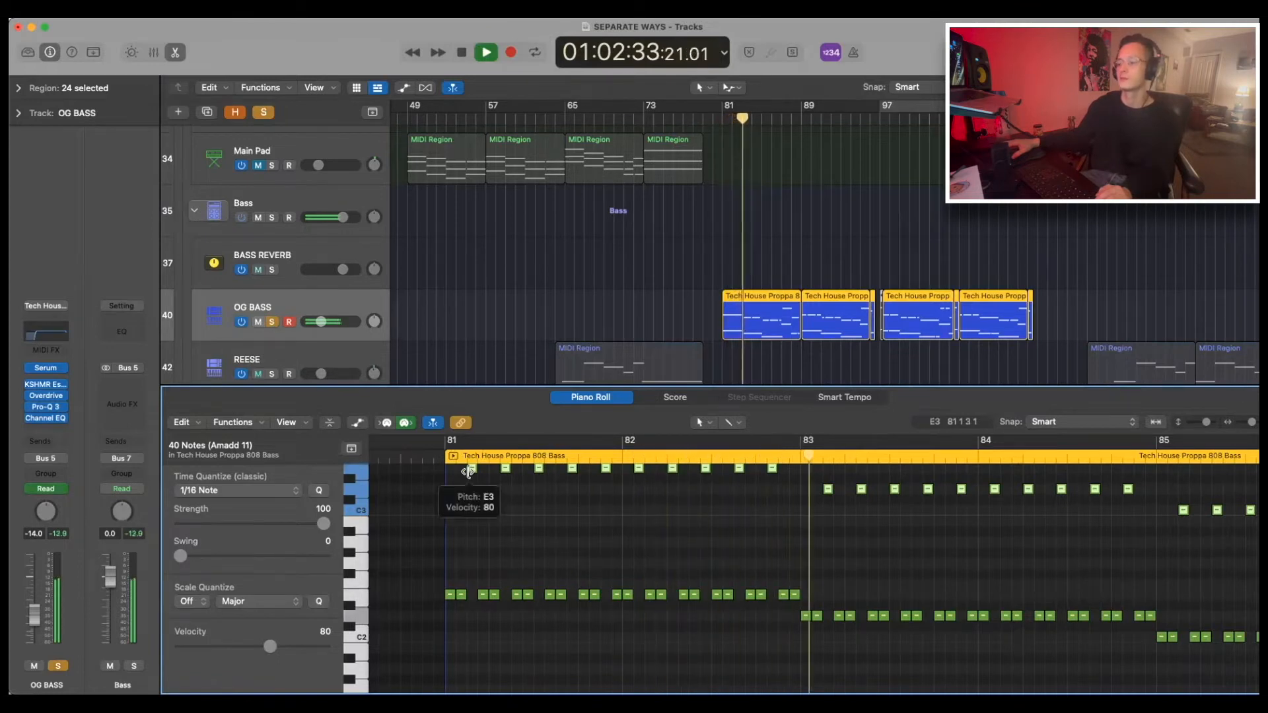
key("s")
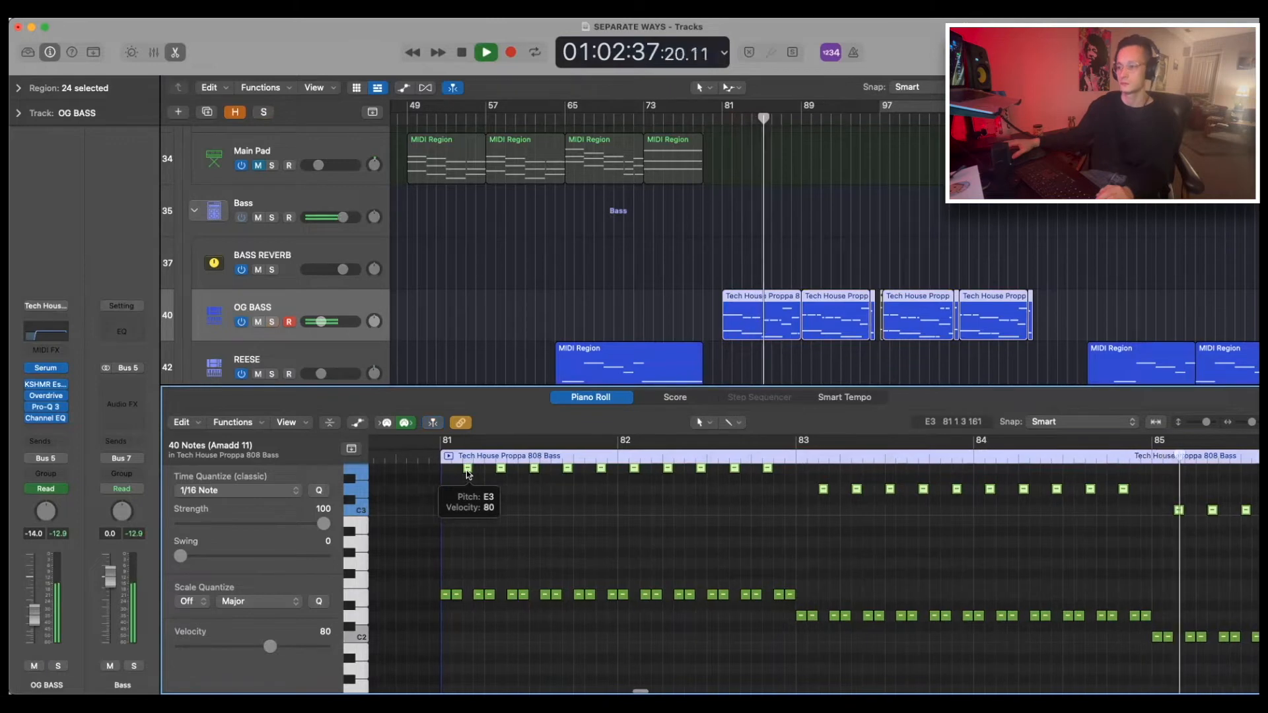
key("space")
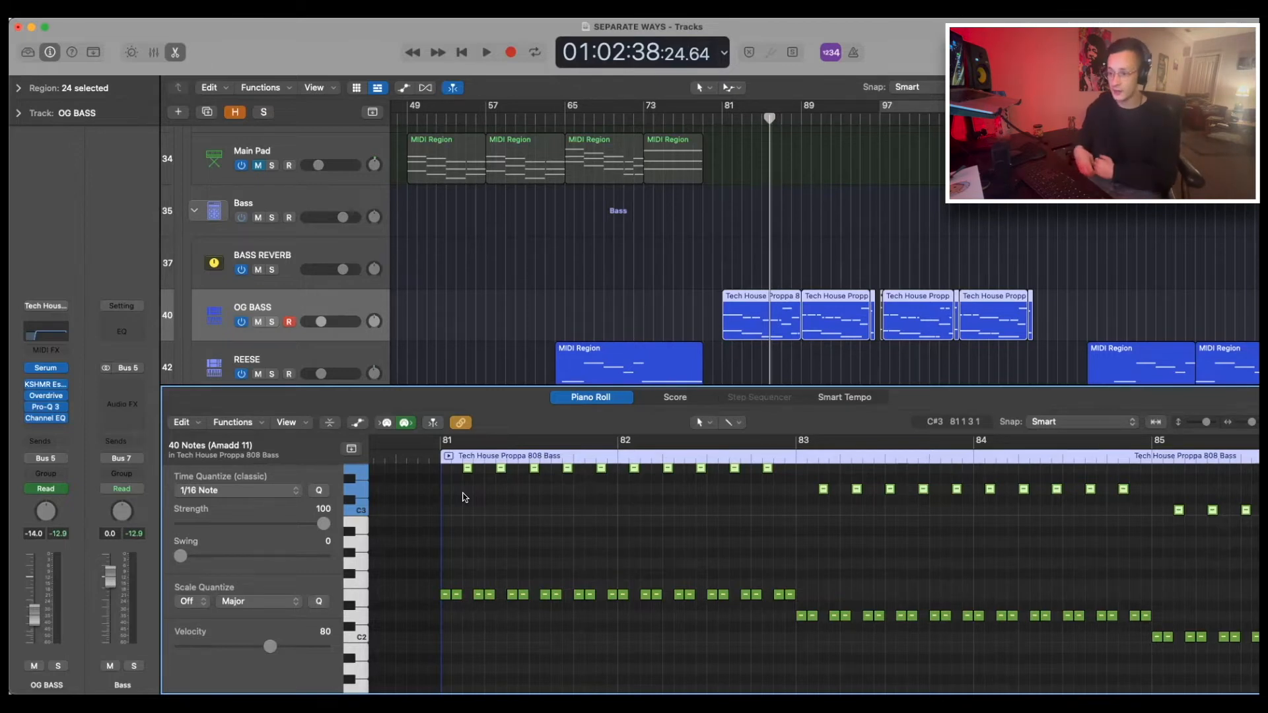
- Inspect the Serum, KSHMR Essentials, Overdrive, Pro-Q 3 and Channel EQ plug-ins on OG BASS and close the Piano Roll
left_click(45, 368)
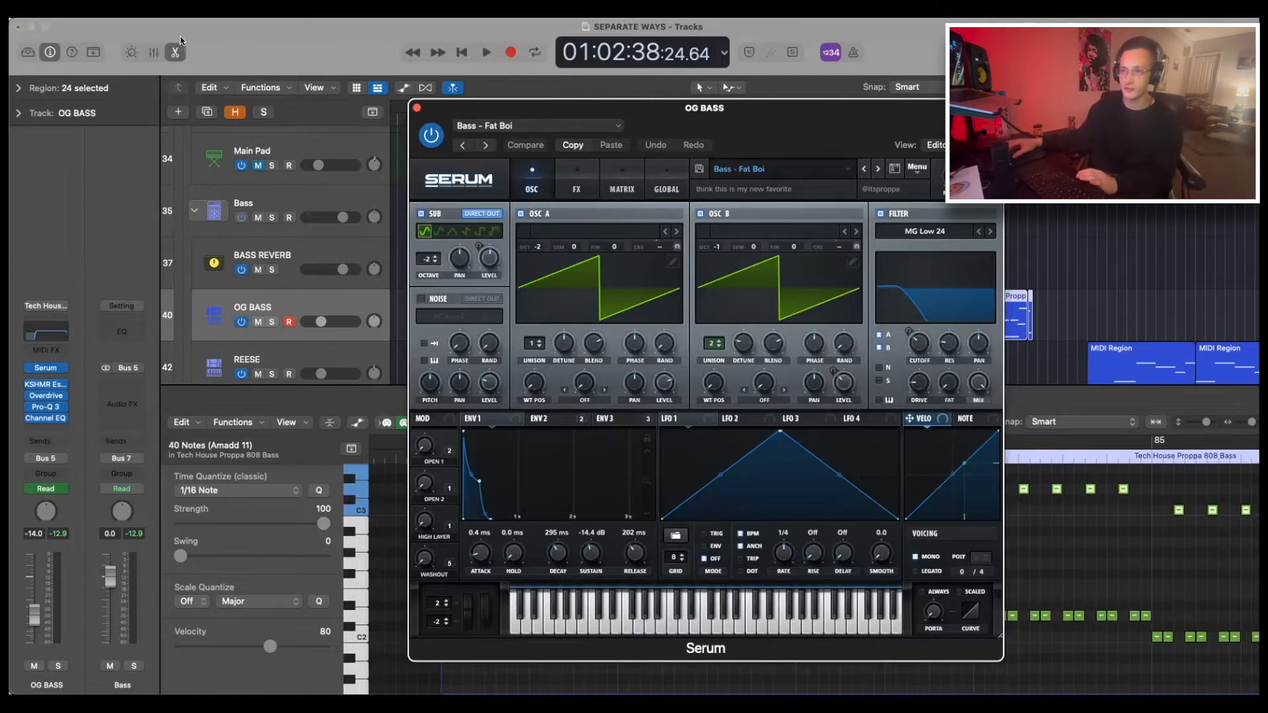
left_click(416, 107)
left_click(45, 384)
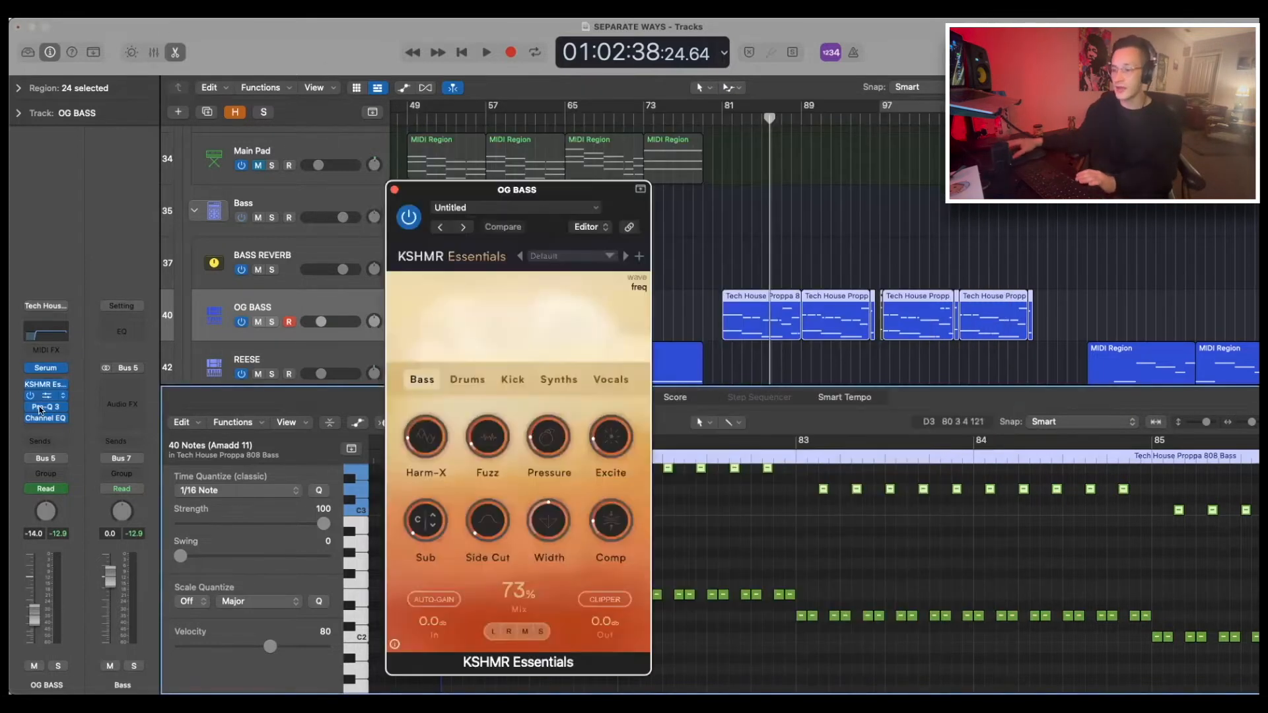
left_click(395, 191)
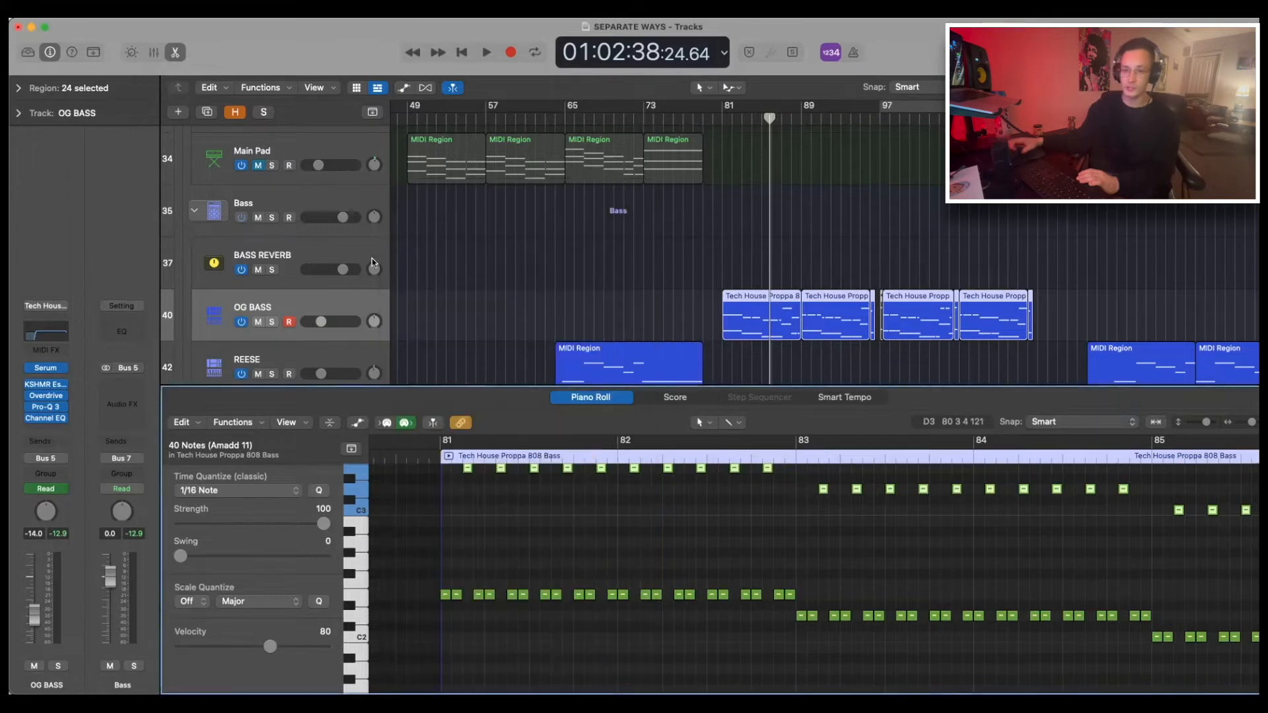
left_click(45, 400)
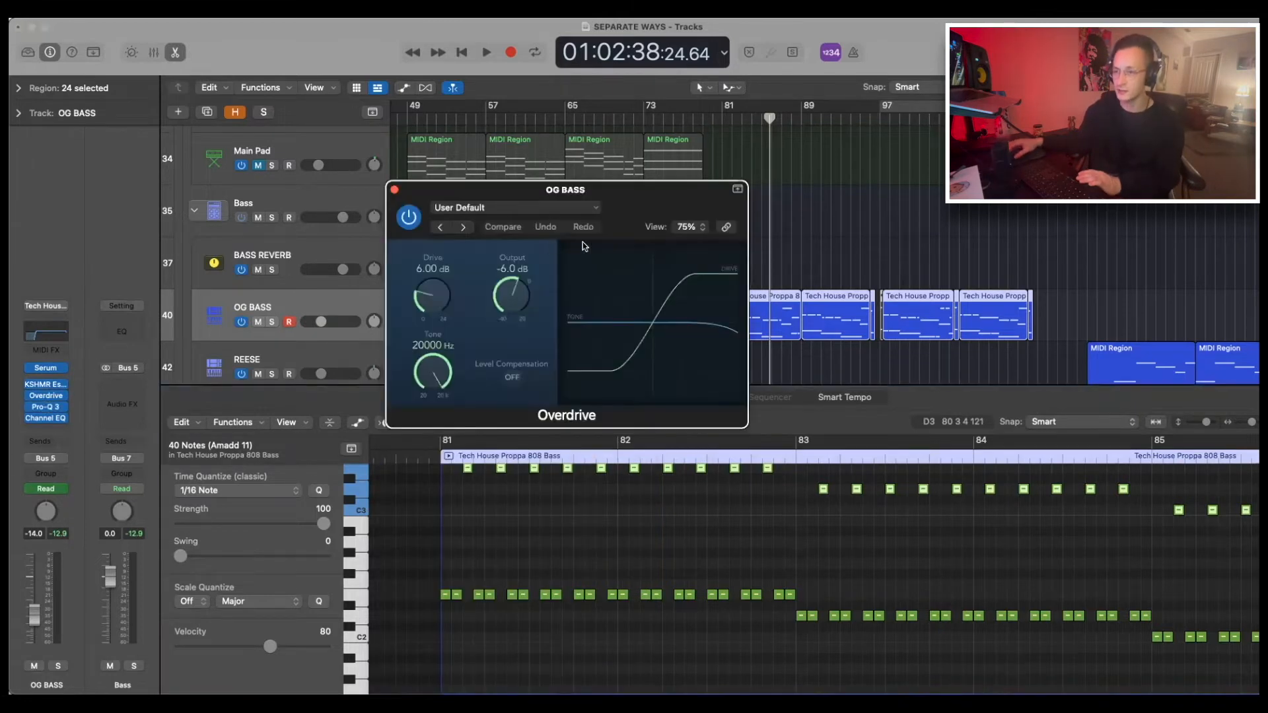
left_click_drag(424, 189, 430, 181)
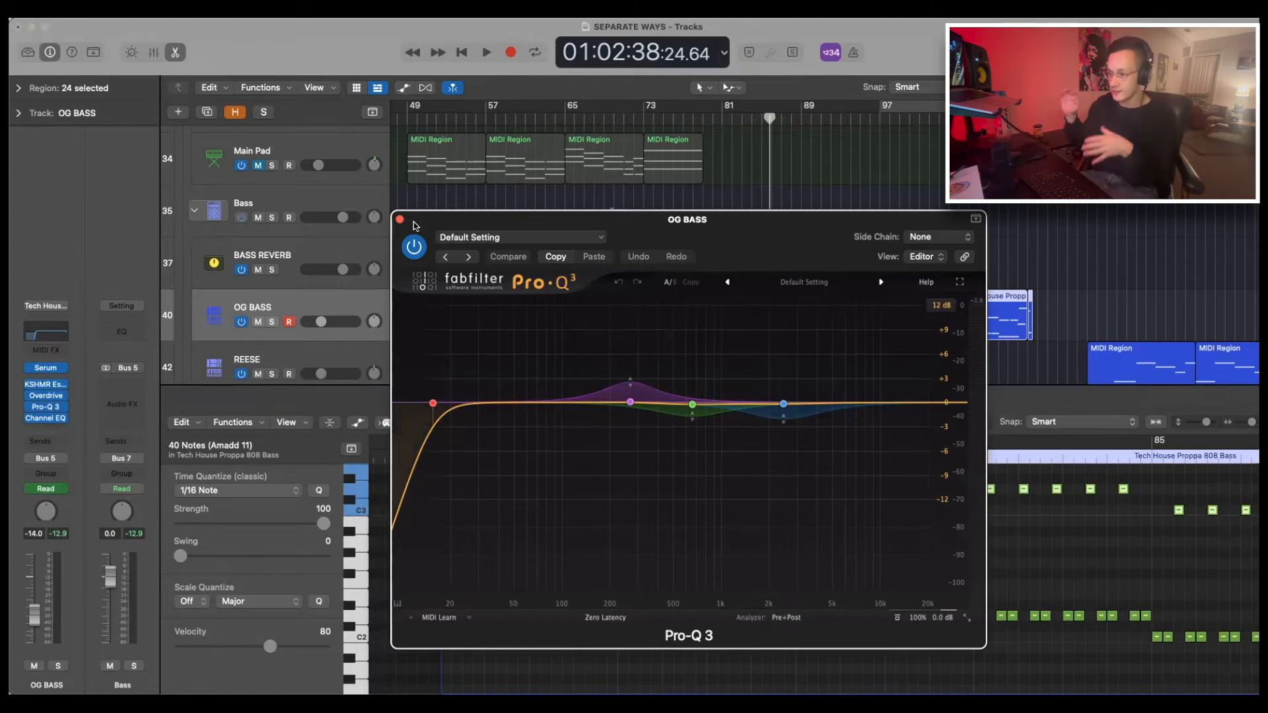
left_click(46, 418)
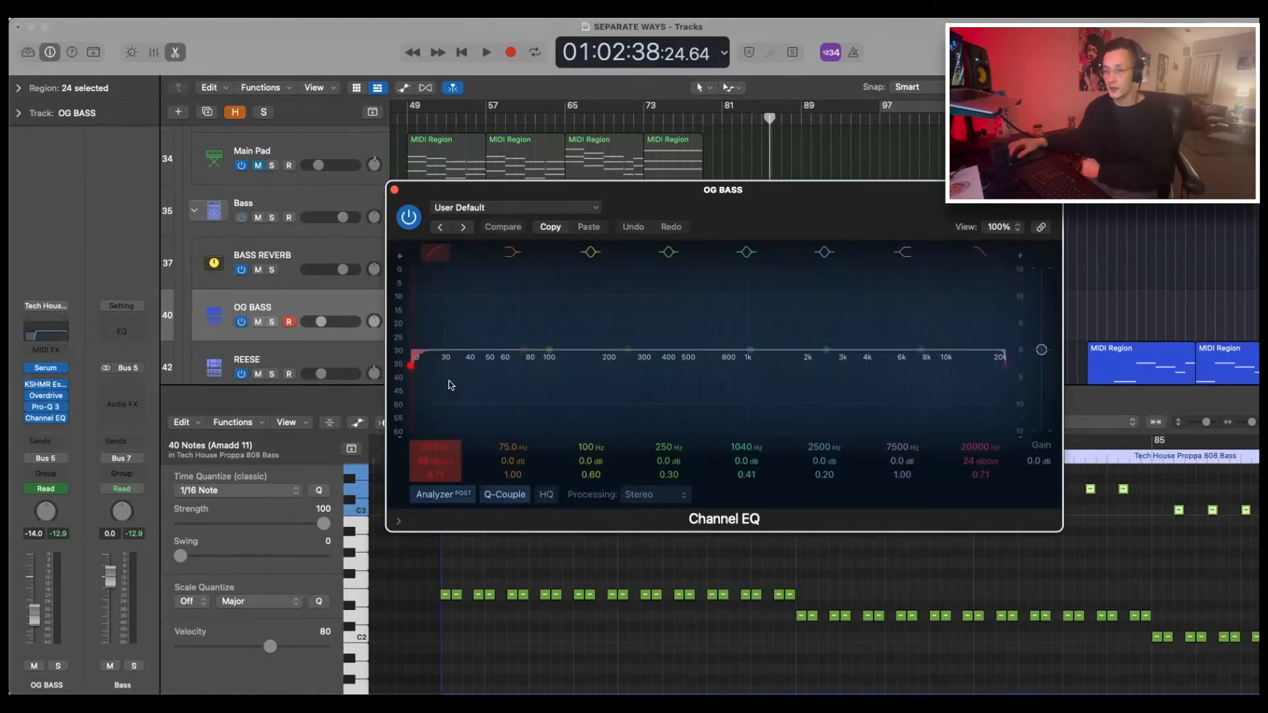
key("super+w")
key("e")
- Reveal the hidden tracks to examine the muted bass layers 2ND TRY, TOP, LOW and SUB, and hide them again
key("h")
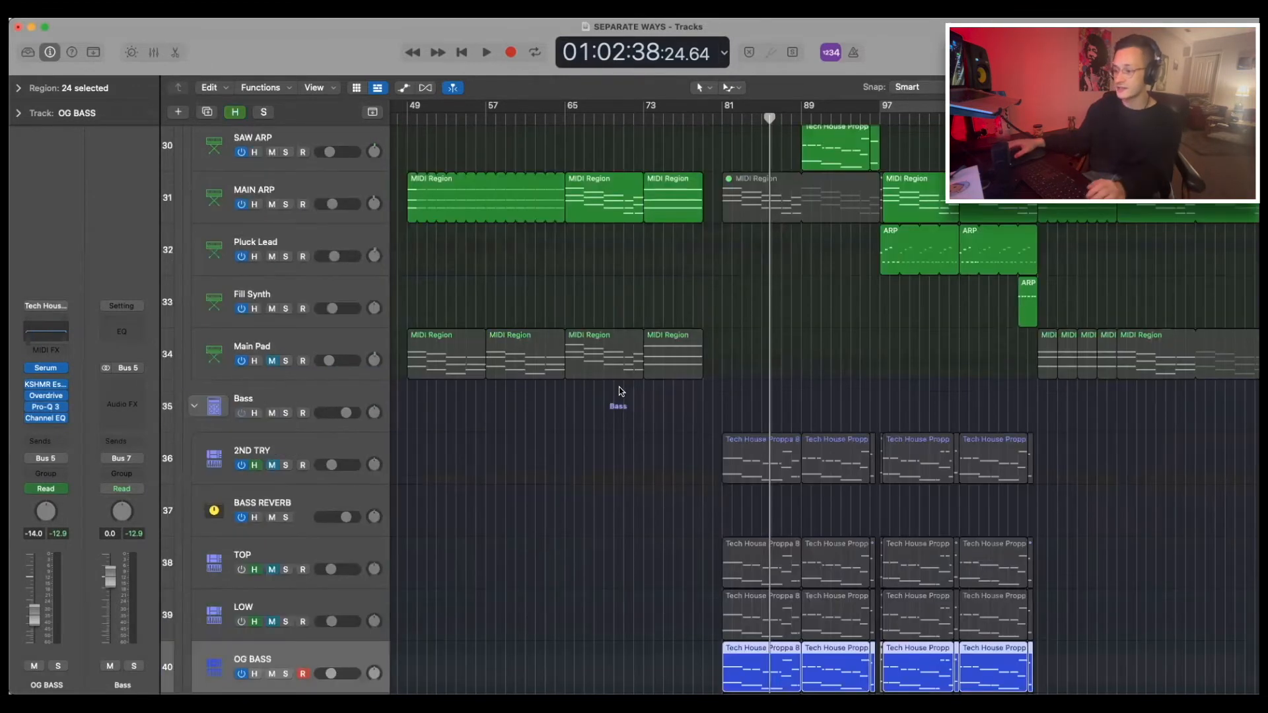
scroll(714, 408, "down", 5)
scroll(714, 407, "up", 3)
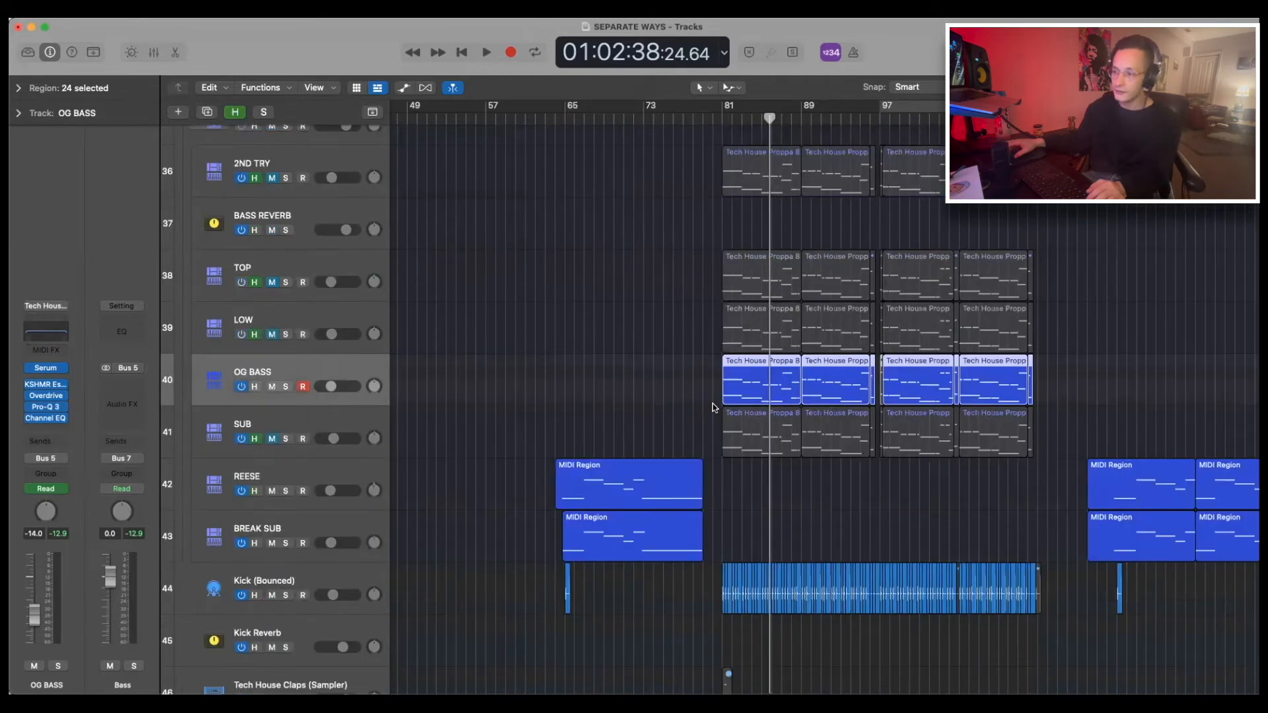
scroll(663, 390, "up", 1)
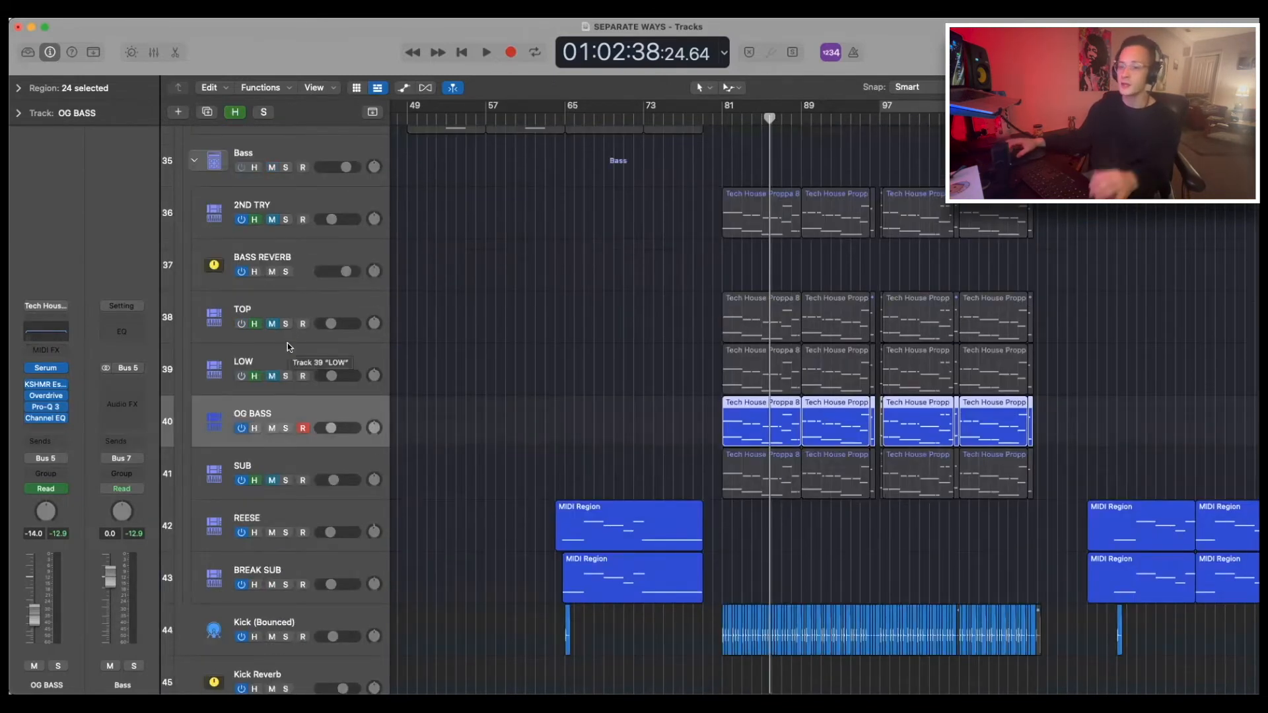
key("ctrl+h")
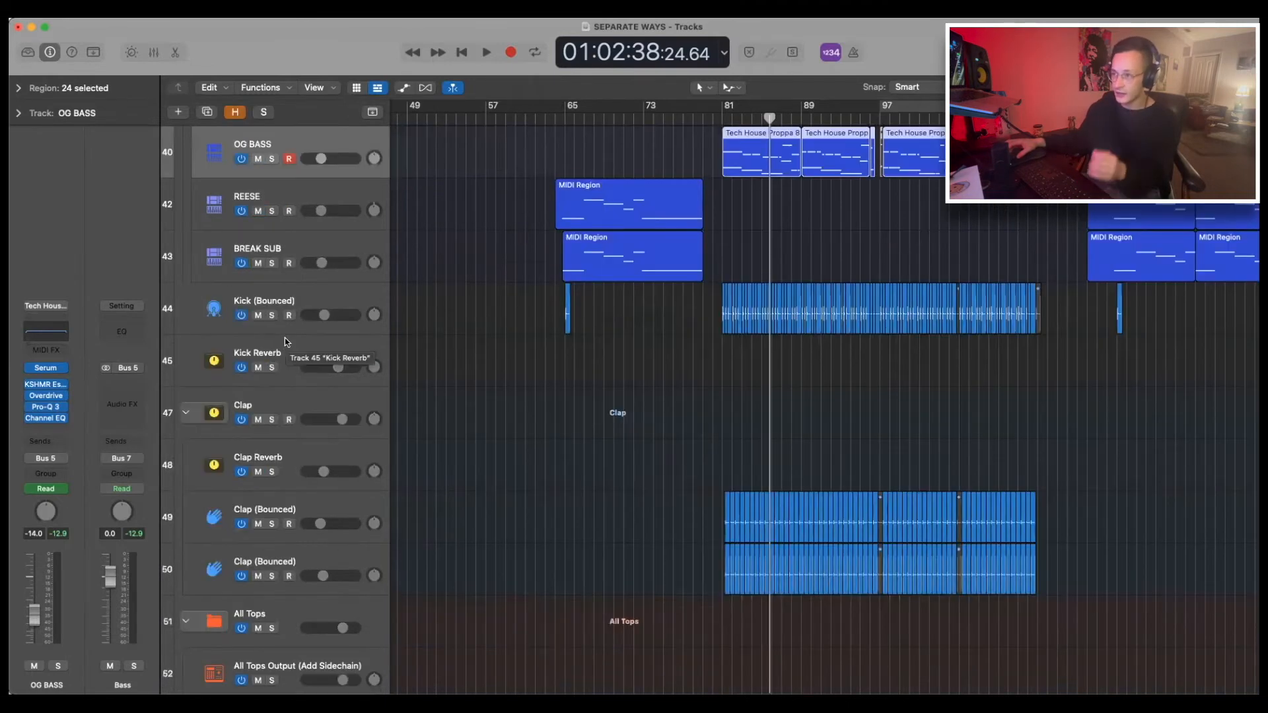
scroll(477, 343, "up", 3)
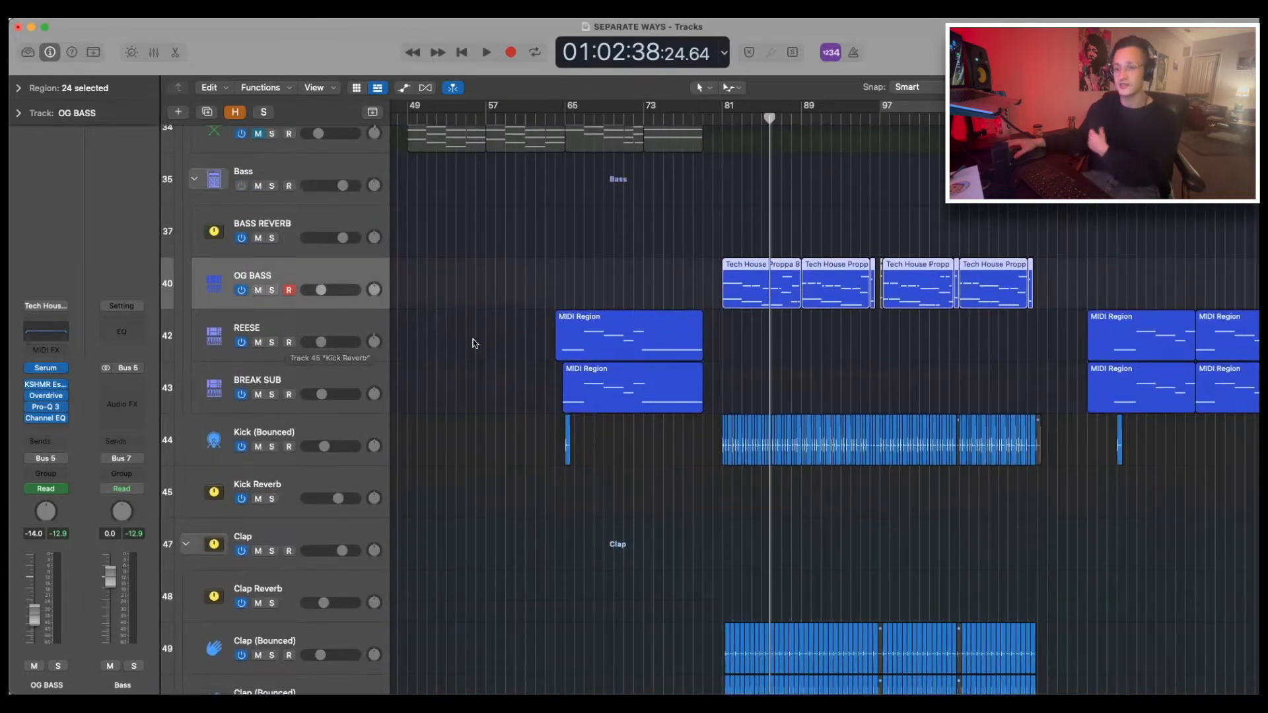
scroll(473, 339, "up", 1)
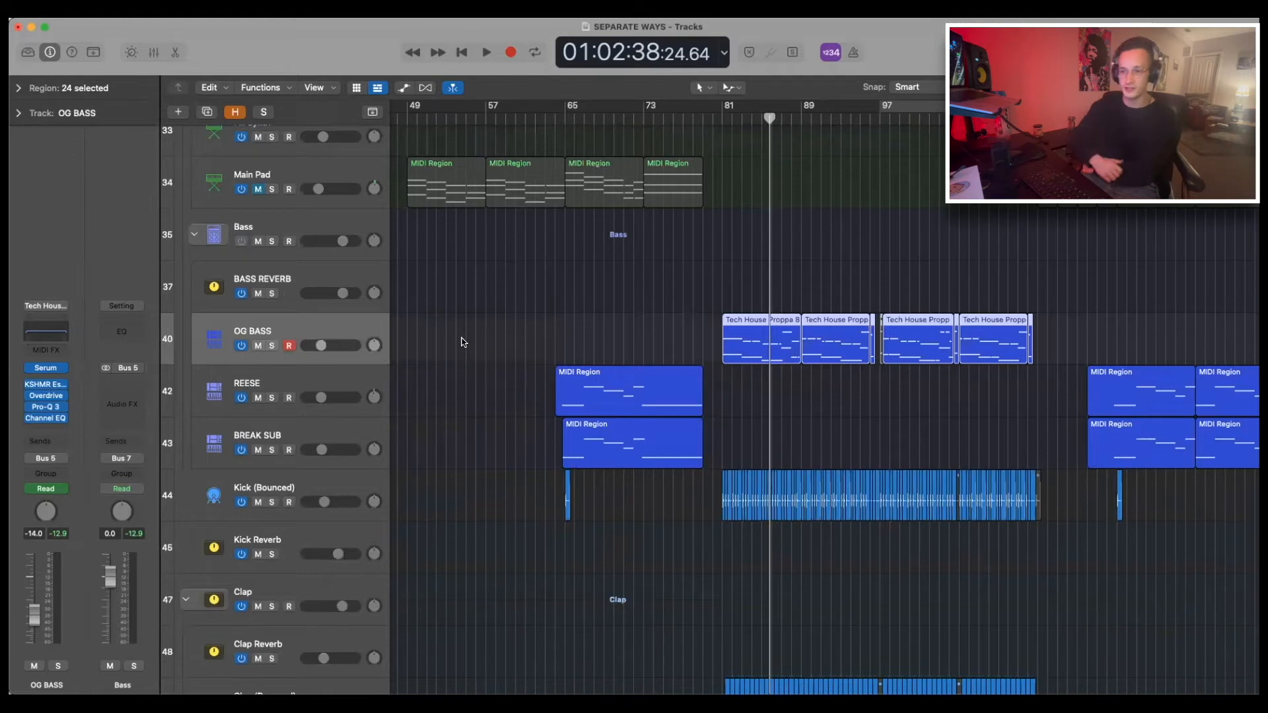
- Select and solo the Kick (Bounced) track and solo both Clap (Bounced) tracks with it
key("super+a")
scroll(595, 376, "up", 3)
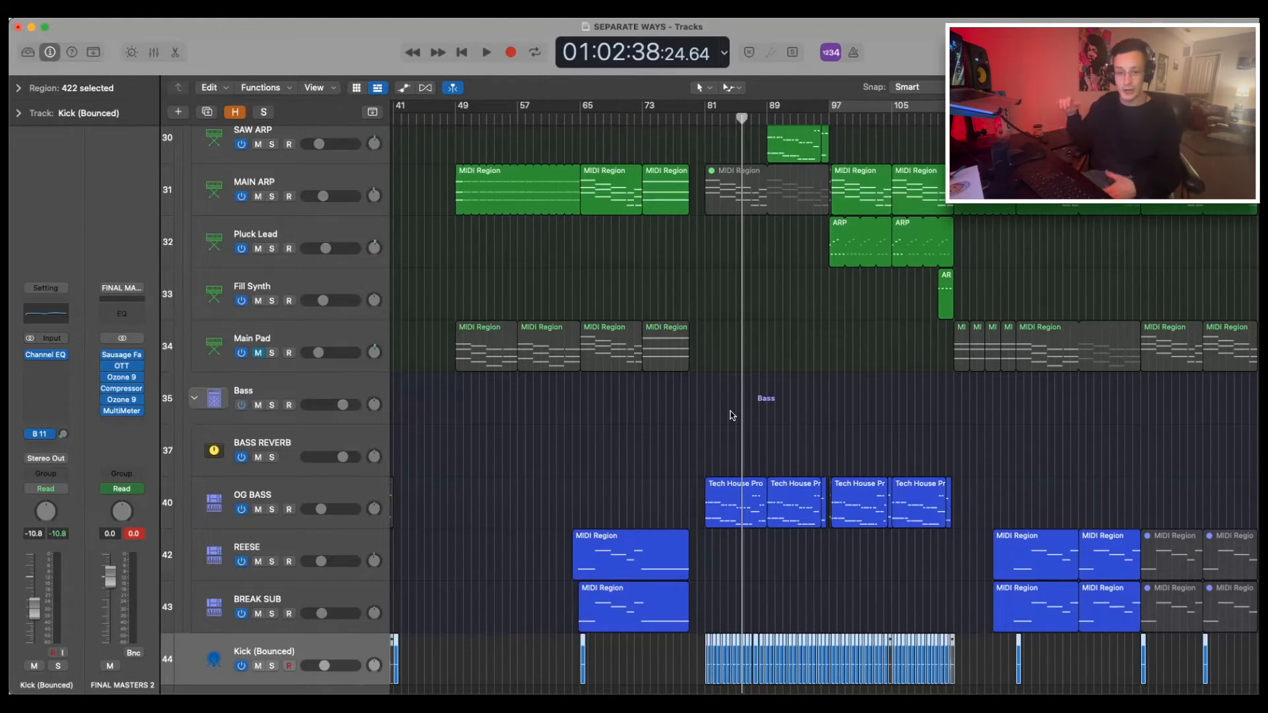
scroll(660, 397, "down", 2)
scroll(502, 350, "down", 5)
key("s")
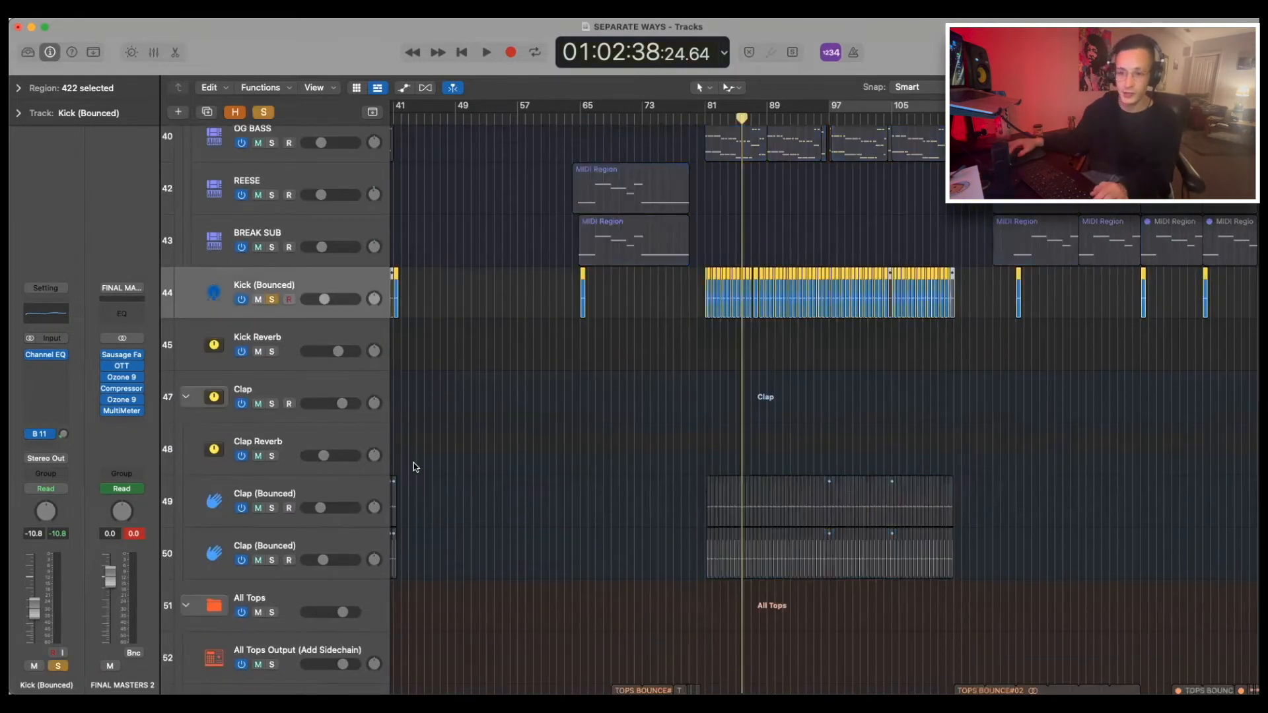
left_click(272, 509)
left_click(274, 563)
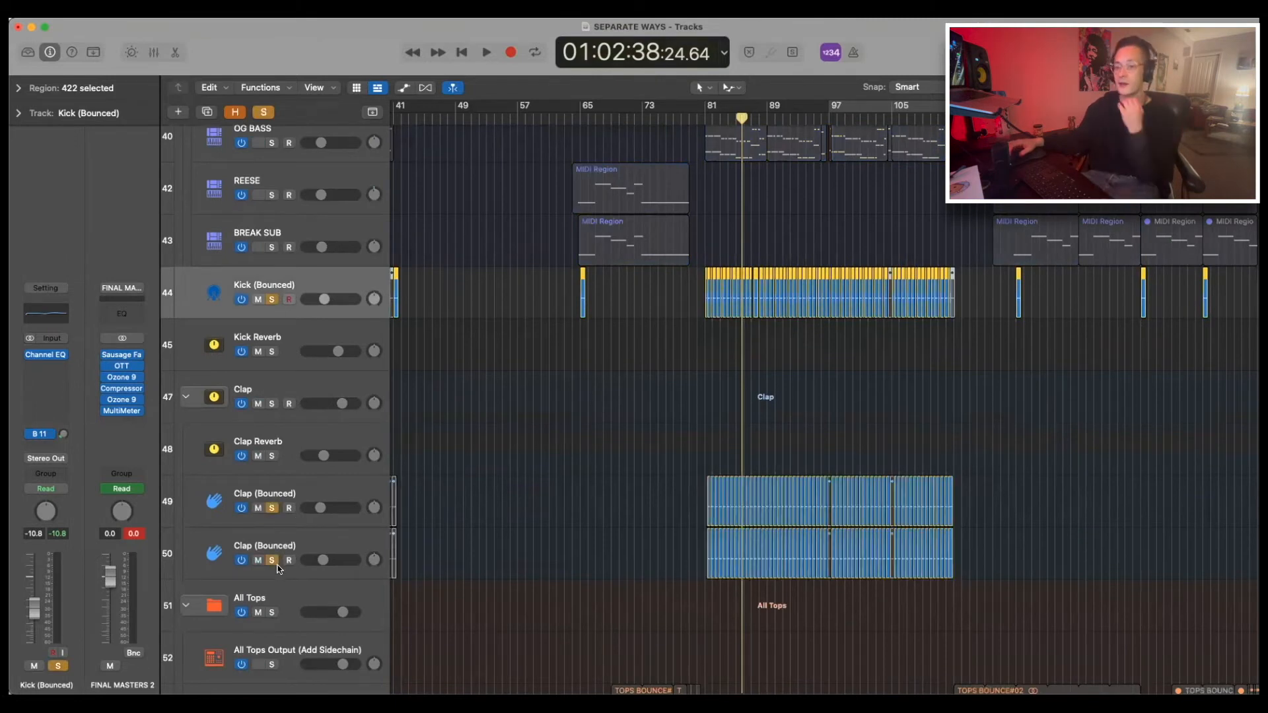
- Select the Kick Reverb track and place the playhead at bar 81, where the drop's kick regions begin
left_click(282, 445)
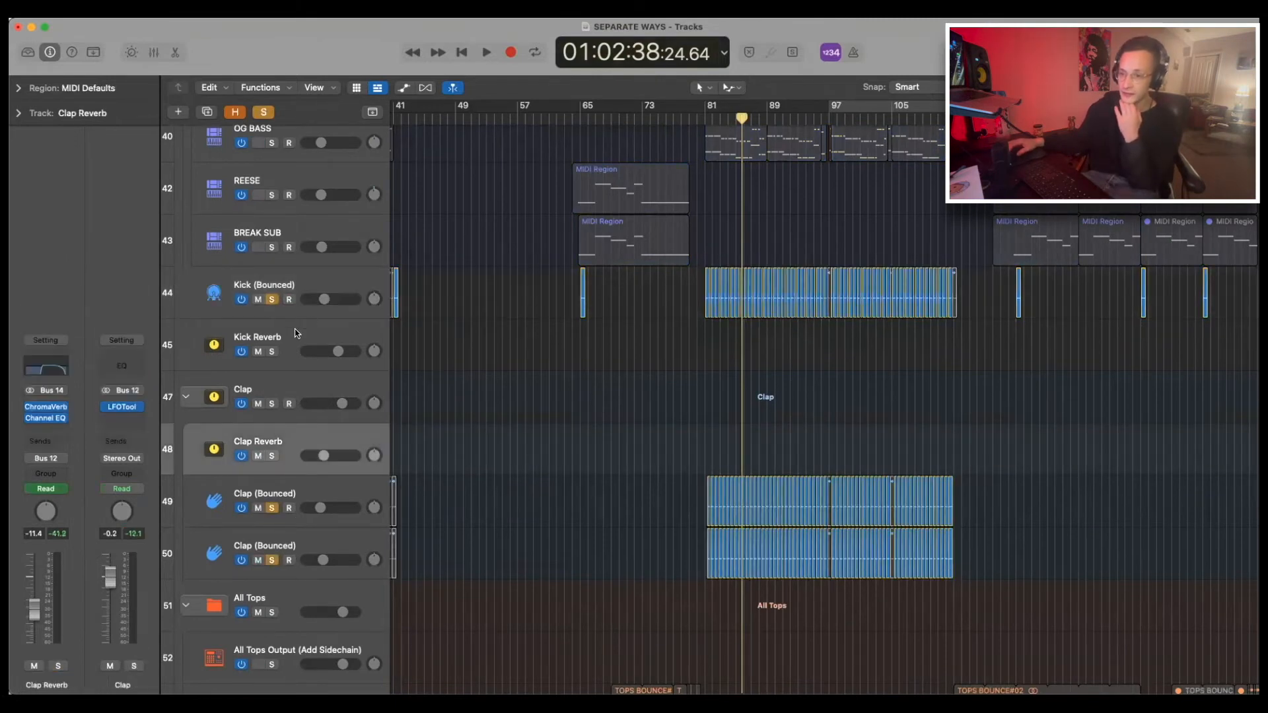
left_click(297, 337)
key("super+Right")
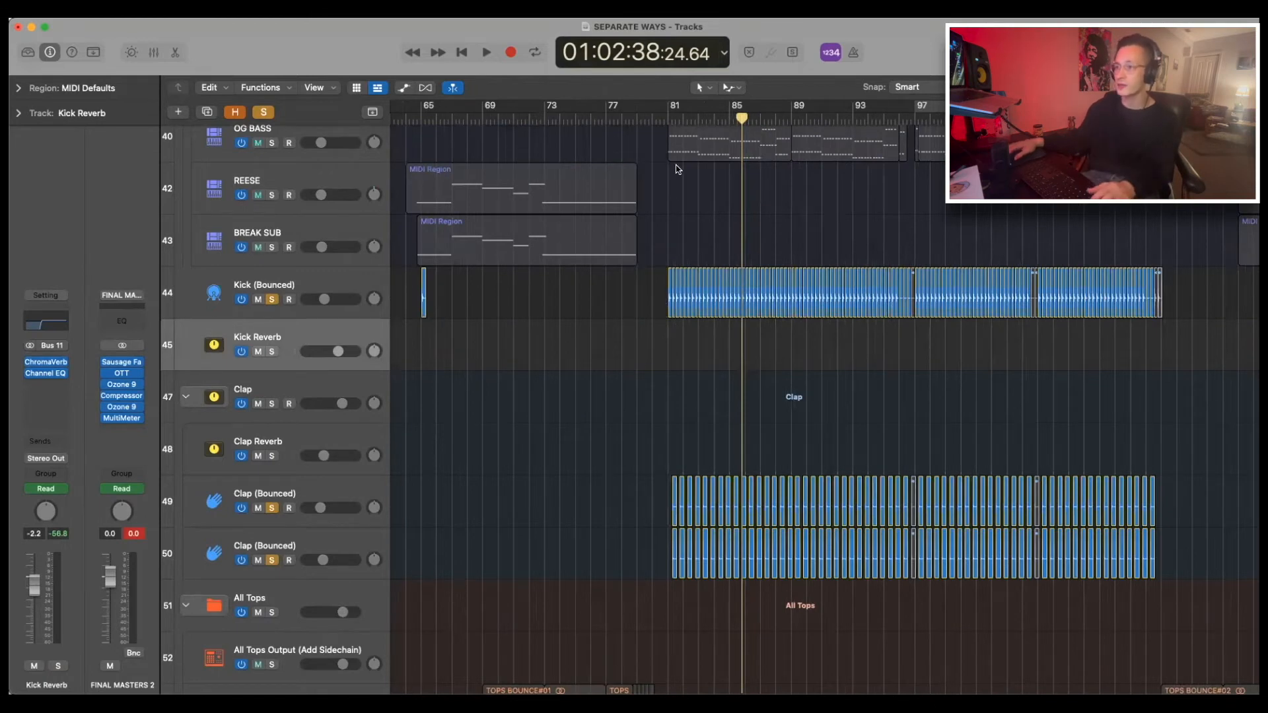
left_click(667, 119)
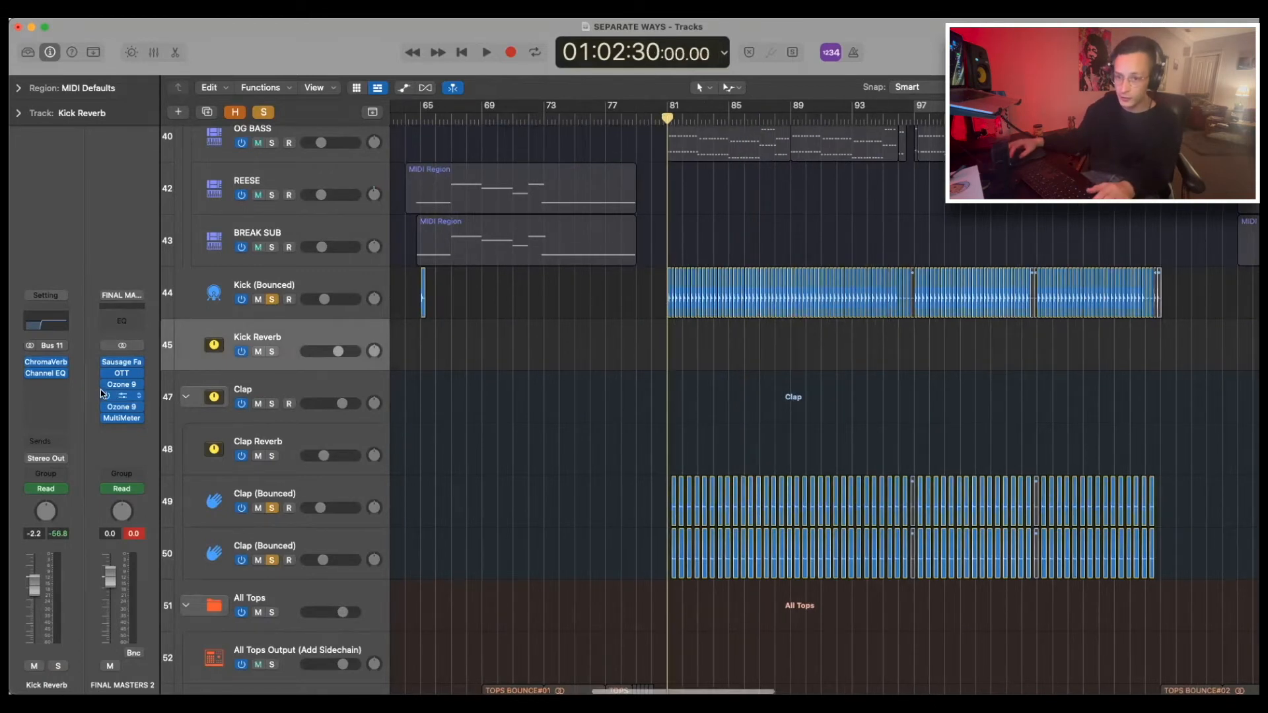
- Inspect the Channel EQ on the Kick Reverb track and select the Clap Reverb track
left_click(46, 373)
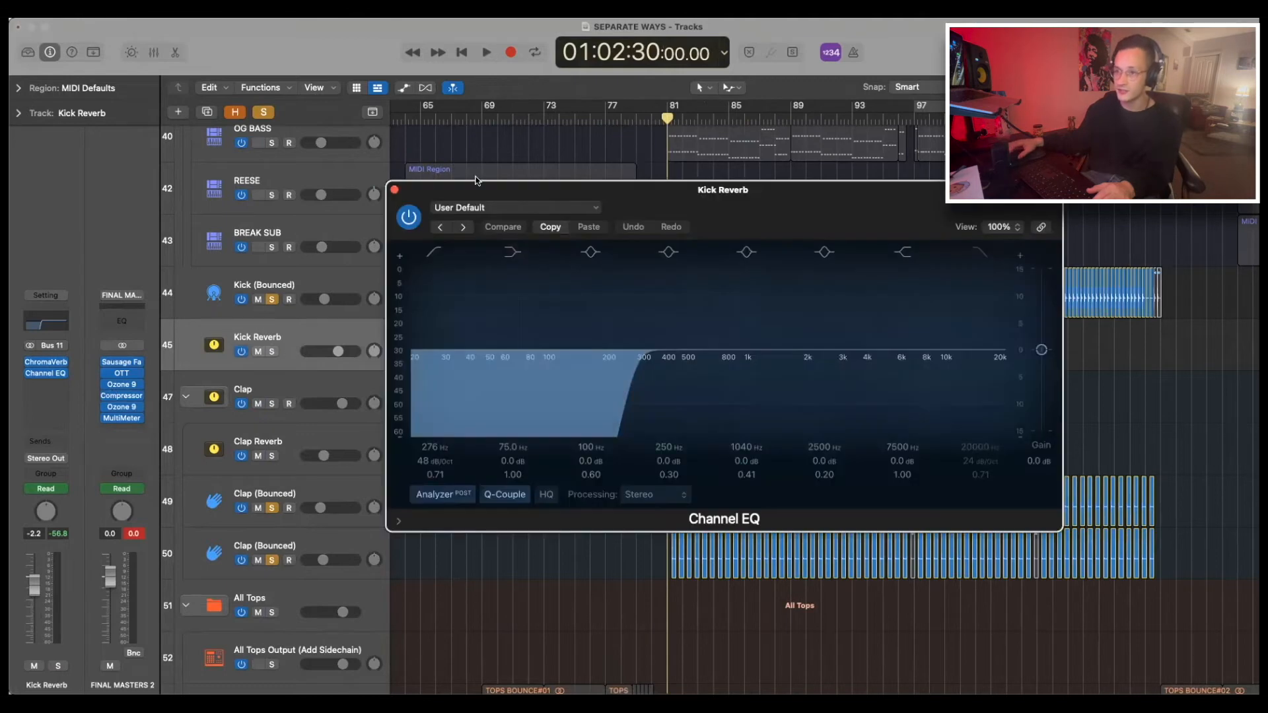
left_click(395, 190)
left_click(310, 442)
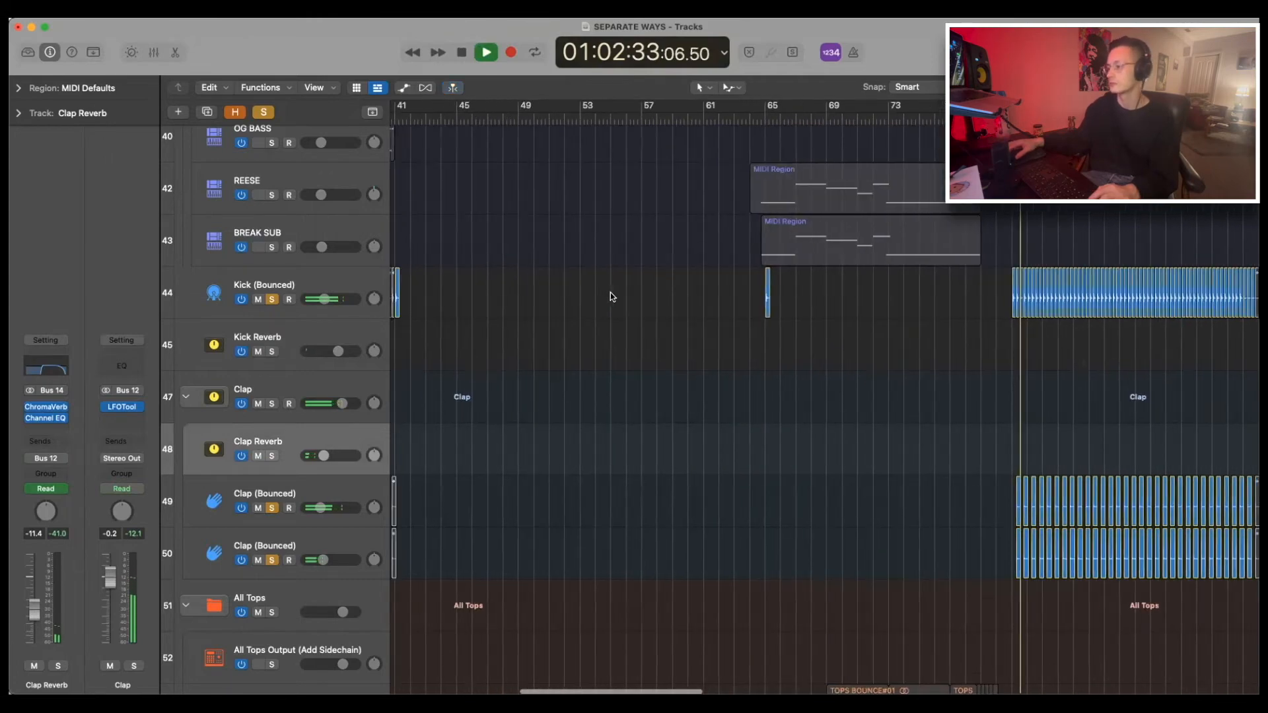
- Stop playback, solo the Tech House Hats track and set a cycle range from bar 81 to bar 89
key("space")
scroll(356, 267, "down", 10)
left_click(228, 225)
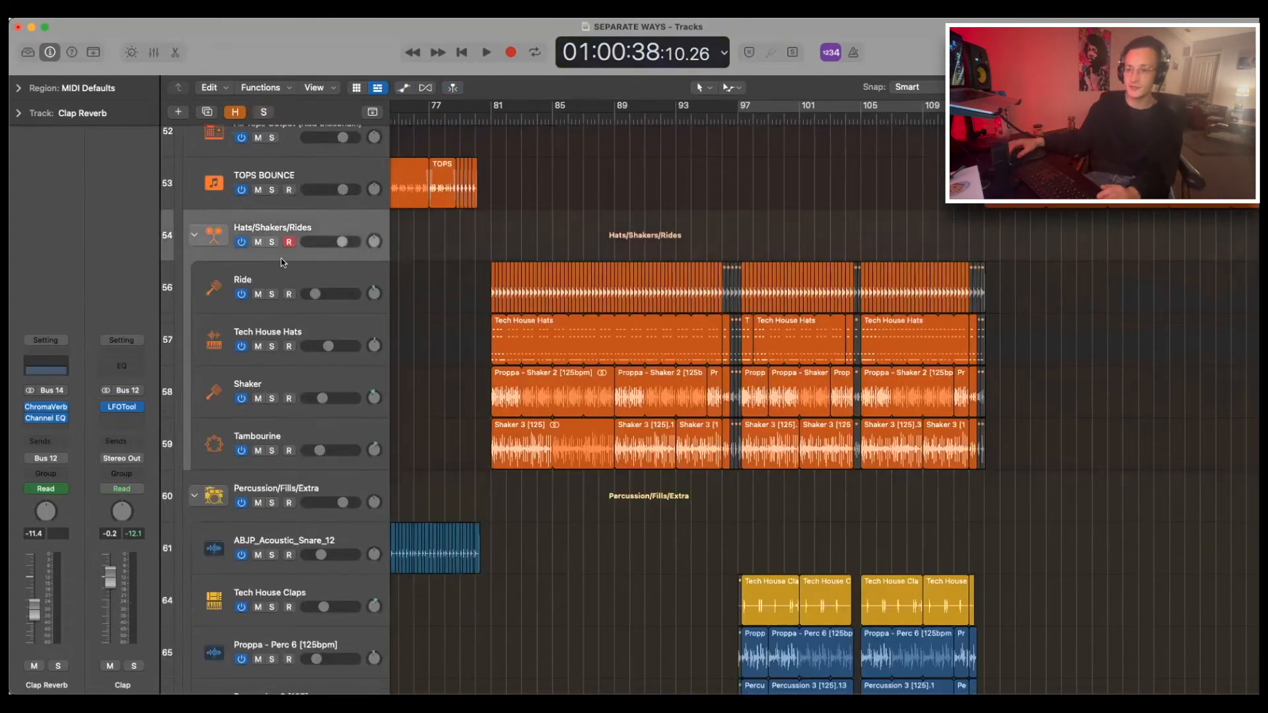
left_click(281, 327)
left_click(272, 346)
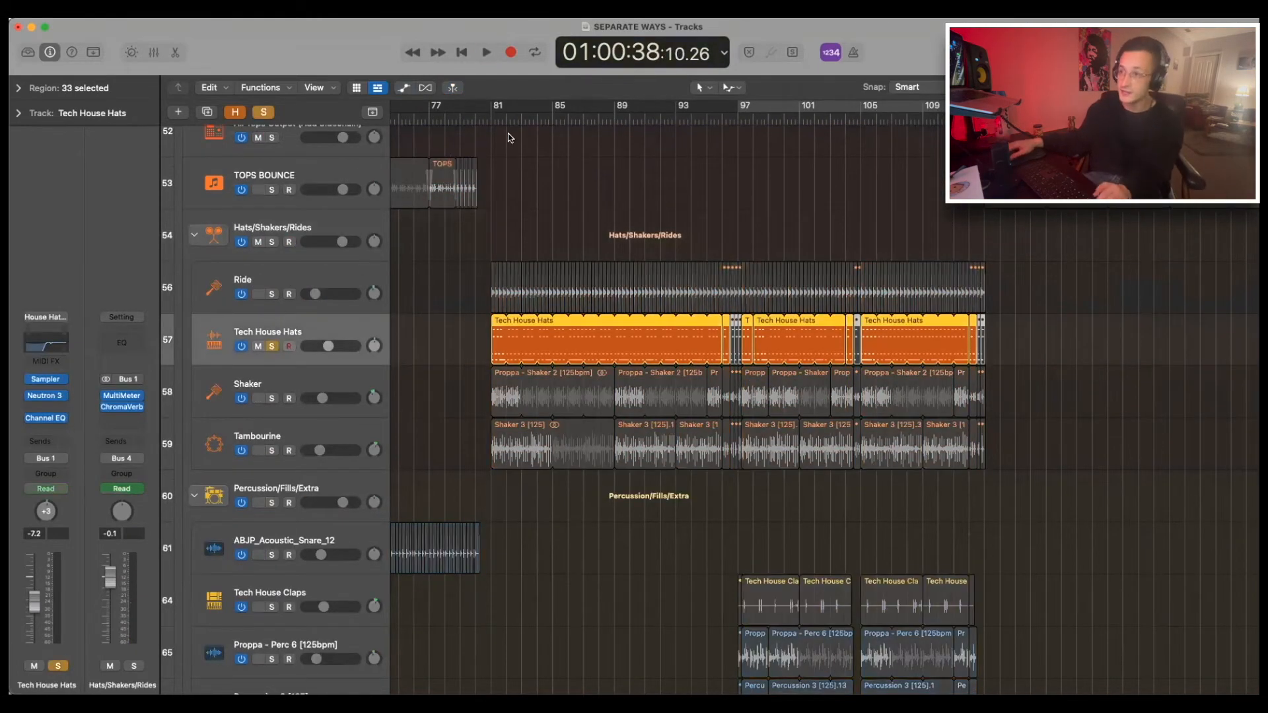
left_click_drag(497, 108, 615, 107)
- Open the first Tech House Hats region in the Piano Roll and examine its note pattern, auditioning individual notes
left_click(492, 329)
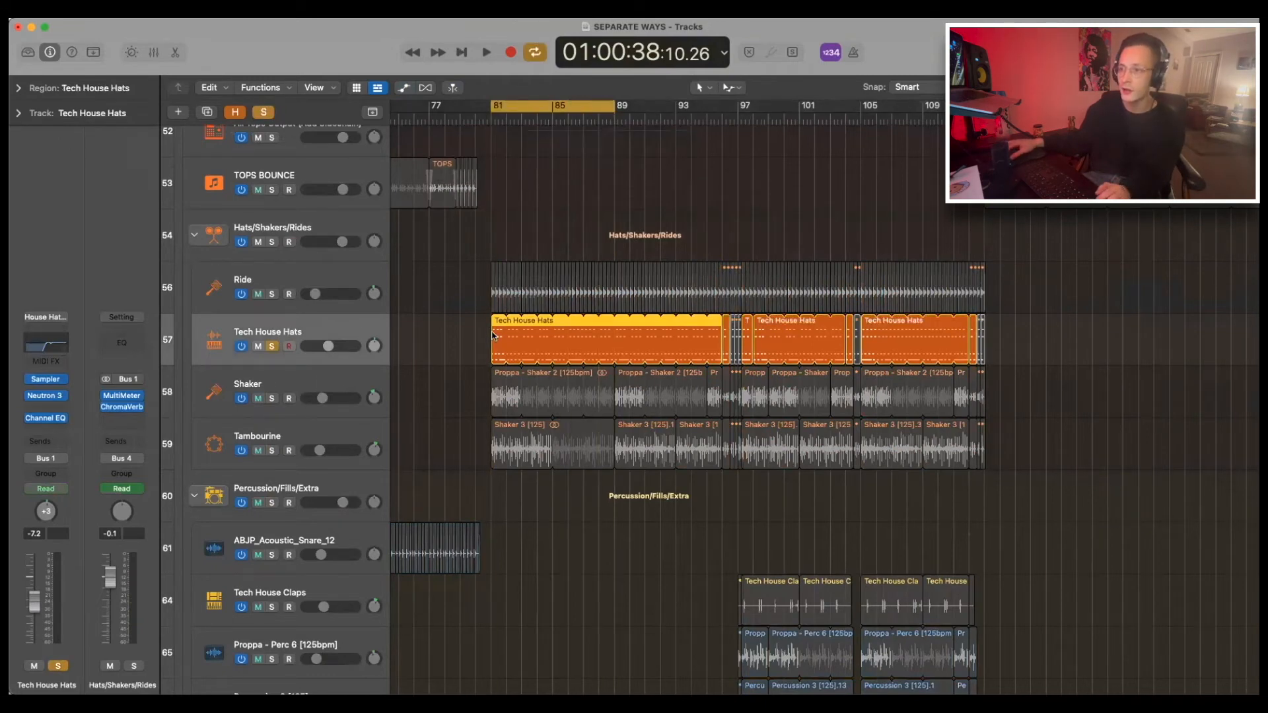
double_click(493, 336)
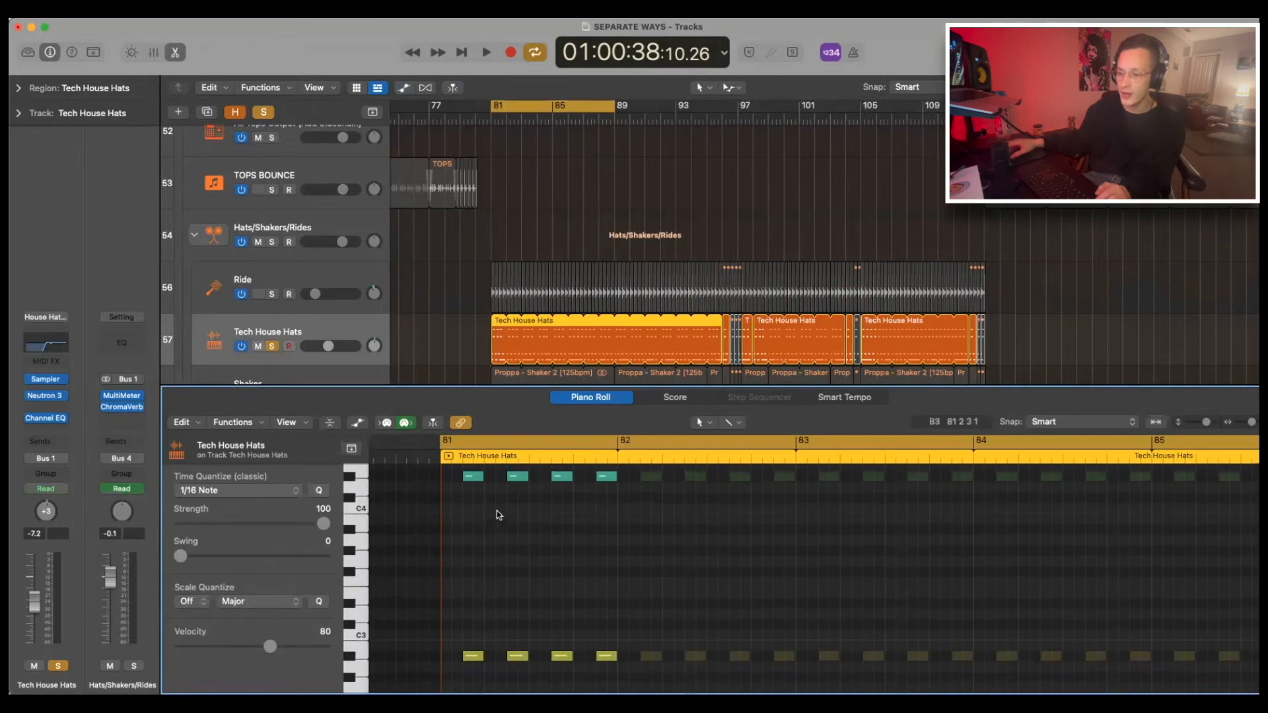
left_click(473, 655)
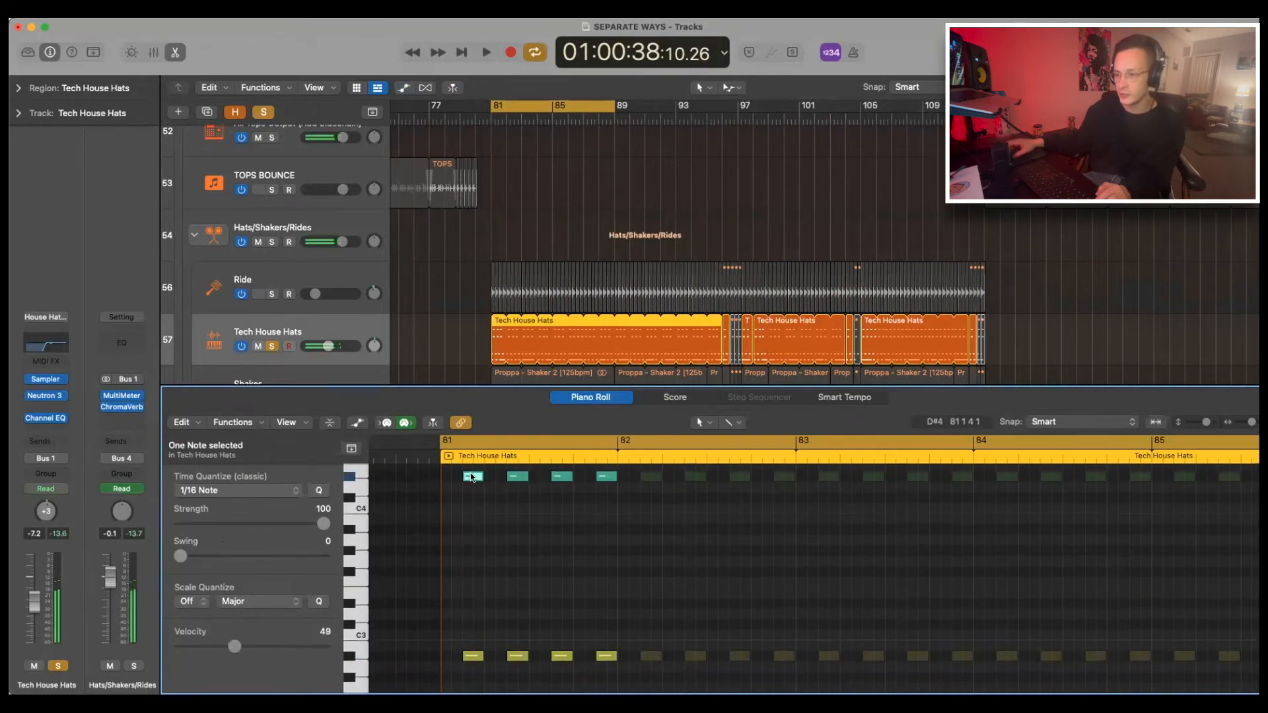
scroll(522, 612, "down", 10)
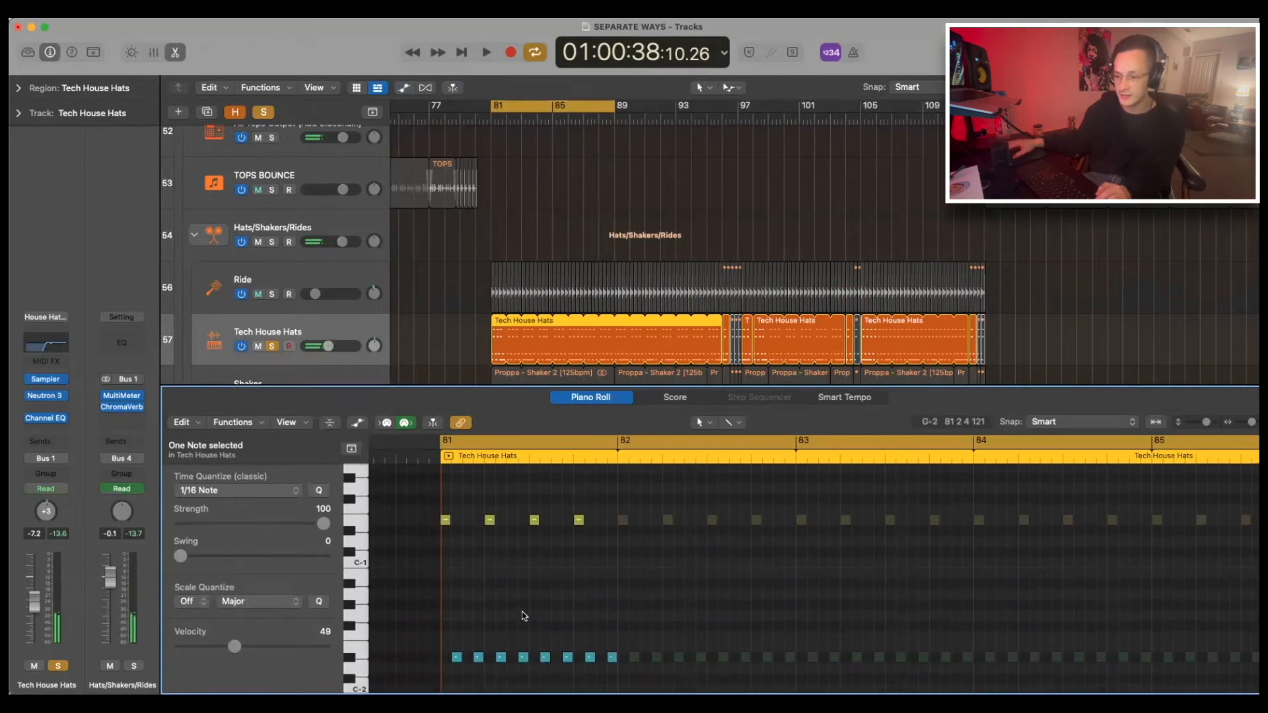
- Play the soloed Tech House Hats from bar 81, closing the Piano Roll during playback
key("space")
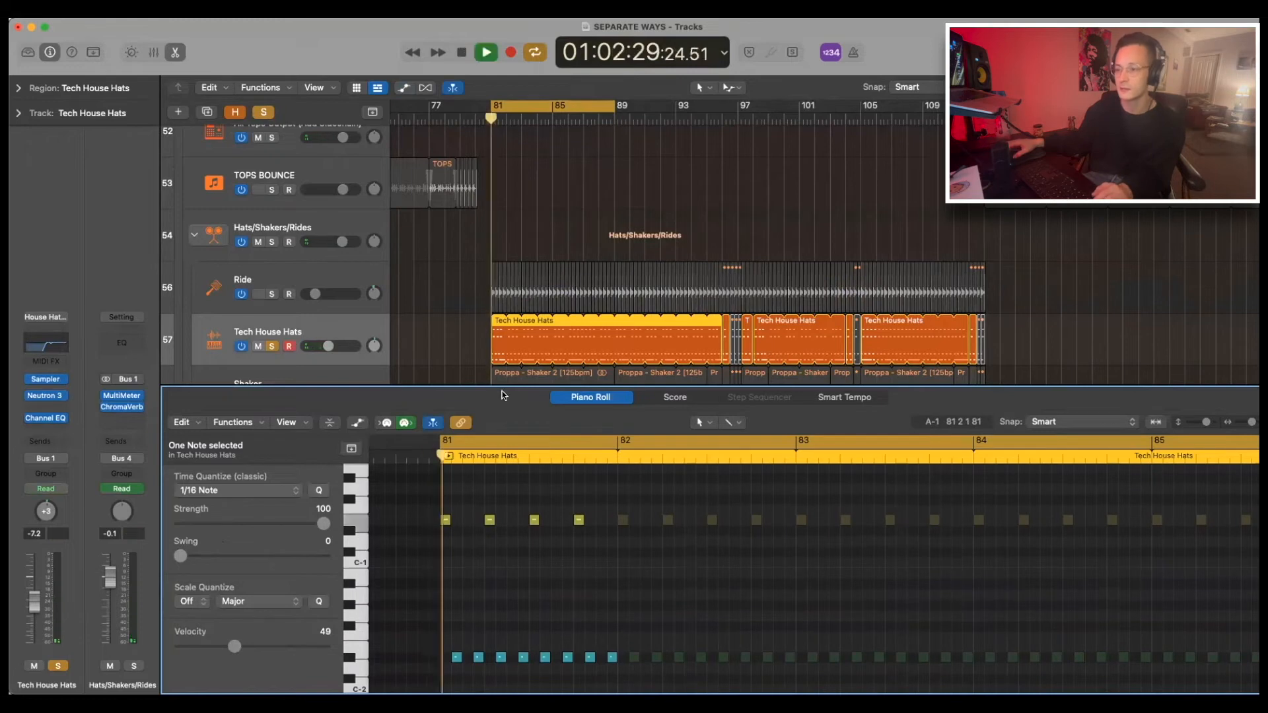
key("e")
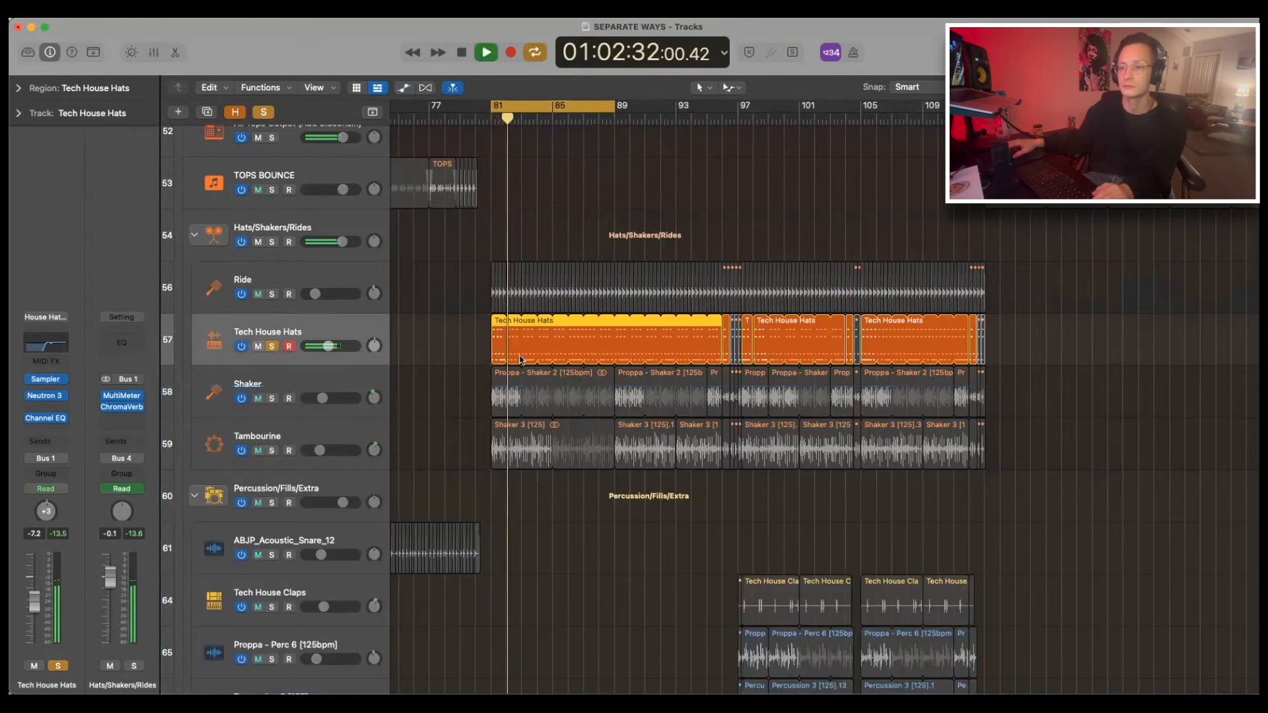
key("space")
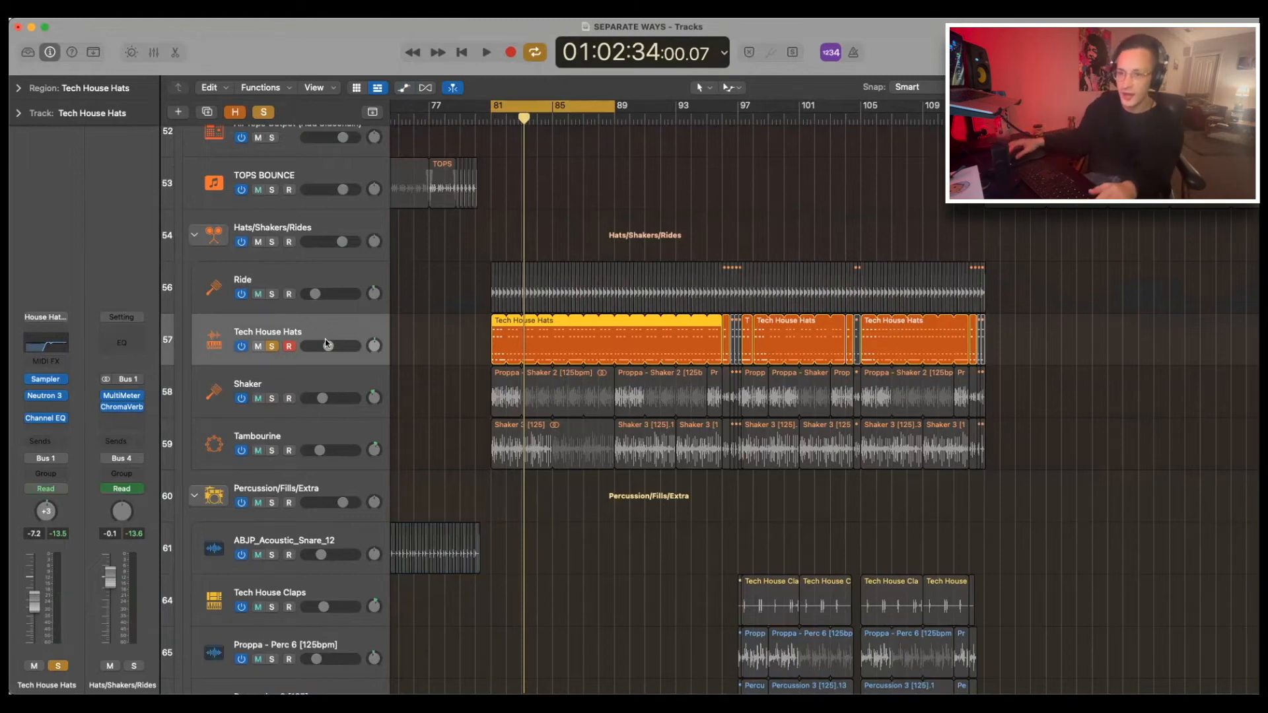
- Solo the Ride track, turn off the cycle range and audition the ride pattern in the drop
left_click(291, 275)
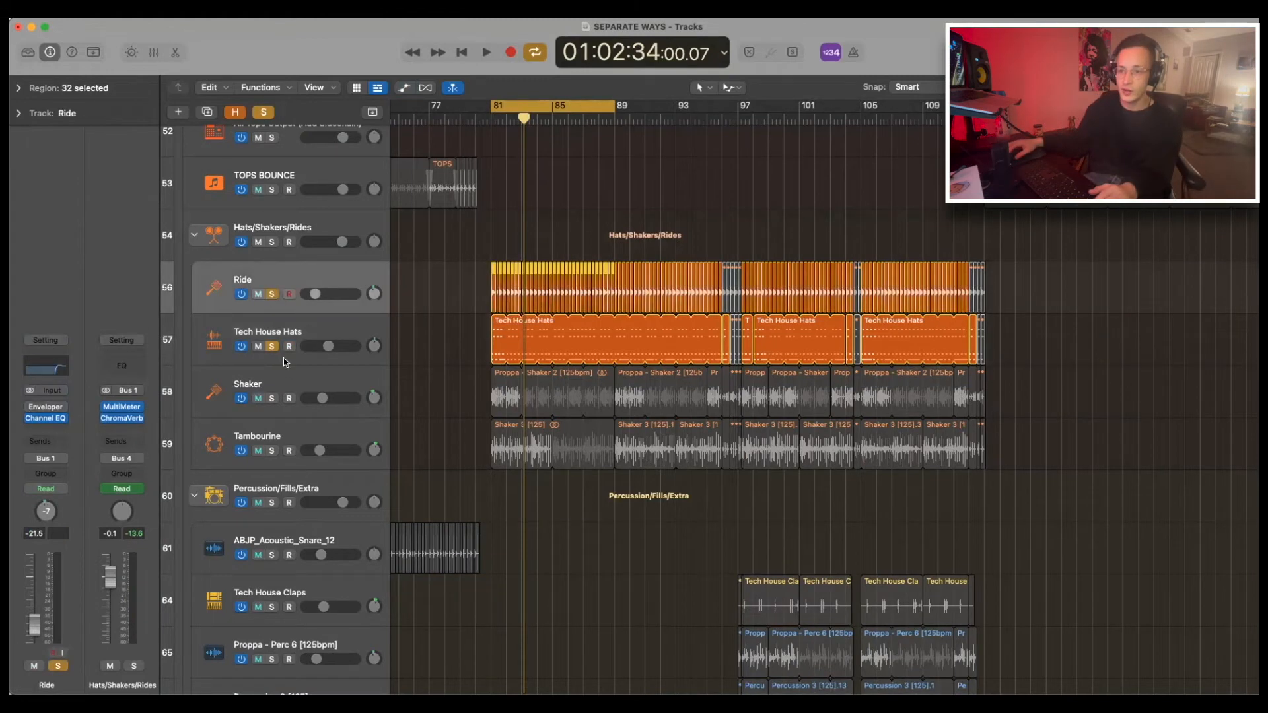
key("c")
key("z")
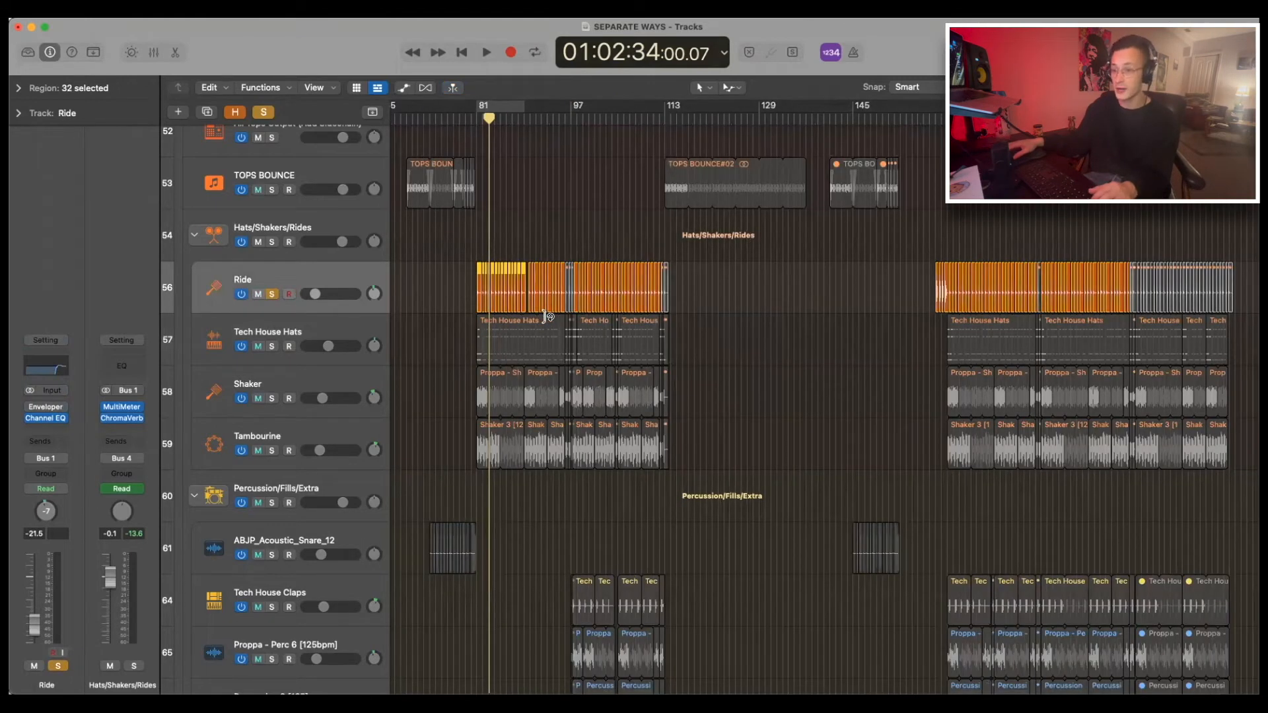
key("super+Right")
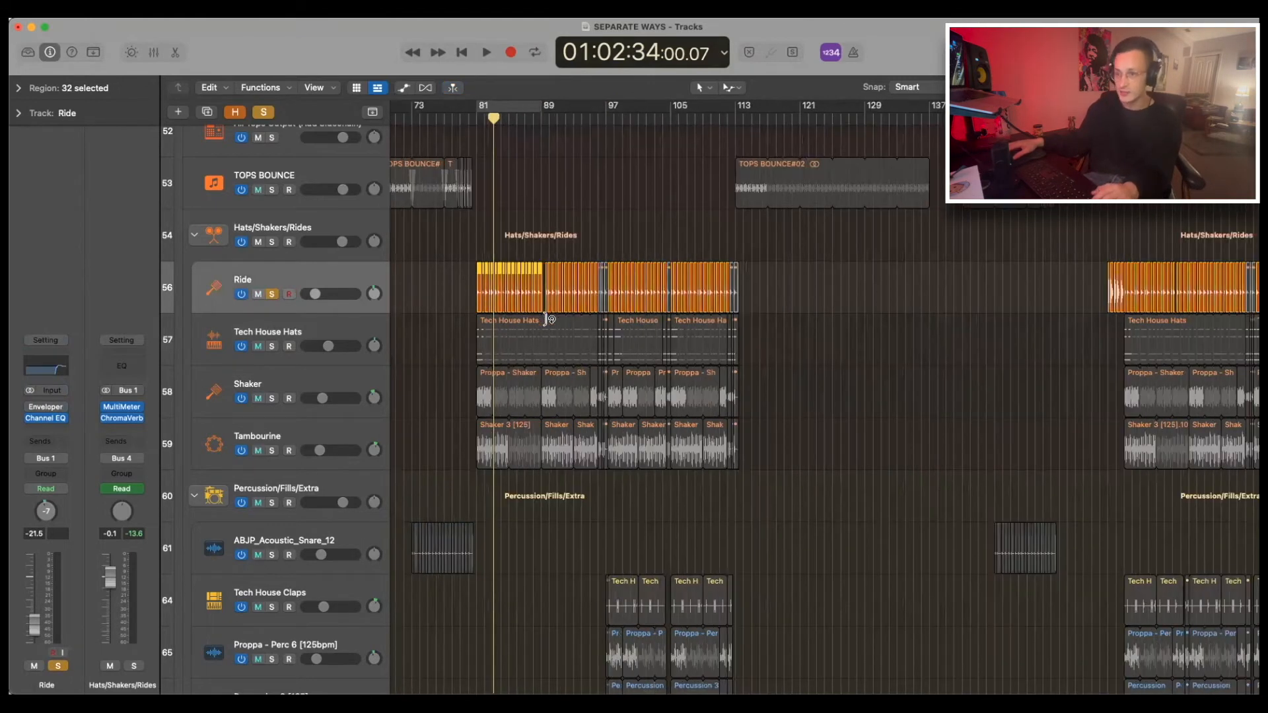
key("super+Right")
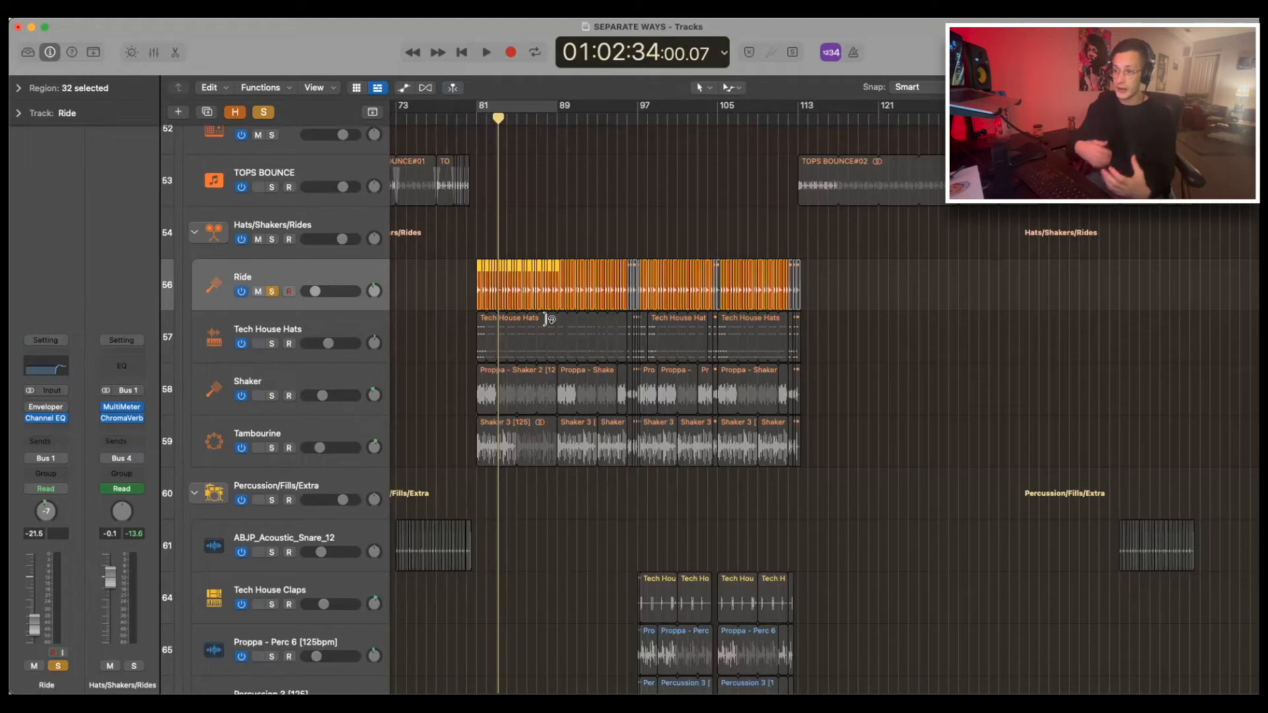
key("space")
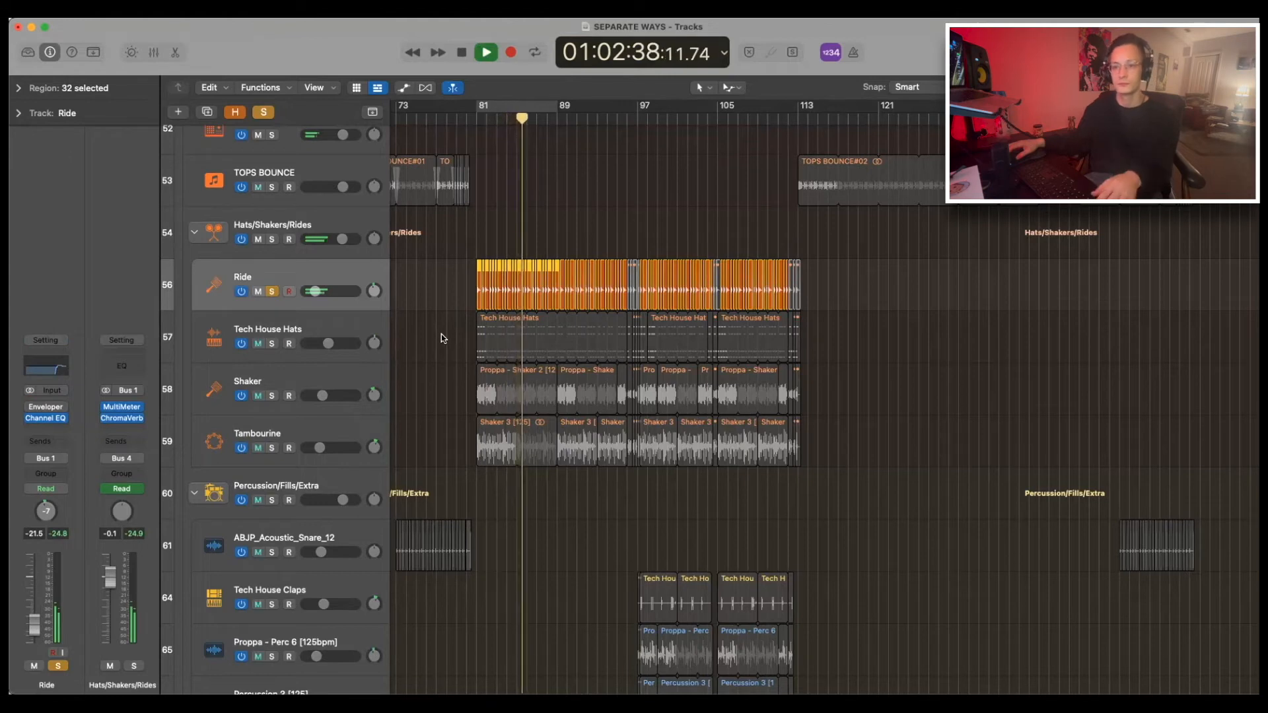
key("space")
- Solo the Shaker and Tambourine tracks together and audition them from bar 83
left_click(272, 395)
left_click(274, 447)
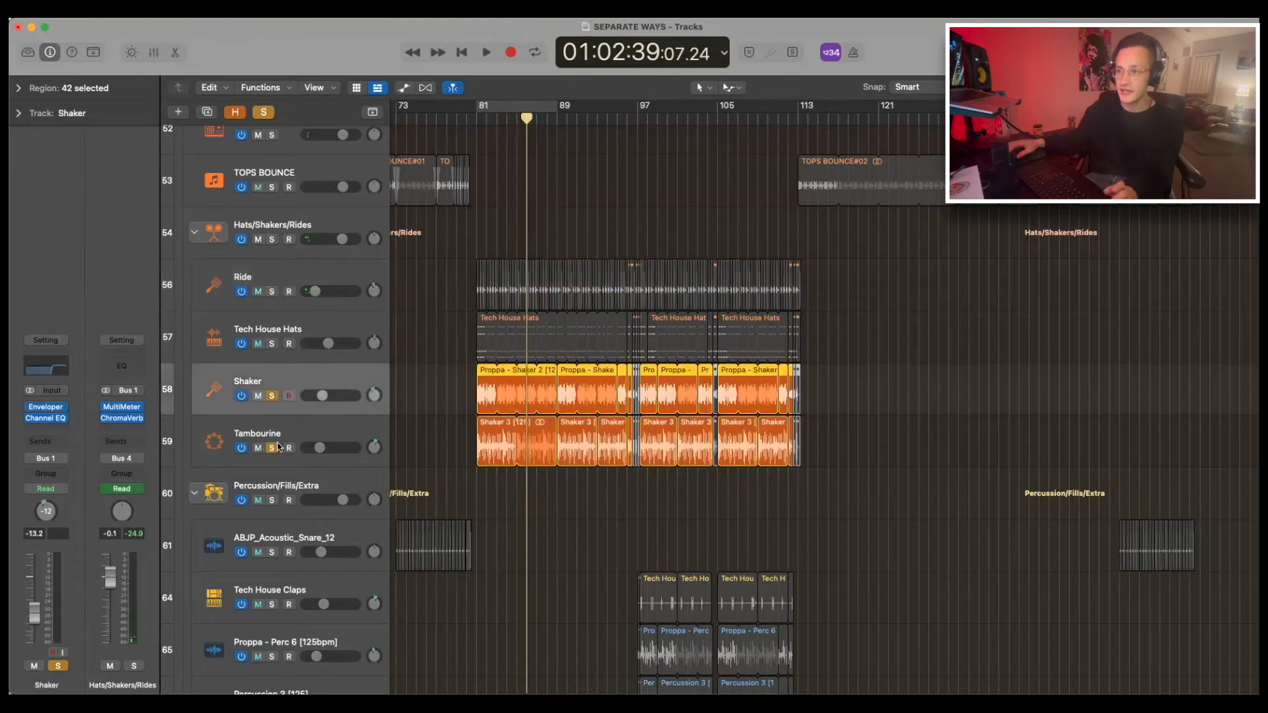
key("super+Right")
key("super+Right")
left_click_drag(527, 119, 451, 119)
key("super+Left")
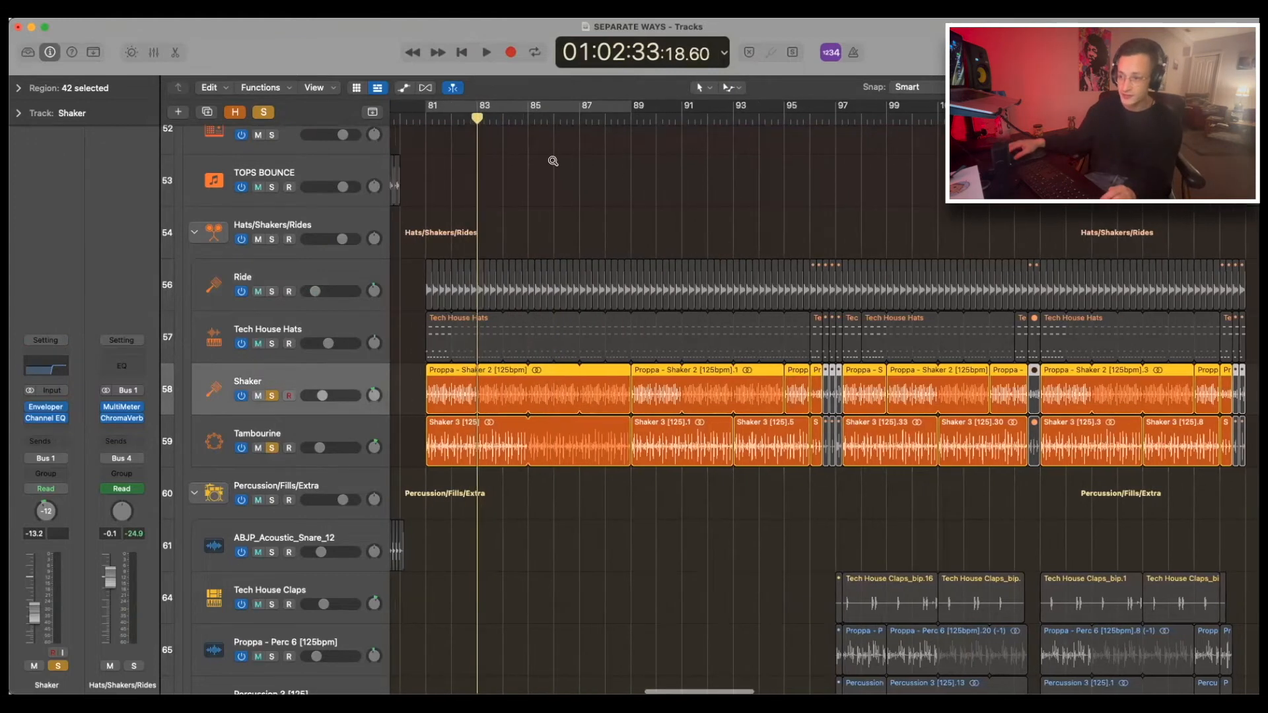
key("space")
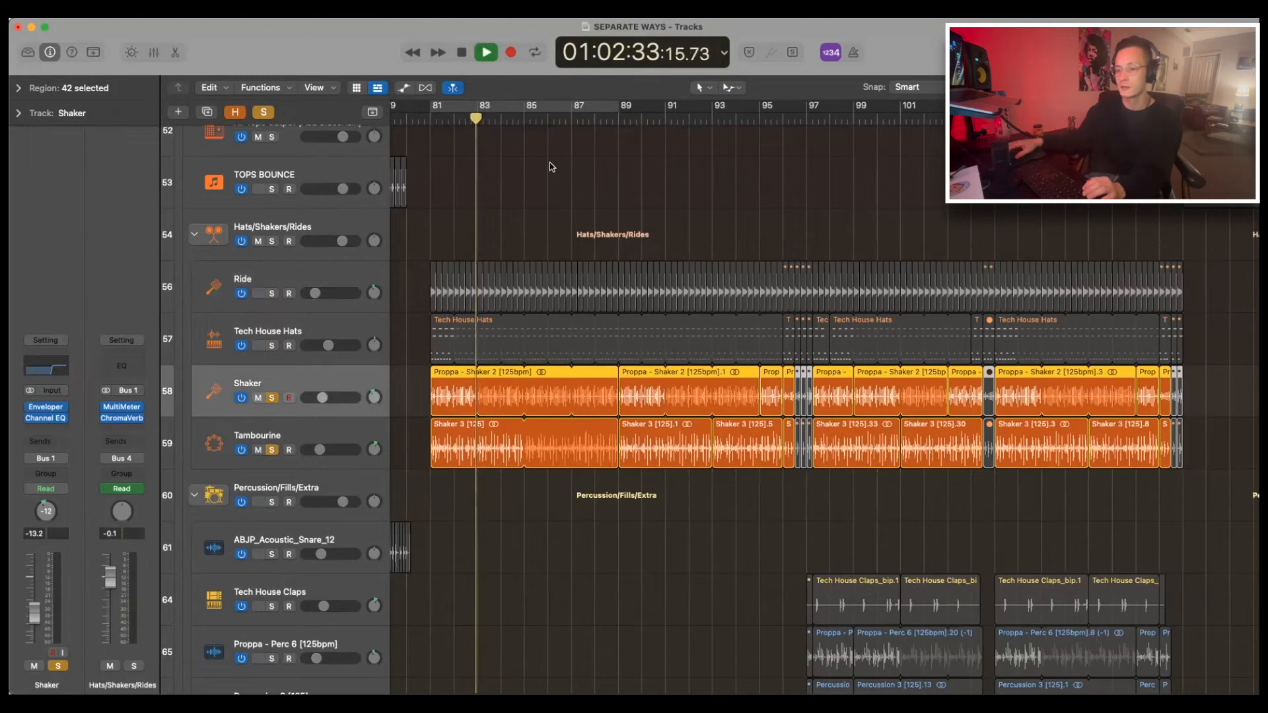
scroll(503, 180, "right", 1)
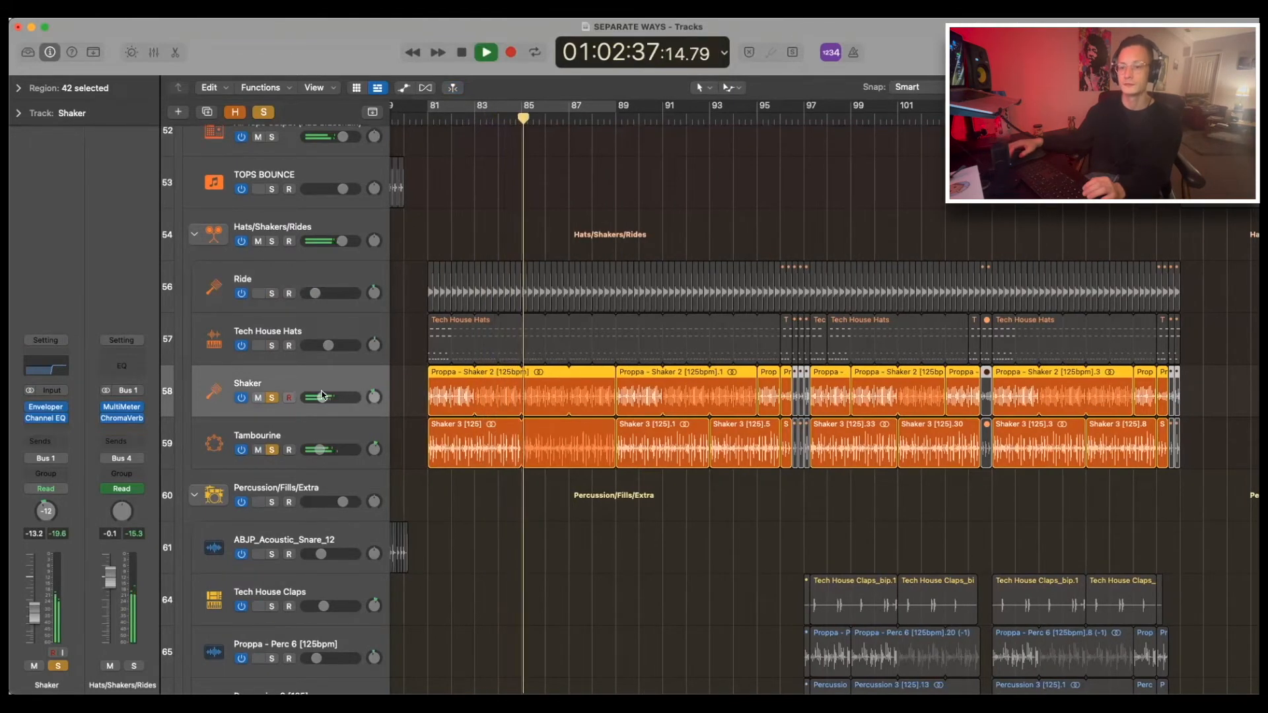
key("space")
- Clear the shaker and tambourine solos and solo the whole Hats/Shakers/Rides stack
left_click(272, 398)
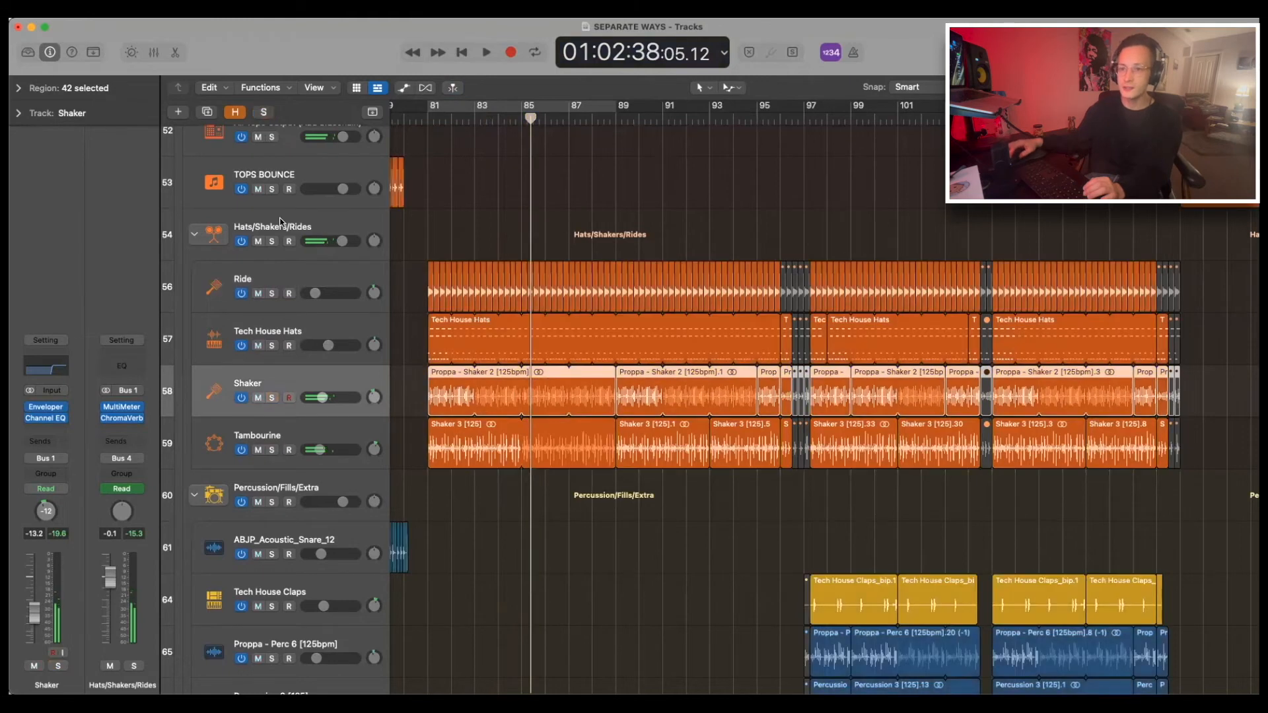
left_click(280, 223)
left_click(271, 241)
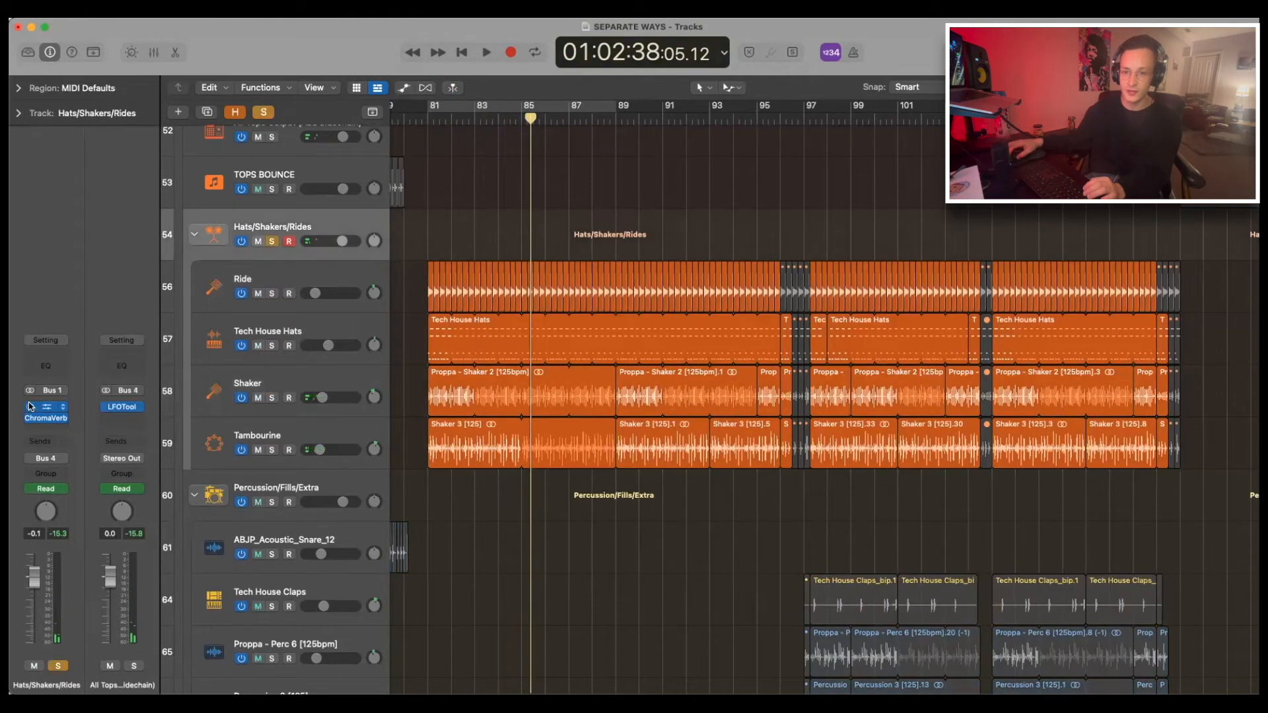
- Inspect the main and detail settings of the ChromaVerb on the Hats/Shakers/Rides stack, including its output EQ
left_click(48, 423)
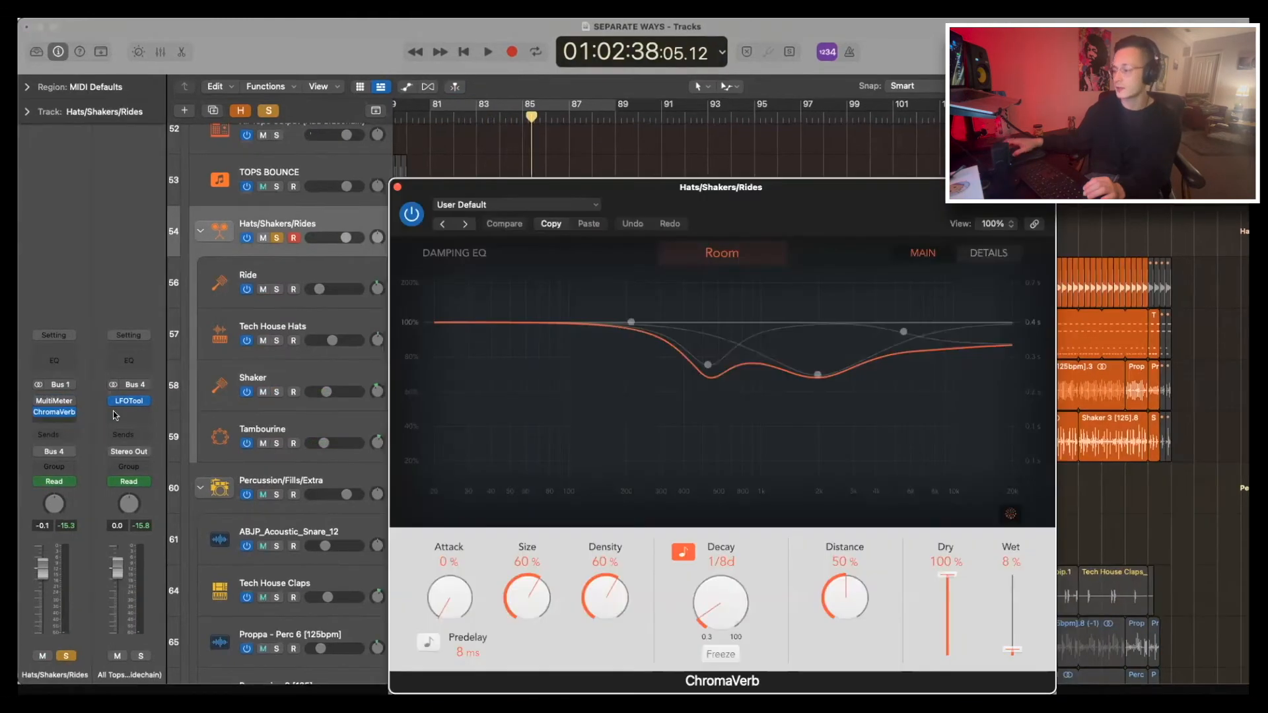
left_click(979, 249)
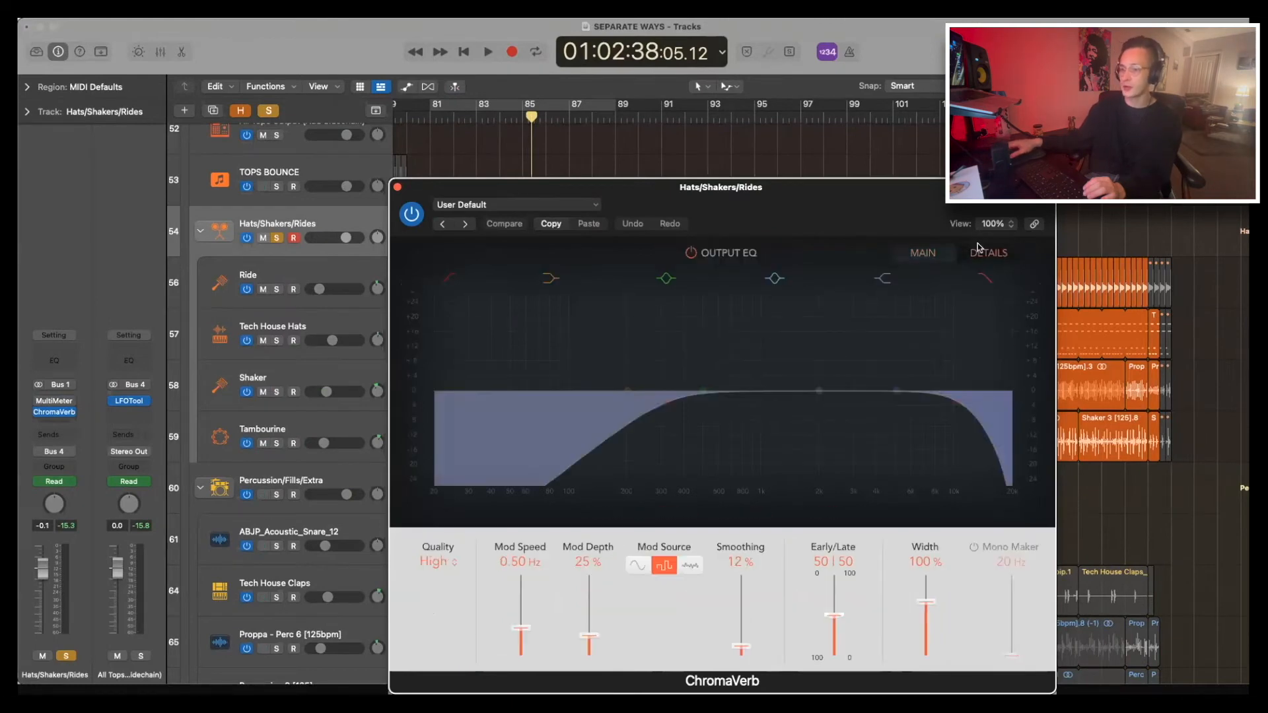
left_click(396, 188)
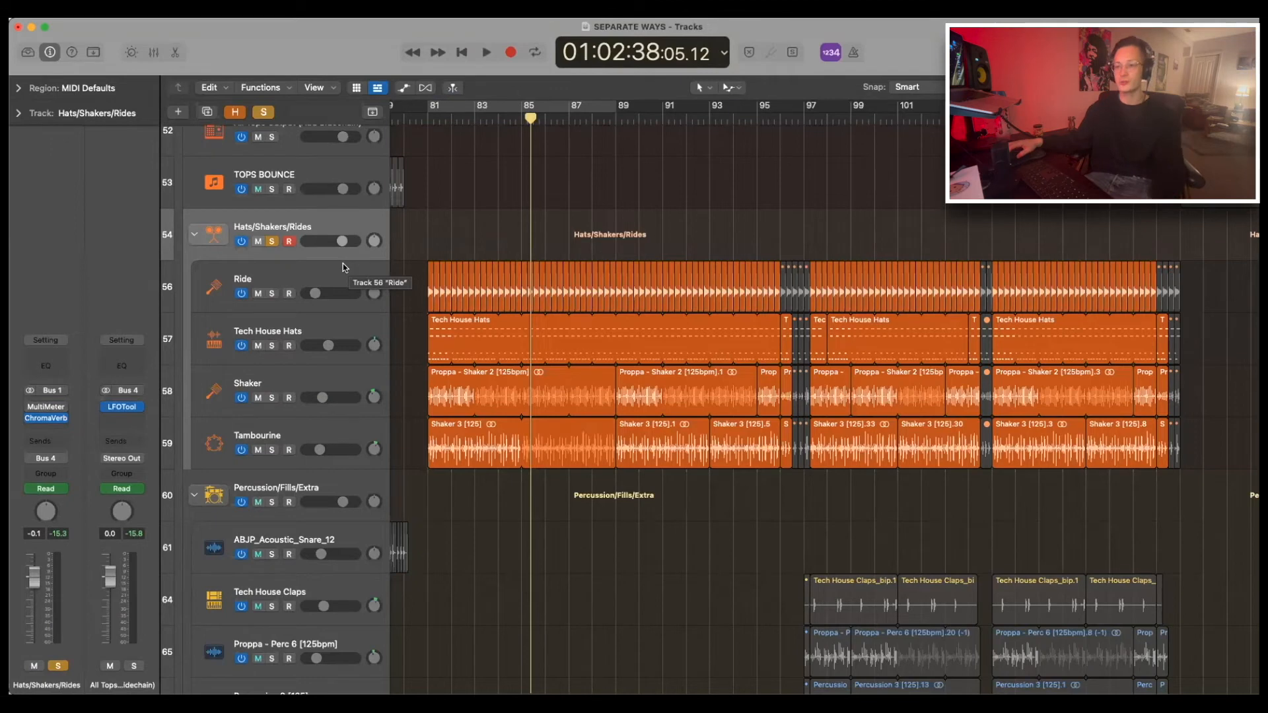
- Audition the combined Hats/Shakers/Rides layers from bar 85
key("space")
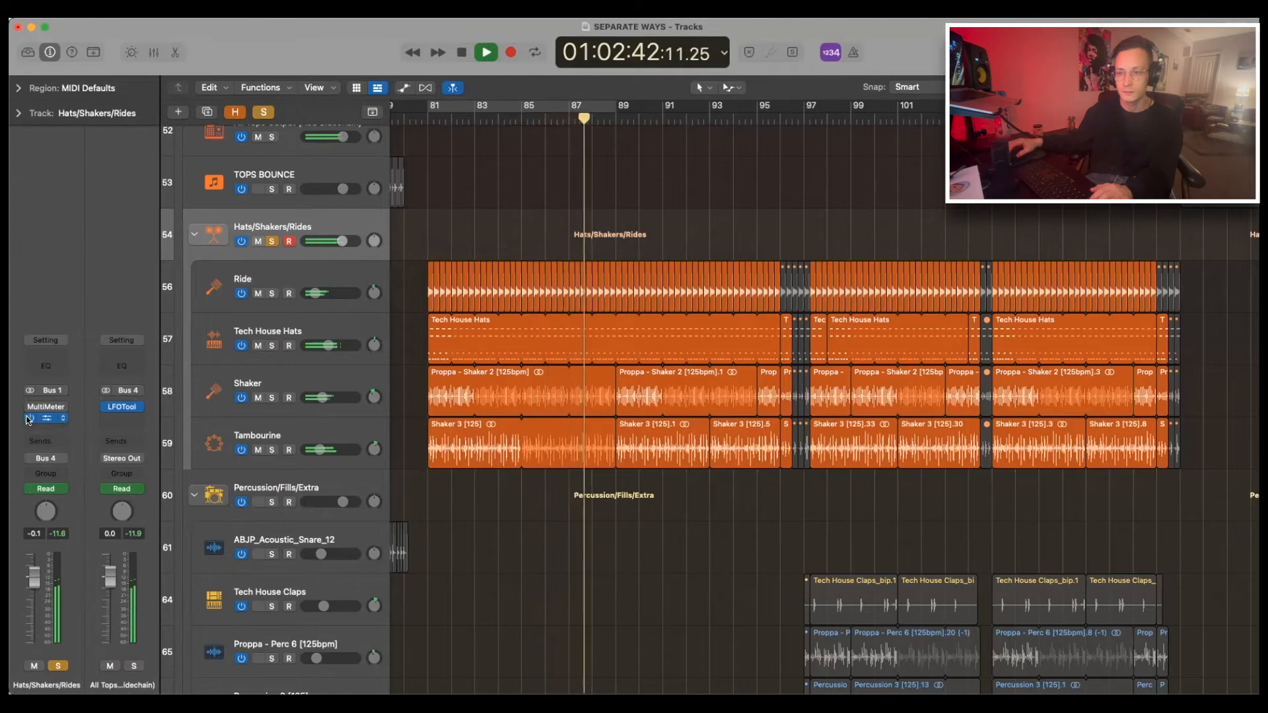
key("space")
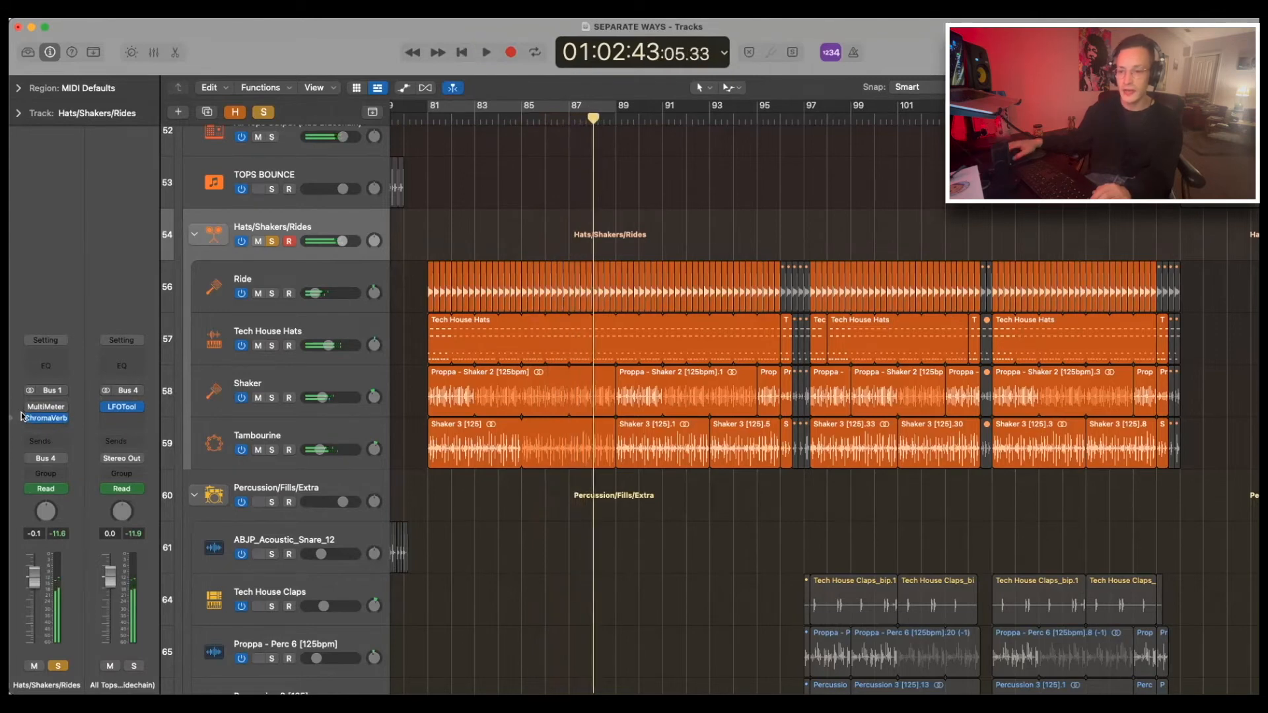
key("super+Left")
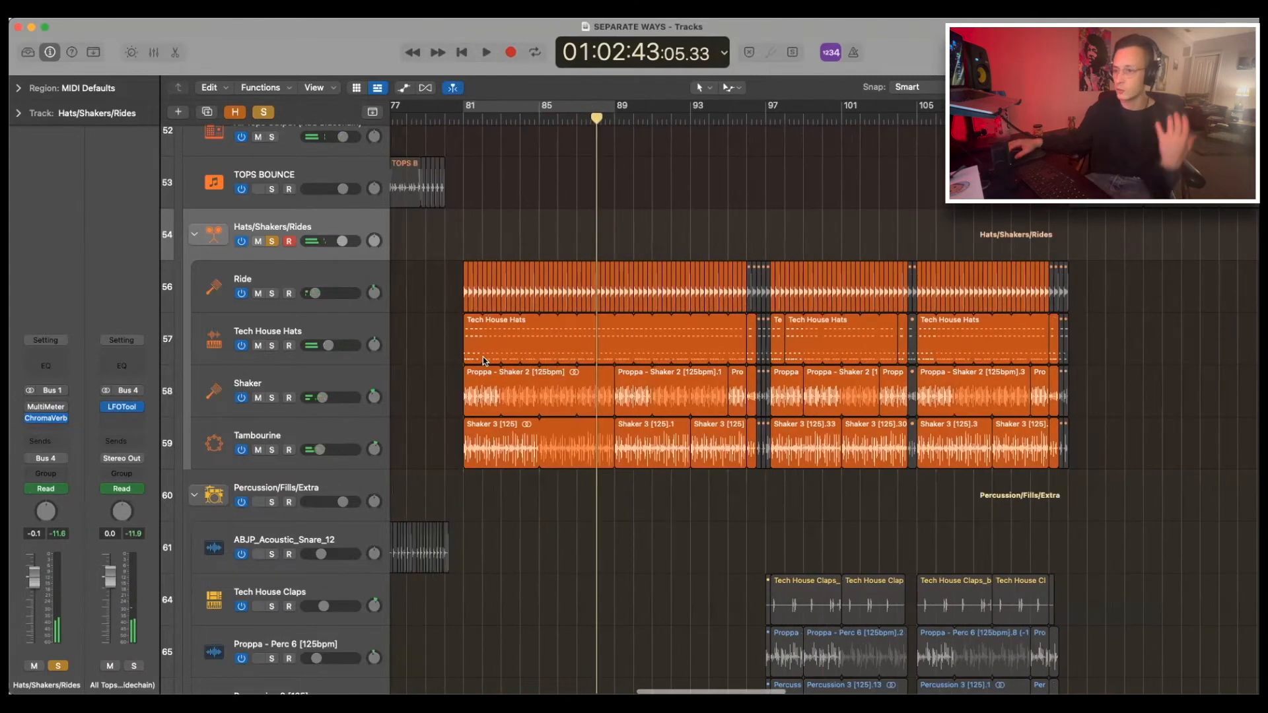
- Clear the stack solo and solo the Tech House Claps track in Percussion/Fills/Extra, focusing on its regions from bar 97
scroll(464, 350, "down", 4)
scroll(464, 350, "right", 3)
left_click(278, 415)
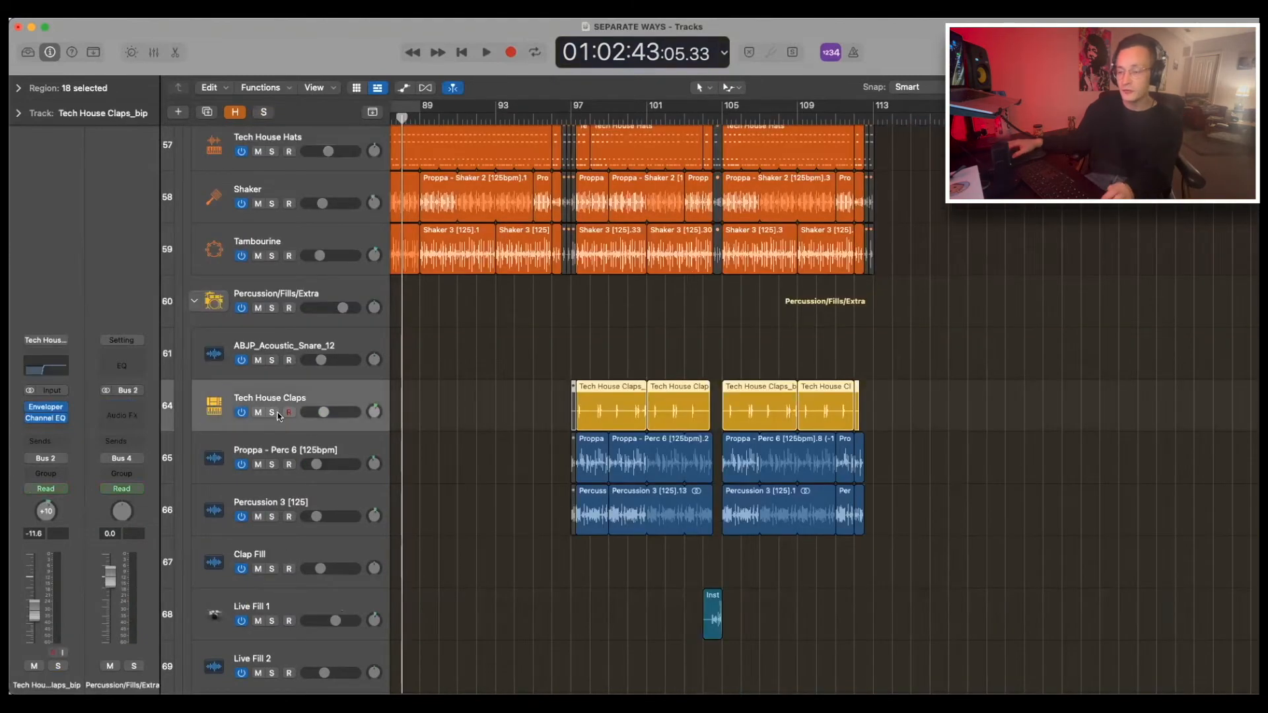
key("super+Left")
key("super+Left")
key("super+Left")
key("super+Left")
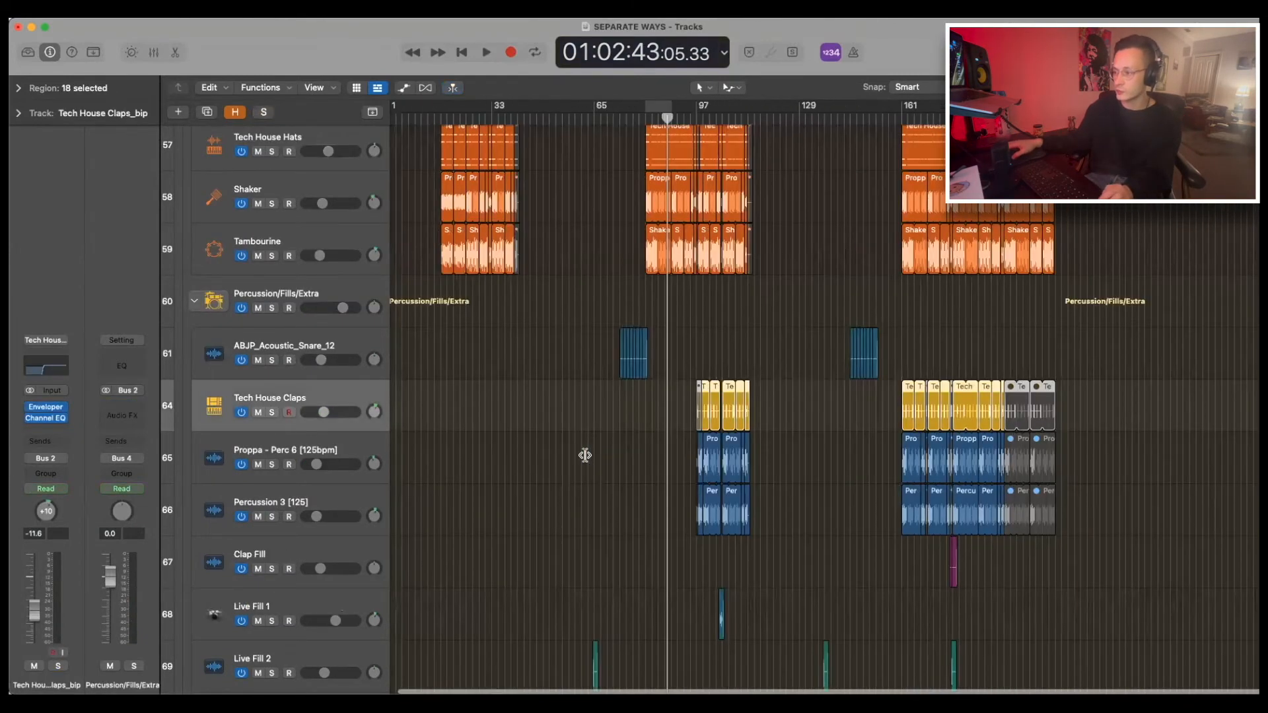
key("super+Right")
key("super+Right")
key("super+Right")
key("super+Right")
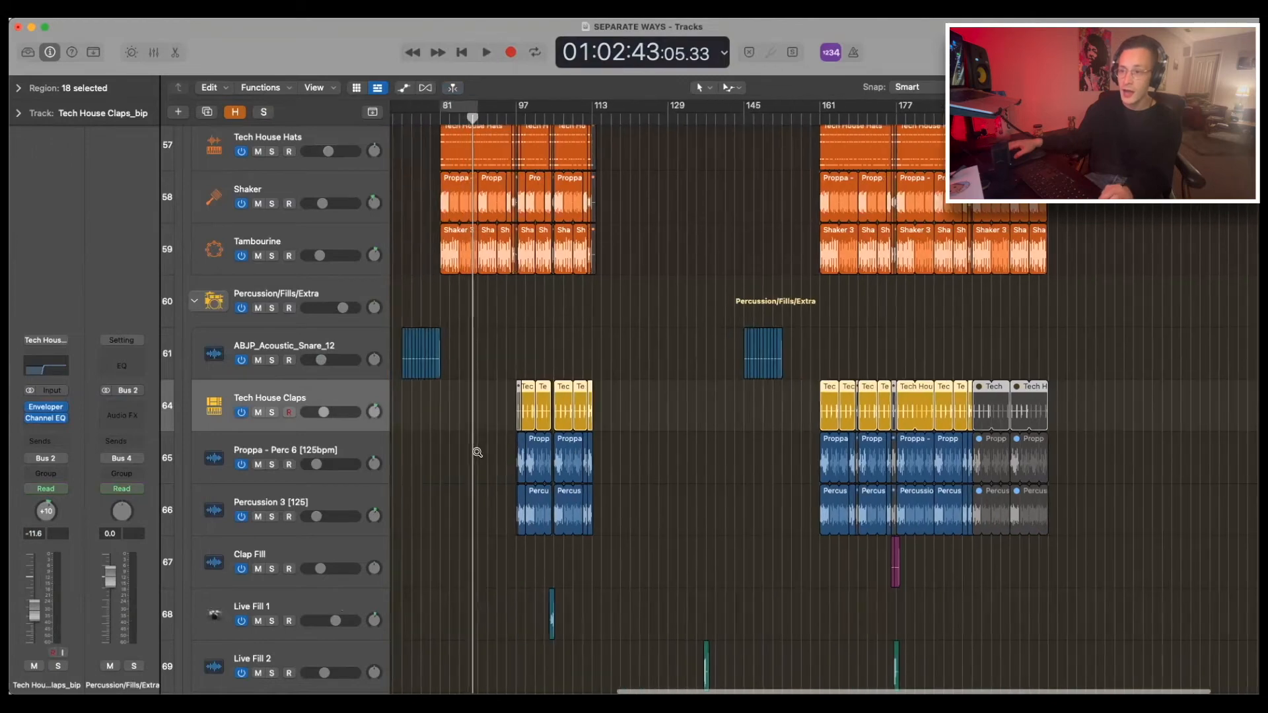
key("super+Right")
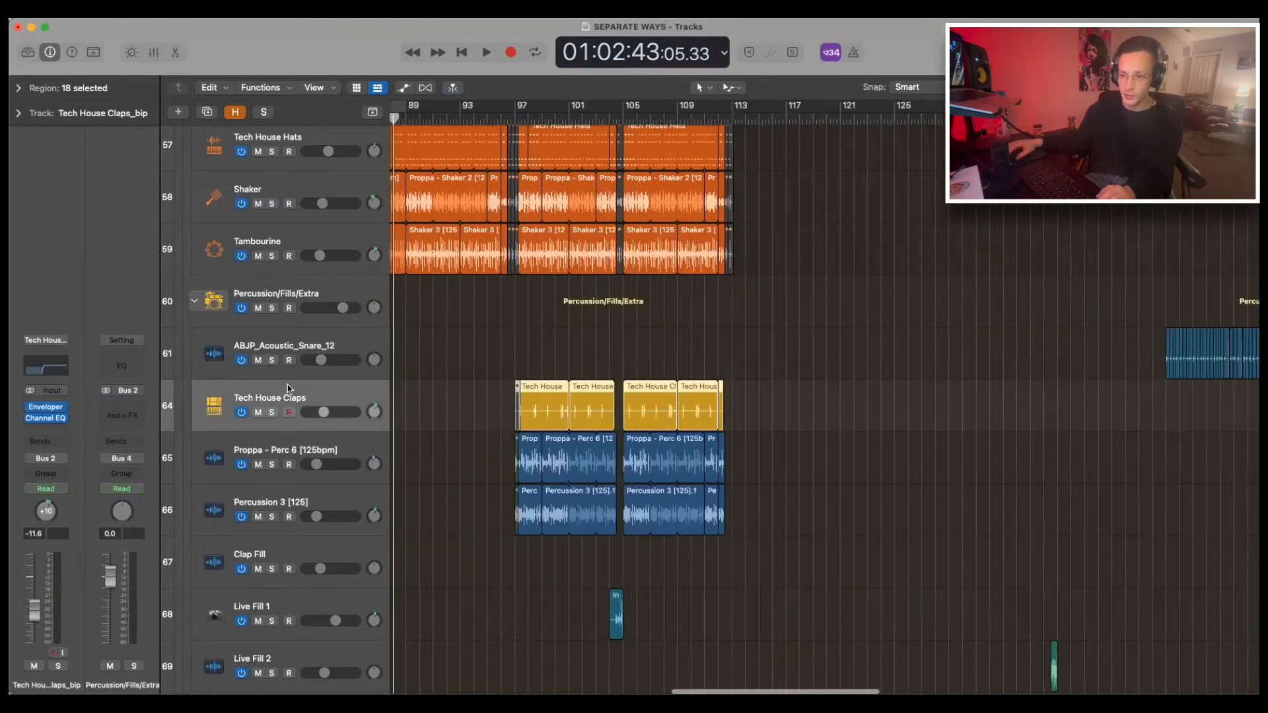
key("super+Right")
key("super+Right")
key("s")
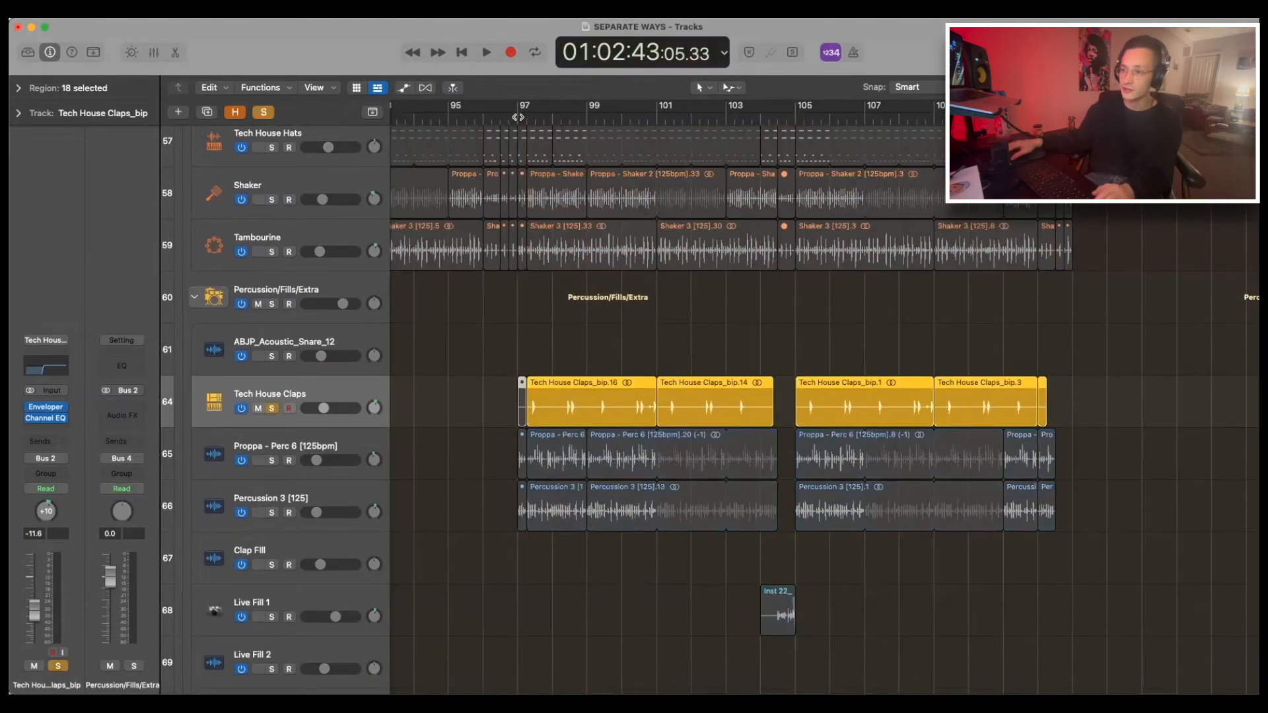
- Audition the Tech House Claps with the soloed kick, clap and hats tracks in the bar 97 to 105 cycle, and review the track list
key("space")
scroll(495, 172, "down", 1)
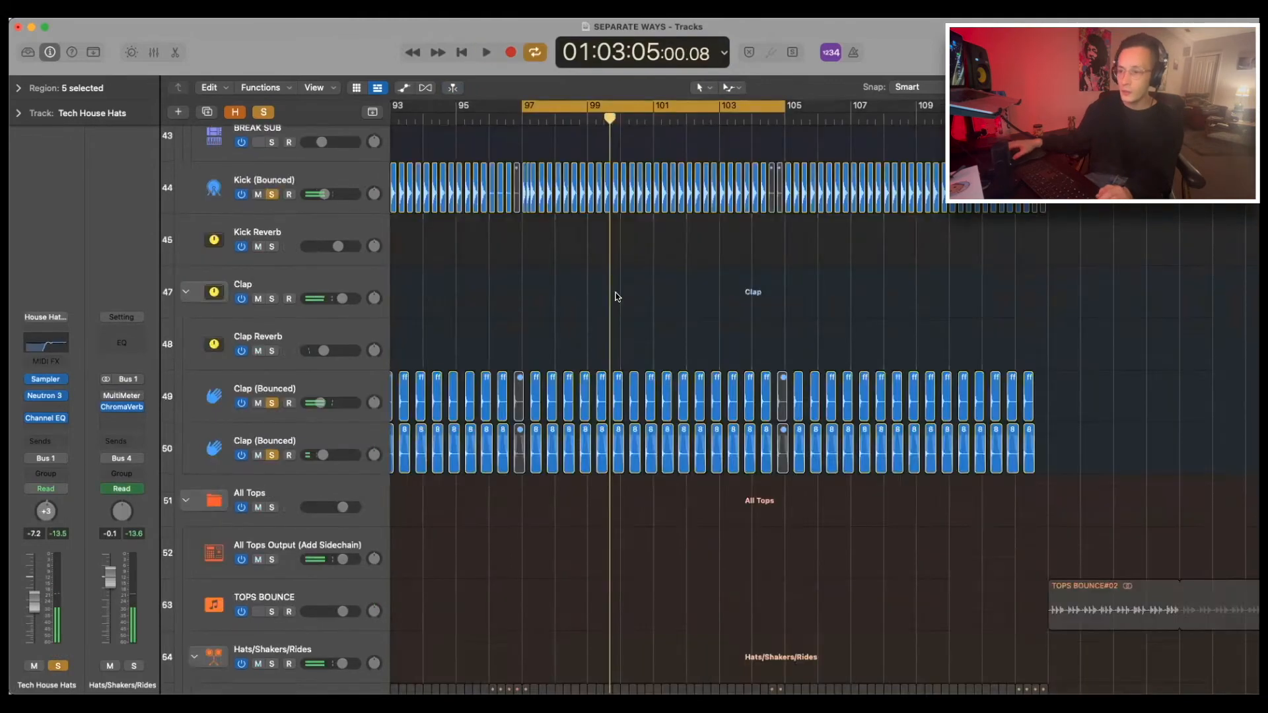
scroll(614, 294, "up", 10)
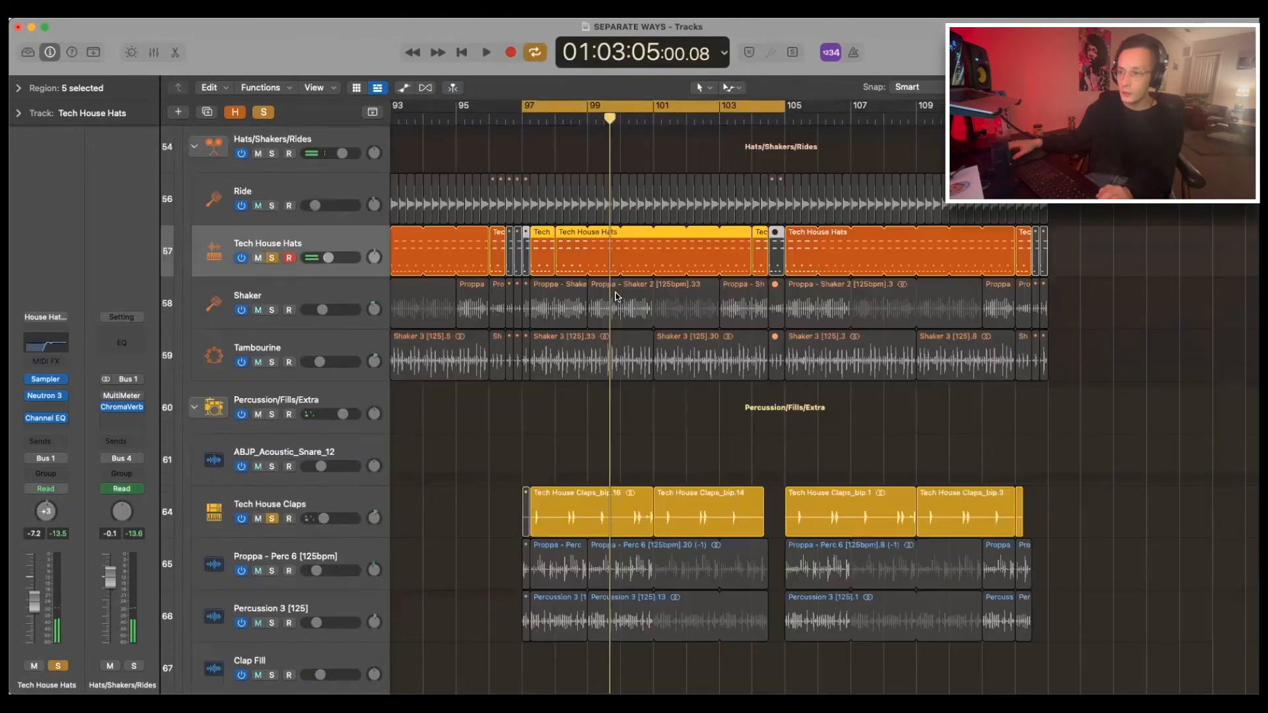
scroll(615, 296, "up", 10)
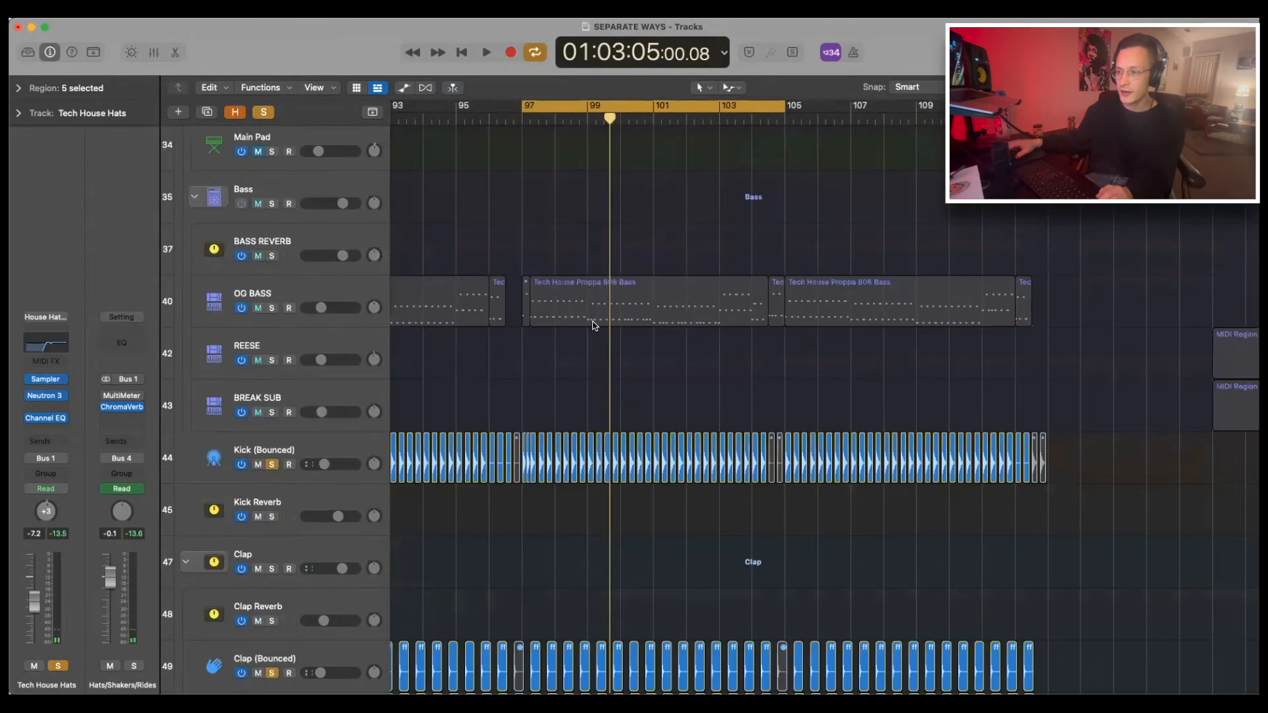
scroll(593, 325, "down", 10)
scroll(593, 325, "up", 5)
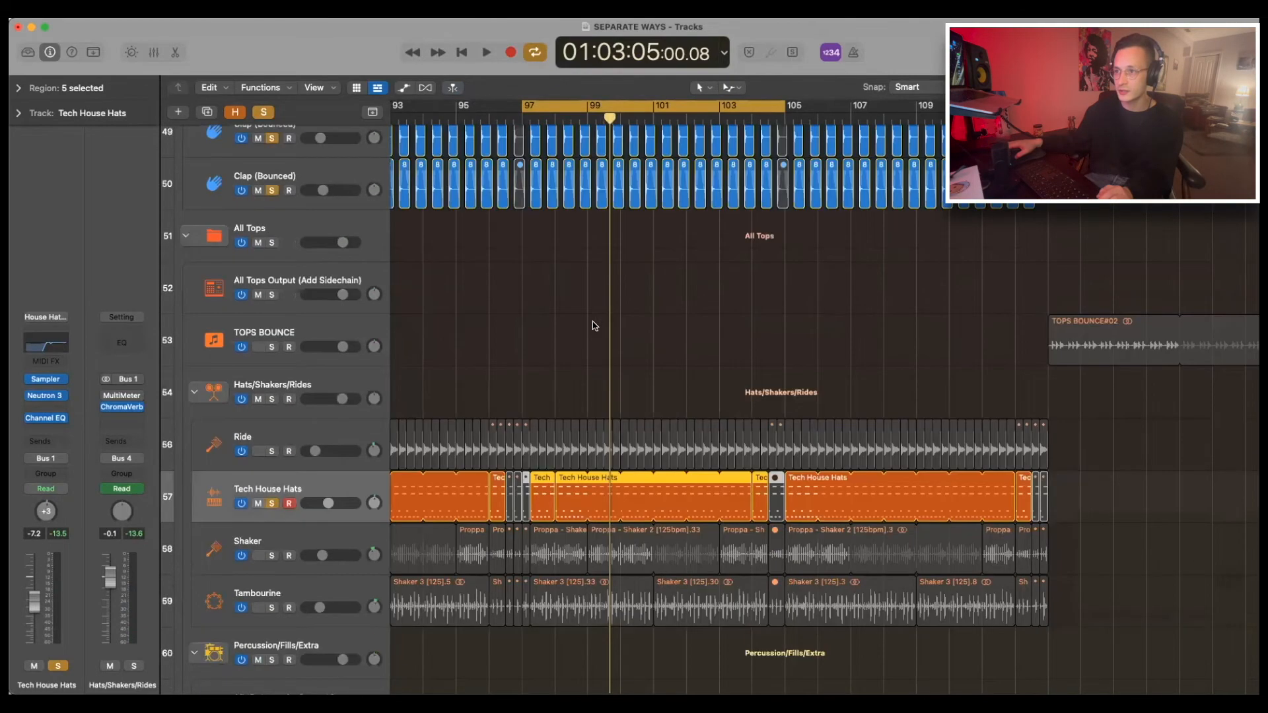
- Audition the Tech House Claps together with the soloed Tech House Hats in the bar 97 to 105 cycle
scroll(594, 325, "down", 4)
key("space")
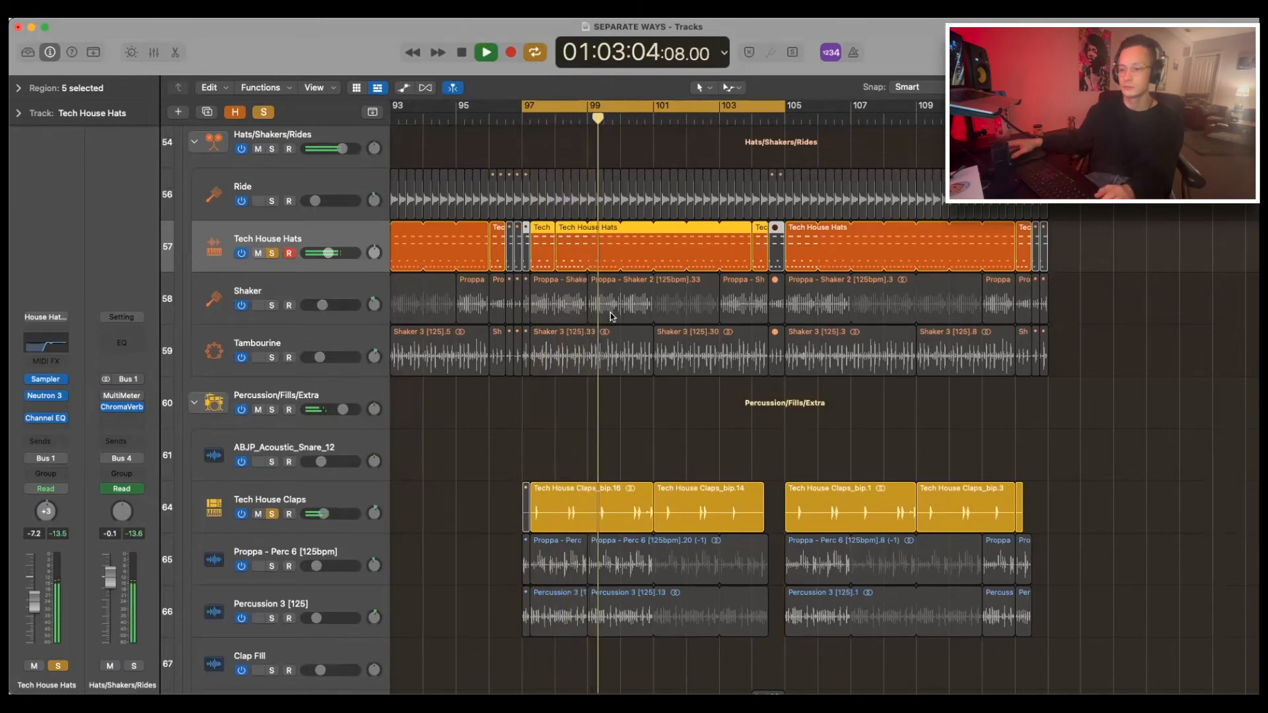
key("space")
- Solo only the Proppa - Perc 6 track, audition it from bar 97 and inspect its region parameters, including the transposition
left_click(271, 566, "alt")
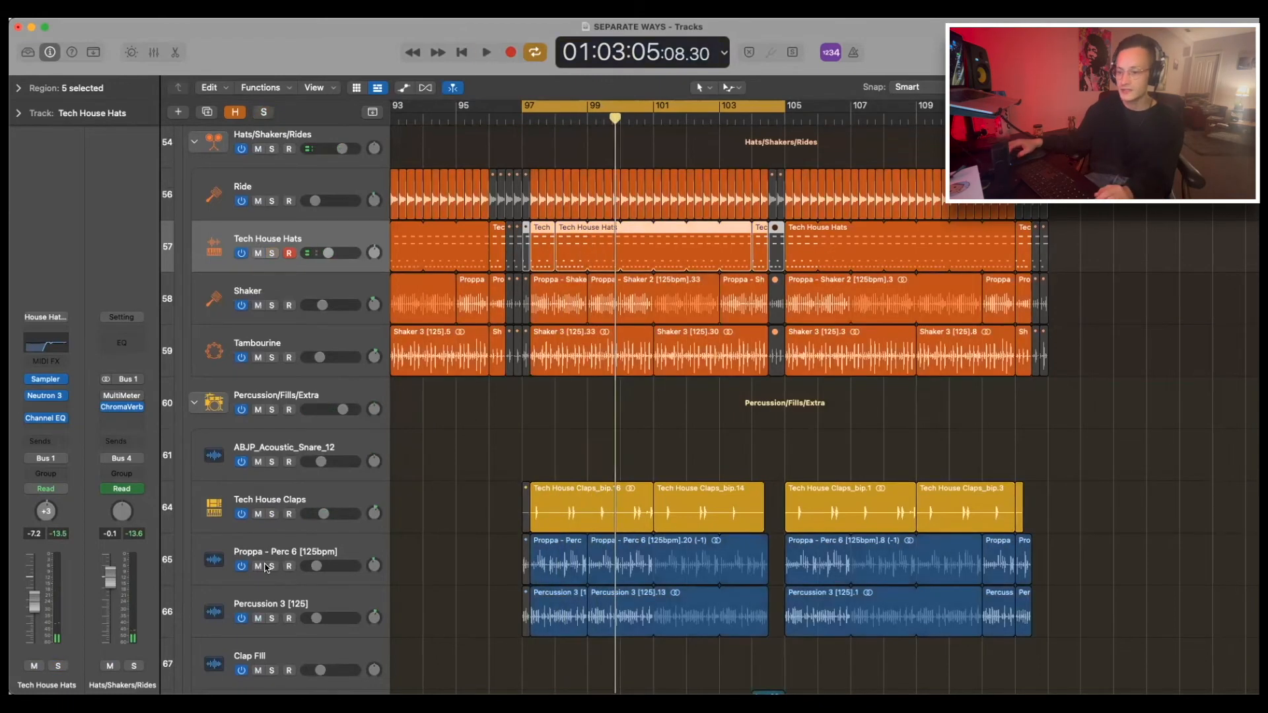
key("space")
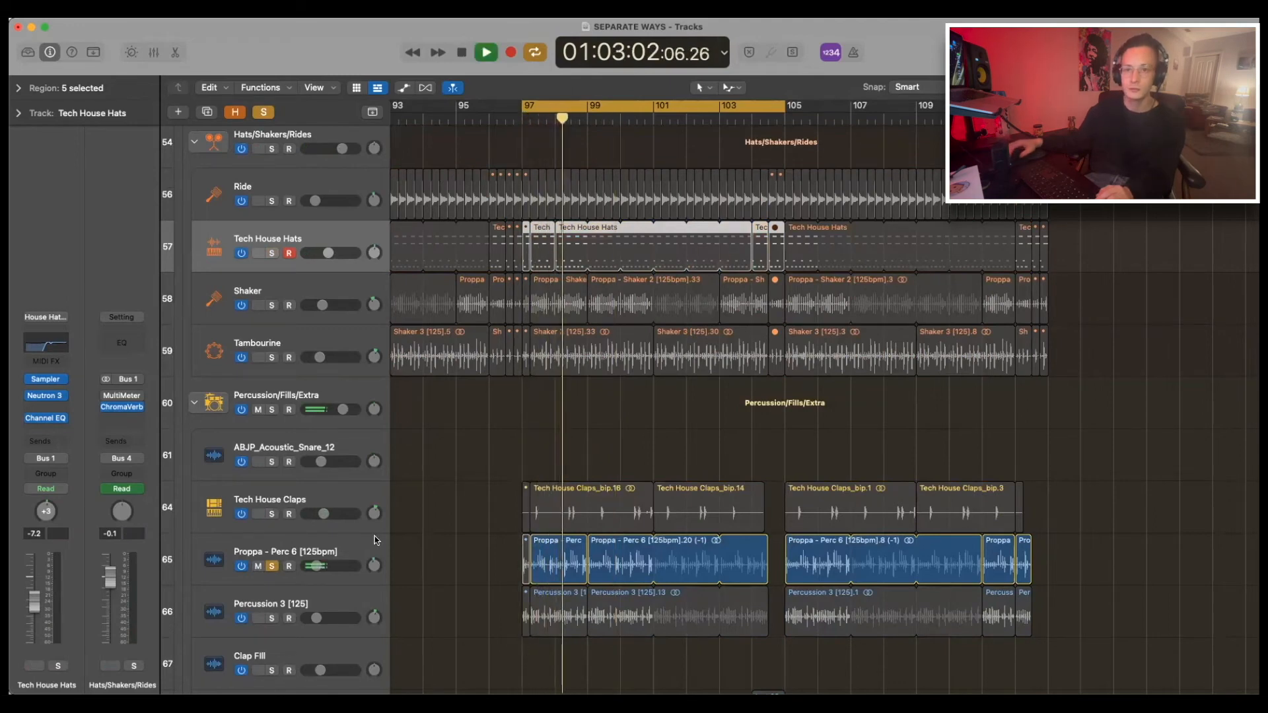
left_click(331, 552)
left_click(19, 88)
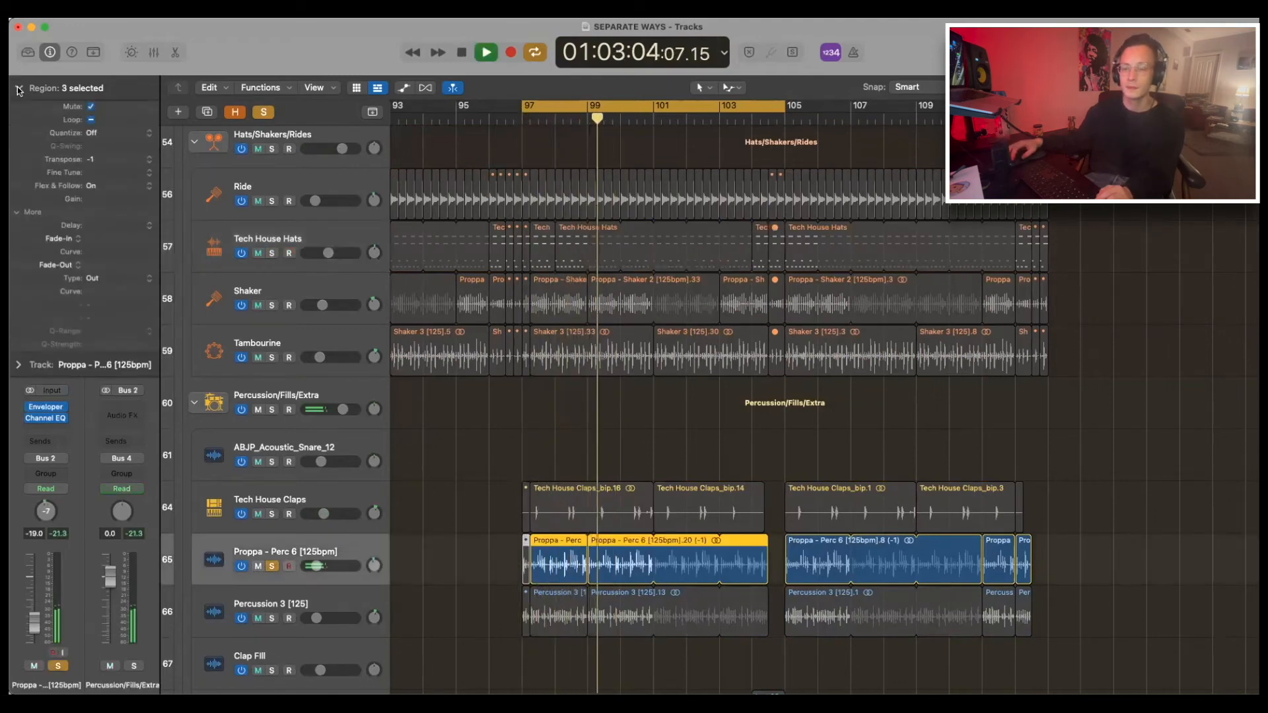
key("space")
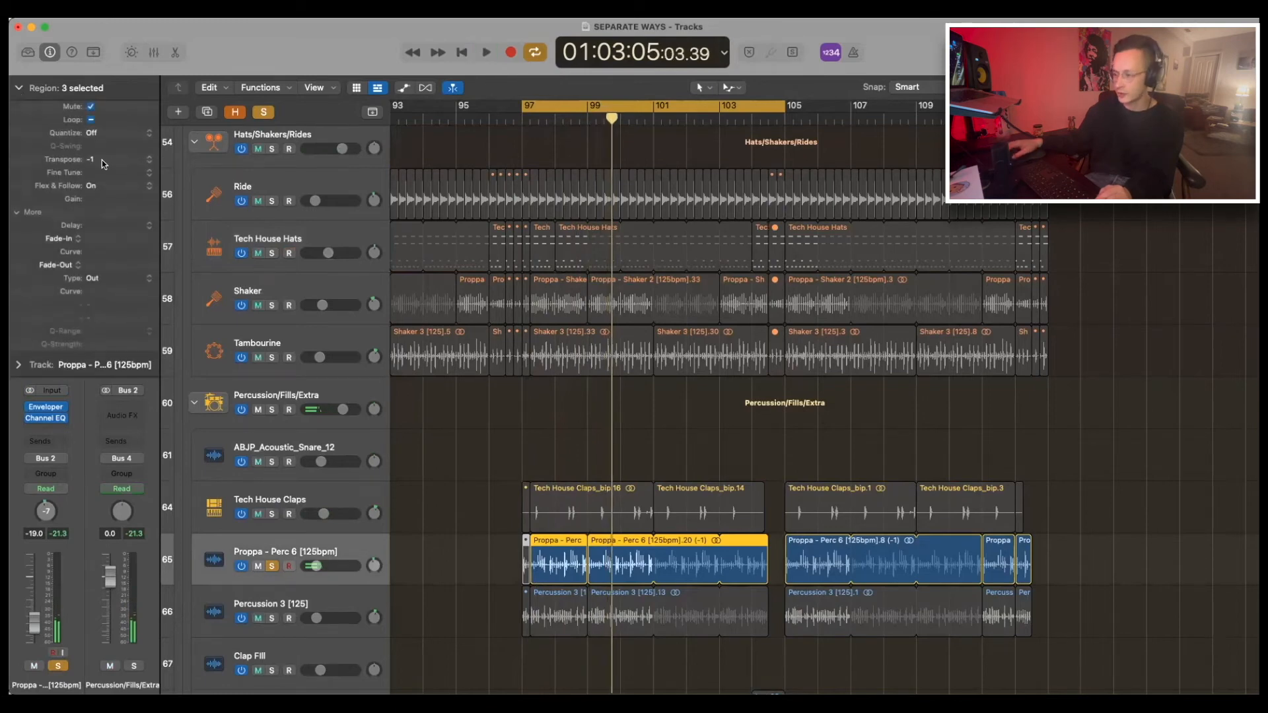
left_click(18, 88)
- Solo only the Percussion 3 [125] track and audition it from bar 97
key("super+a")
left_click(278, 609)
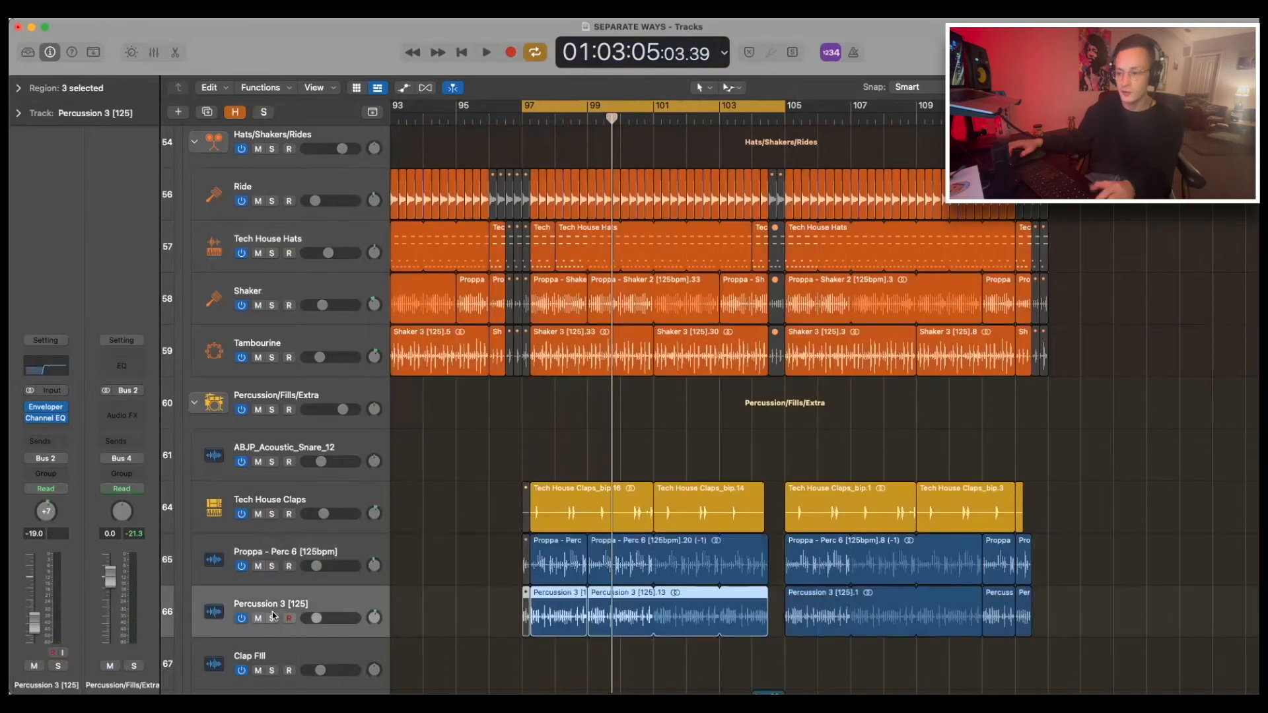
key("s")
key("space")
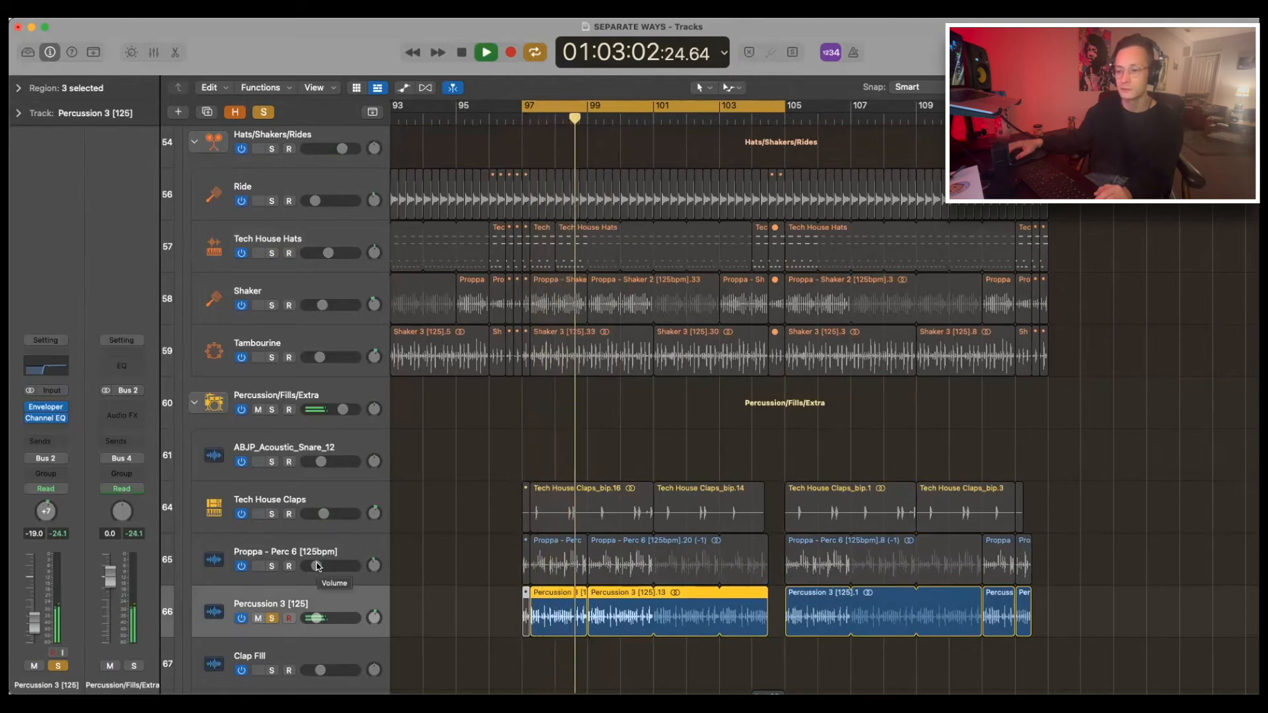
key("space")
- Audition the soloed kick, clap, hat and percussion layers together from bar 97 while reviewing their regions
scroll(282, 212, "up", 10)
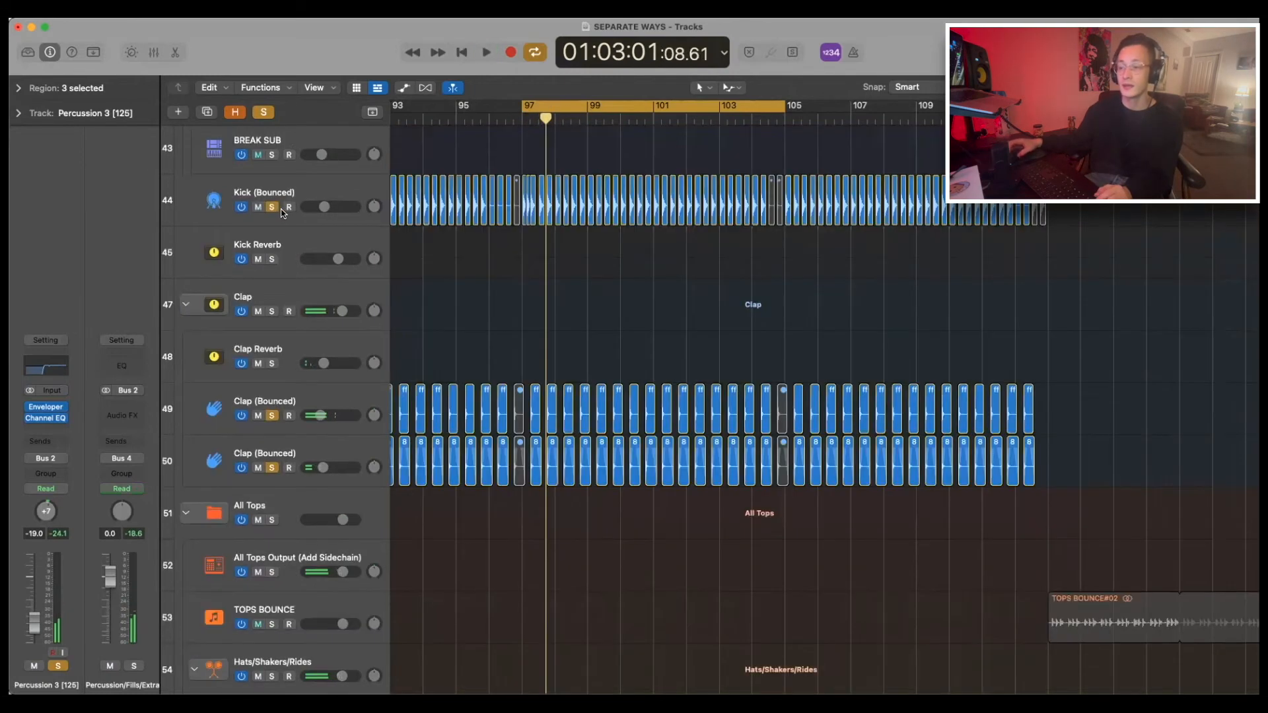
scroll(708, 315, "down", 5)
key("space")
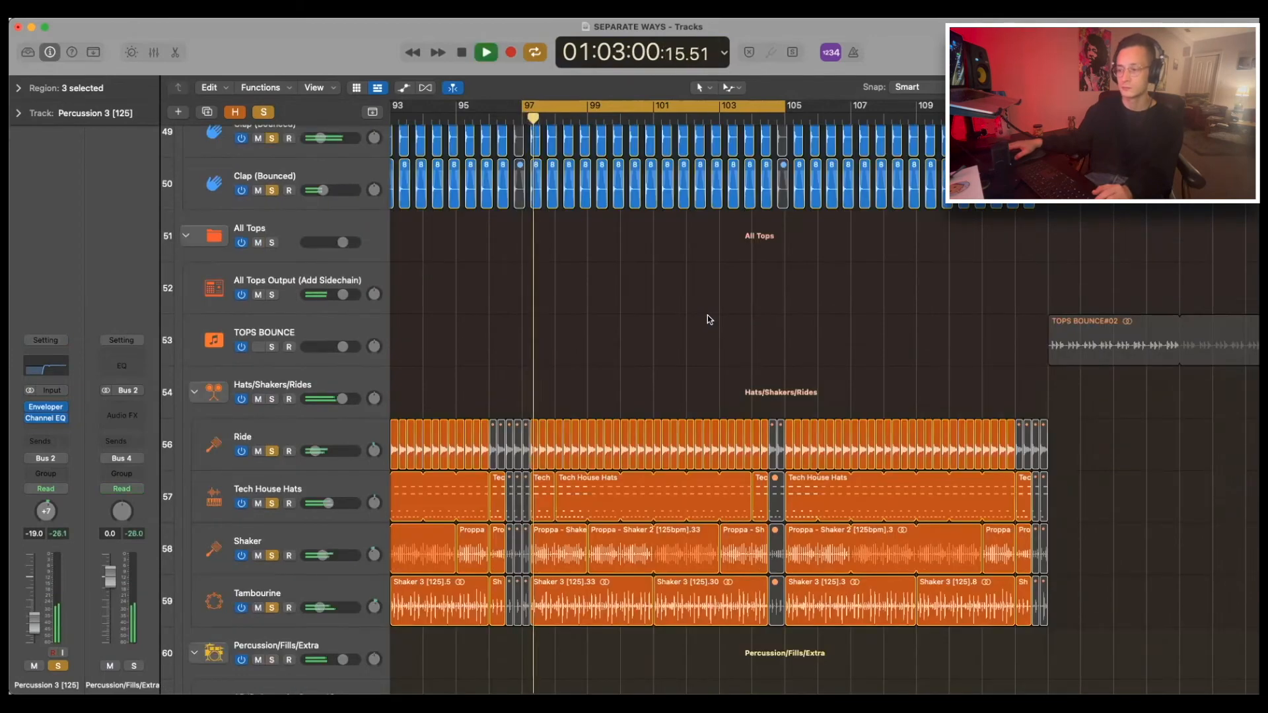
scroll(708, 315, "down", 4)
scroll(694, 319, "down", 1)
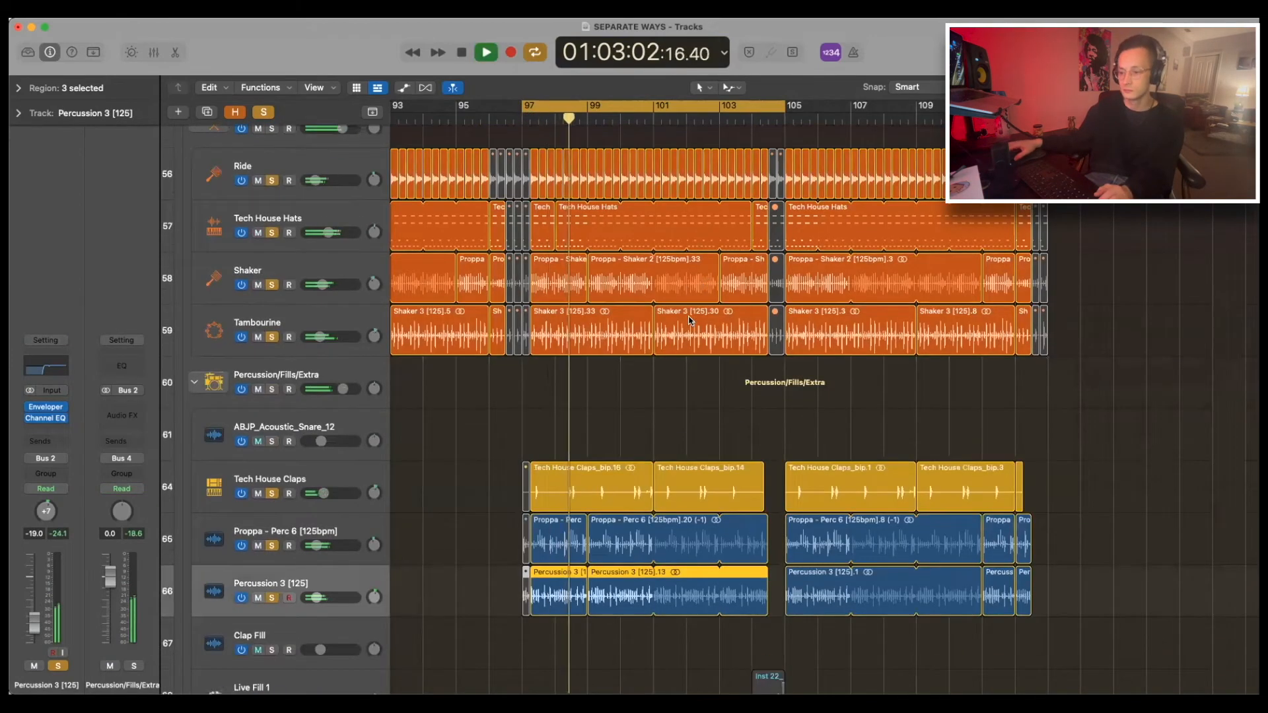
scroll(681, 323, "up", 2)
scroll(674, 326, "up", 1)
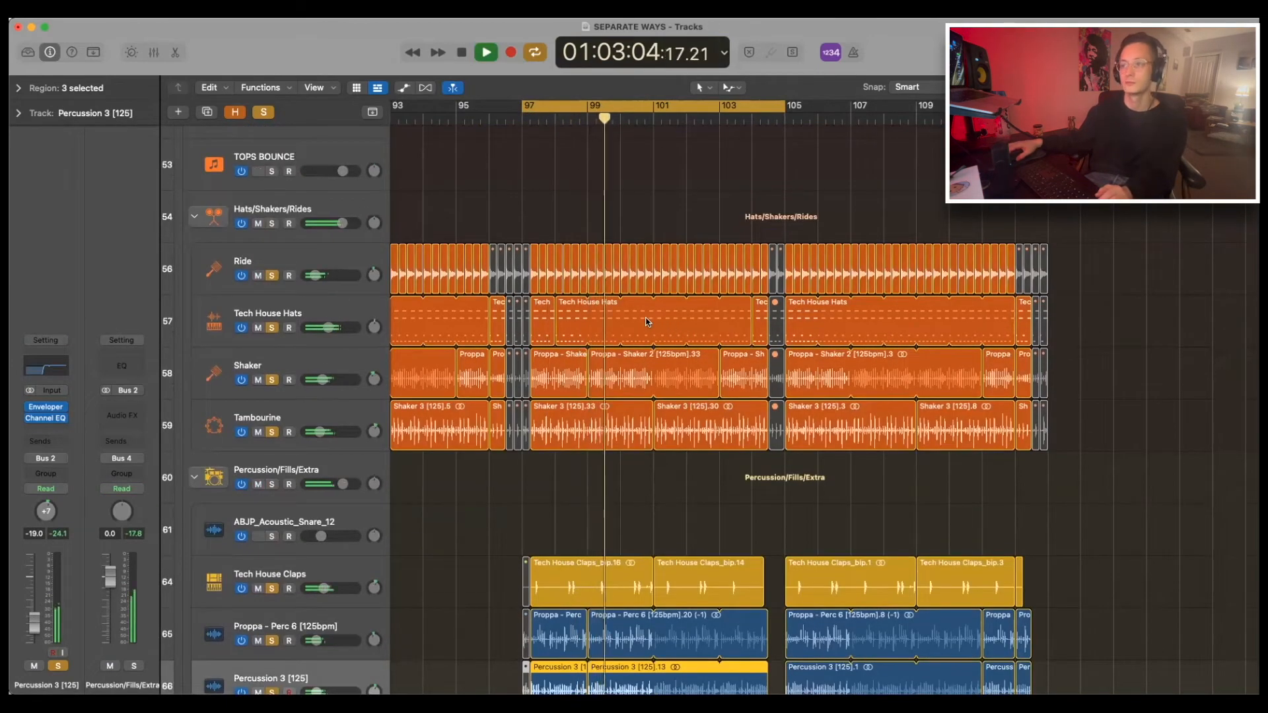
scroll(647, 320, "up", 1)
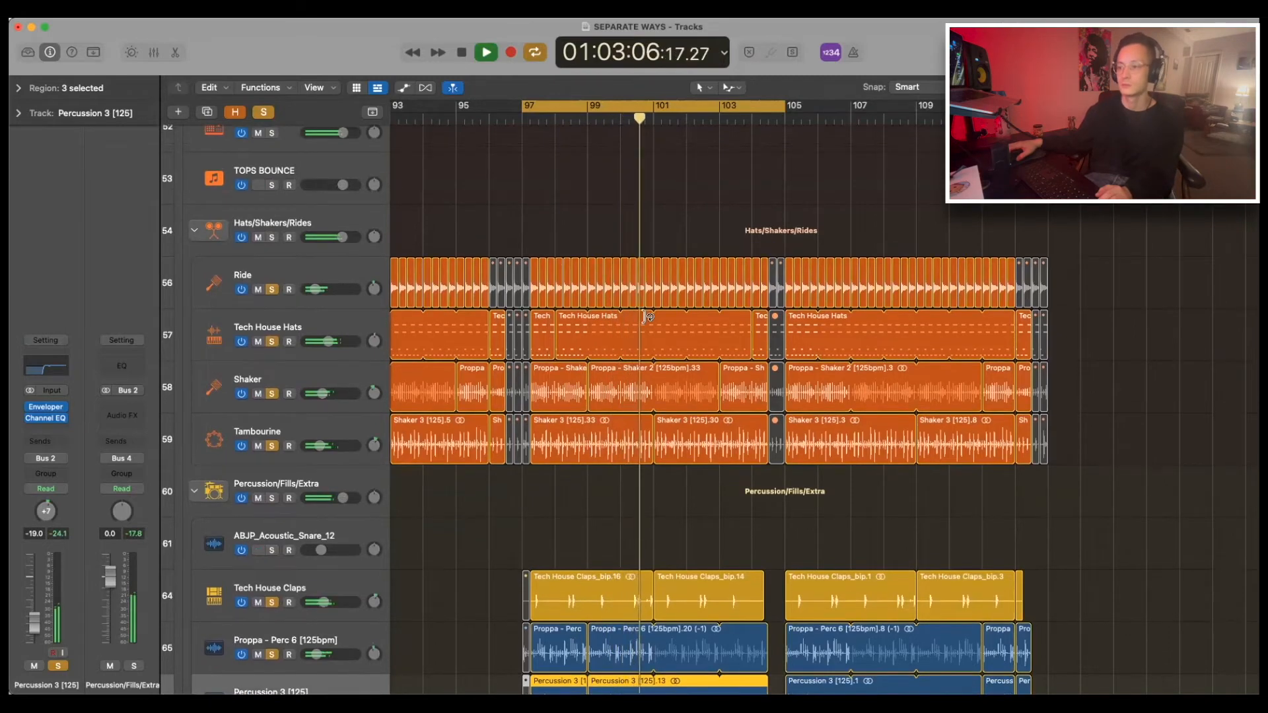
scroll(642, 316, "up", 5)
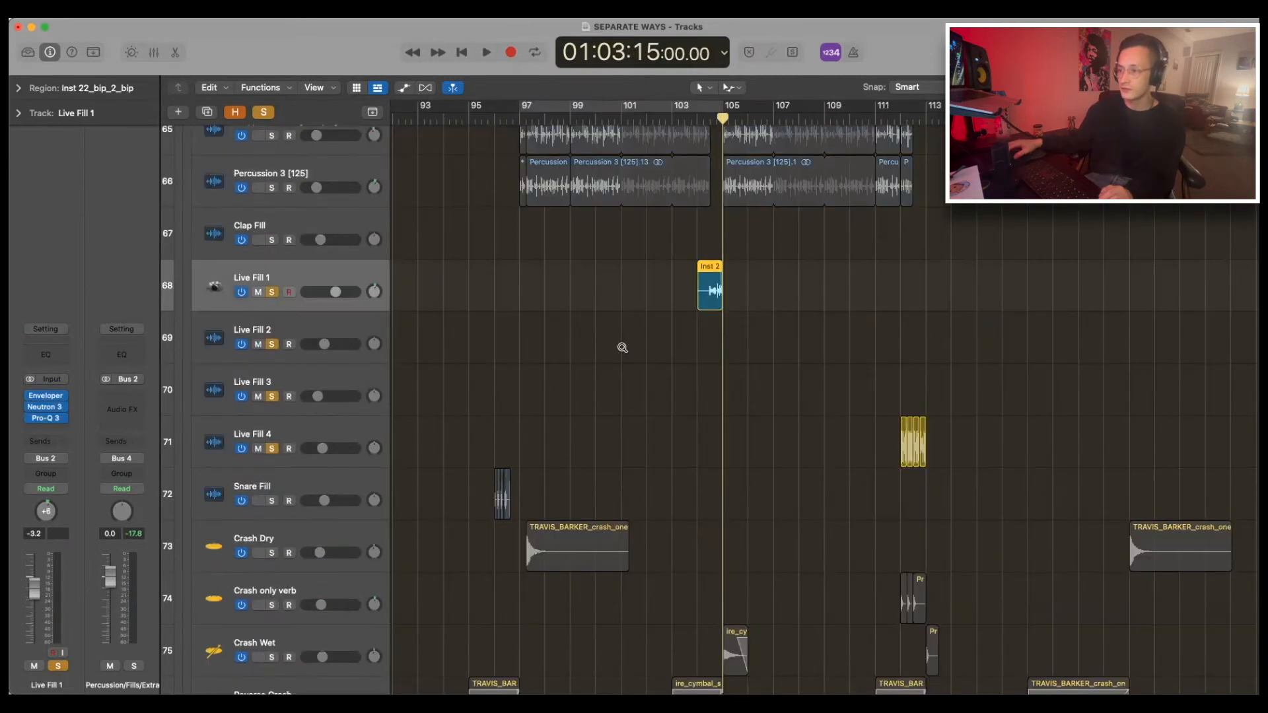
- Audition the soloed live fills before bars 105 and 113 and the Snare Fill before bar 97
key("super+Right")
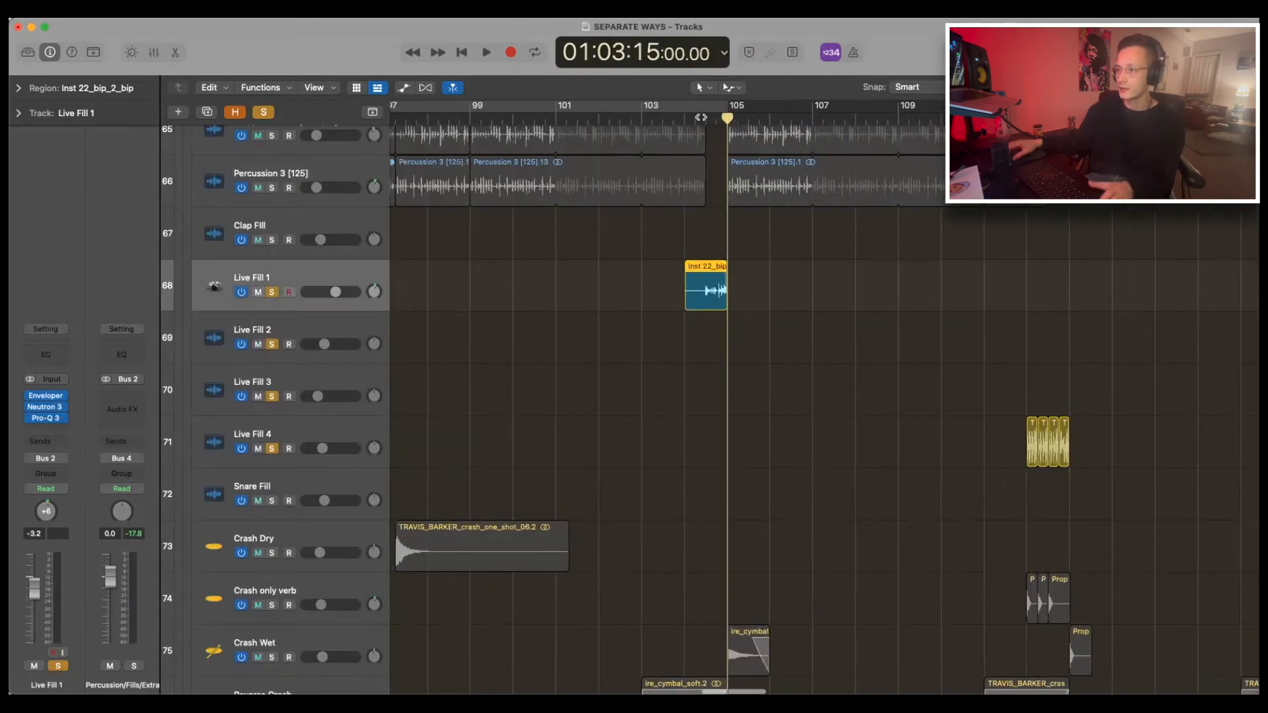
double_click(703, 117)
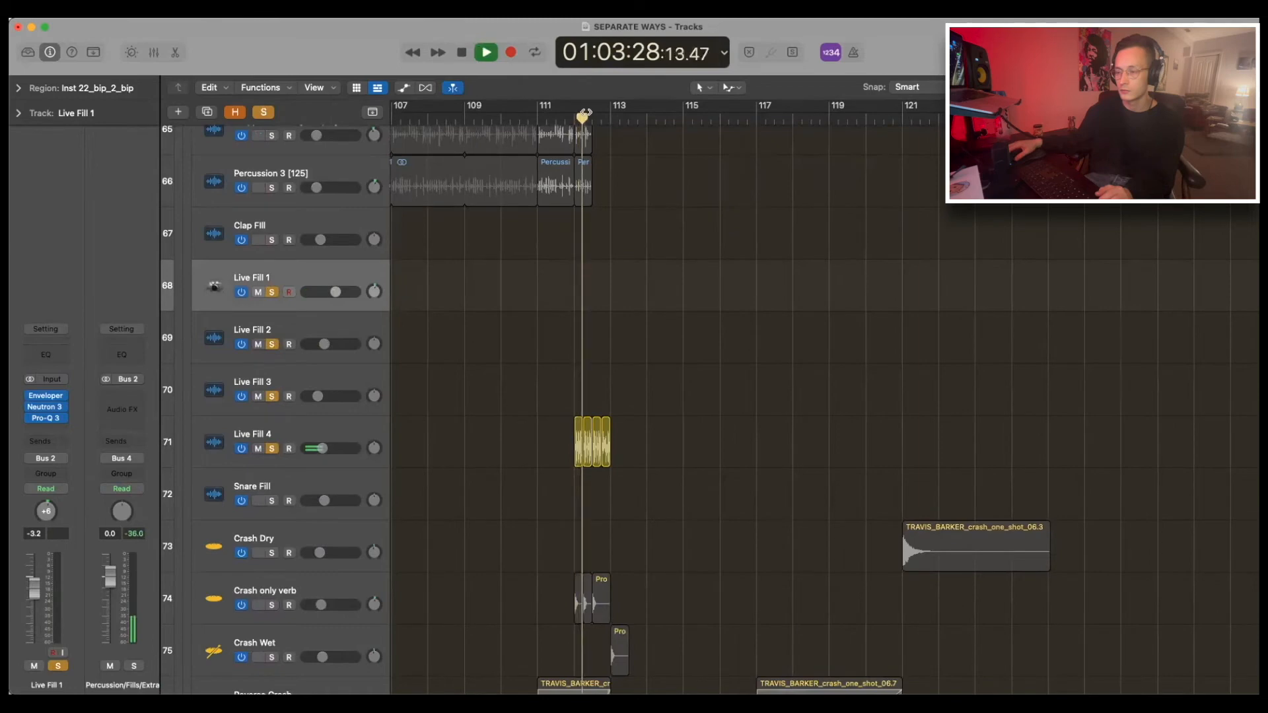
scroll(624, 127, "left", 3)
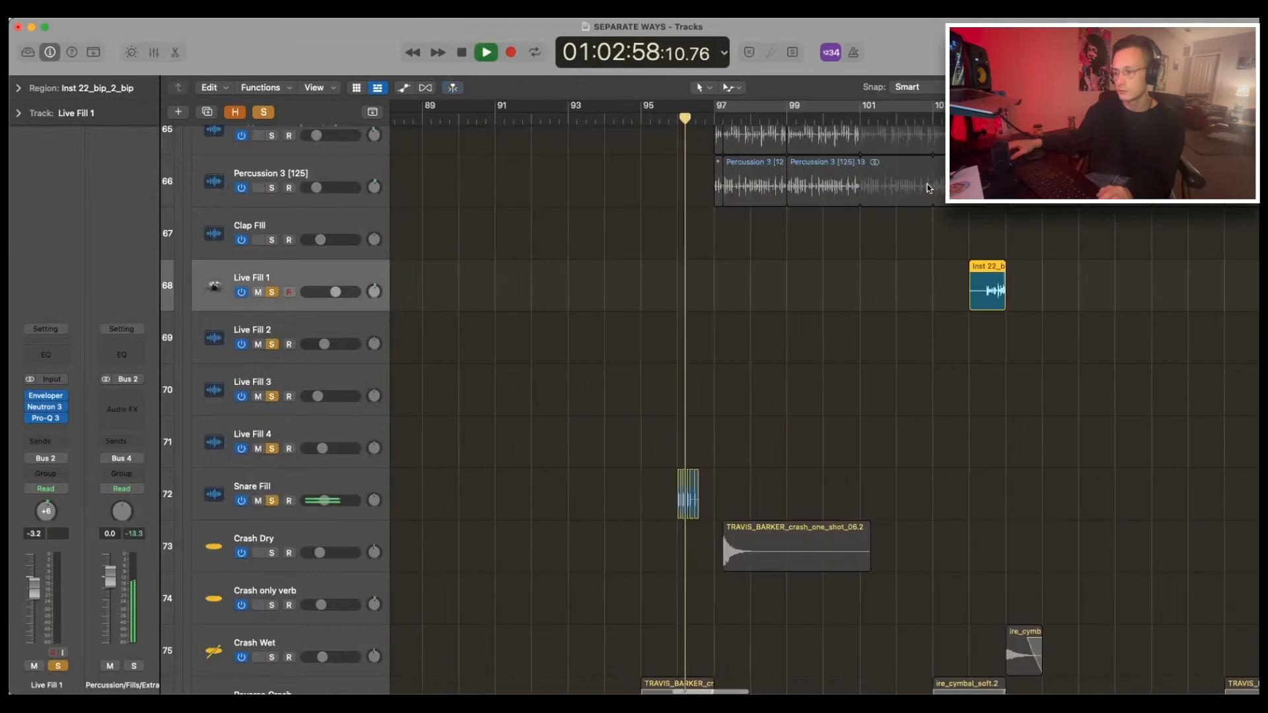
scroll(556, 206, "down", 5)
key("space")
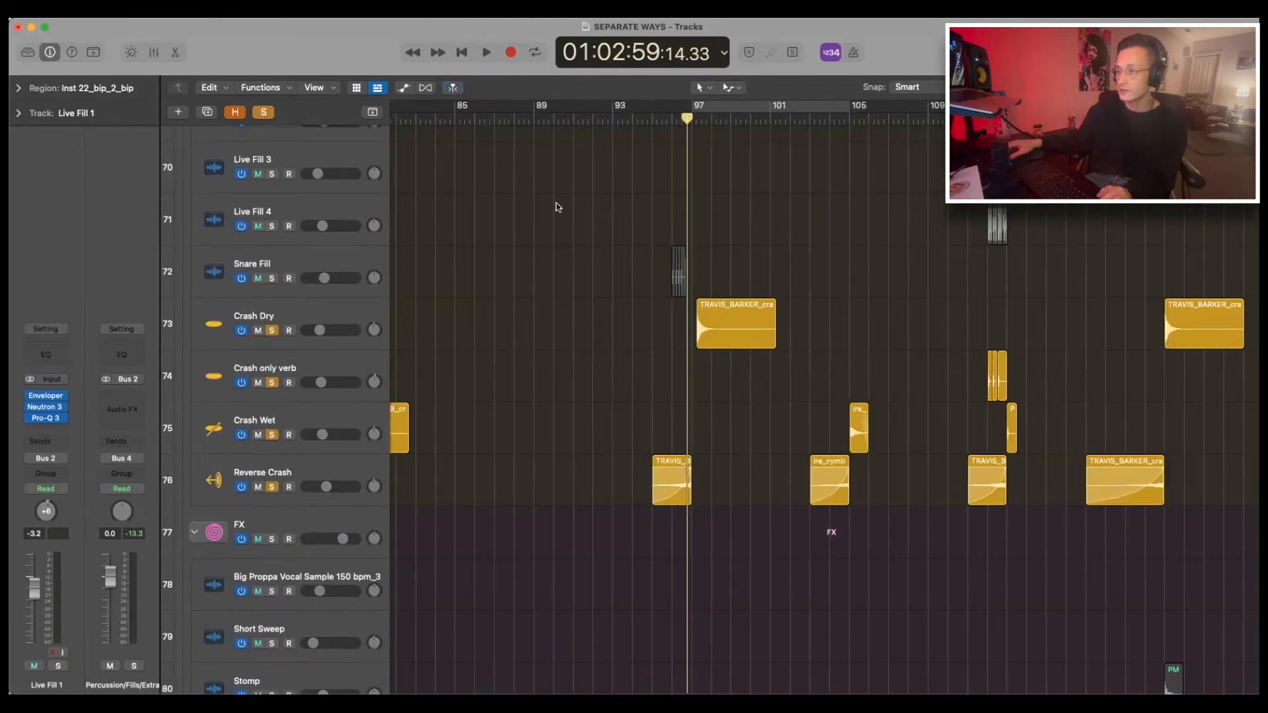
- Audition the soloed crash and reverse crash tracks around bars 97, 105 and 113
double_click(673, 126)
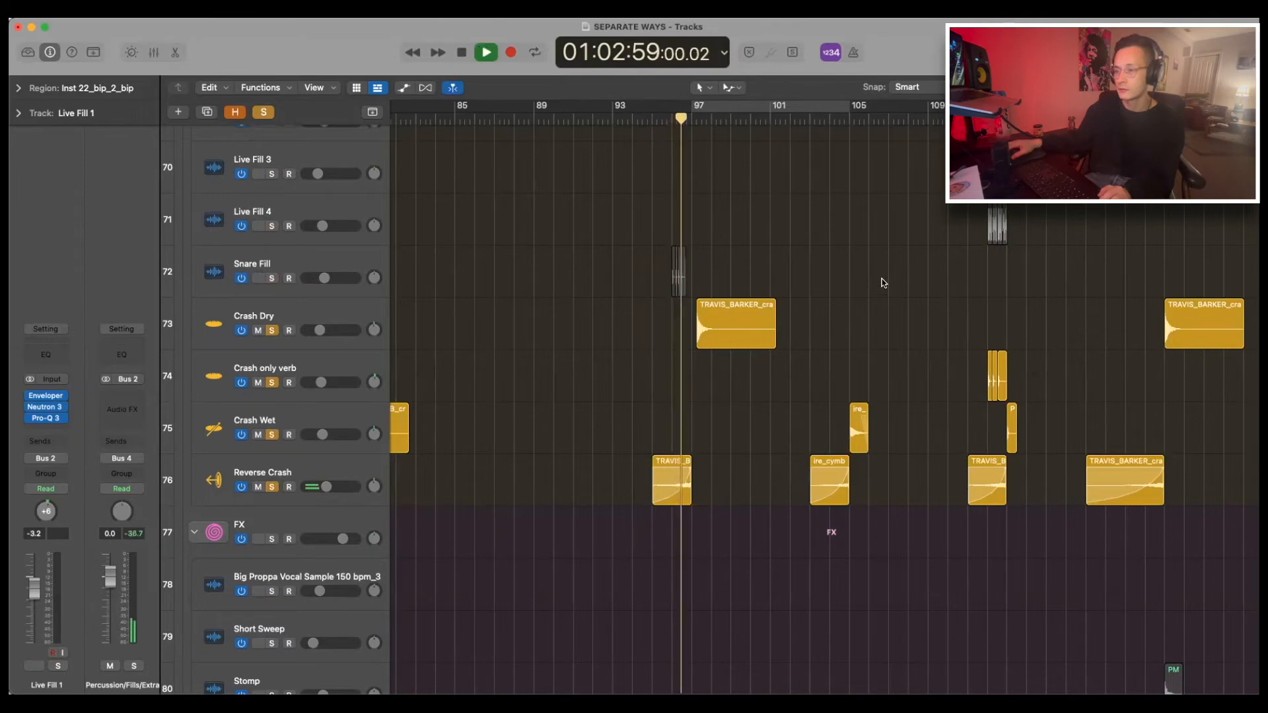
scroll(880, 280, "left", 2)
scroll(881, 280, "right", 4)
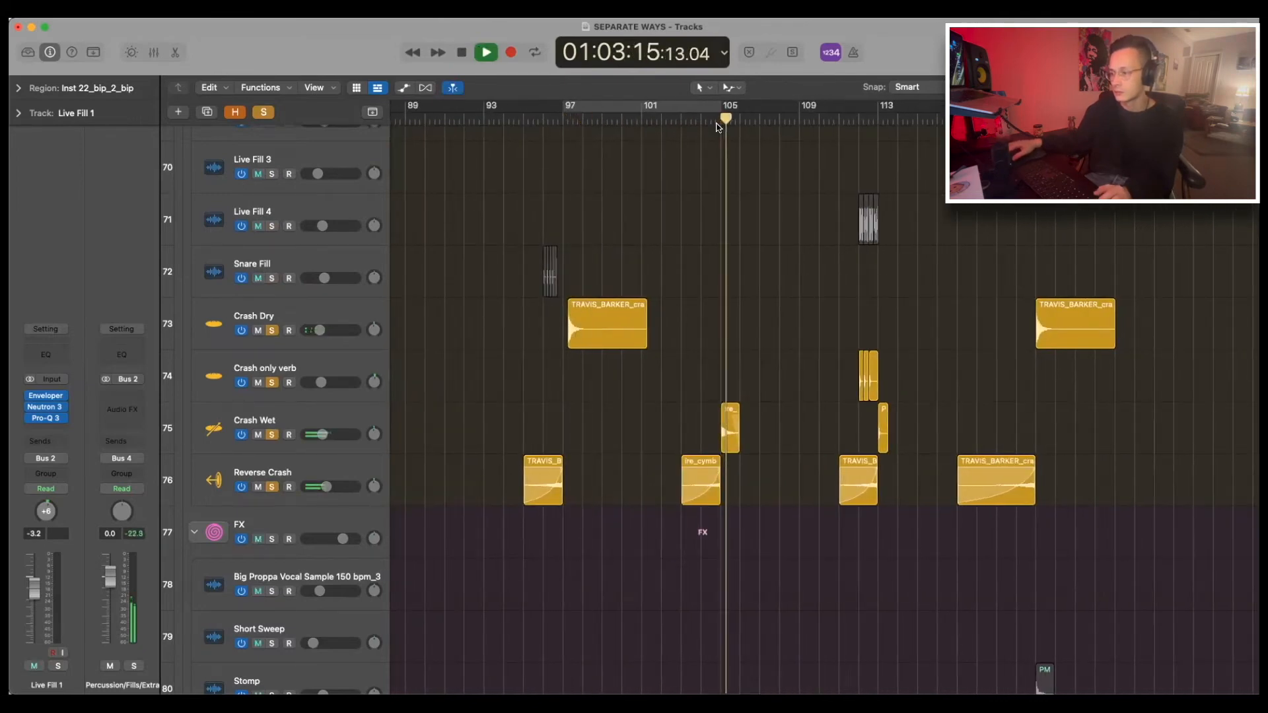
scroll(739, 192, "right", 3)
left_click(753, 118)
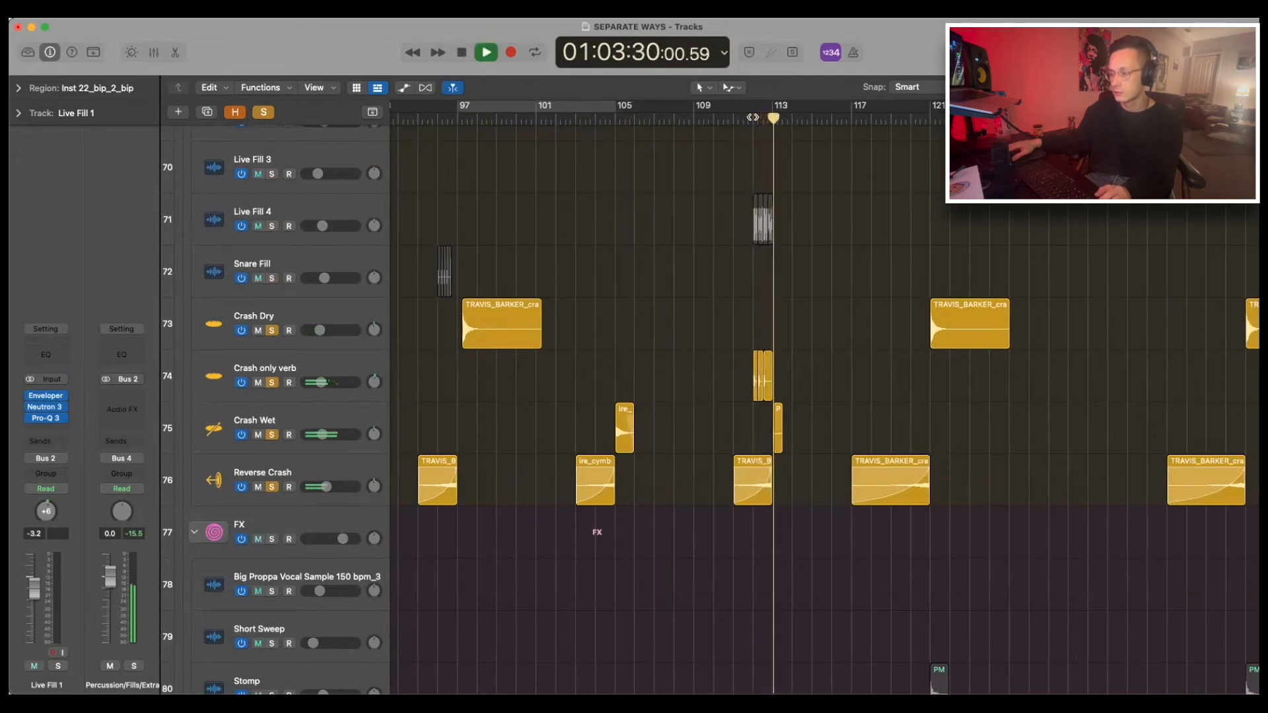
key("space")
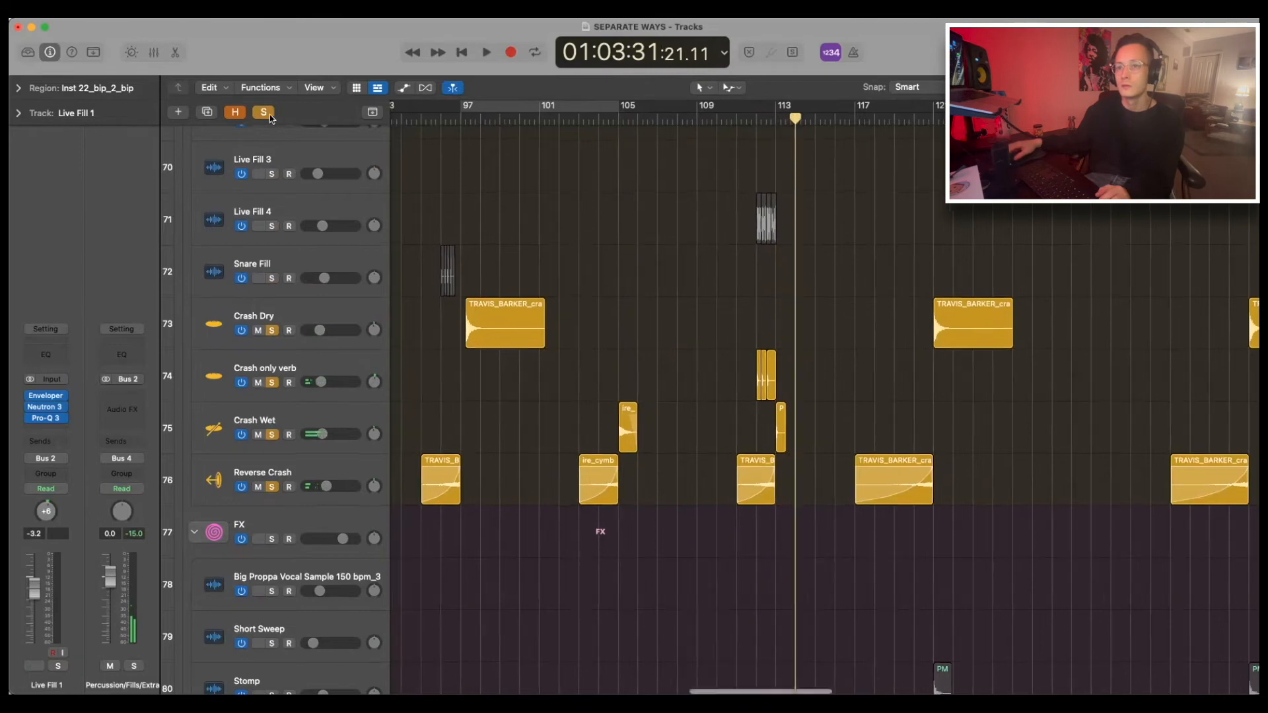
- Solo the Riser 2 track in the FX stack and audition its region from bar 109
scroll(266, 421, "down", 10)
key("super+Left")
left_click(270, 426)
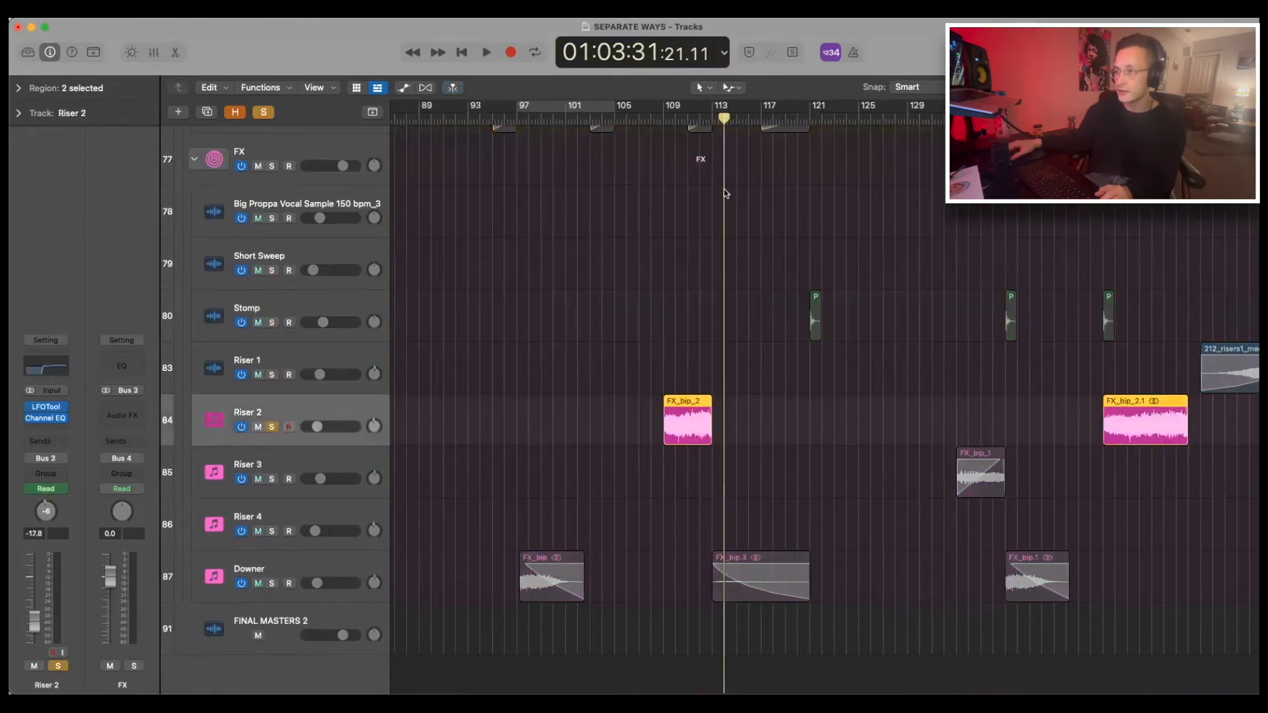
left_click(668, 113)
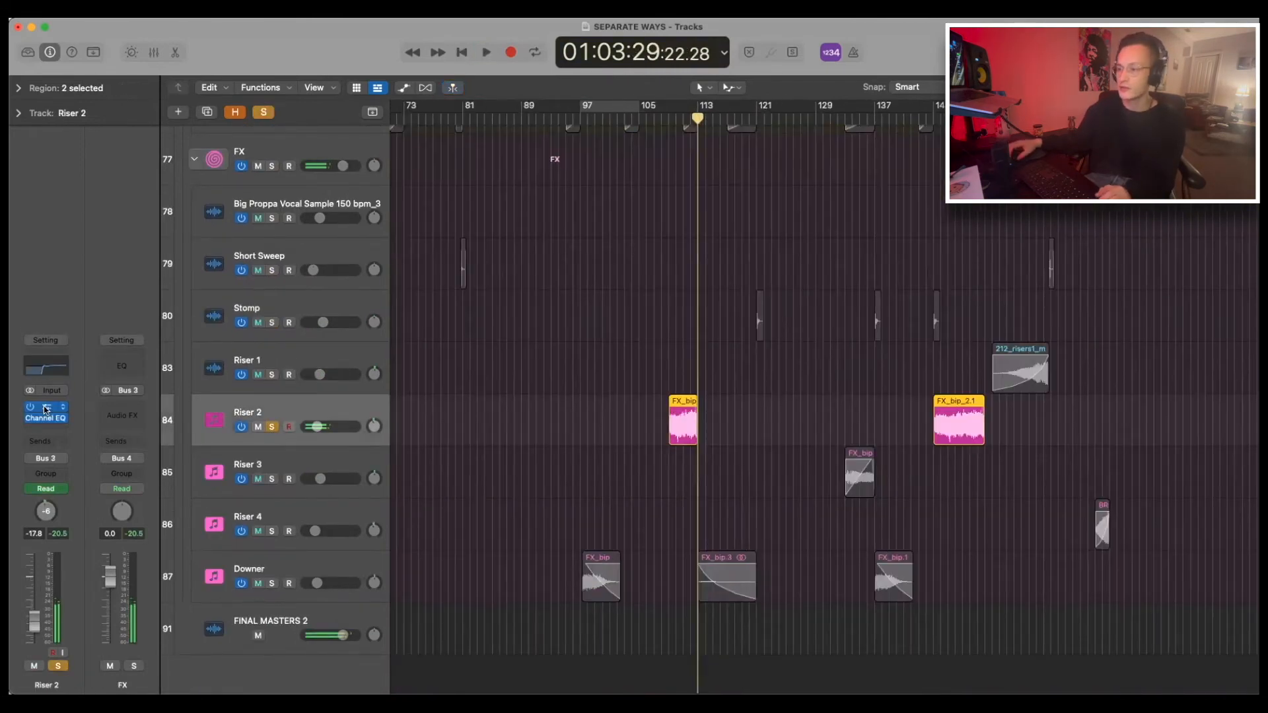
- Inspect the LFOTool volume shape on Riser 2 while playing the riser, and close the plug-in
left_click(46, 407)
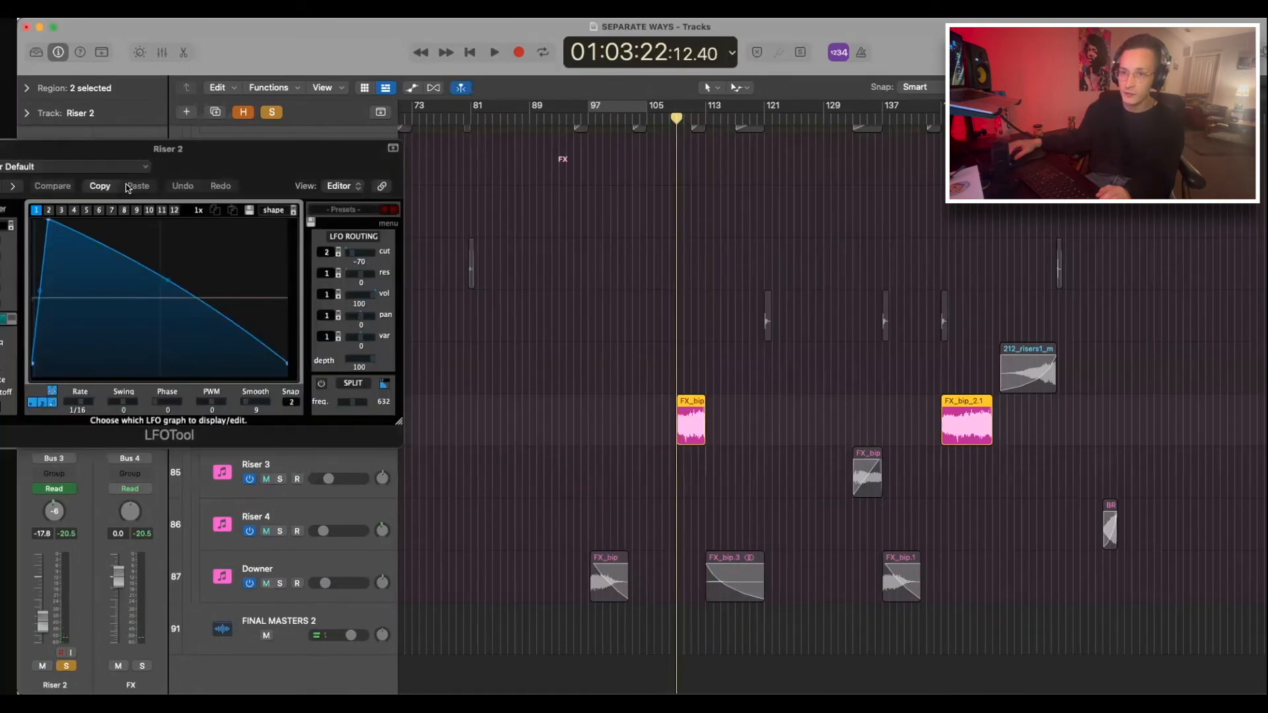
left_click_drag(99, 151, 264, 142)
key("space")
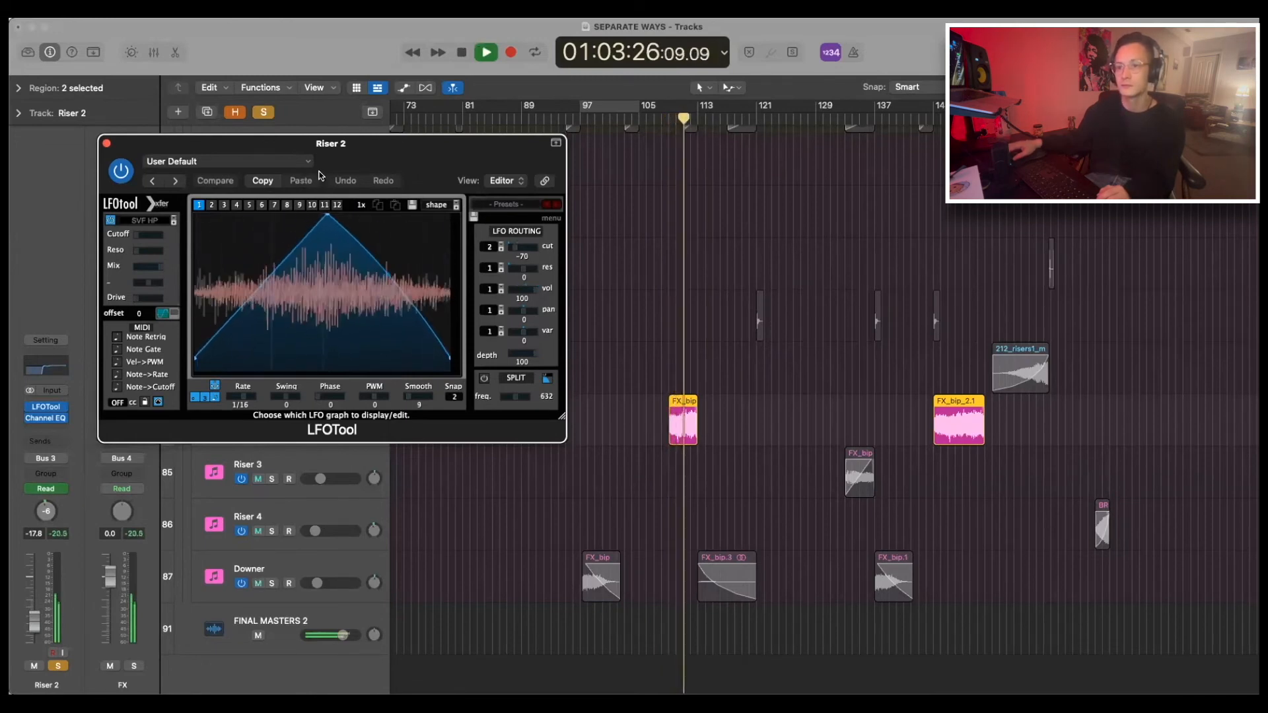
key("space")
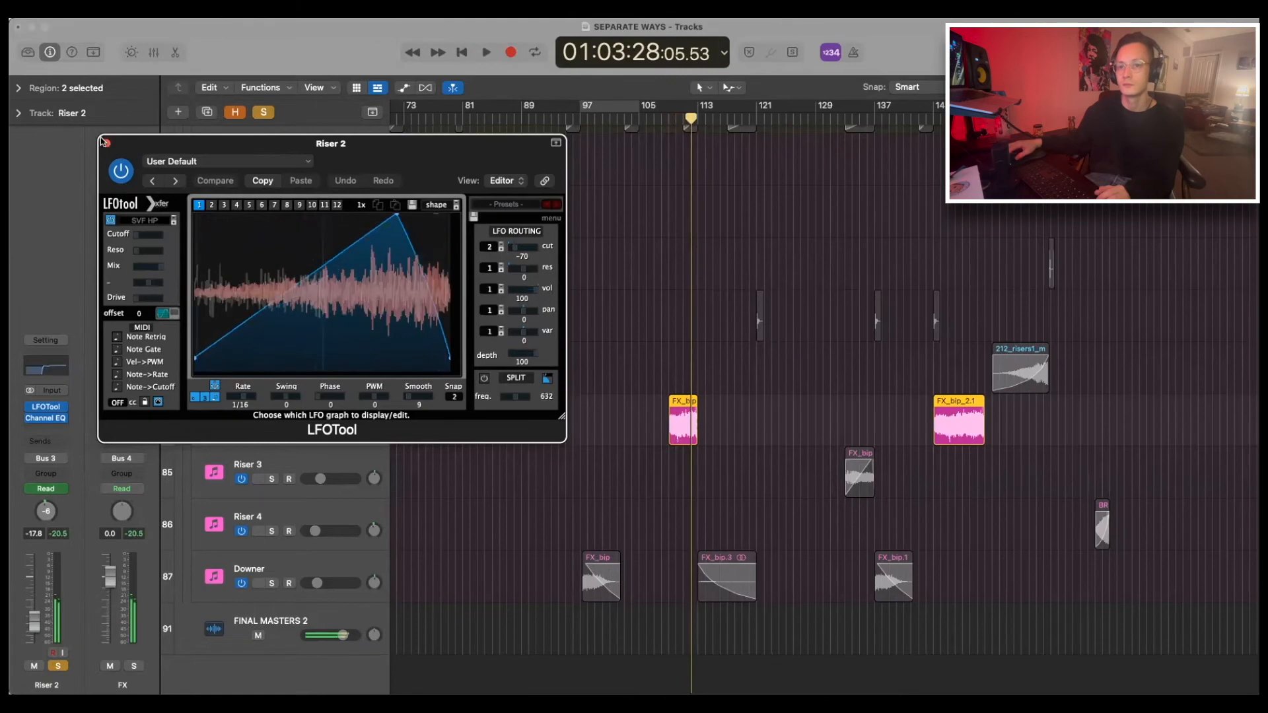
left_click(107, 145)
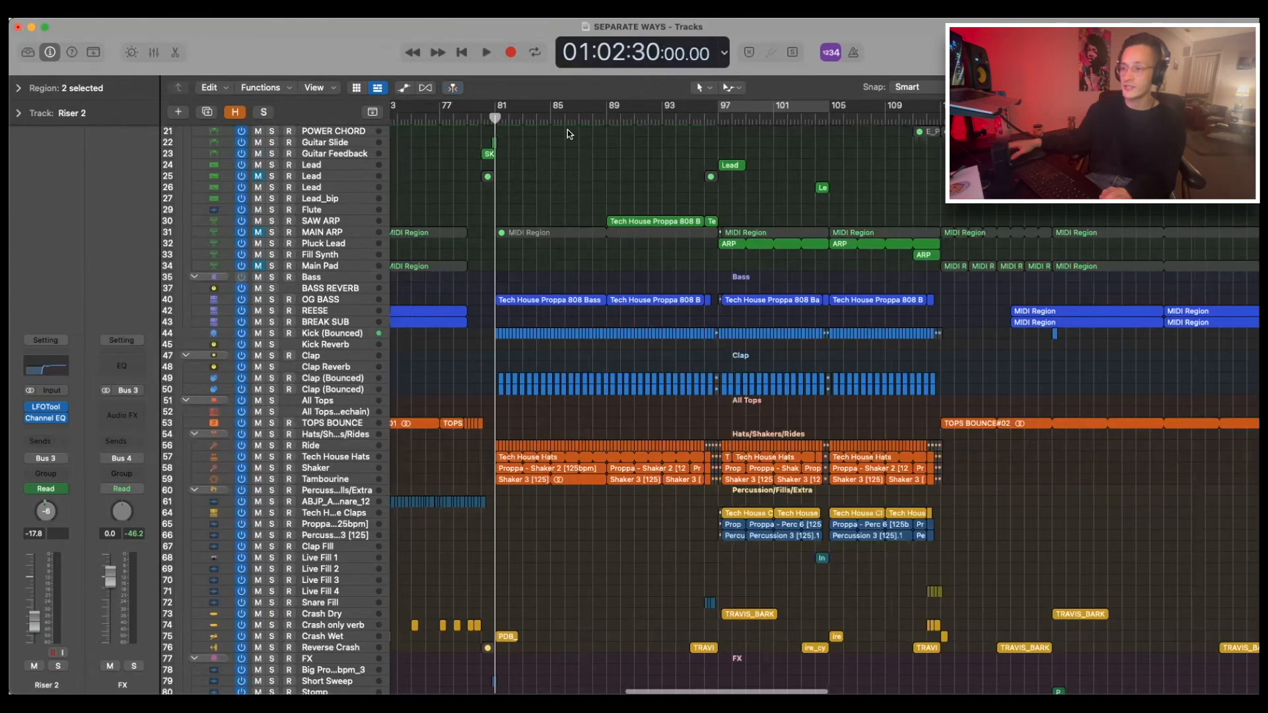
- Play the full drop from bar 81 and unmute the MAIN ARP track
key("space")
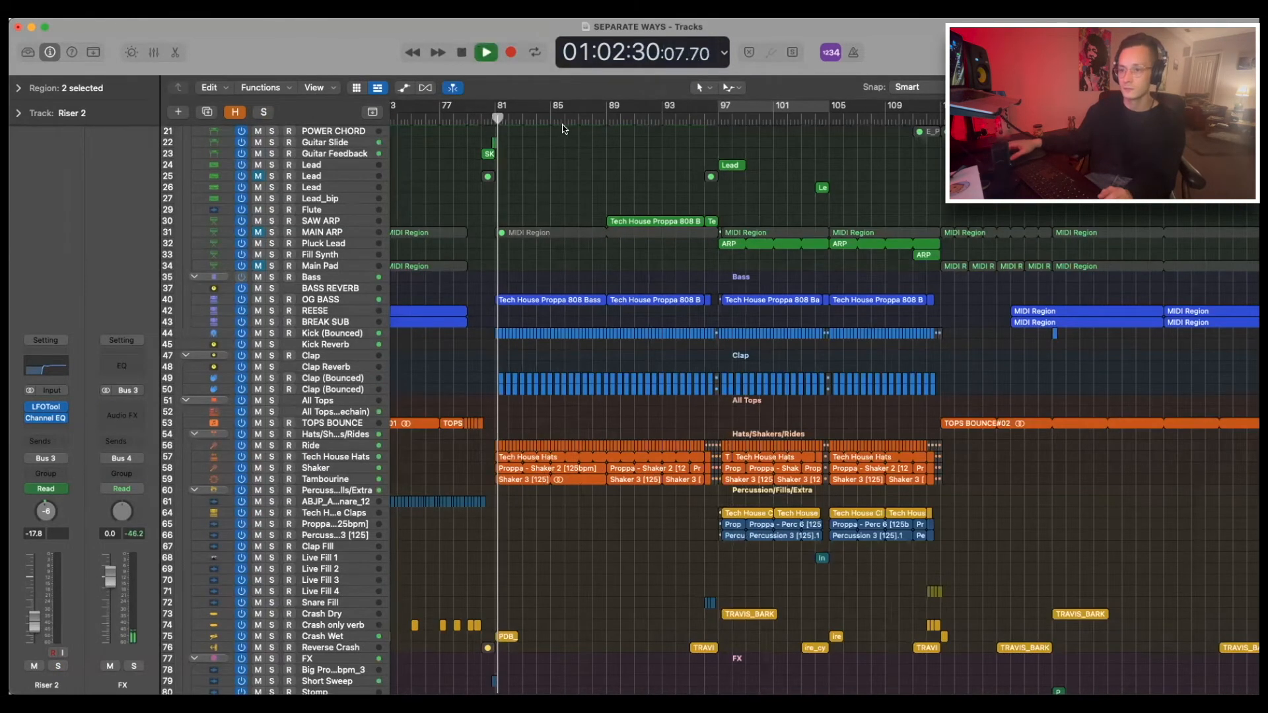
scroll(568, 128, "up", 5)
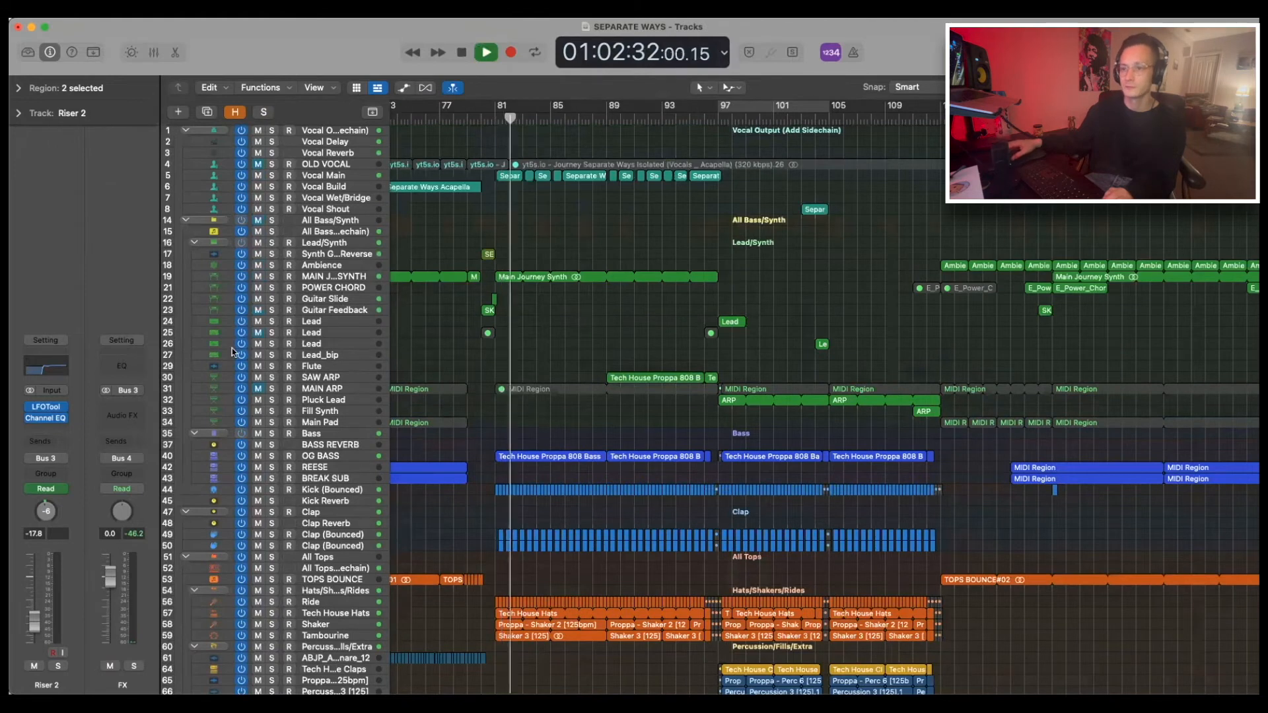
left_click(258, 388)
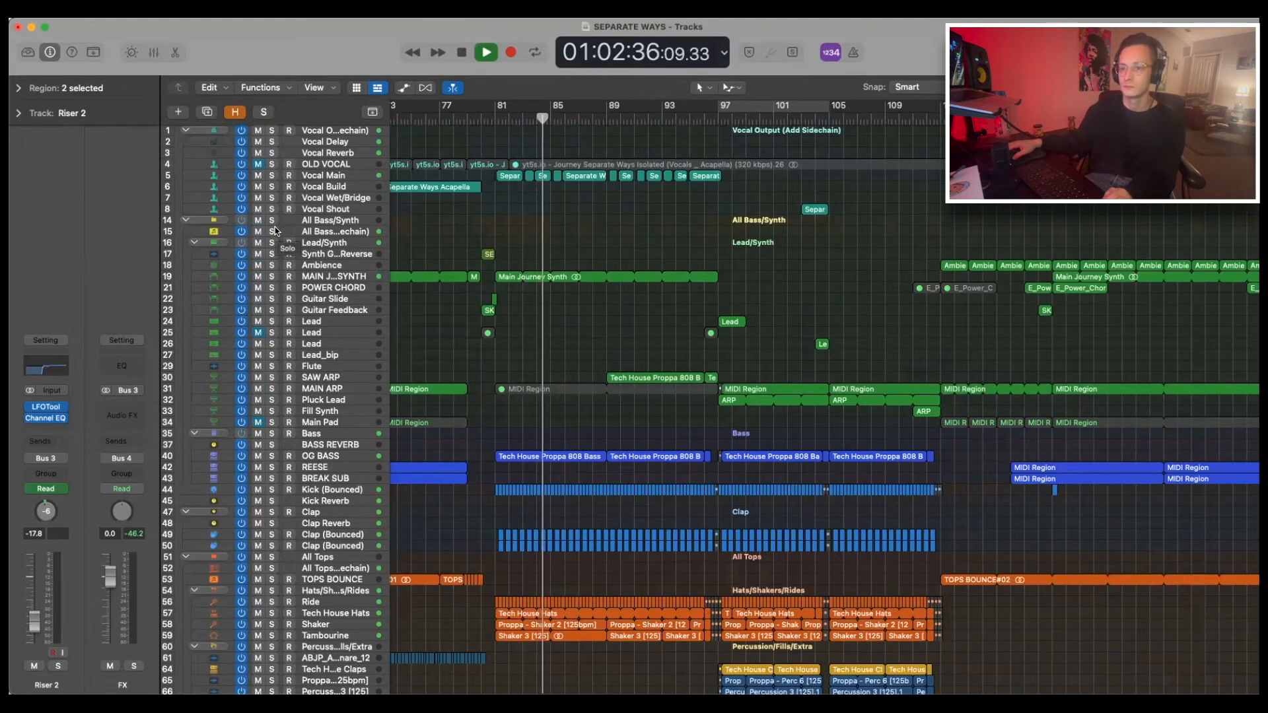
- Audition the All Bass/Synth output in solo, compare it with the full drop mix, and look over the lead and arp tracks
left_click(274, 231)
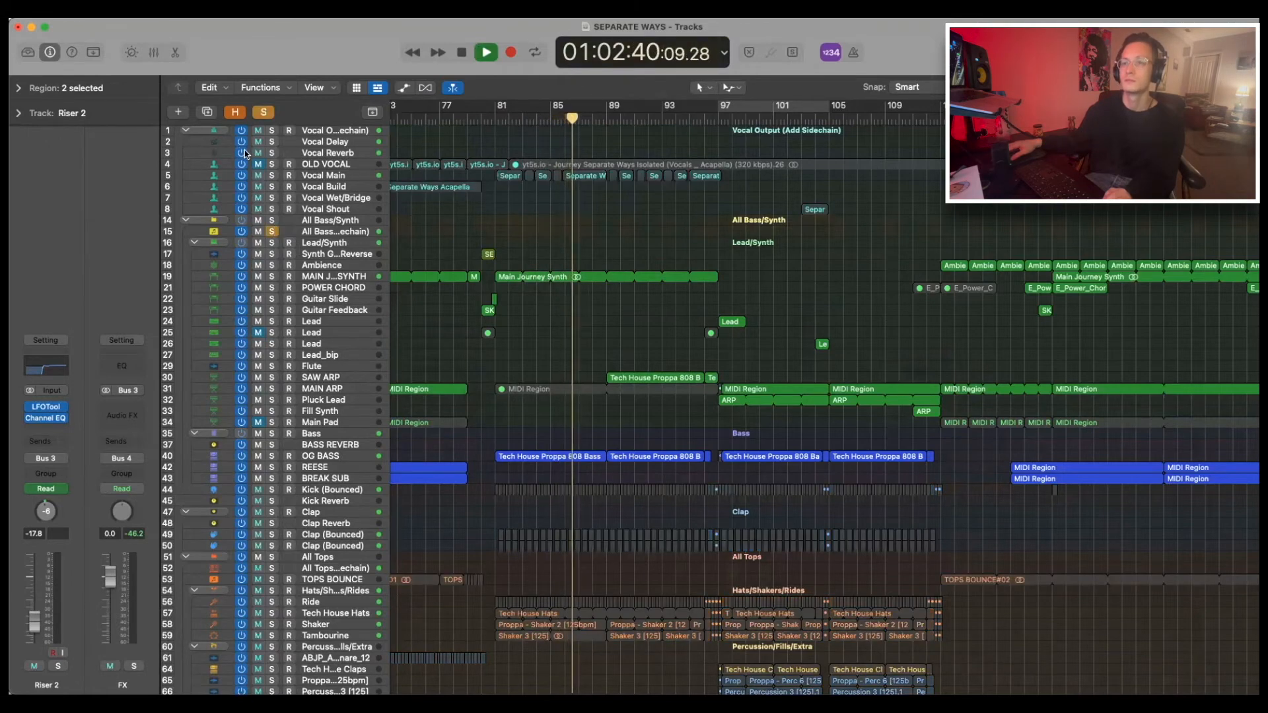
left_click(270, 232)
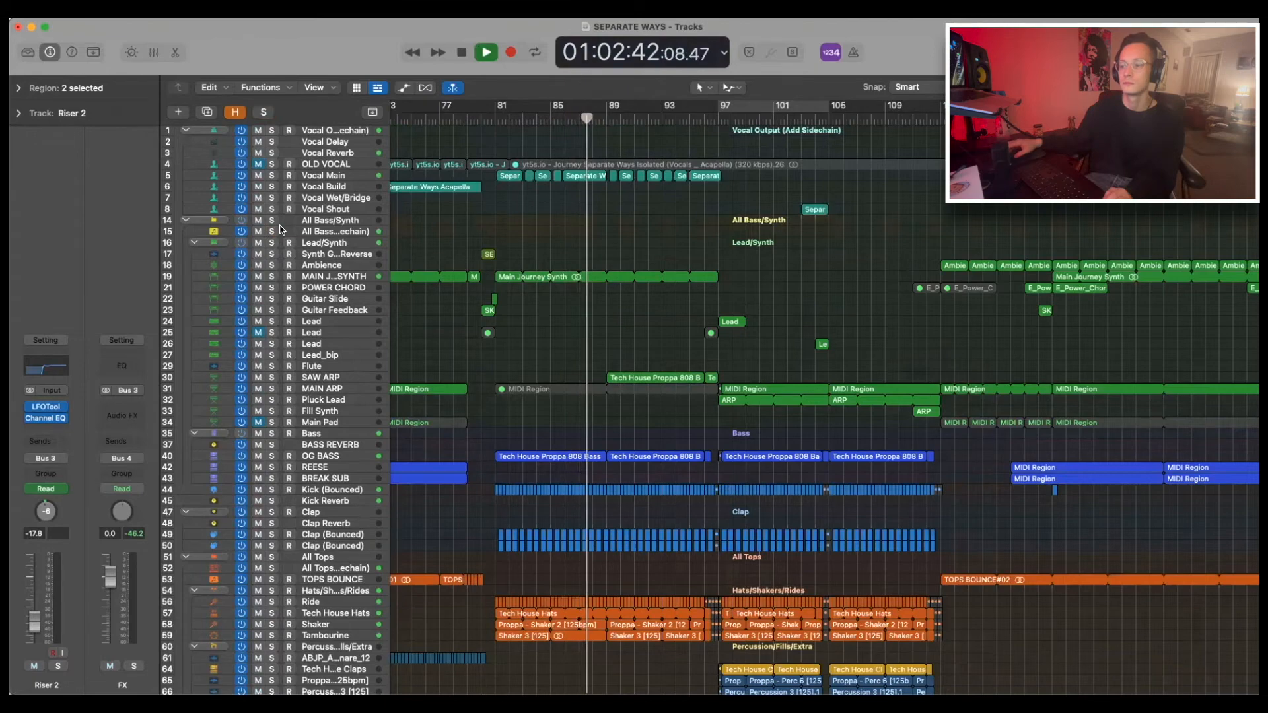
scroll(300, 233, "down", 3)
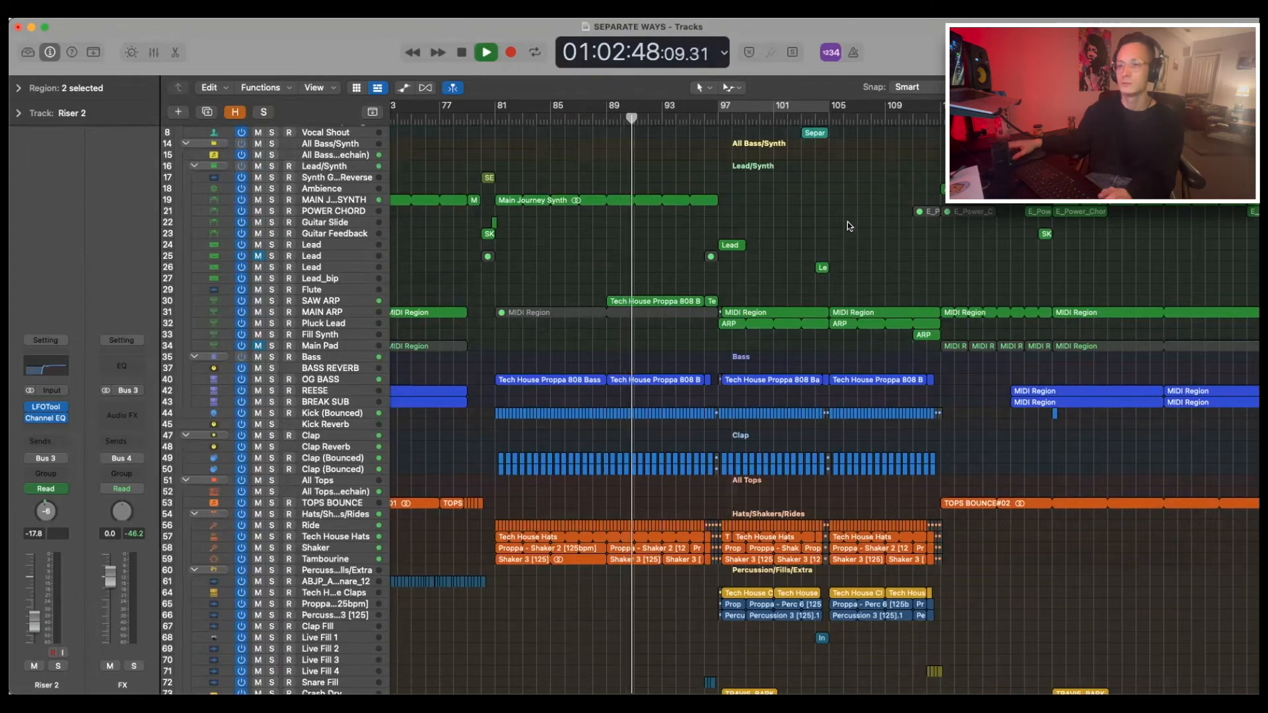
key("space")
scroll(615, 172, "up", 5)
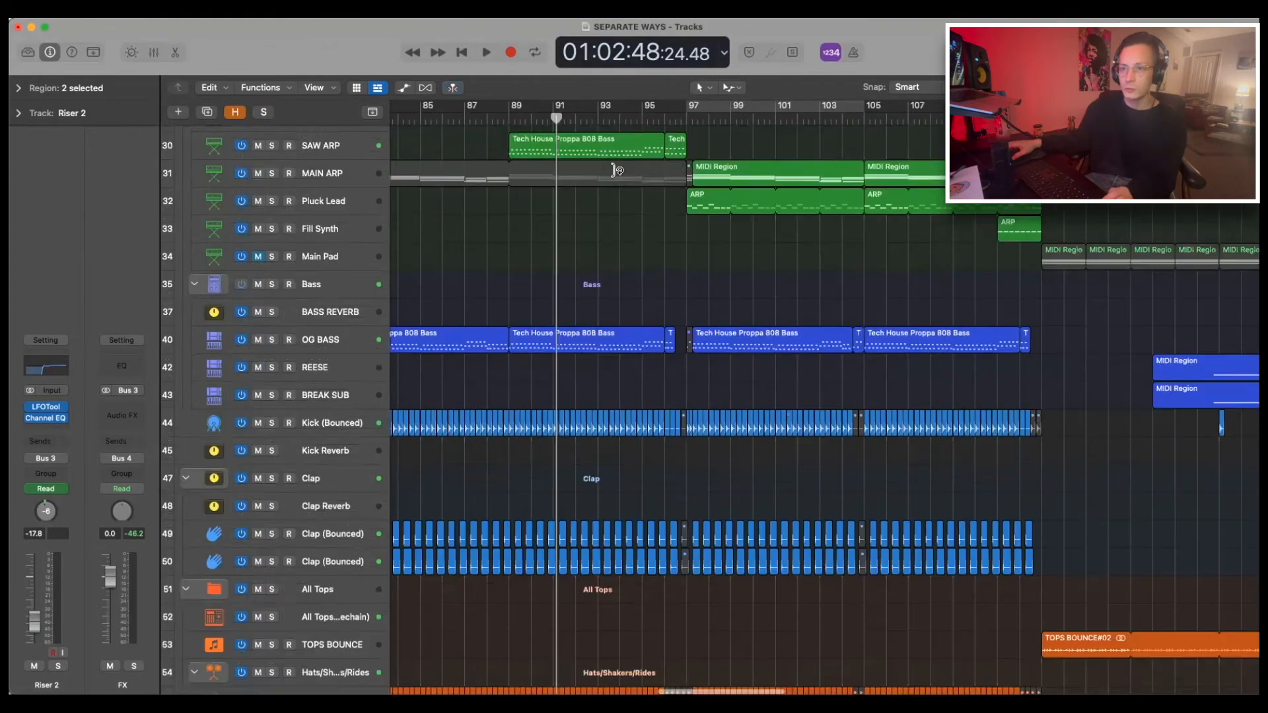
scroll(434, 269, "up", 1)
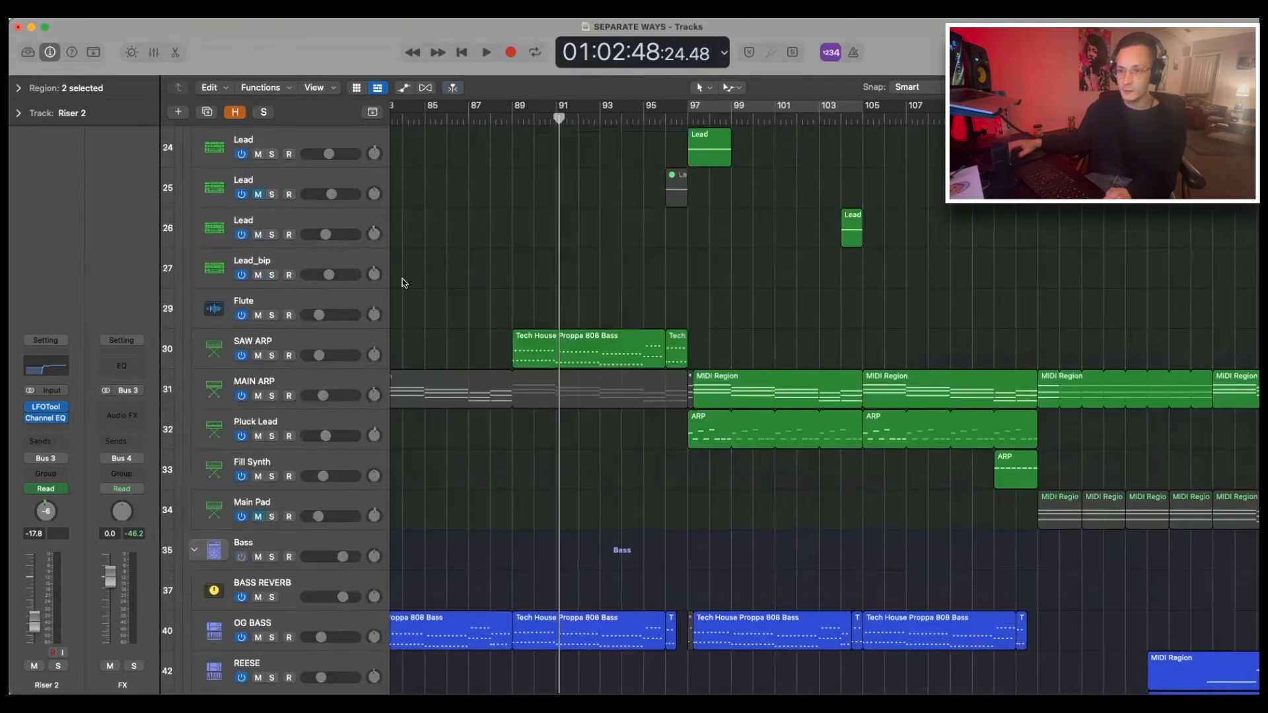
- Solo the SAW ARP track, audition its Tech House Proppa 808 Bass regions from bar 89, and clear the solo
left_click(350, 337)
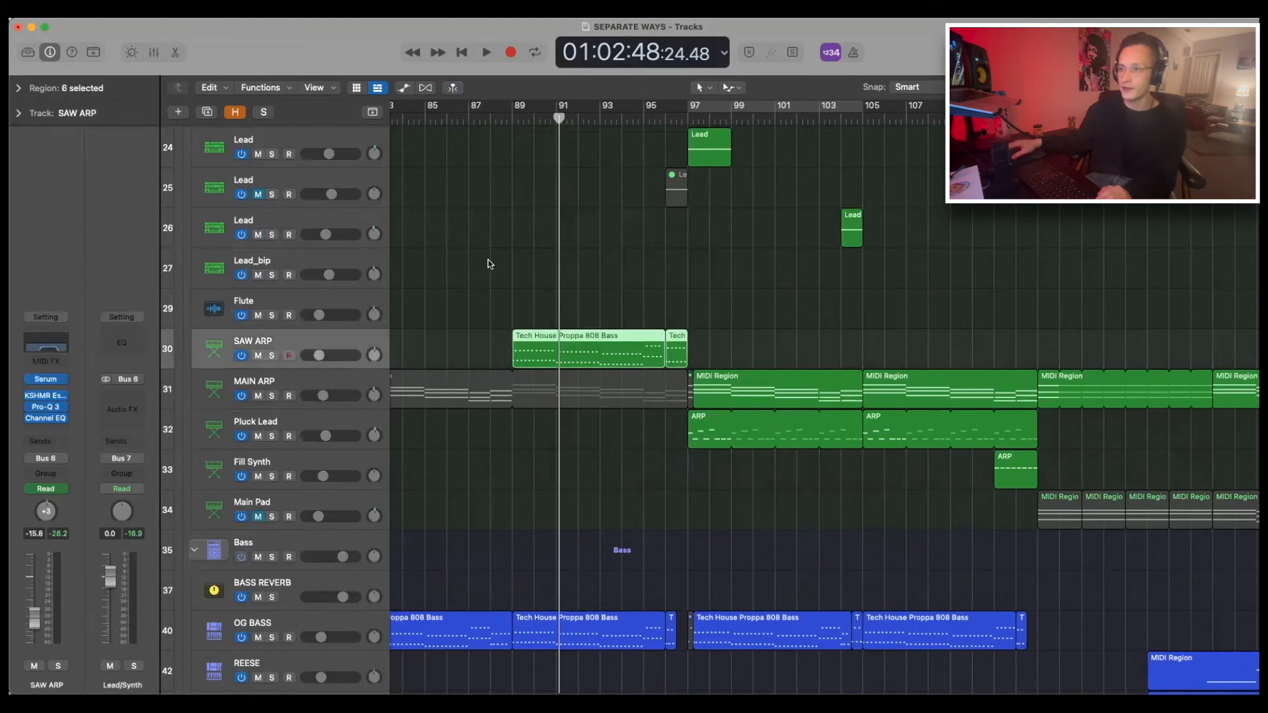
key("s")
left_click(513, 116)
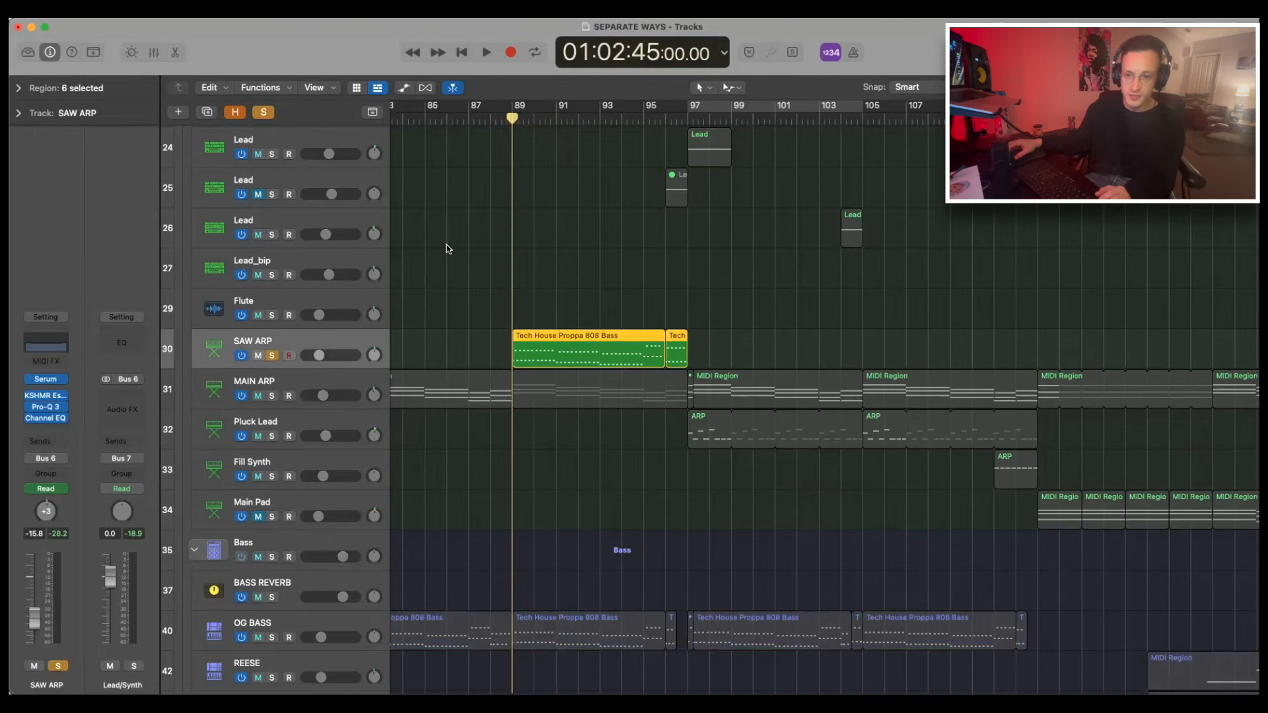
key("space")
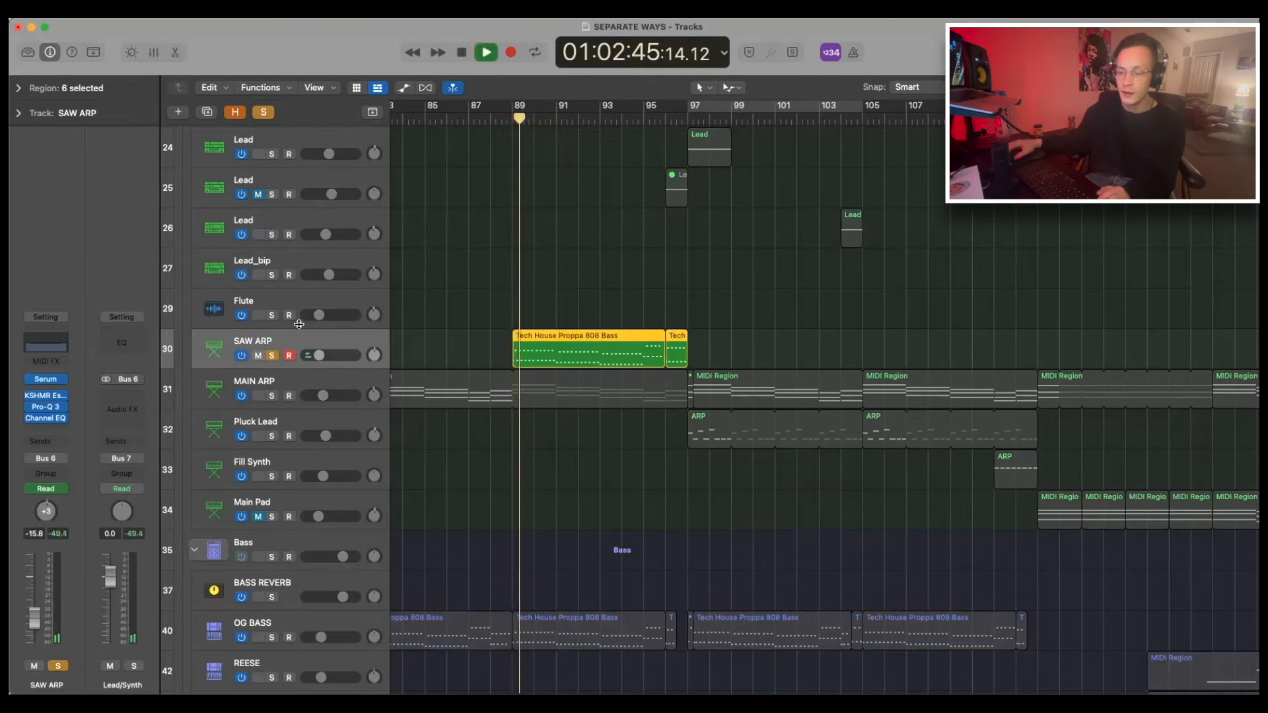
left_click(513, 117)
key("super+Right")
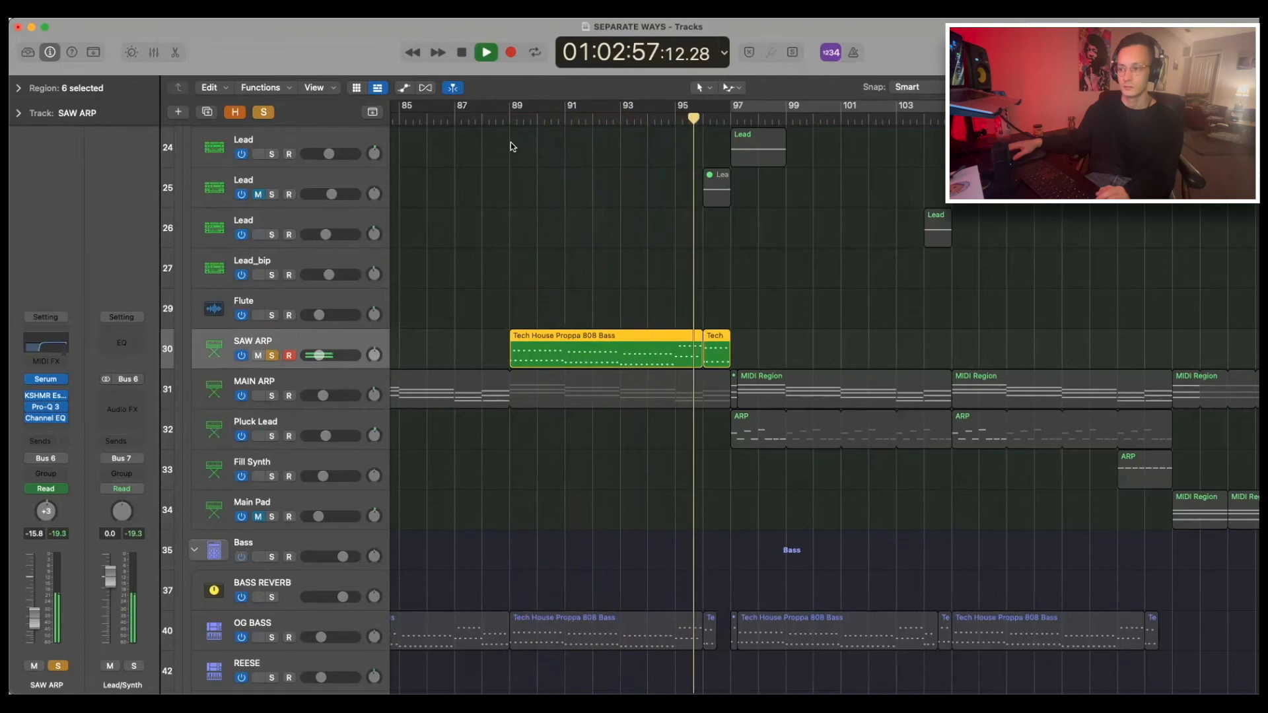
key("space")
left_click(264, 112)
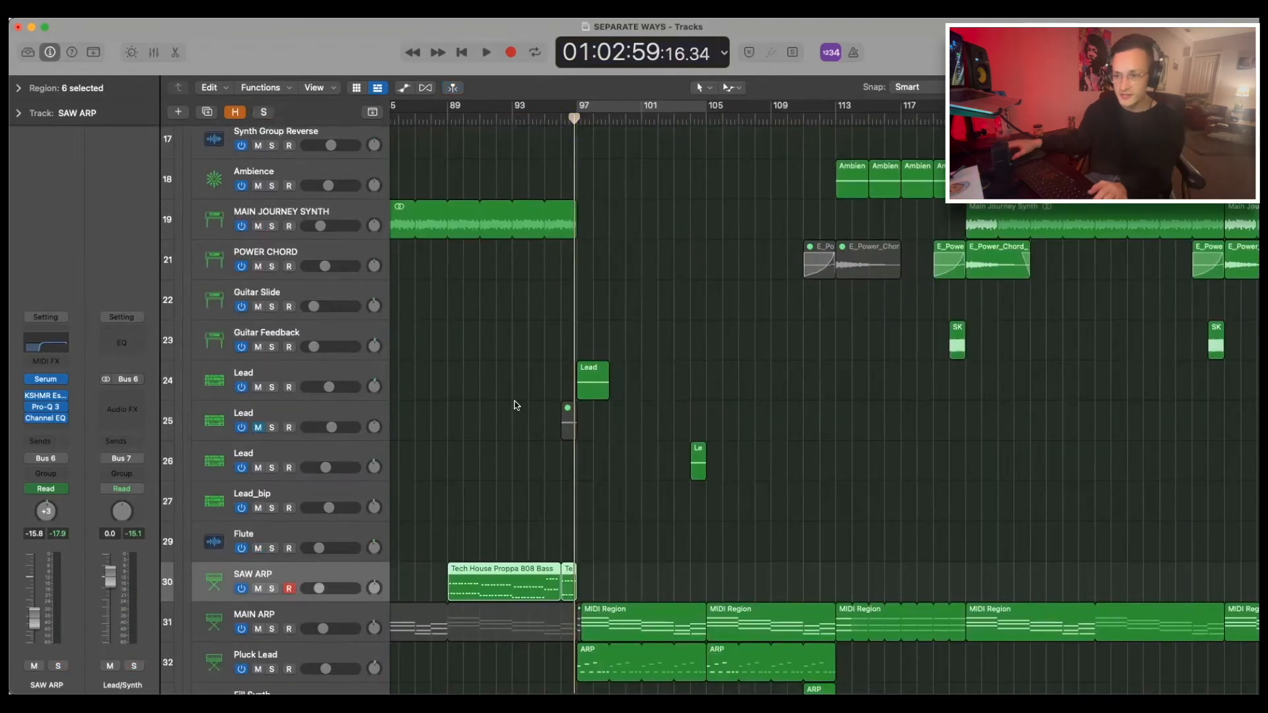
- Solo the Lead track whose active region starts at bar 97
scroll(516, 405, "up", 2)
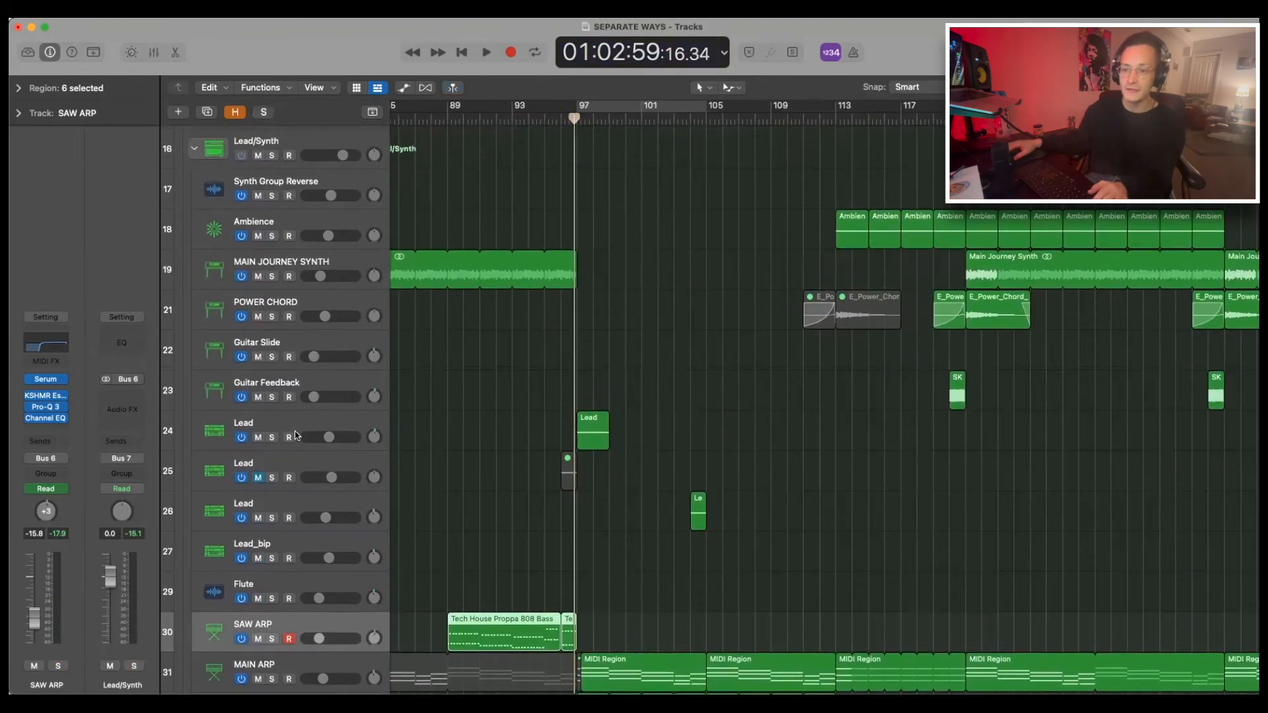
left_click(283, 428)
key("s")
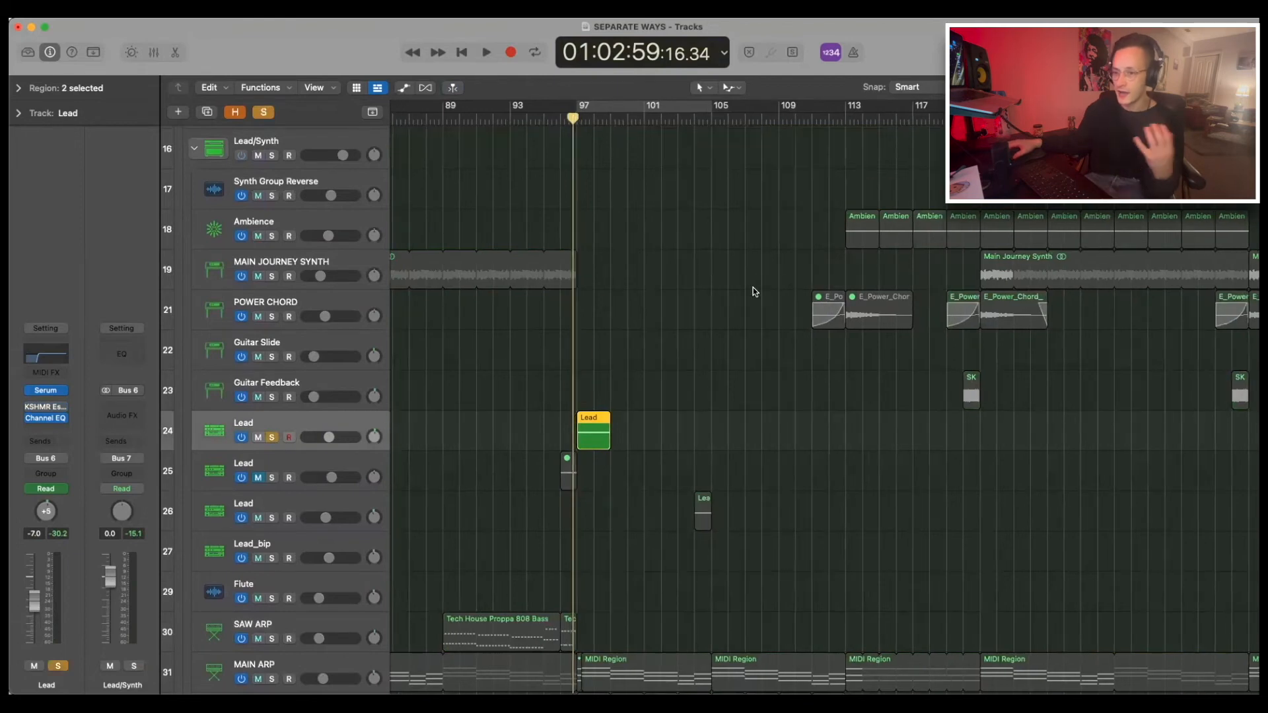
key("super+Right")
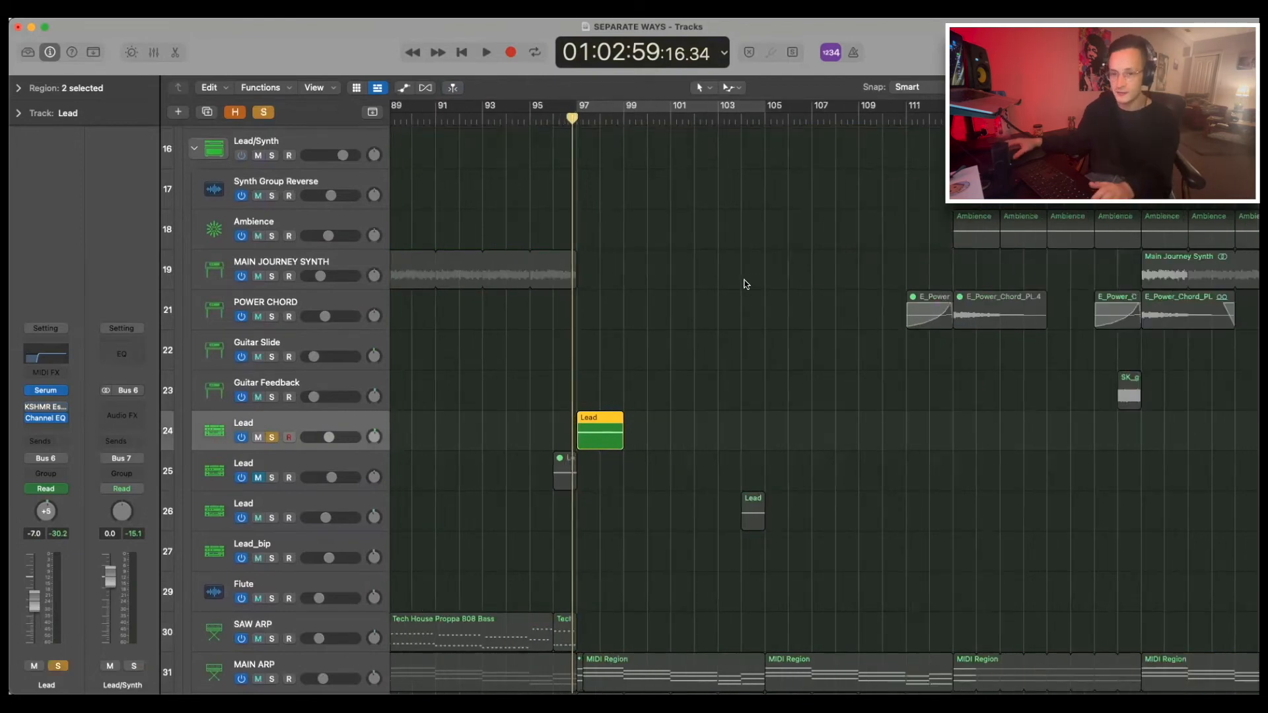
- Inspect the oscillator and FX pages of the Lead's Serum patch Synth - Big Dark Brass, close it, and audition the bar 97 region
left_click(46, 390)
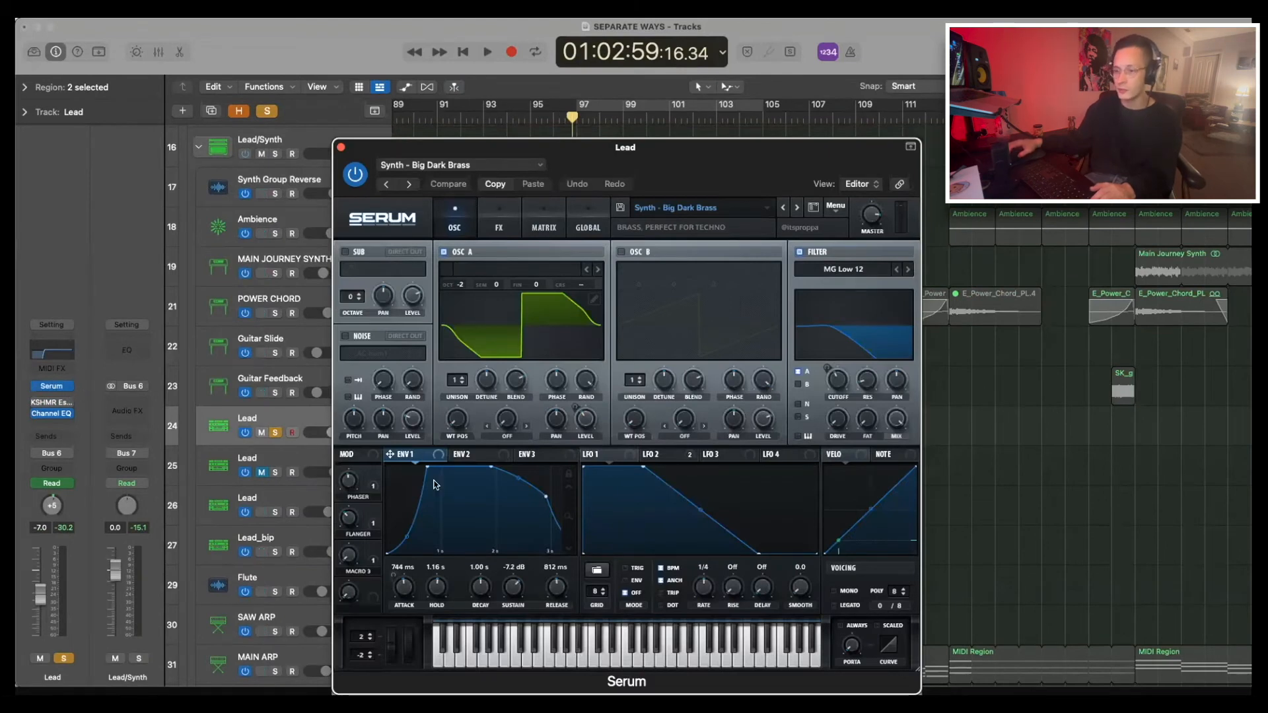
left_click(516, 230)
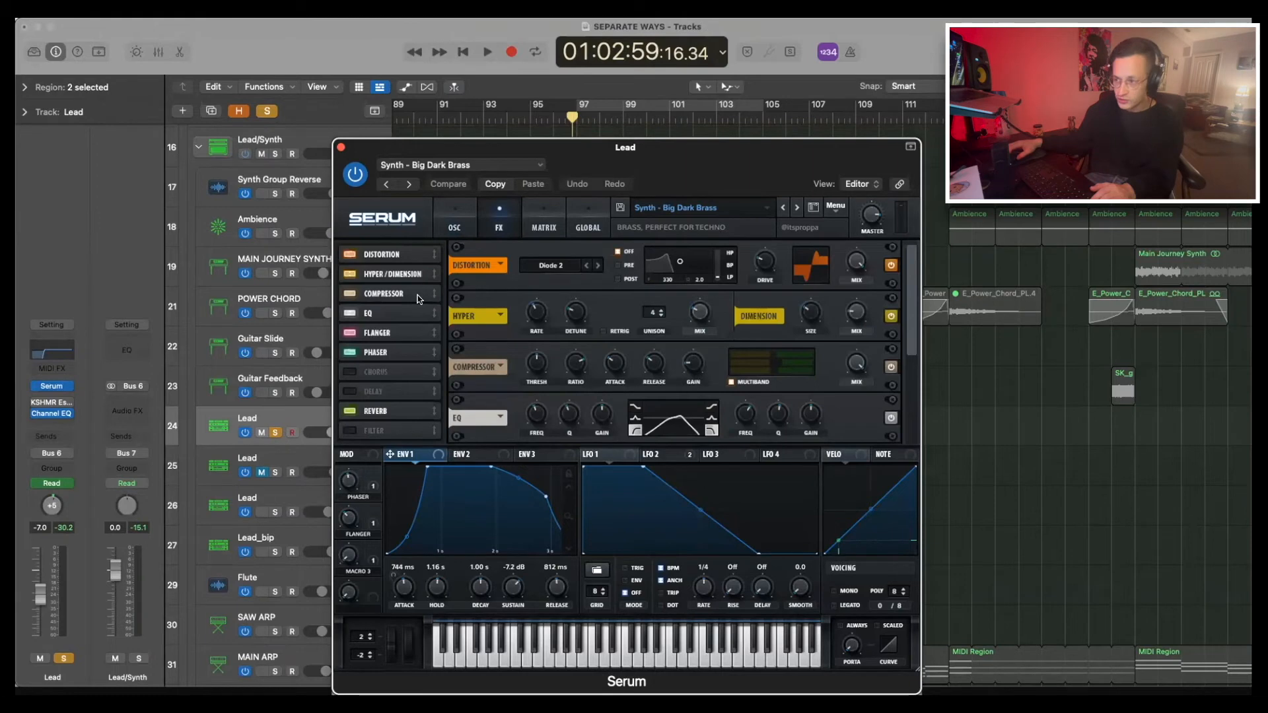
left_click(475, 215)
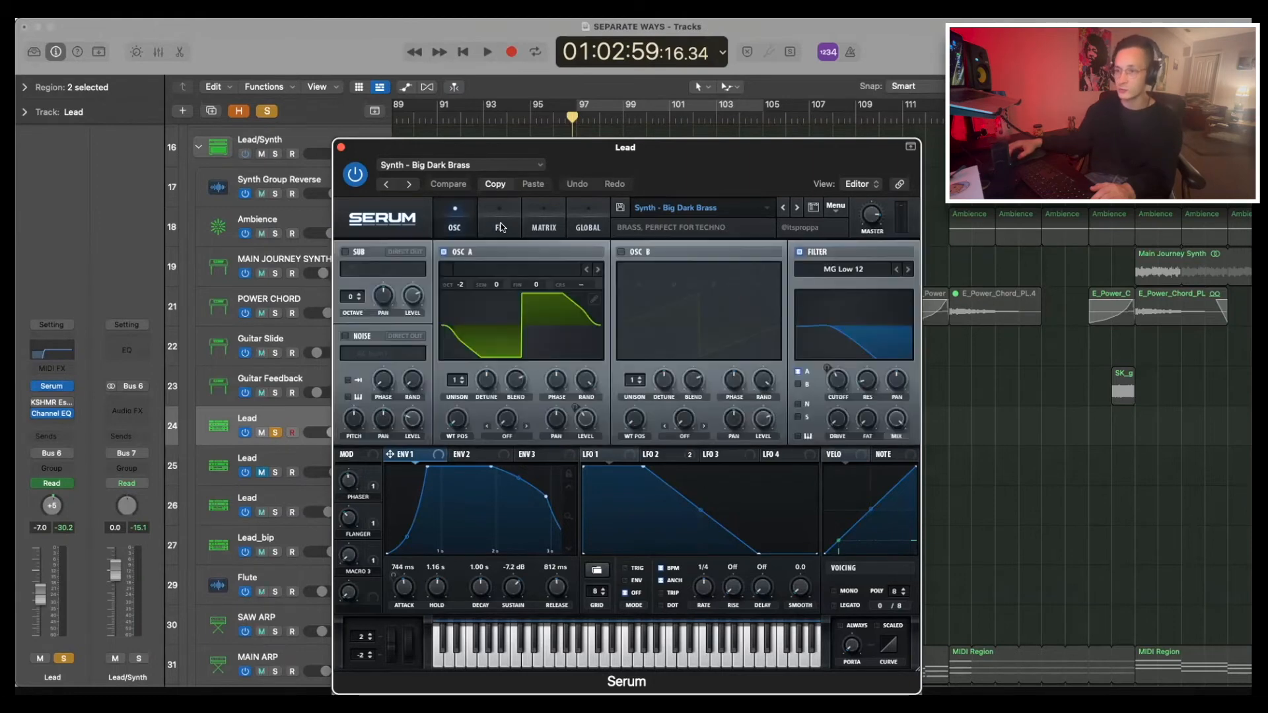
left_click(500, 228)
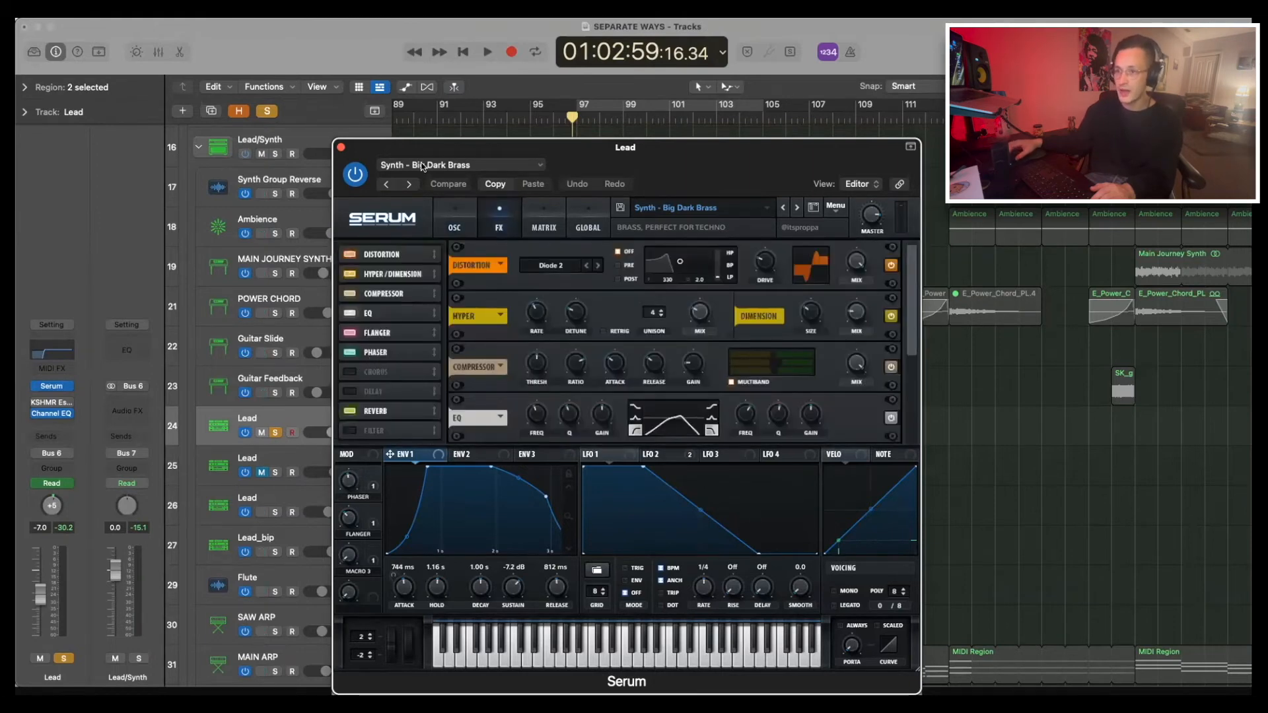
left_click(341, 147)
key("space")
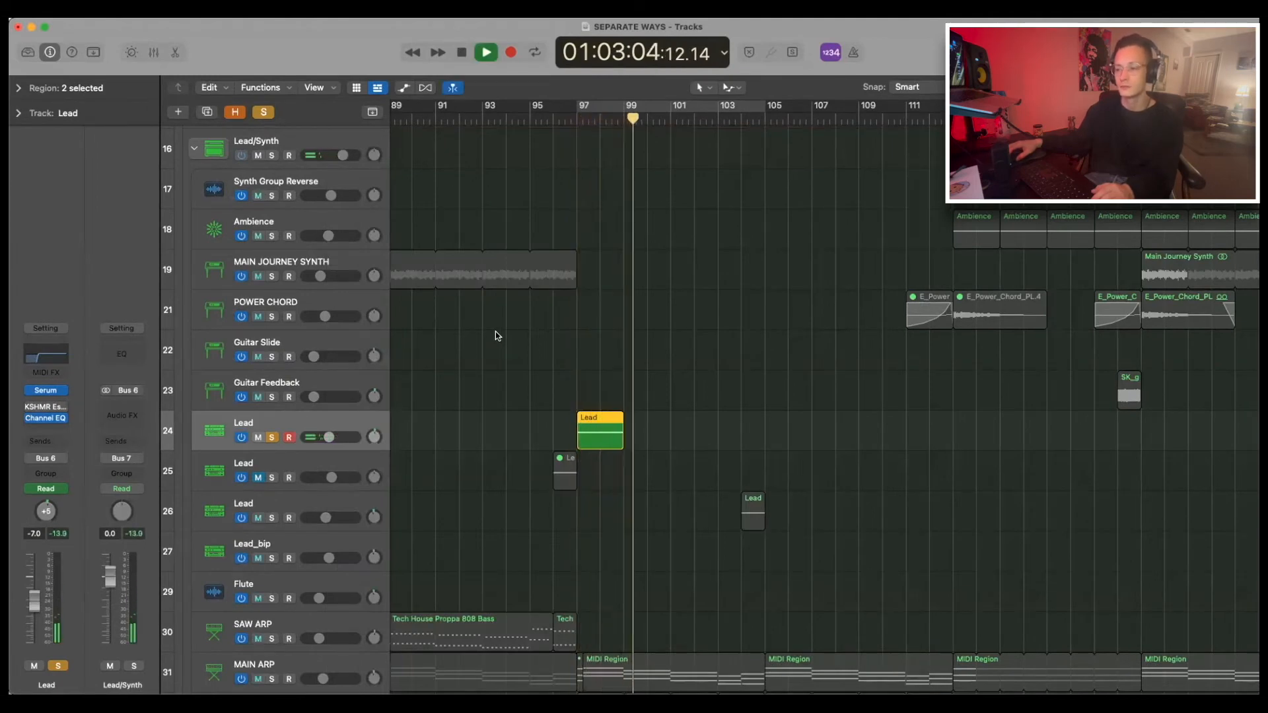
key("space")
- Switch to the soloed Lead track at bar 104, inspect its Serum patch Lead - Probed, and close the plug-in
key("Down")
key("Down")
left_click(615, 116)
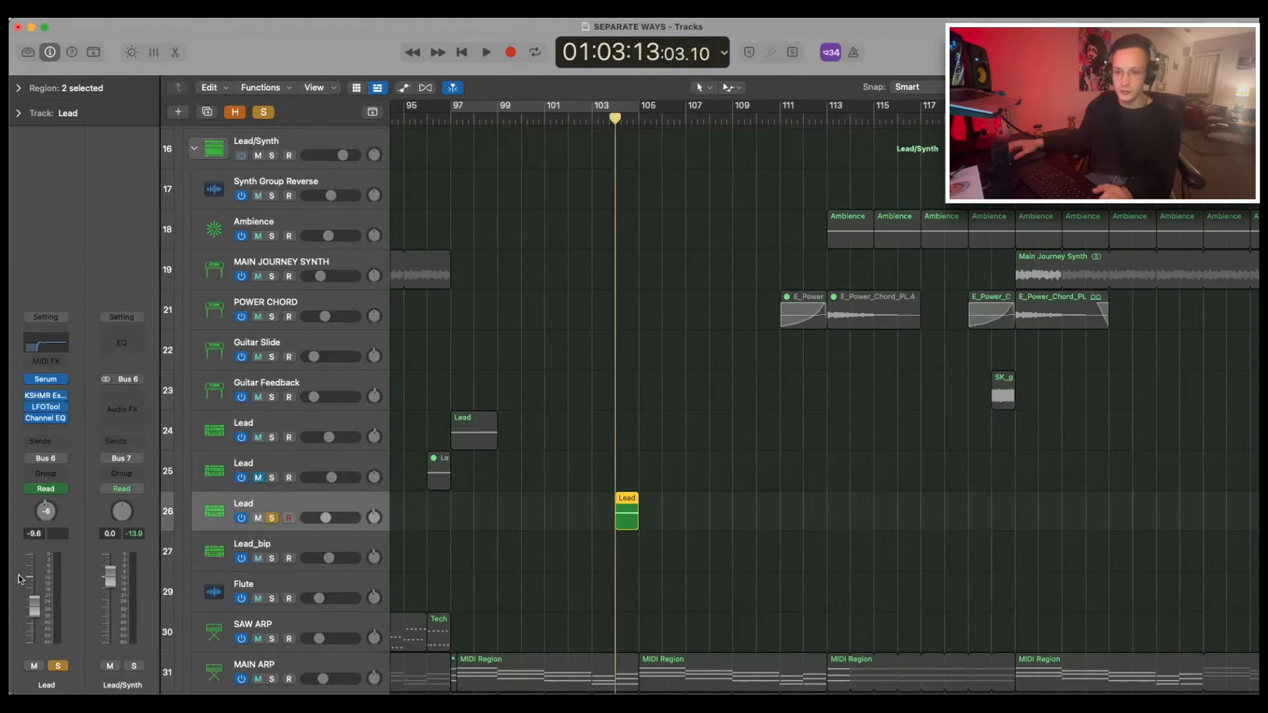
left_click(47, 379)
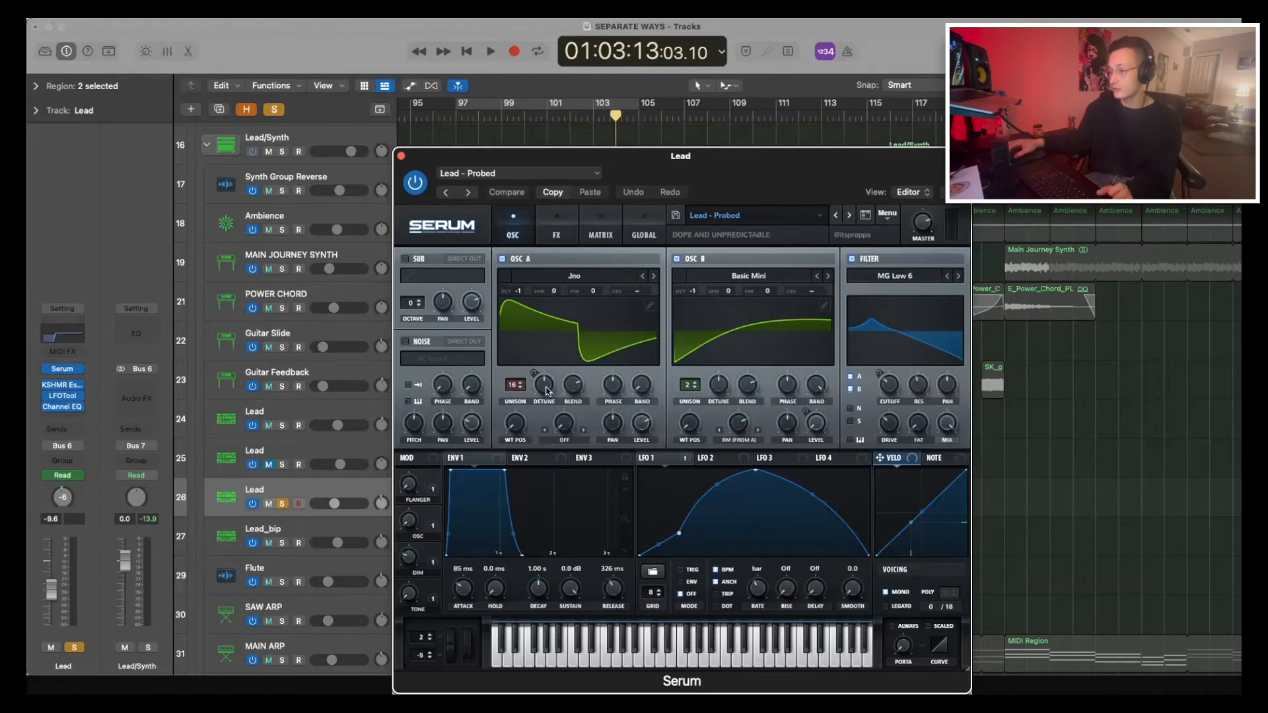
left_click(638, 391)
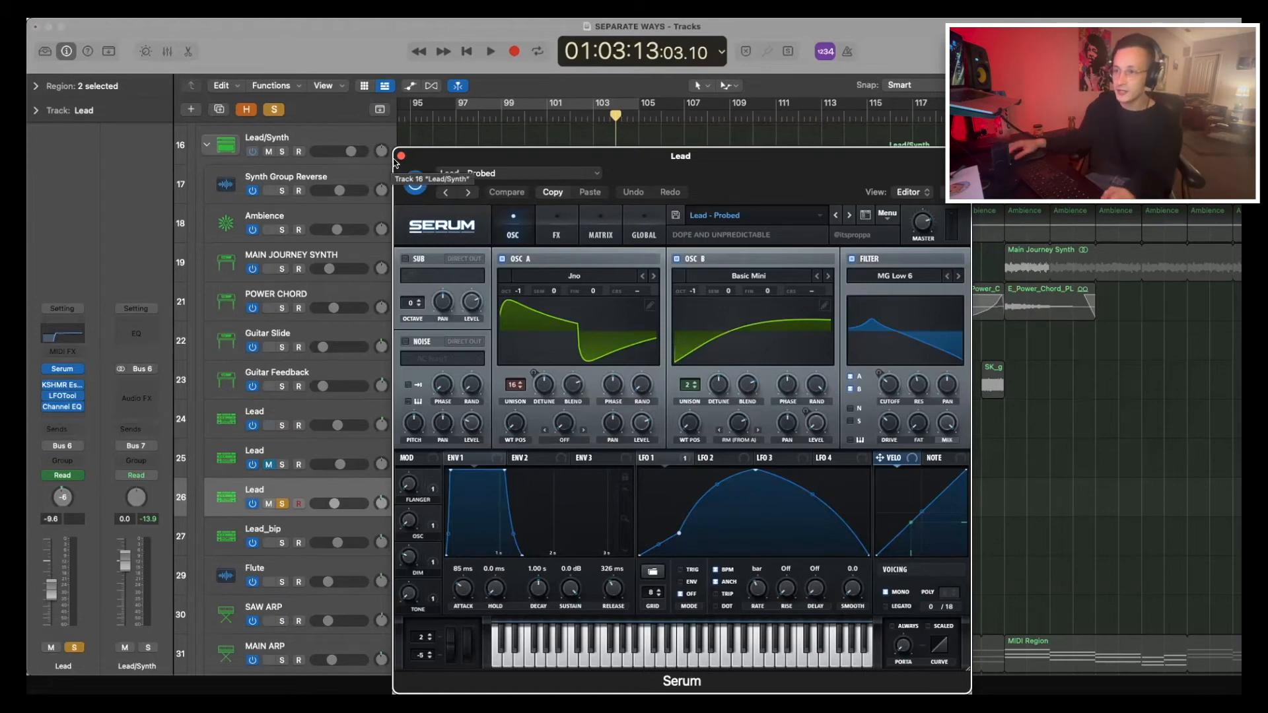
left_click(401, 157)
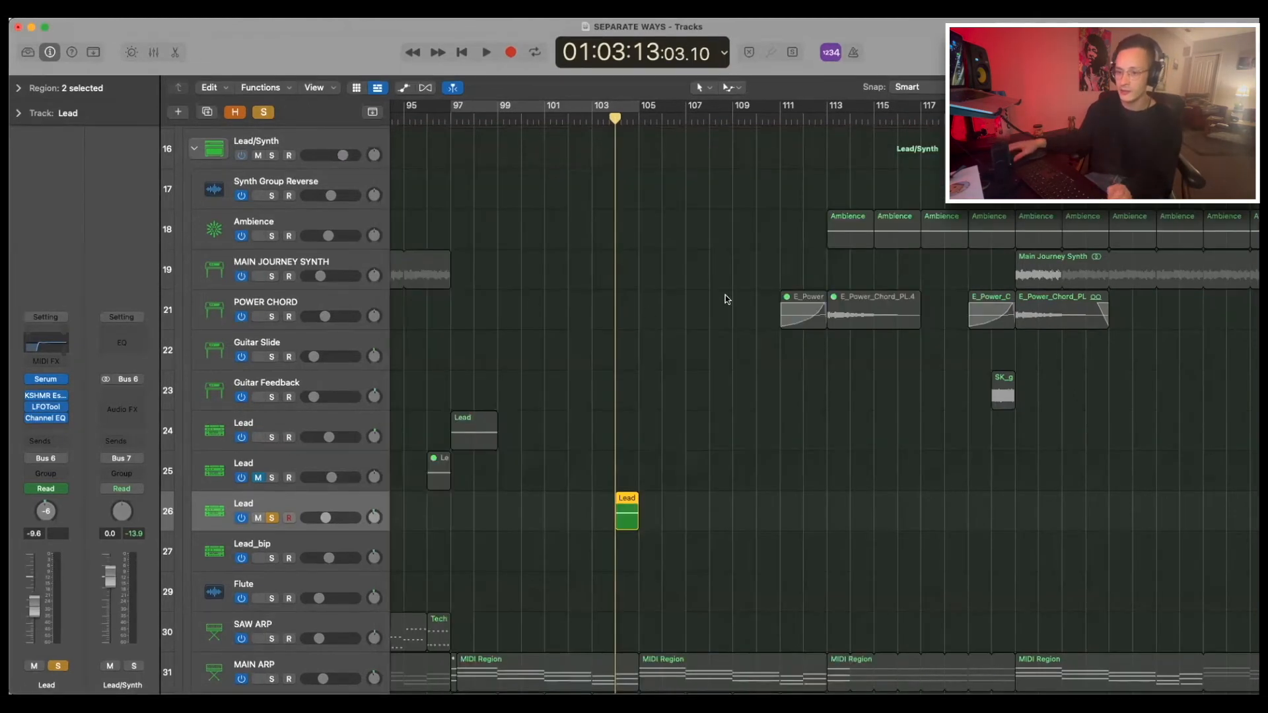
- Audition the bar 104 Lead region and check the LFOTool shape on its channel, closing the plug-in
key("super+Right")
key("super+Right")
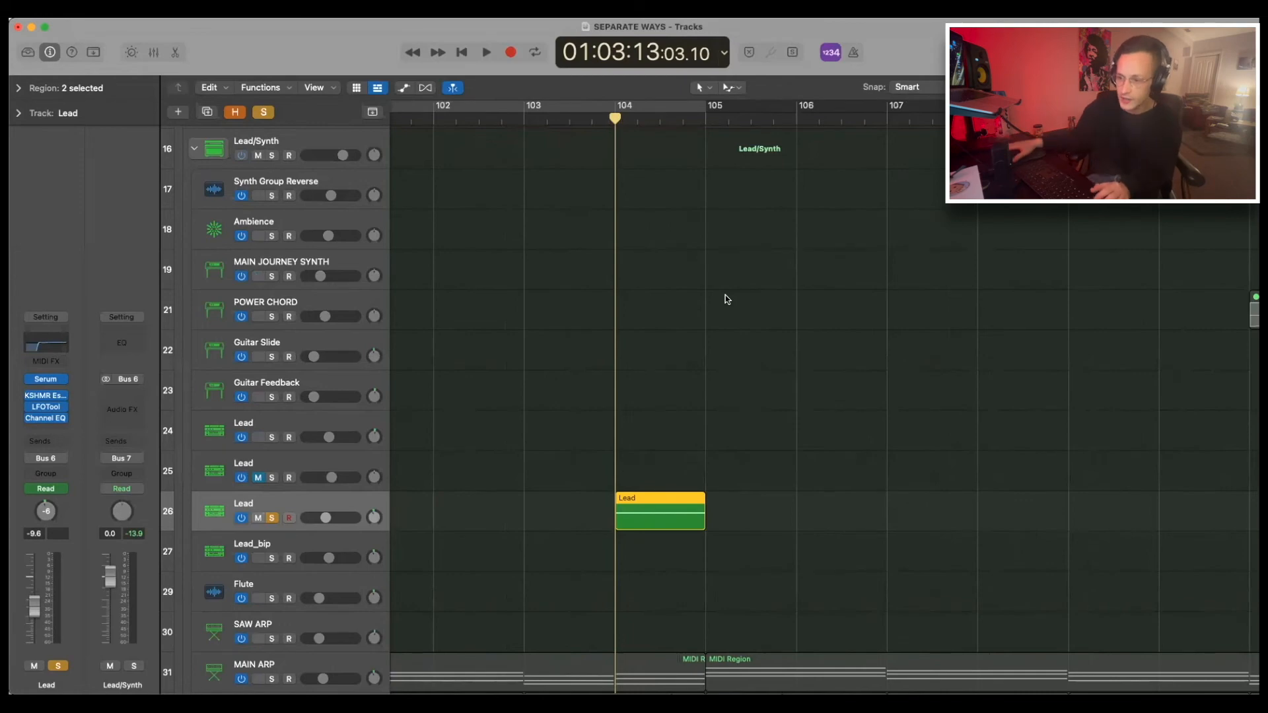
key("space")
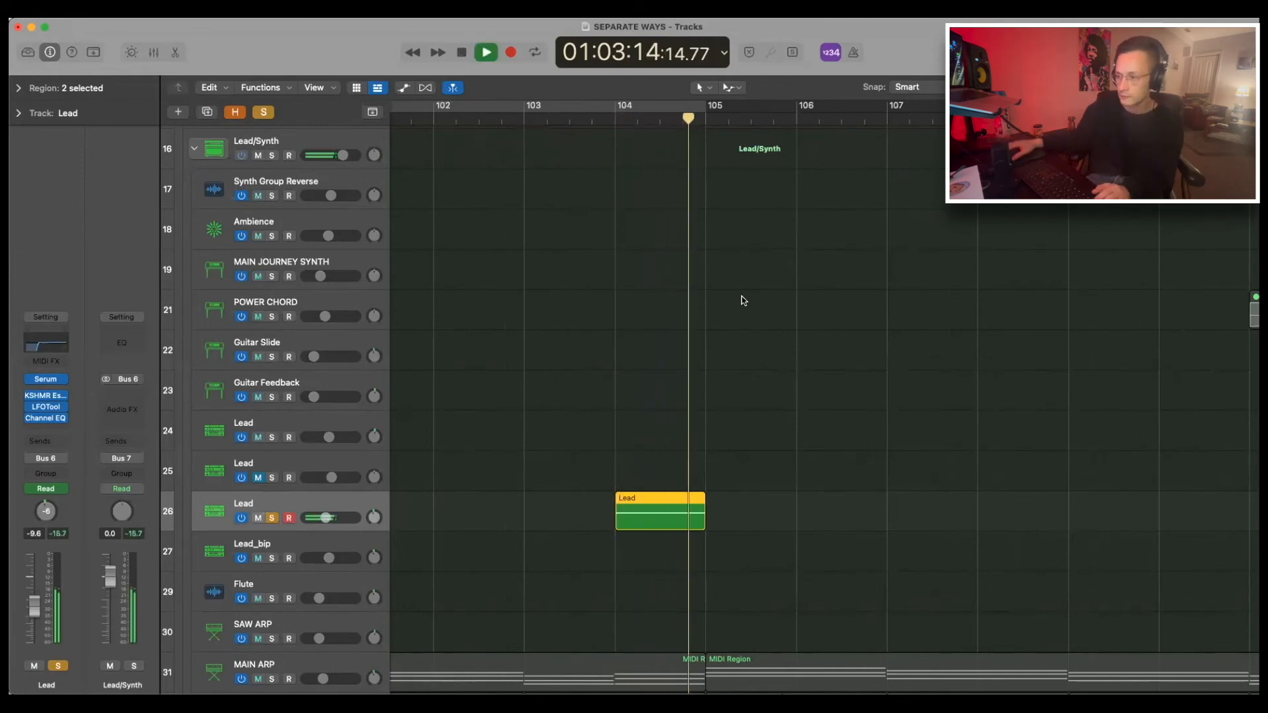
key("space")
left_click(49, 407)
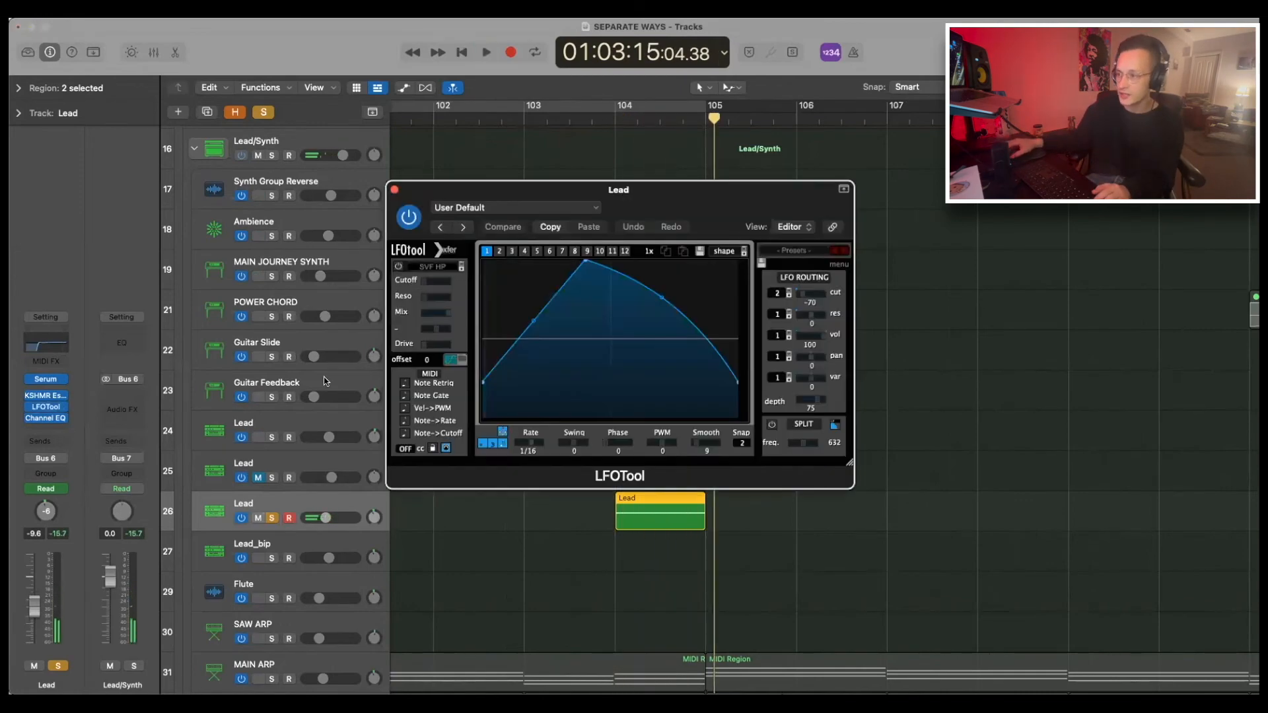
left_click(395, 191)
- Switch the solo from the bar 104 Lead to the Pluck Lead track with the ARP regions
scroll(598, 264, "down", 5)
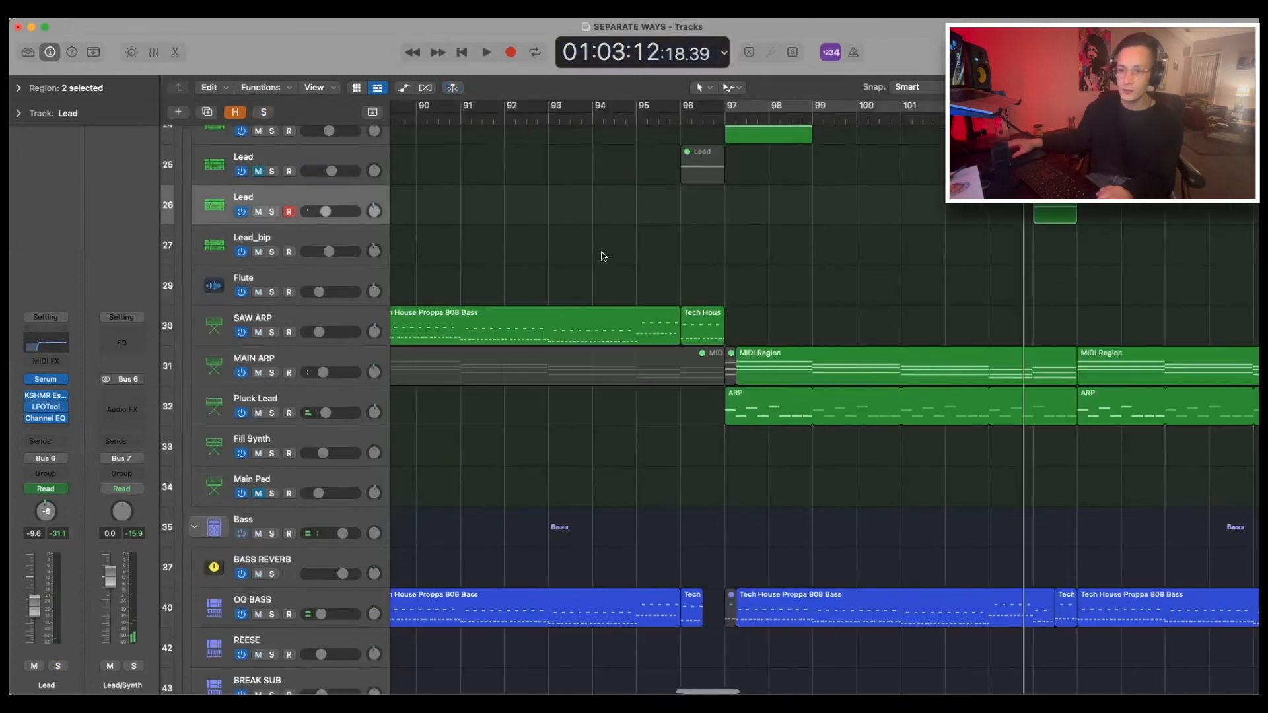
left_click(281, 362)
scroll(299, 401, "left", 5)
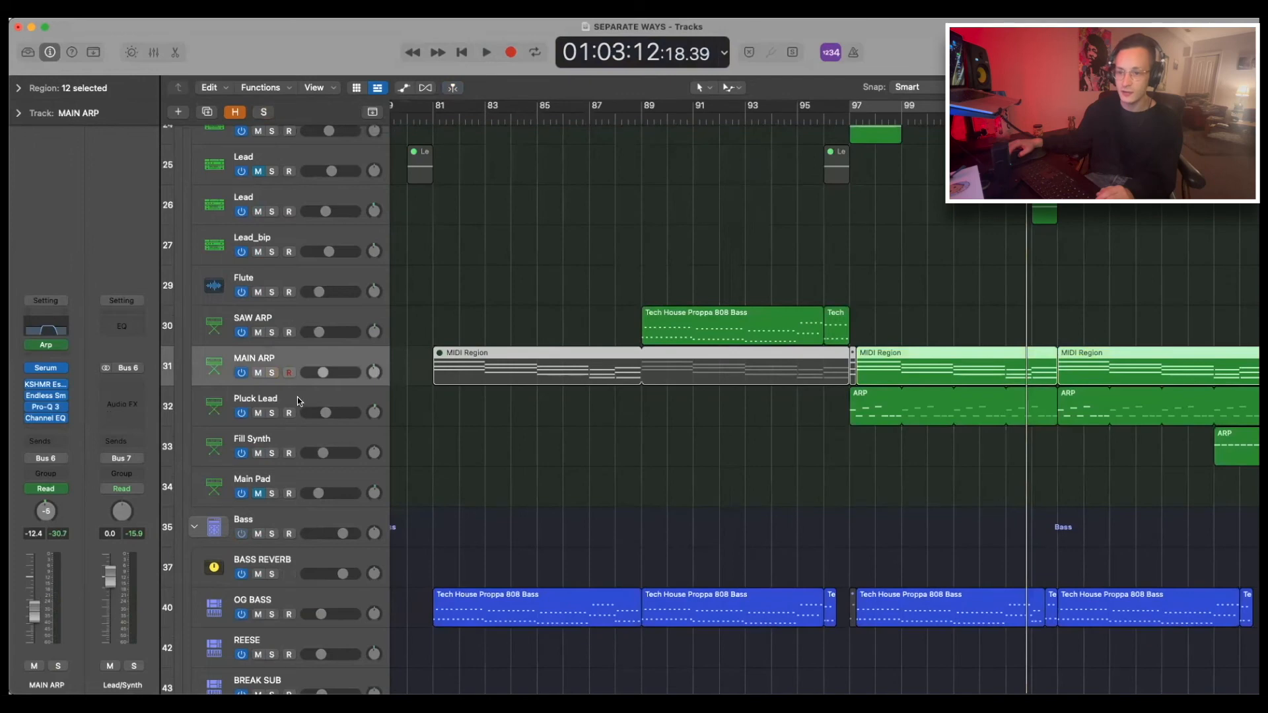
left_click(299, 401)
key("ctrl+s")
scroll(625, 333, "right", 5)
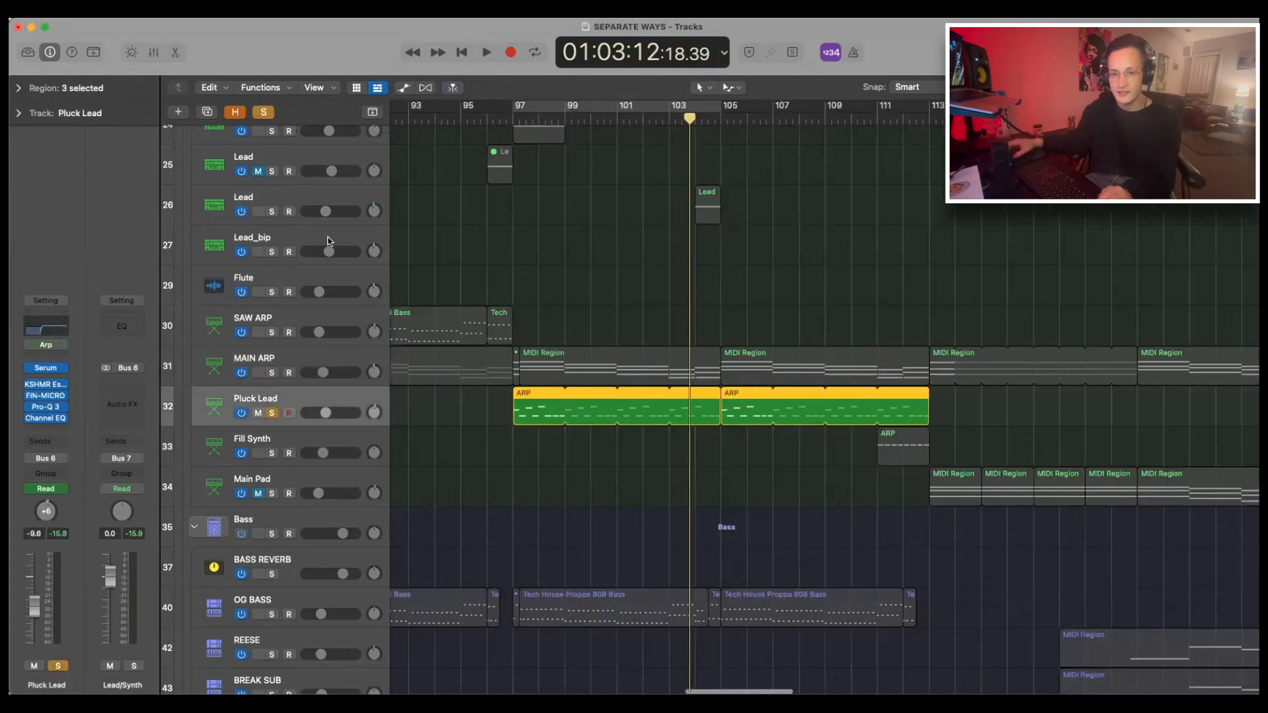
- Inspect the Pluck Lead's Serum patch Seq - Bliss, compare its LFO 1 and LFO 2 shapes, and close the plug-in
mouse_move(57, 370)
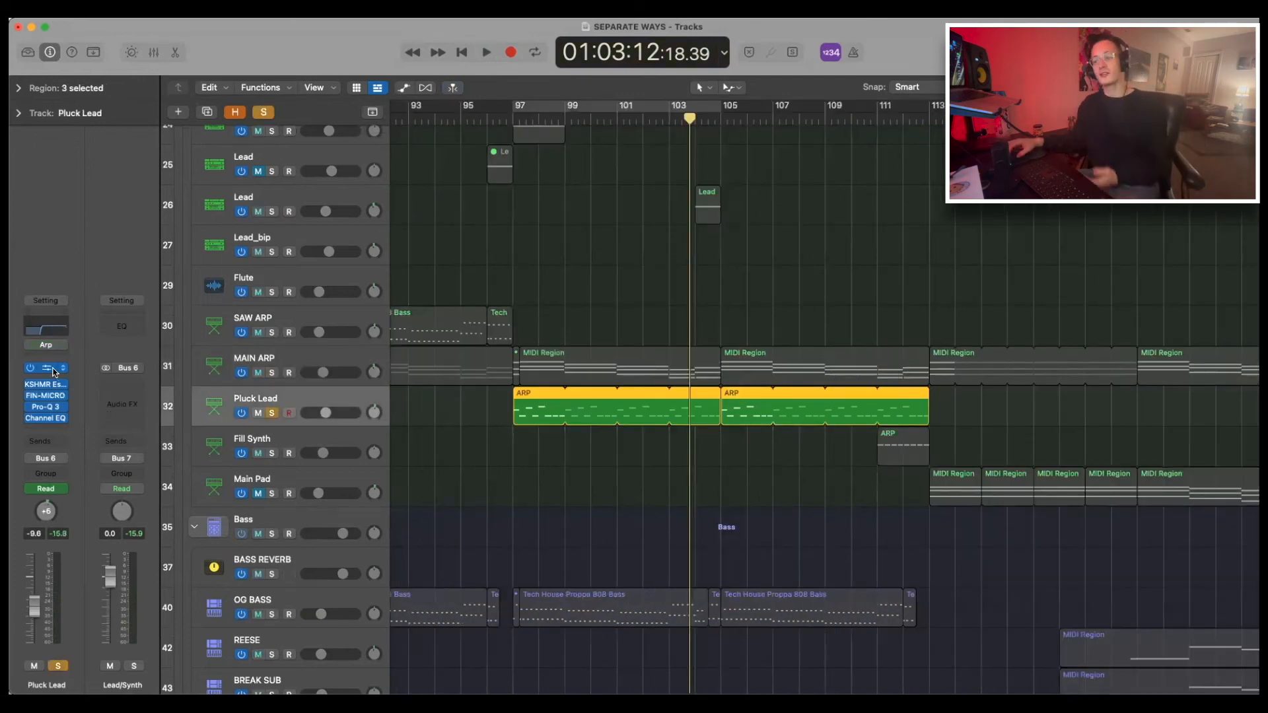
left_click(53, 372)
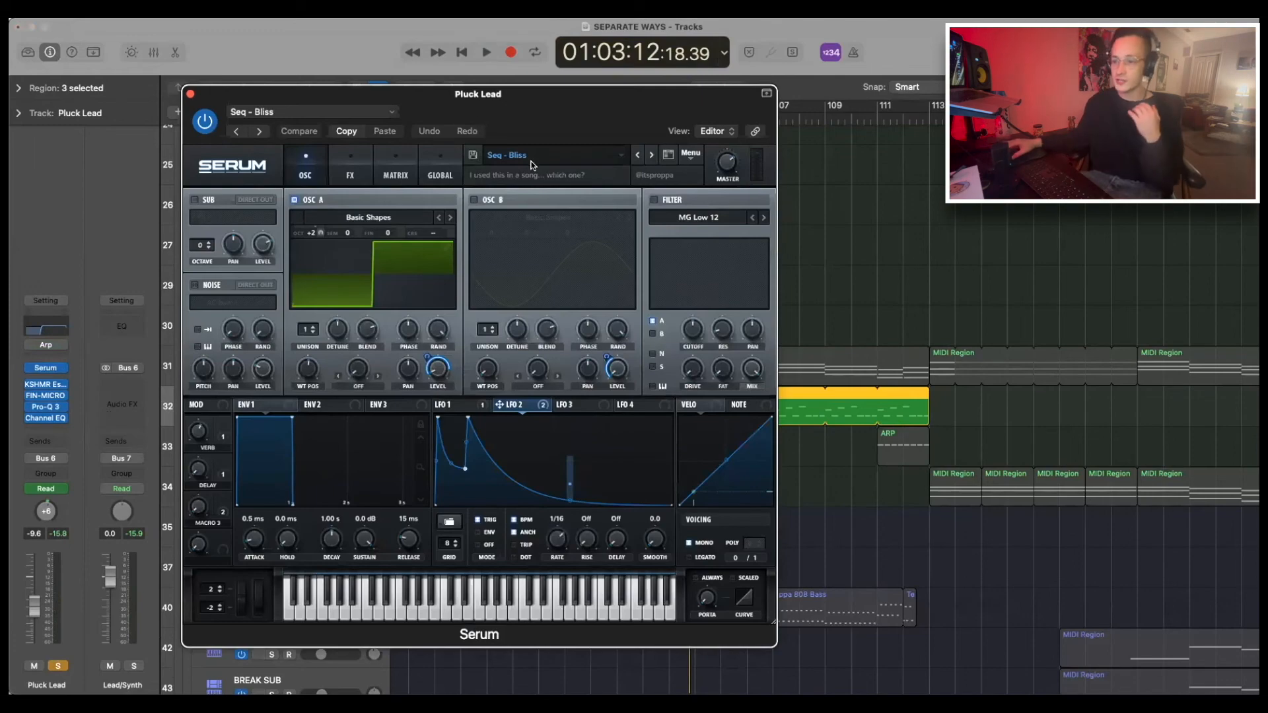
mouse_move(508, 132)
left_mouse_down()
mouse_move(513, 97)
mouse_move(385, 135)
mouse_move(800, 160)
mouse_move(494, 125)
left_mouse_up()
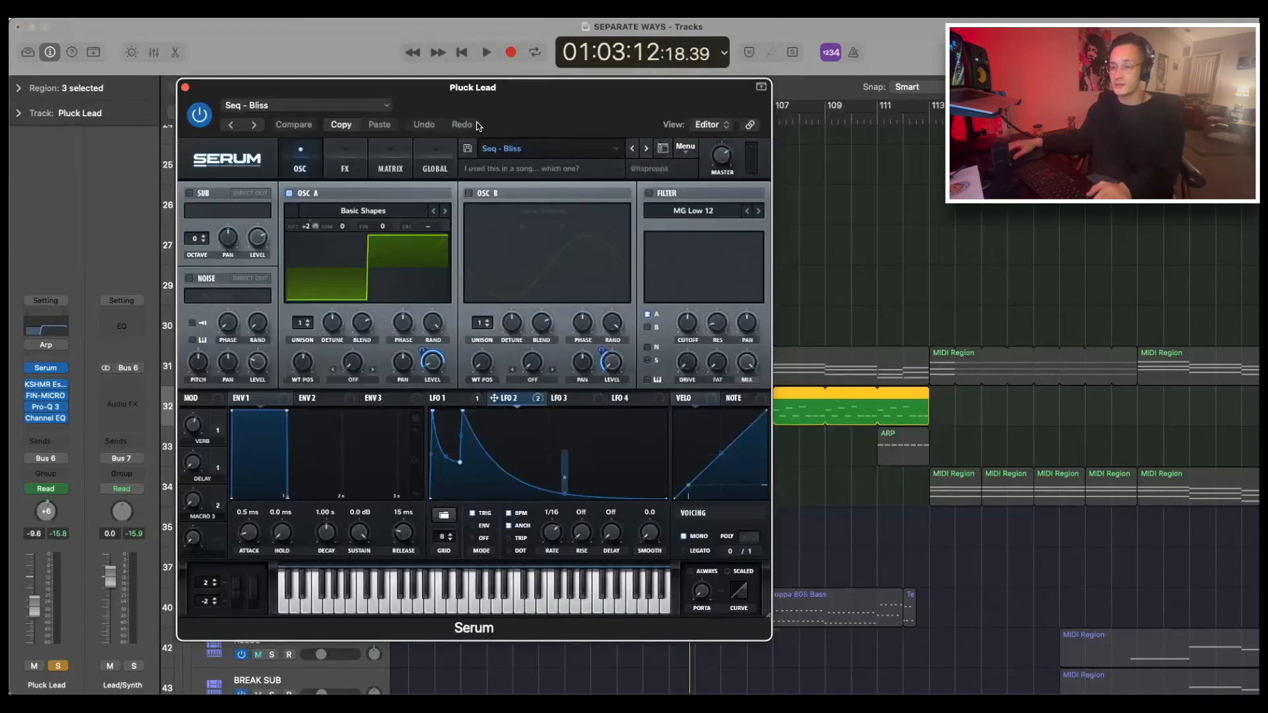
left_click_drag(337, 88, 160, 28)
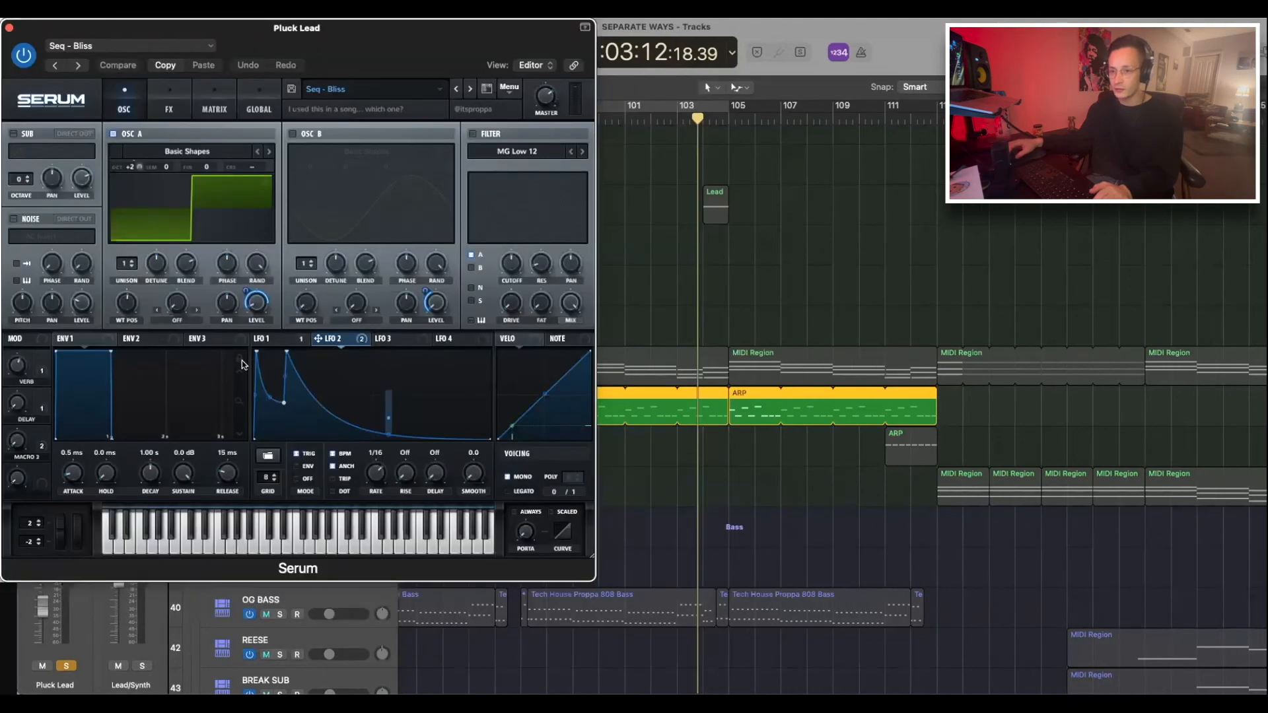
left_click(277, 339)
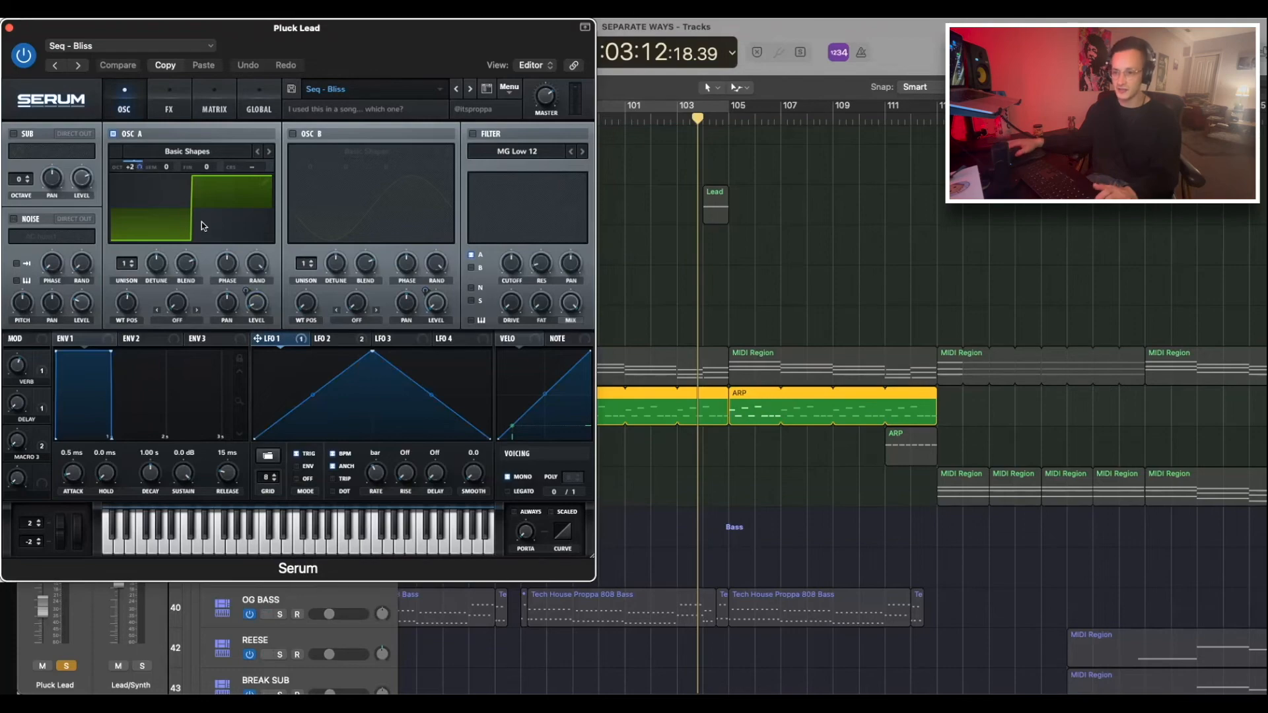
left_click(333, 338)
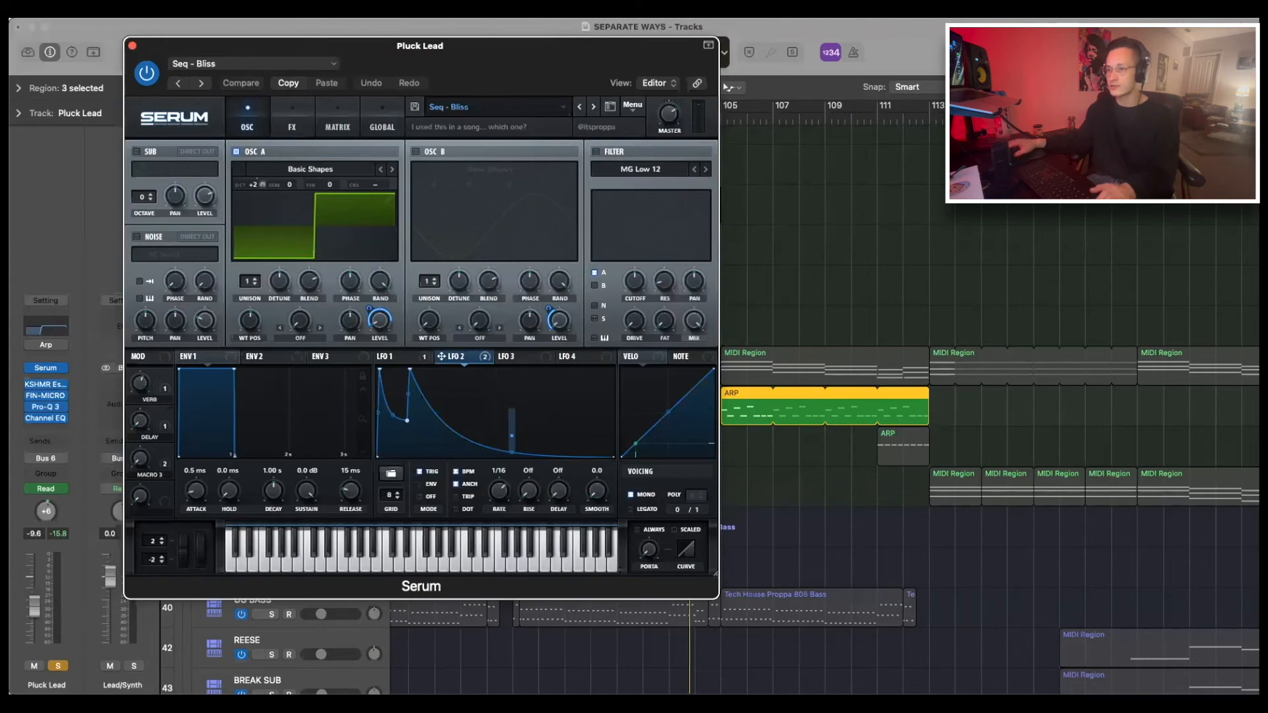
key("super+w")
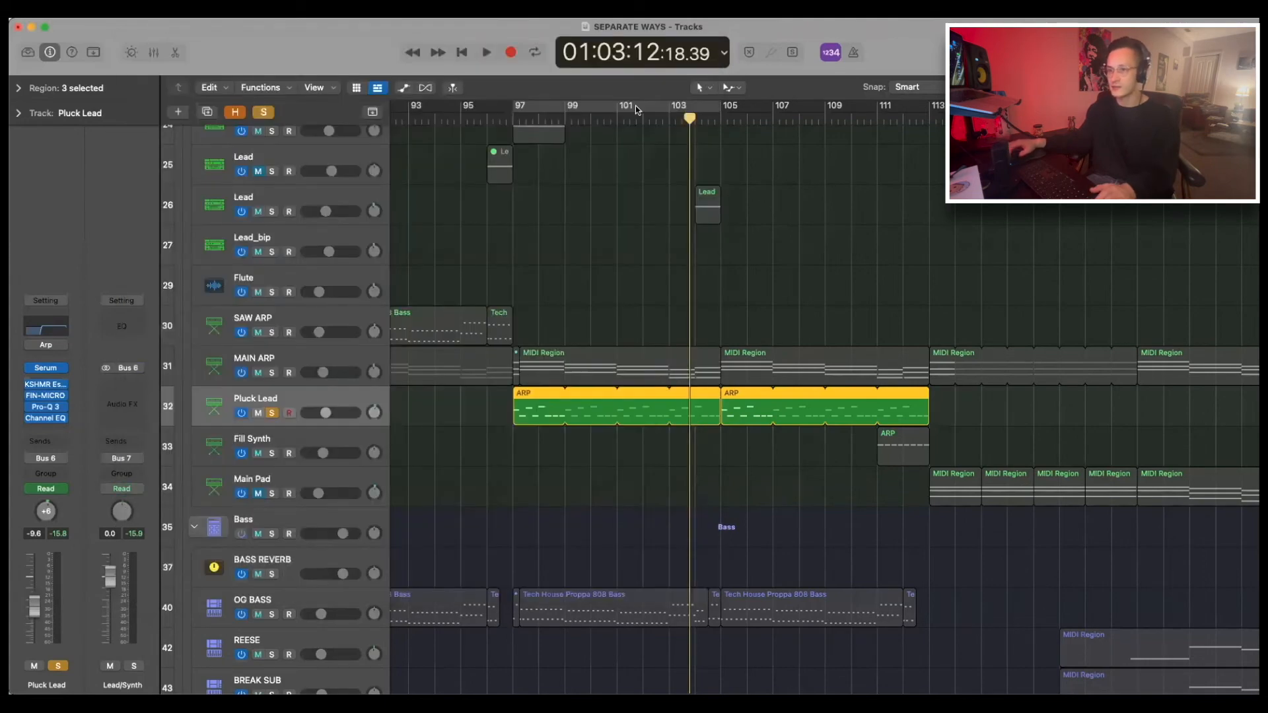
- Audition the soloed Pluck Lead from bar 97 with its Serum window reopened, and stop playback
key("space")
left_click(37, 369)
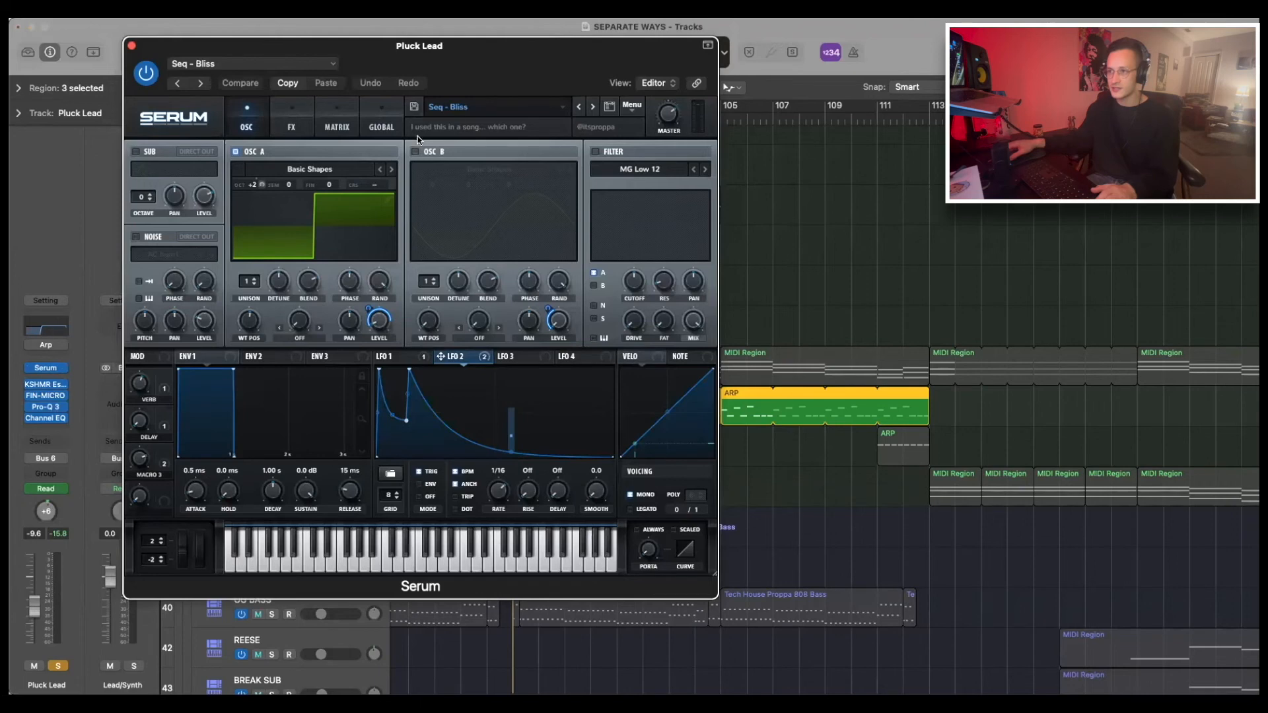
left_click_drag(531, 88, 369, 102)
key("space")
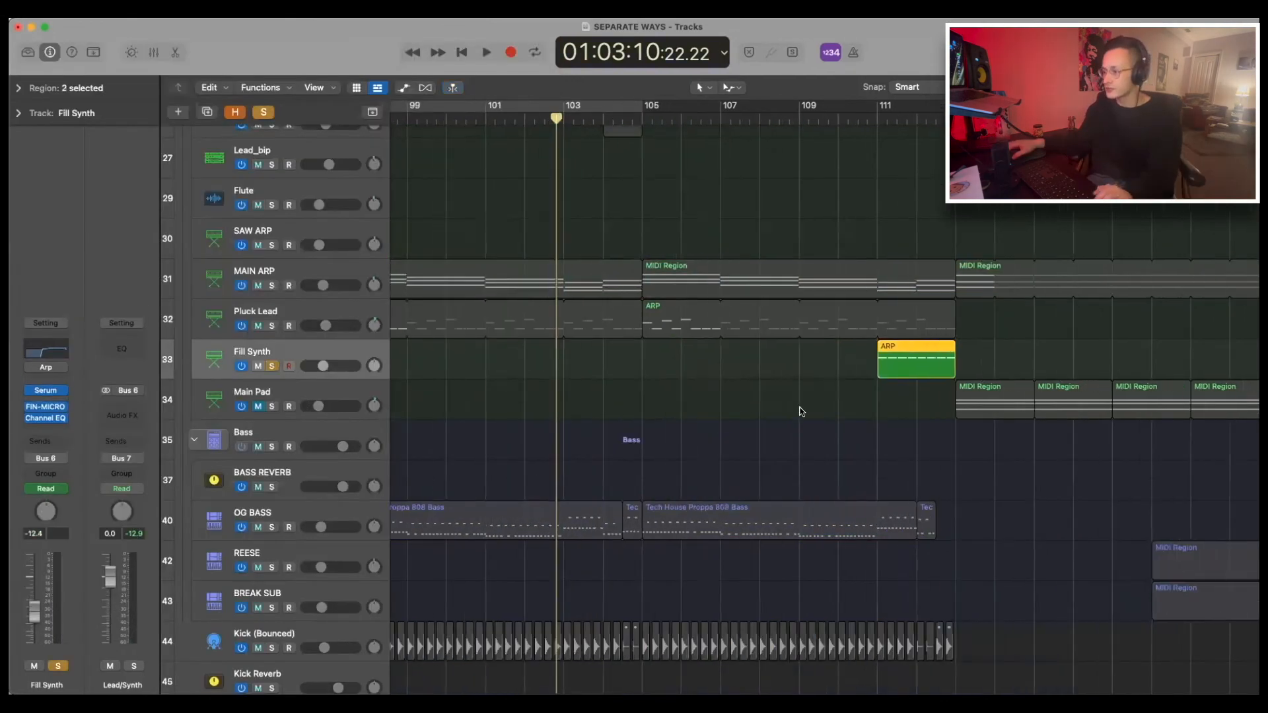
- Place the playhead at the soloed Fill Synth region on bar 111 and open the track's Serum instrument
scroll(799, 412, "up", 1)
scroll(797, 415, "right", 3)
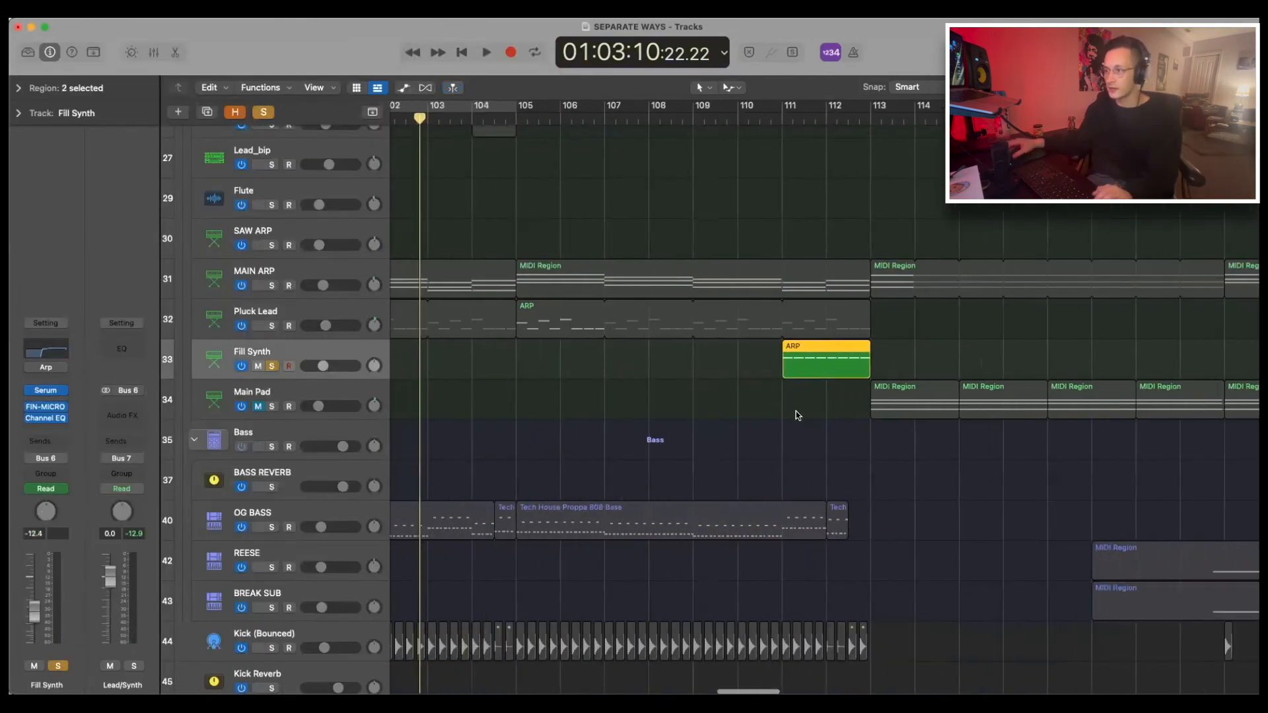
left_click(747, 117)
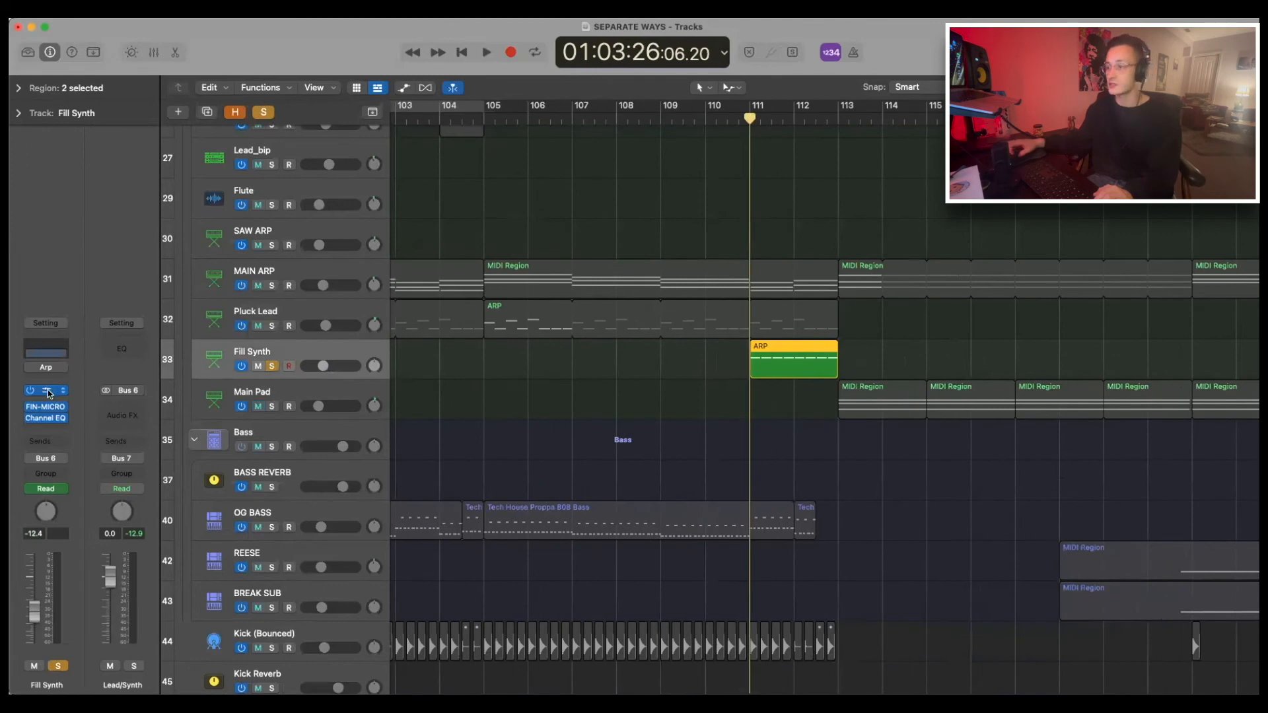
left_click(48, 391)
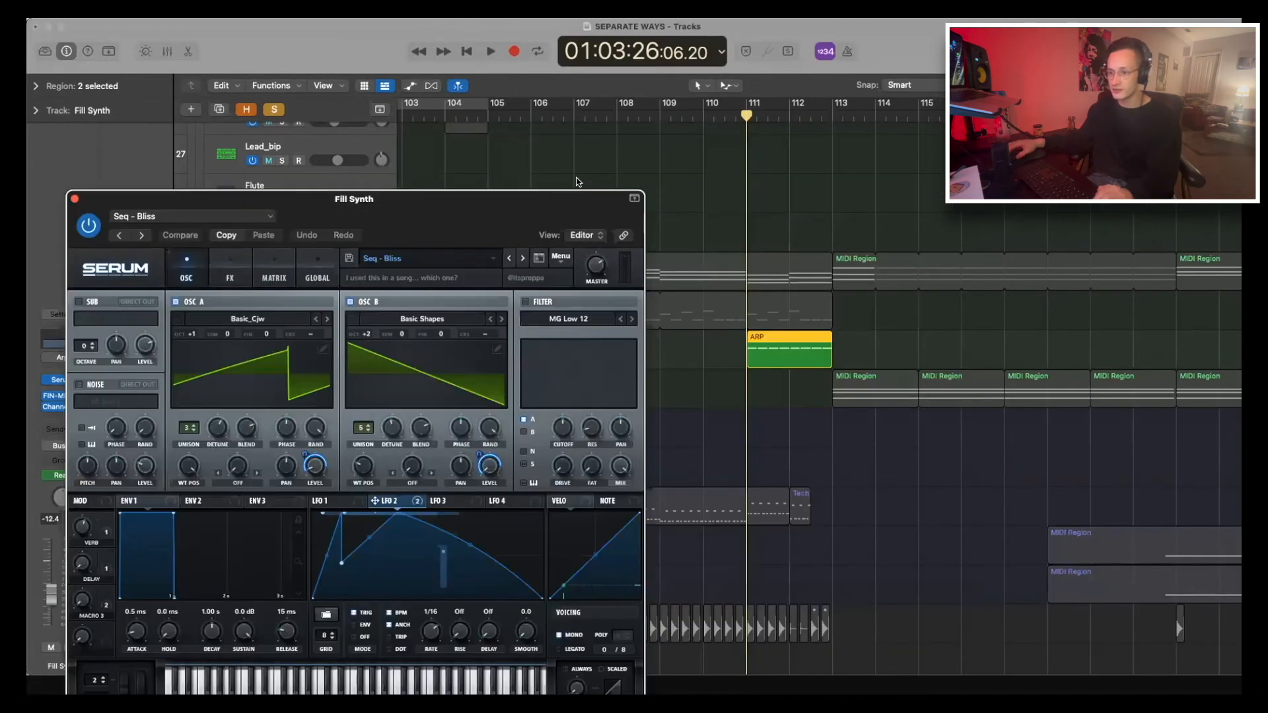
- Audition the Fill Synth fill from bar 111 on its own and again with the Pluck Lead soloed alongside it
key("space")
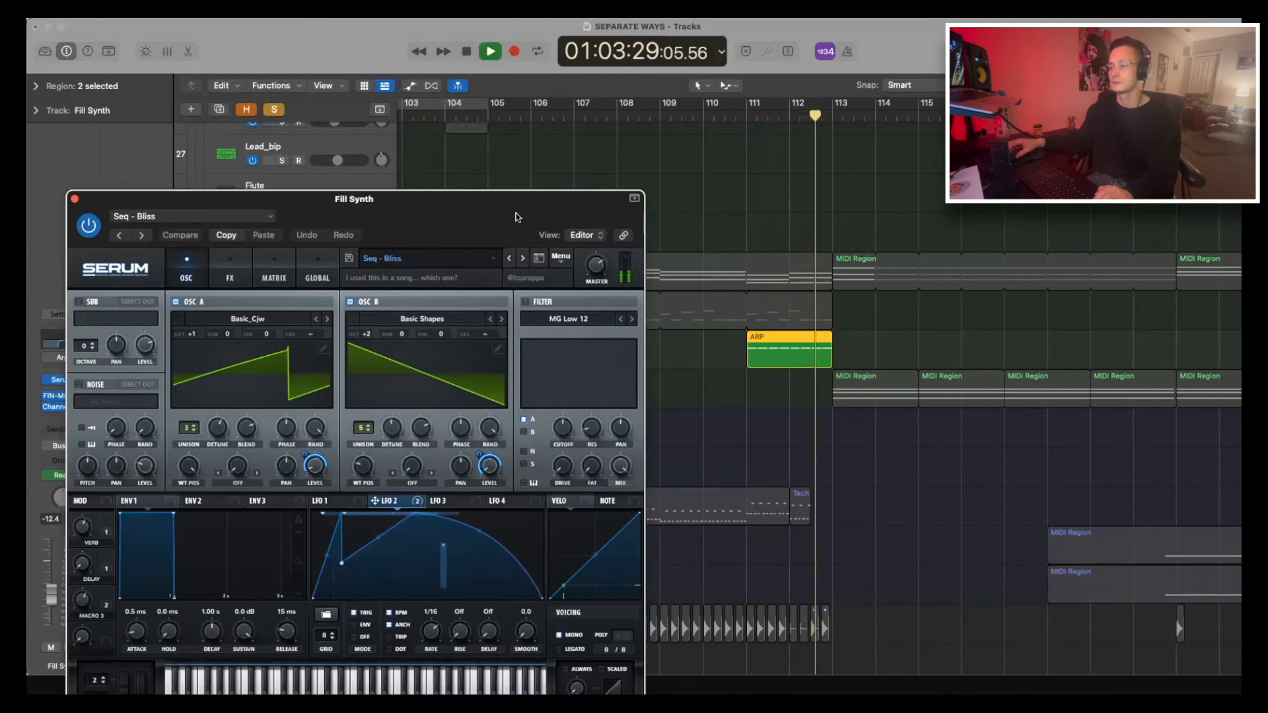
key("space")
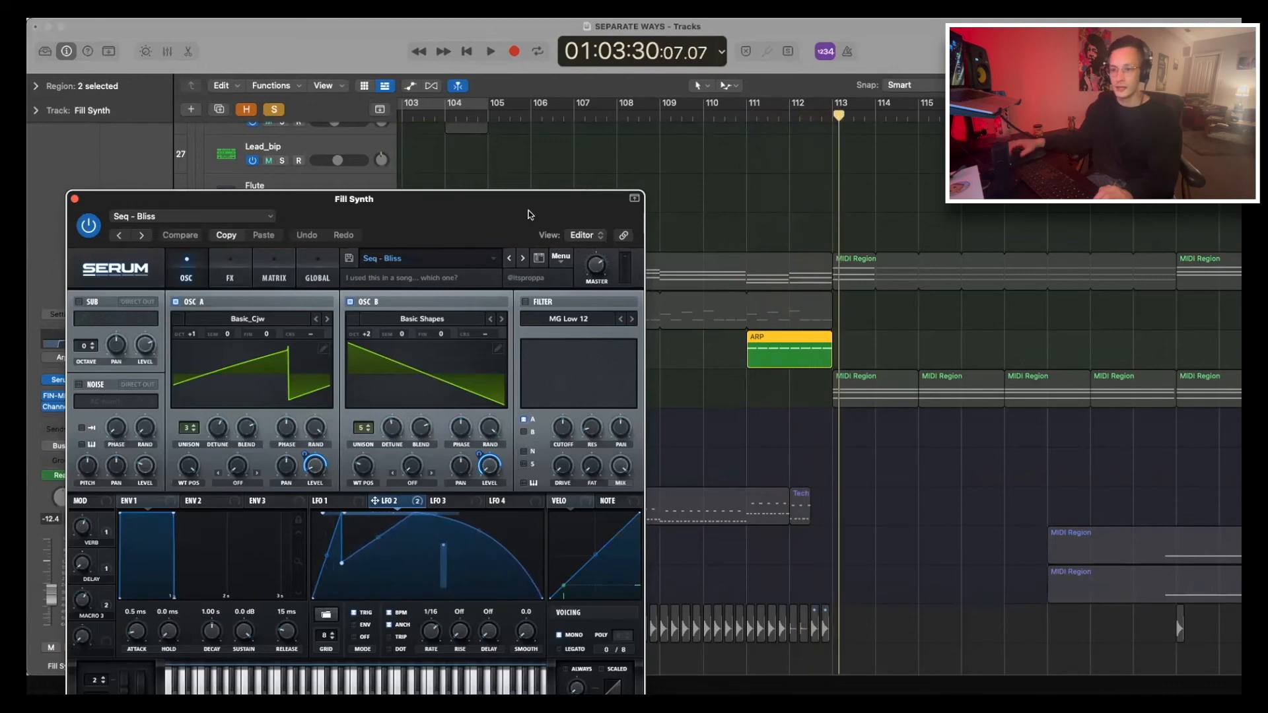
left_click_drag(528, 214, 526, 413)
left_click(282, 318)
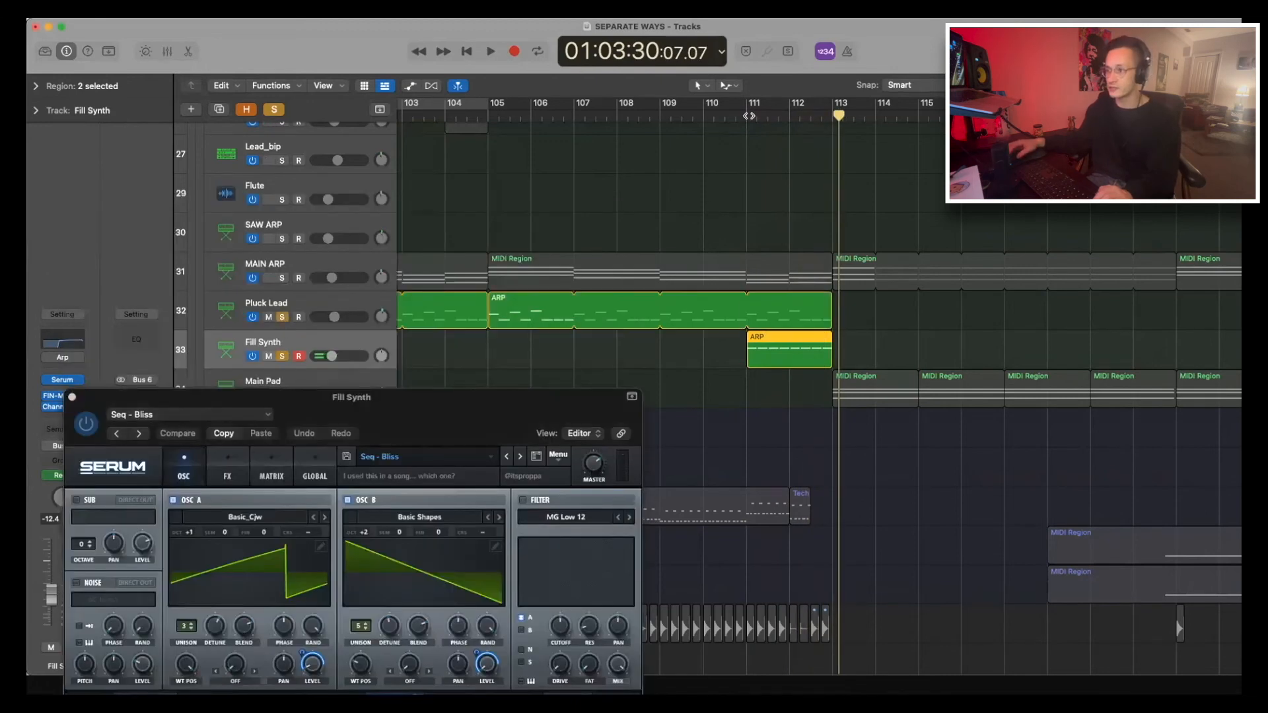
left_click(749, 116)
key("space")
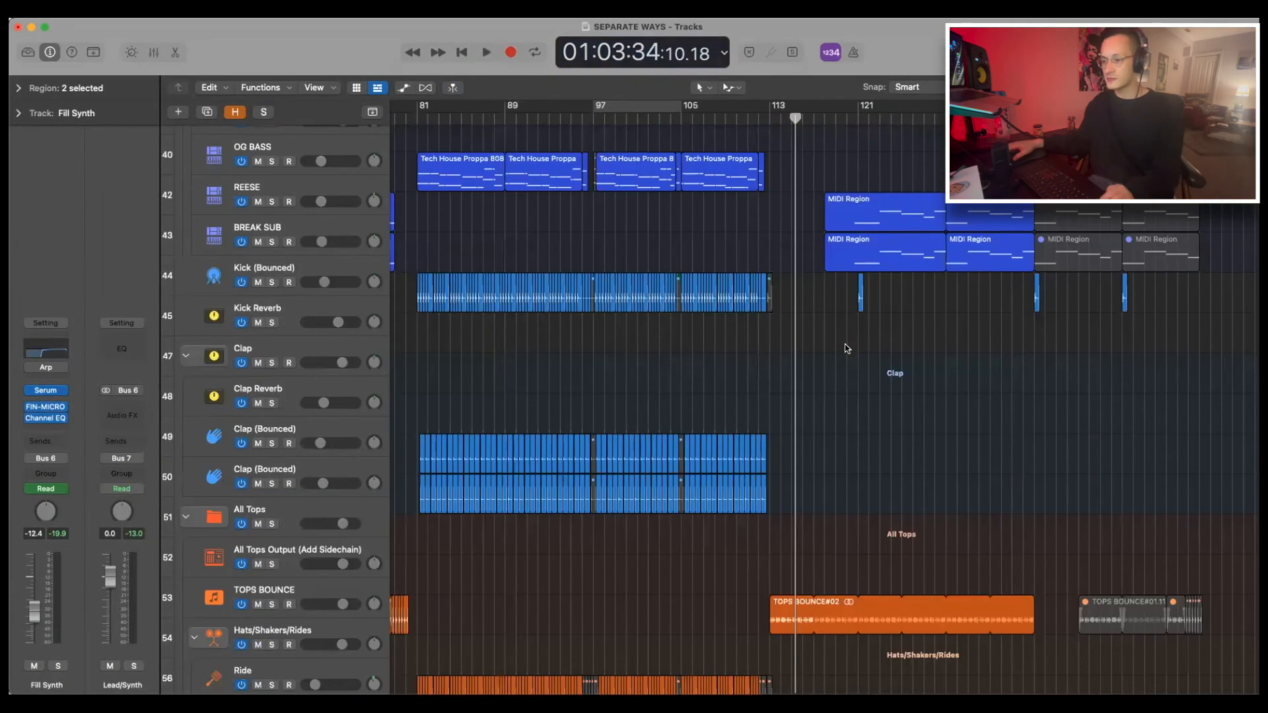
- Solo the MAIN ARP together with the Pluck Lead and play them from bar 97
left_click(845, 345, "ctrl+alt")
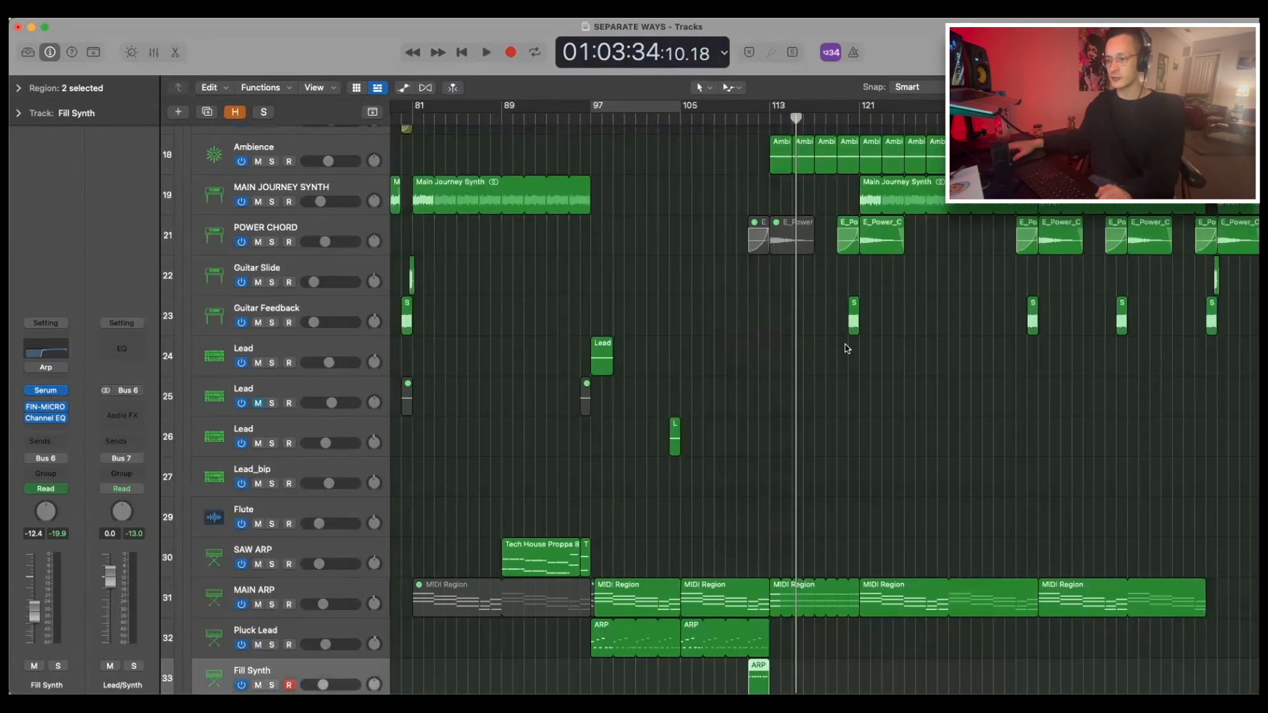
left_click(847, 348, "ctrl+alt")
scroll(323, 496, "down", 2)
left_click(271, 502)
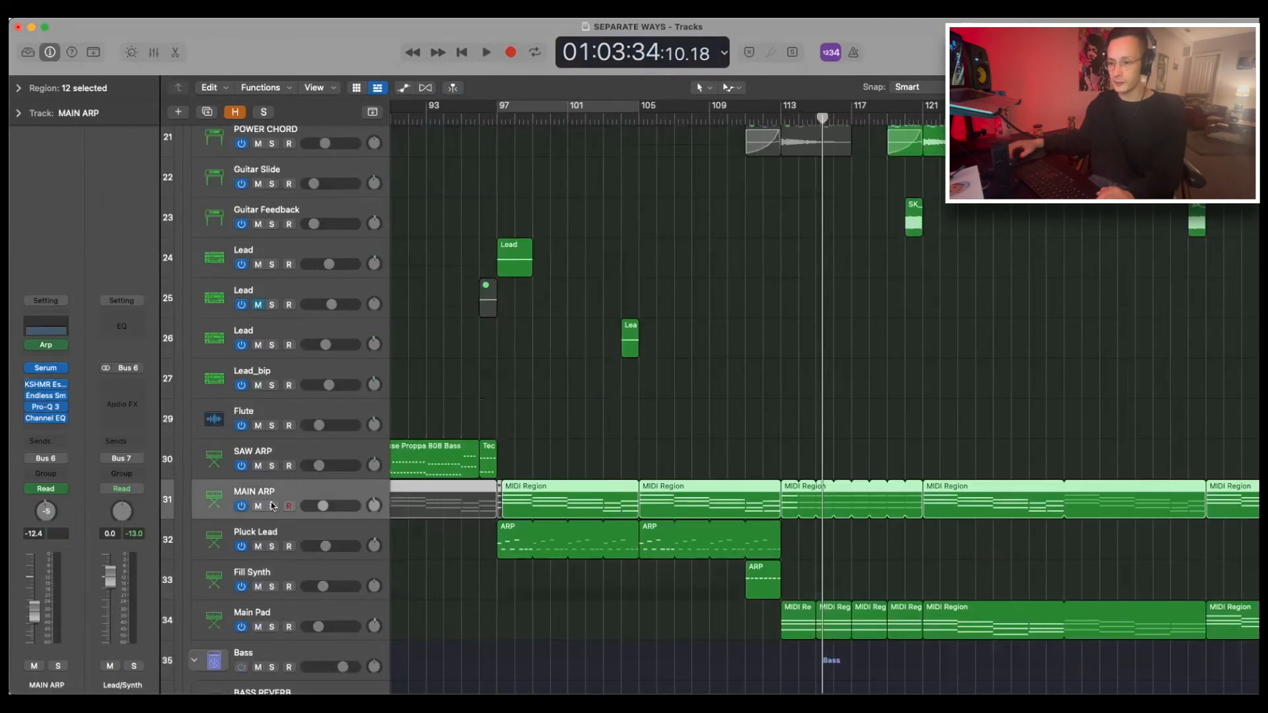
left_click(272, 505)
left_click(272, 546)
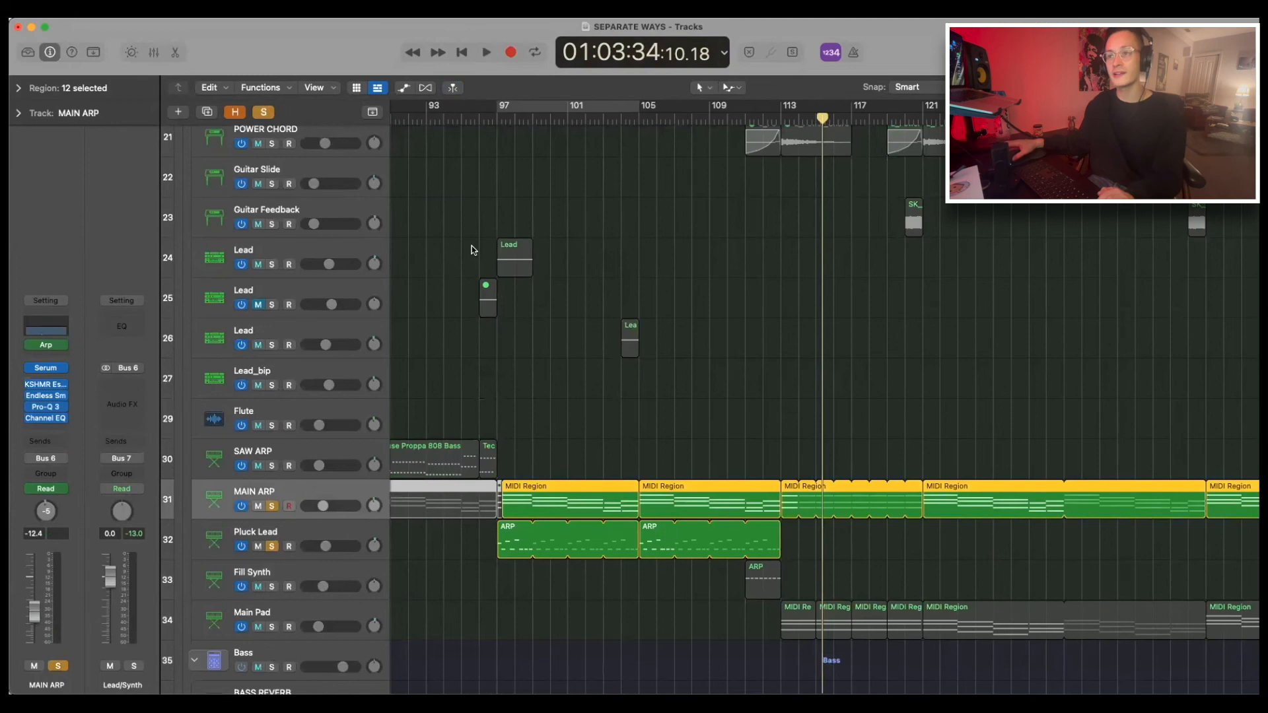
left_click(494, 115)
key("space")
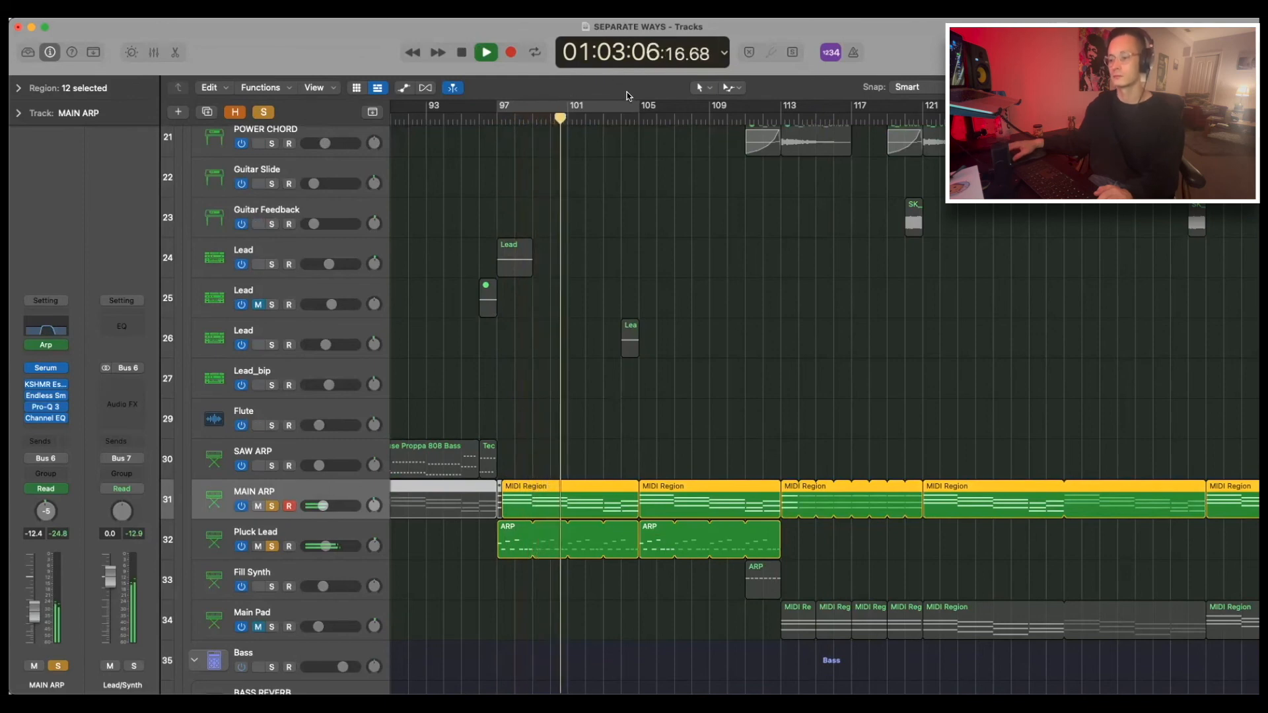
- Add the OG BASS to the soloed synths during playback, and release all solos to hear the full drop until stopping
scroll(441, 194, "down", 10)
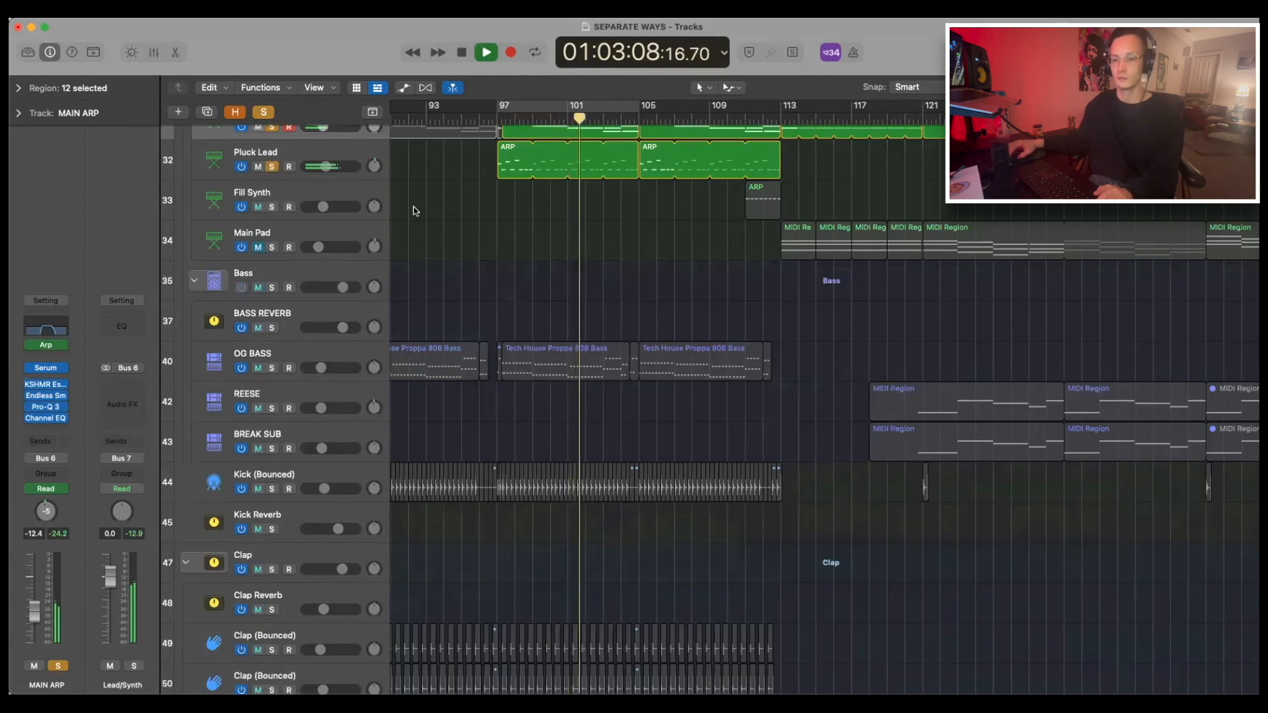
left_click(263, 361)
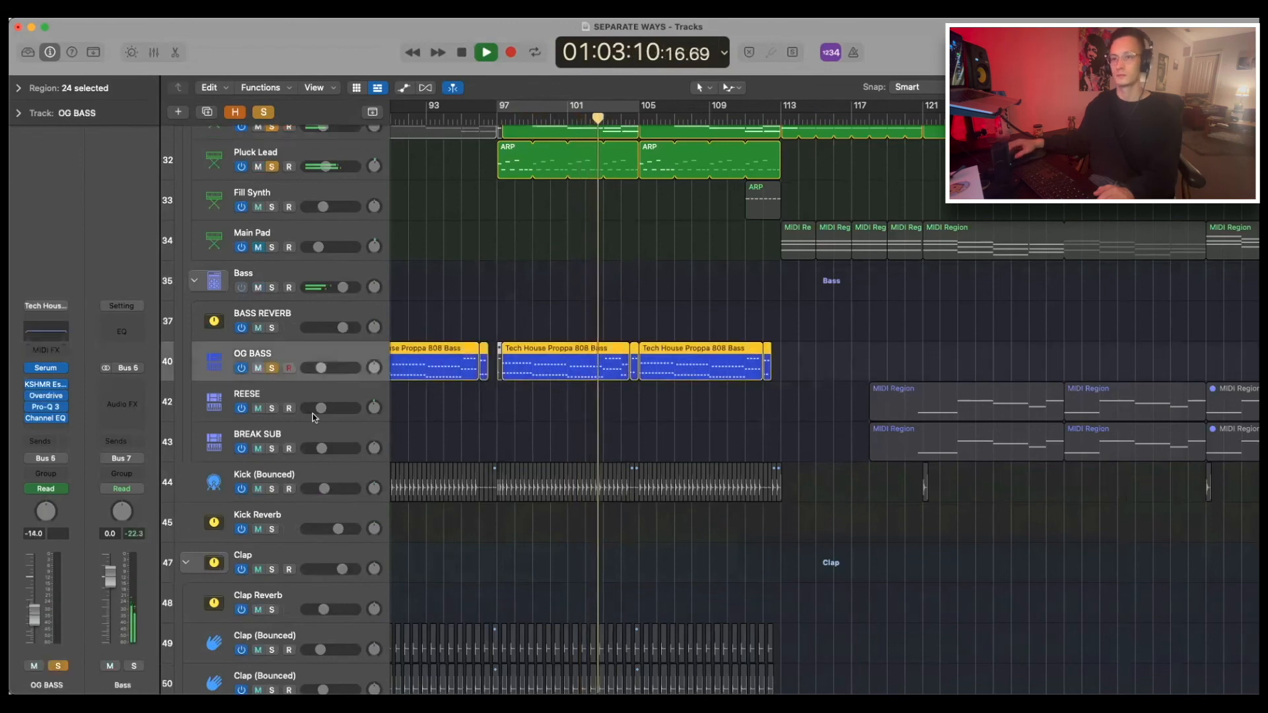
left_click(266, 111)
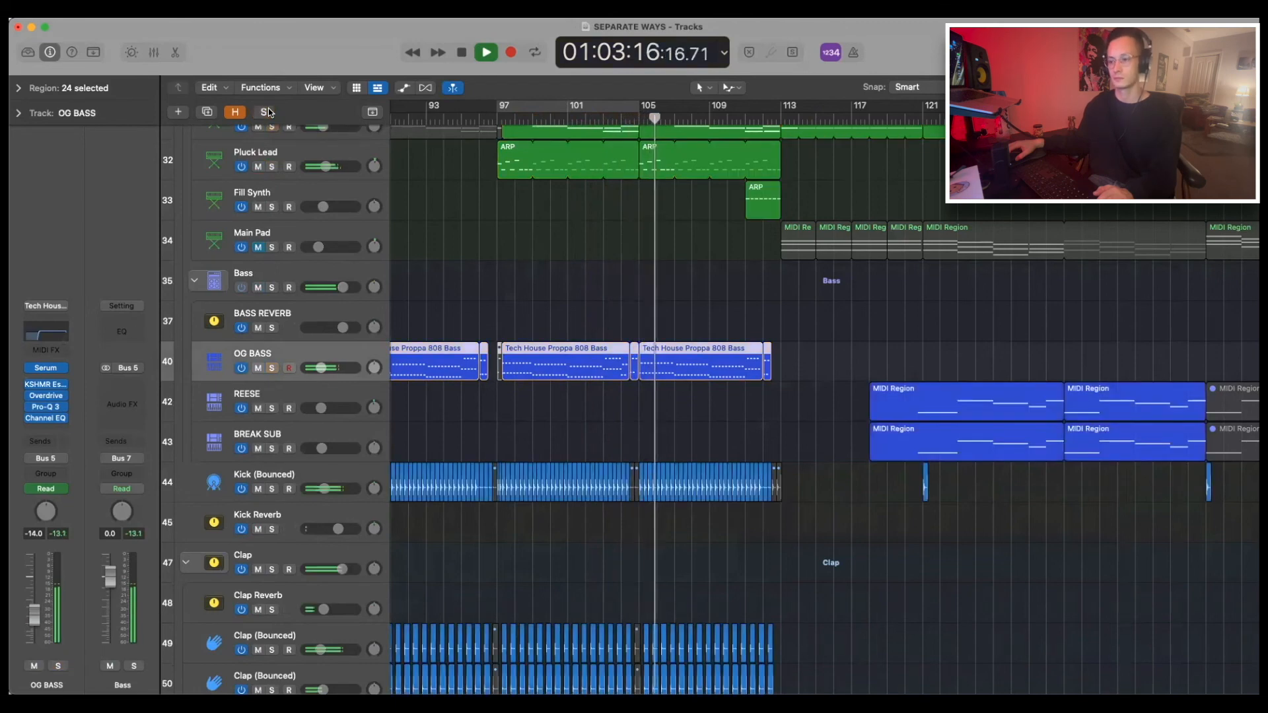
key("super+Right")
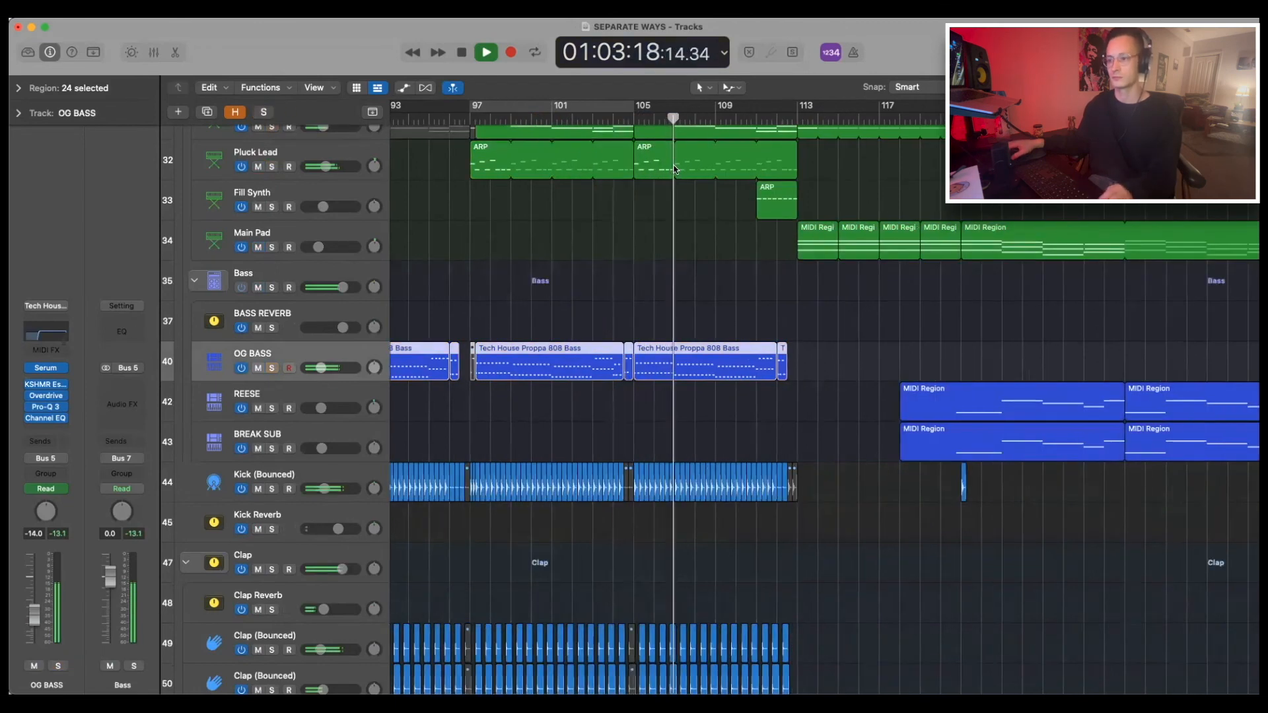
key("super+Right")
key("super+Left")
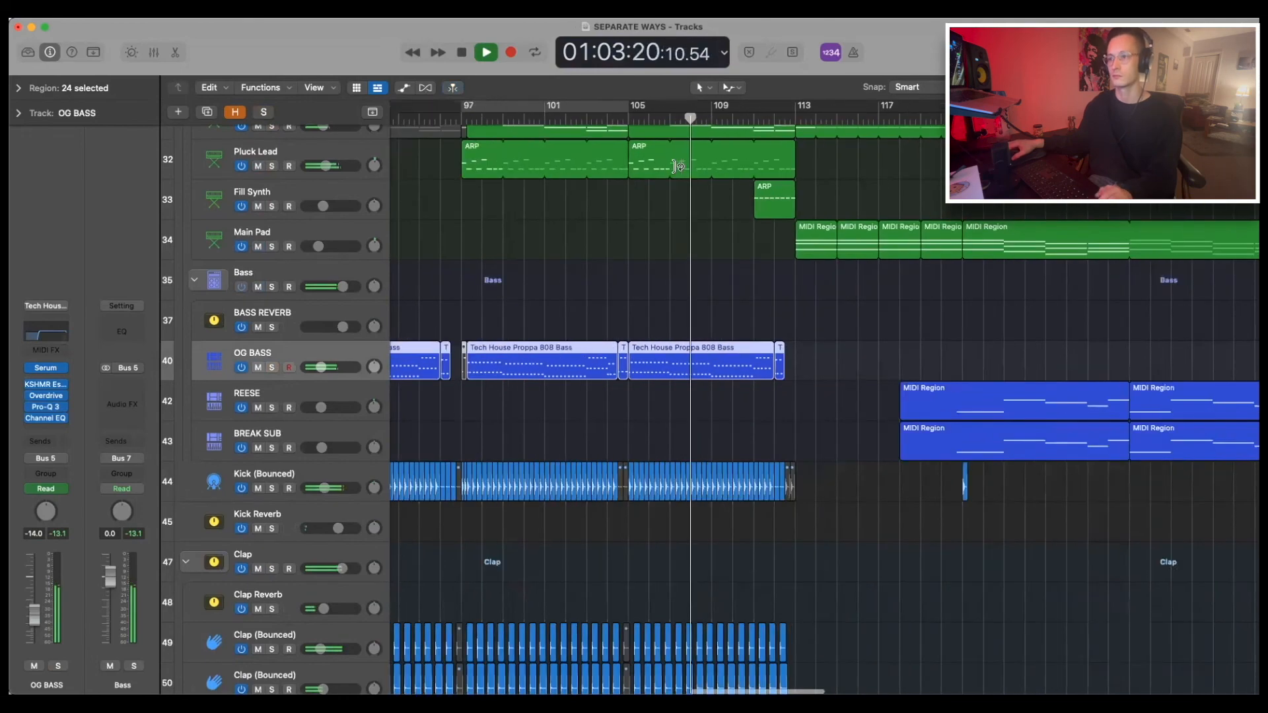
key("space")
- Look over the arrangement of the tops, percussion, live fill and crash tracks across the whole song
key("super+Left")
key("super+Left")
key("super+Left")
key("super+Left")
scroll(727, 198, "down", 10)
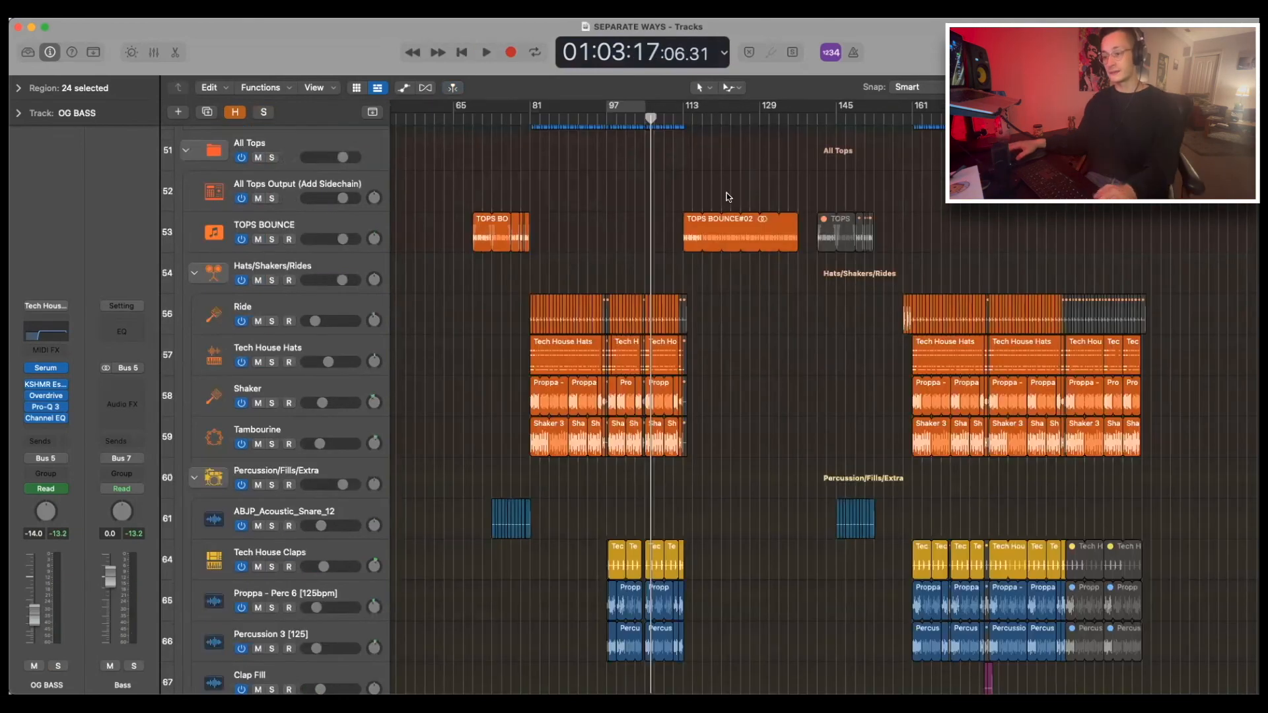
scroll(728, 197, "down", 8)
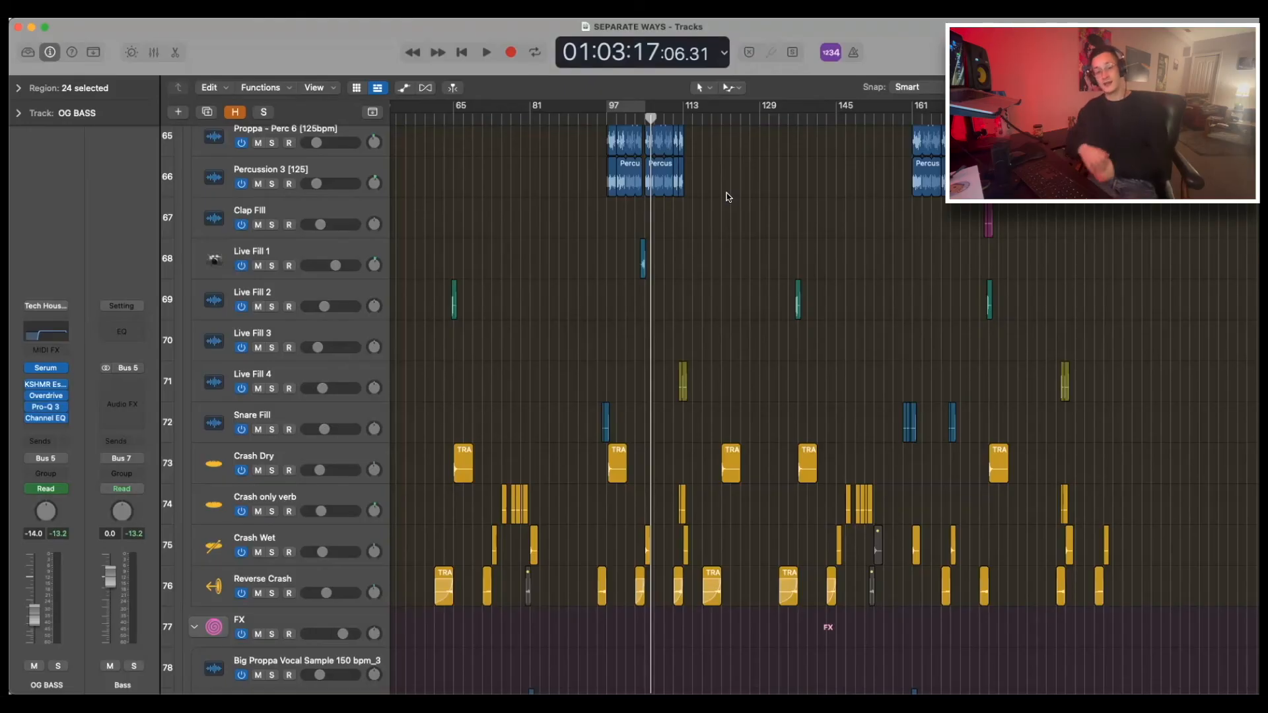
- Play the full mix from shortly before bar 81 with the Lead/Synth tracks in view
key("space")
scroll(616, 141, "up", 15)
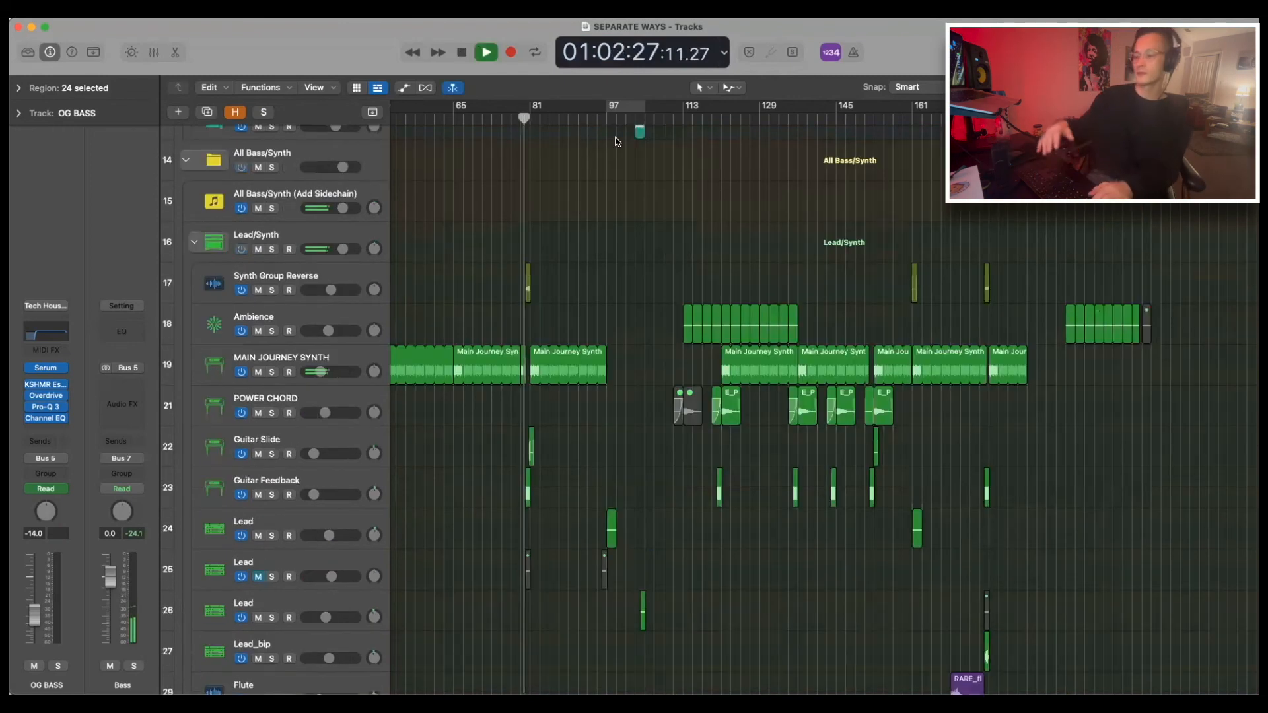